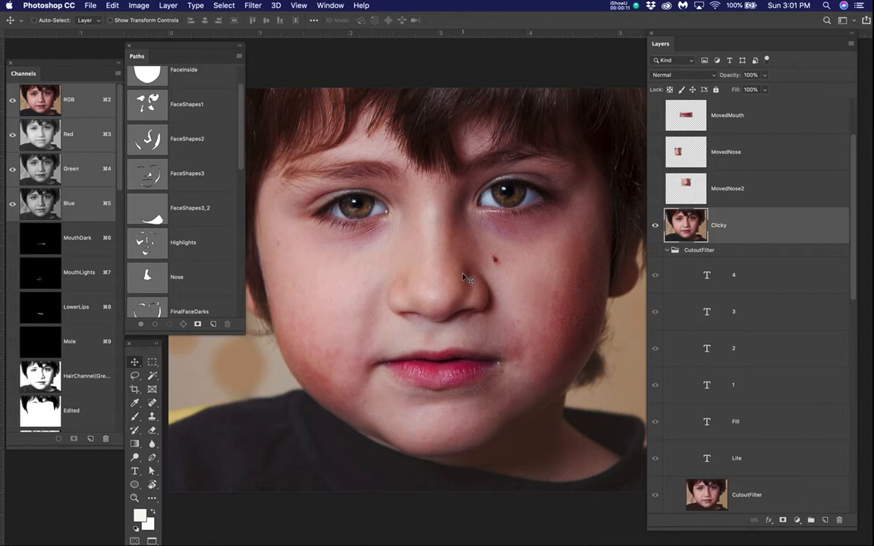
Step: Bring up the YouTube lesson page and the QuickTime video 1_LearningHowToPaintSoftBlends.mp4, and minimise the browser window
{"action": "mouse_move", "coordinate": [5, 408]}
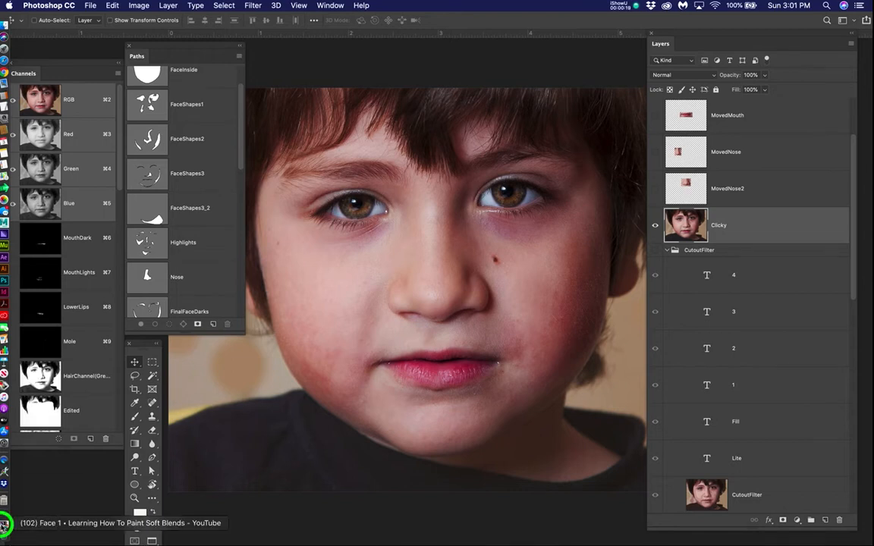
{"action": "left_click", "coordinate": [4, 523]}
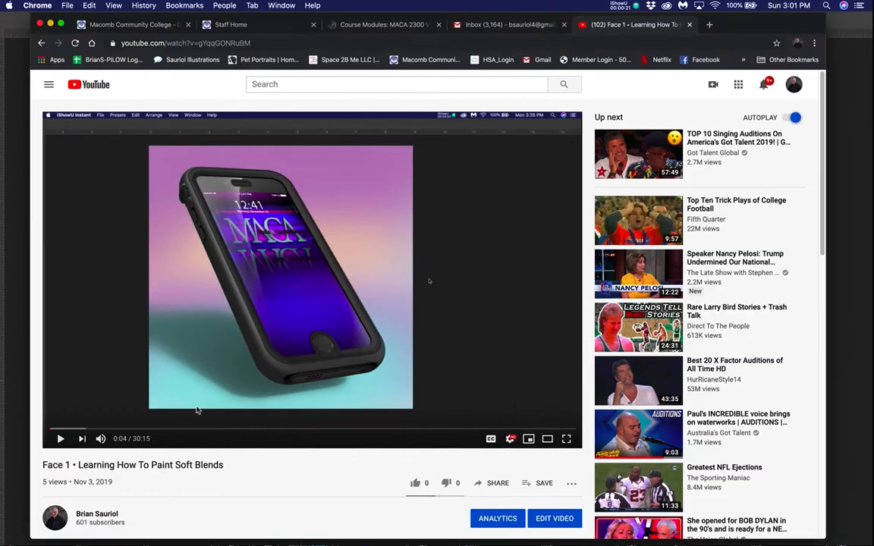
{"action": "mouse_move", "coordinate": [5, 370]}
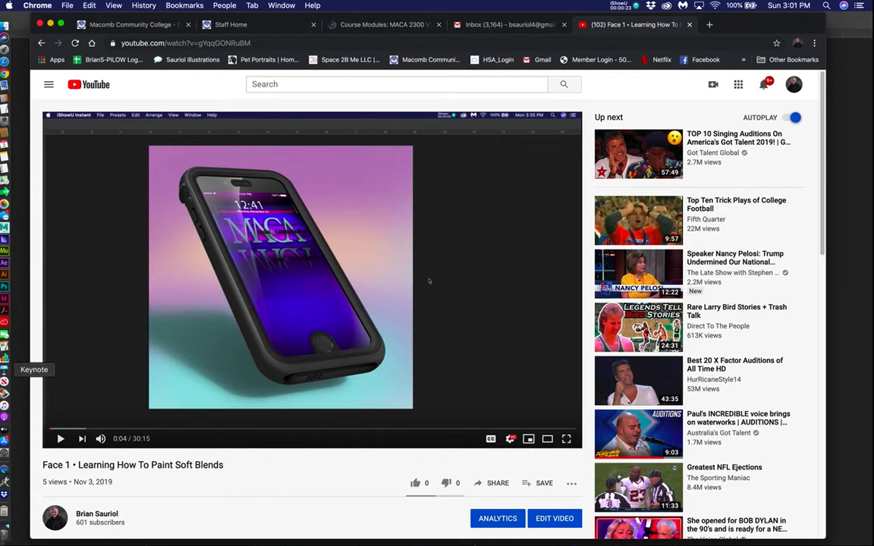
{"action": "left_click", "coordinate": [4, 471]}
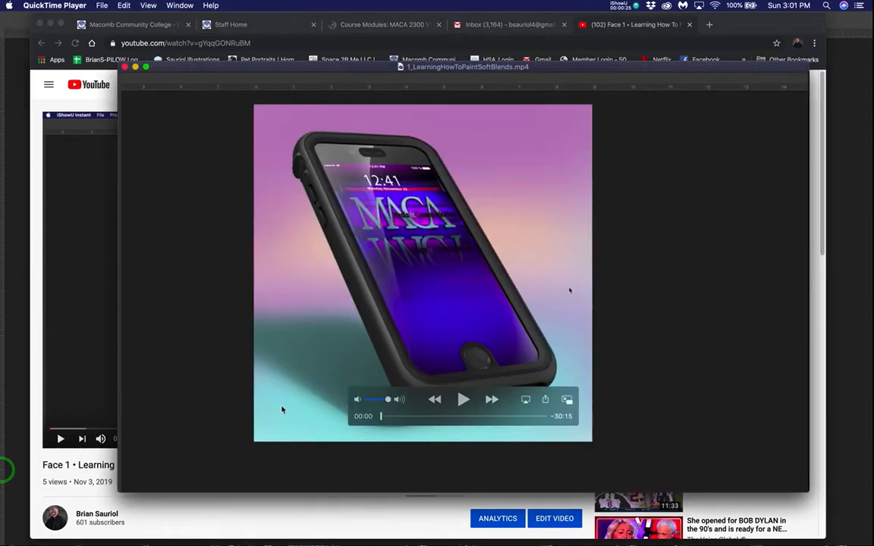
{"action": "left_click", "coordinate": [94, 221]}
{"action": "left_click", "coordinate": [49, 21]}
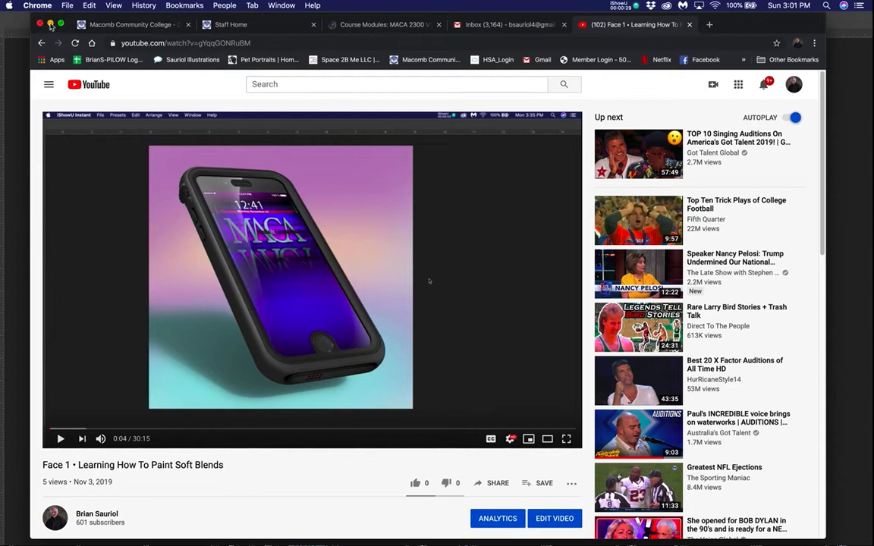
{"action": "left_click", "coordinate": [50, 24]}
{"action": "left_click", "coordinate": [629, 322]}
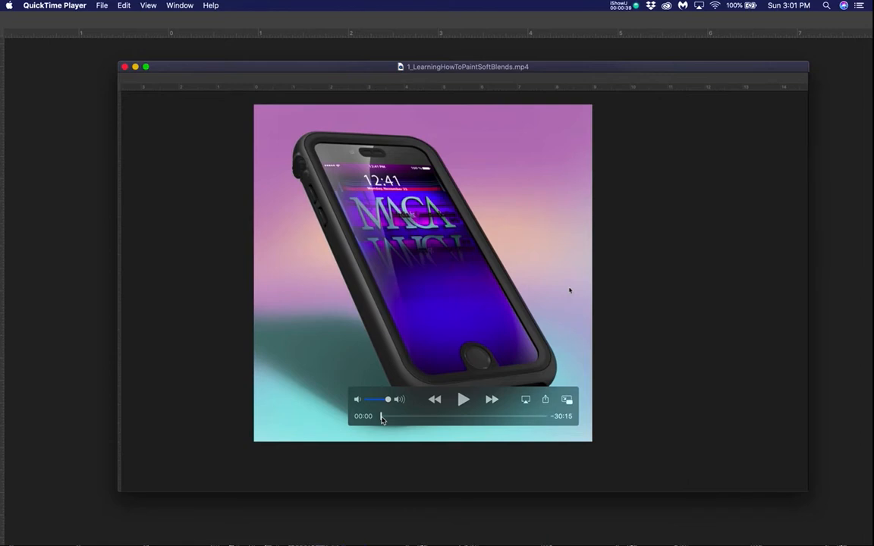
Step: Skim the soft-blends lesson video up to 26:51, minimise the player and return to Photoshop
{"action": "left_click", "coordinate": [381, 417]}
{"action": "left_click_drag", "start_coordinate": [382, 418], "coordinate": [394, 420]}
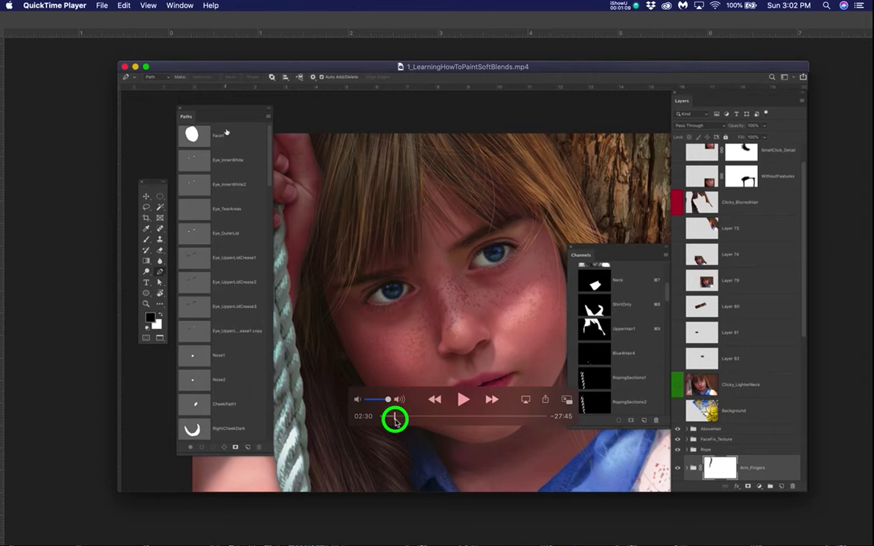
{"action": "left_click_drag", "start_coordinate": [394, 422], "coordinate": [408, 422]}
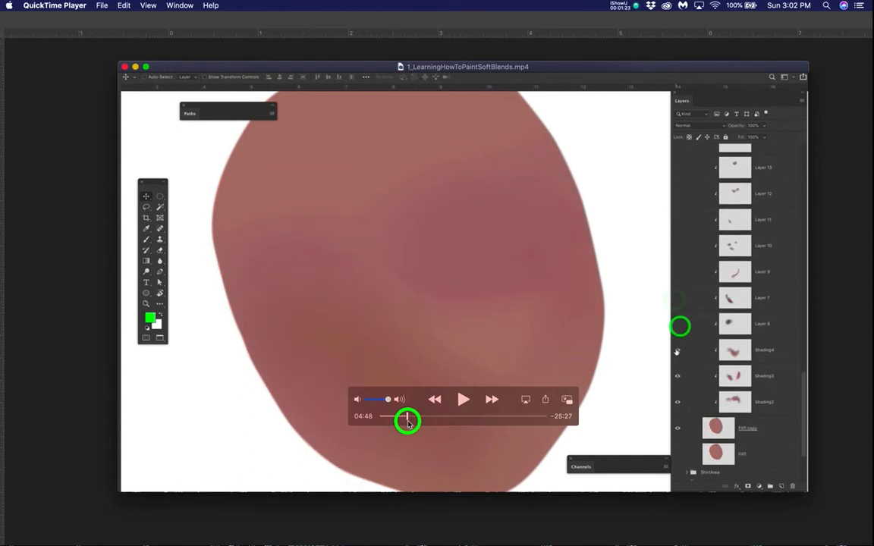
{"action": "left_click_drag", "start_coordinate": [408, 423], "coordinate": [457, 427]}
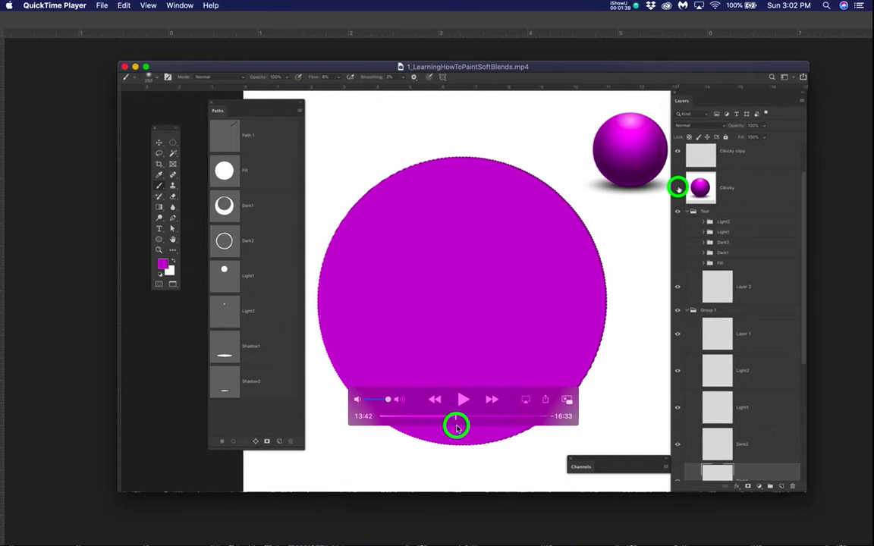
{"action": "left_click_drag", "start_coordinate": [456, 428], "coordinate": [463, 428]}
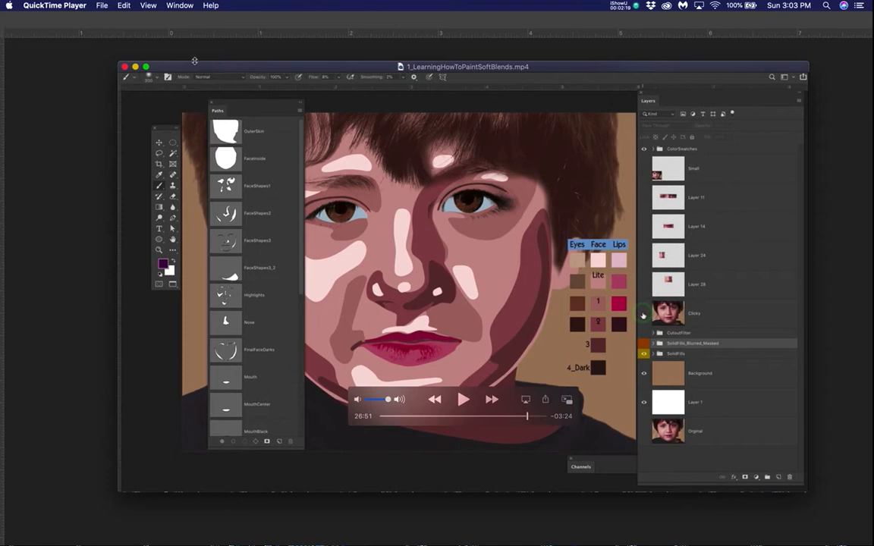
{"action": "left_click", "coordinate": [135, 67]}
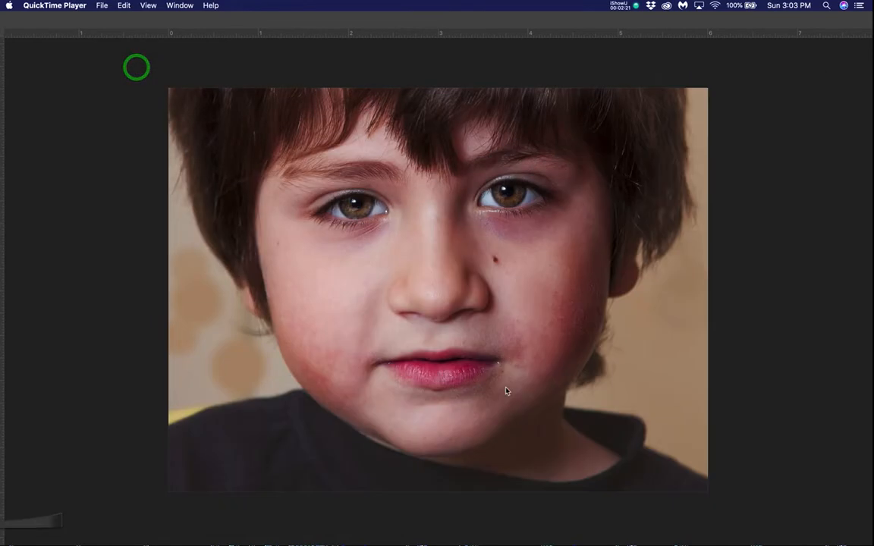
{"action": "left_click", "coordinate": [529, 374]}
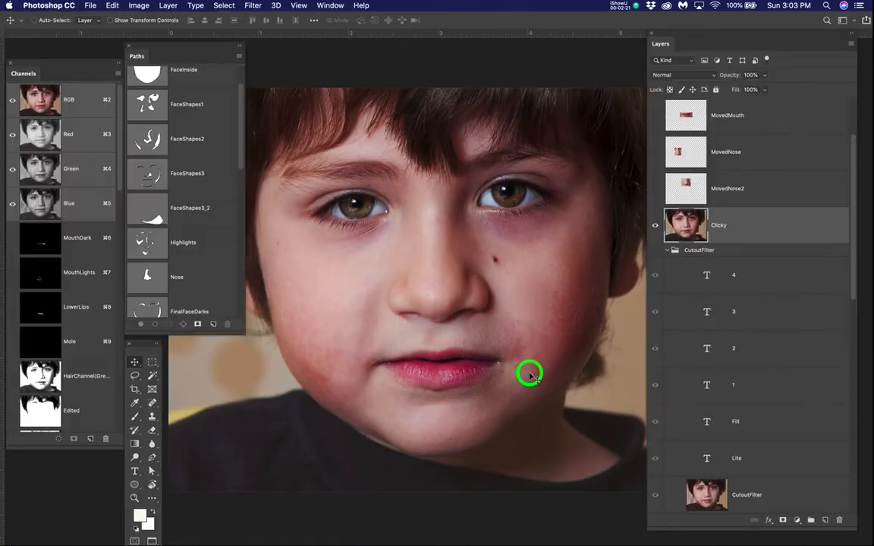
Step: Toggle the Clicky photo layer's visibility to compare the photograph with the blended painting beneath it
{"action": "left_click", "coordinate": [655, 225]}
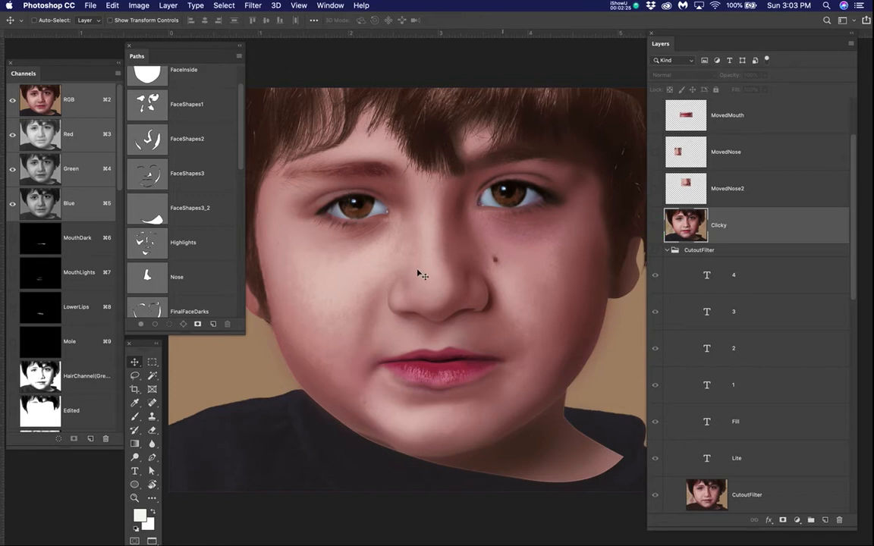
{"action": "scroll", "coordinate": [416, 275], "scroll_direction": "down", "scroll_amount": 2}
{"action": "scroll", "coordinate": [416, 275], "scroll_direction": "down", "scroll_amount": 2}
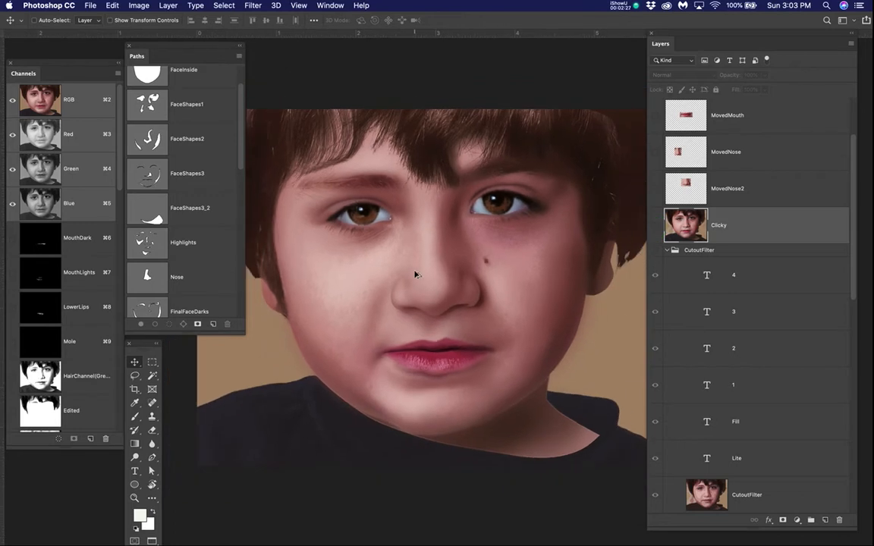
{"action": "left_click", "coordinate": [655, 226]}
{"action": "left_click", "coordinate": [654, 226]}
{"action": "left_click", "coordinate": [659, 227]}
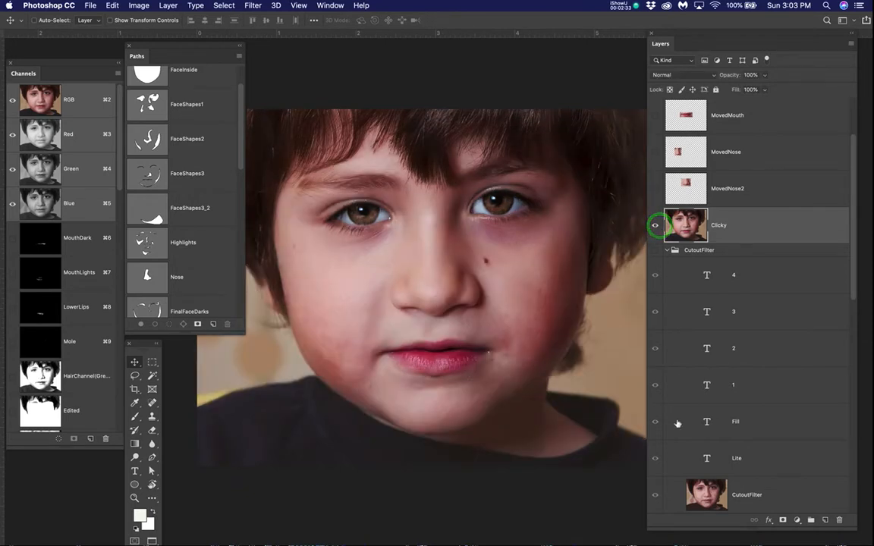
Step: Hide the SolidFills_Blurred_Masked group and toggle the Clicky layer to compare the flat fills with the photograph
{"action": "scroll", "coordinate": [678, 423], "scroll_direction": "down", "scroll_amount": 2}
{"action": "scroll", "coordinate": [678, 424], "scroll_direction": "down", "scroll_amount": 3}
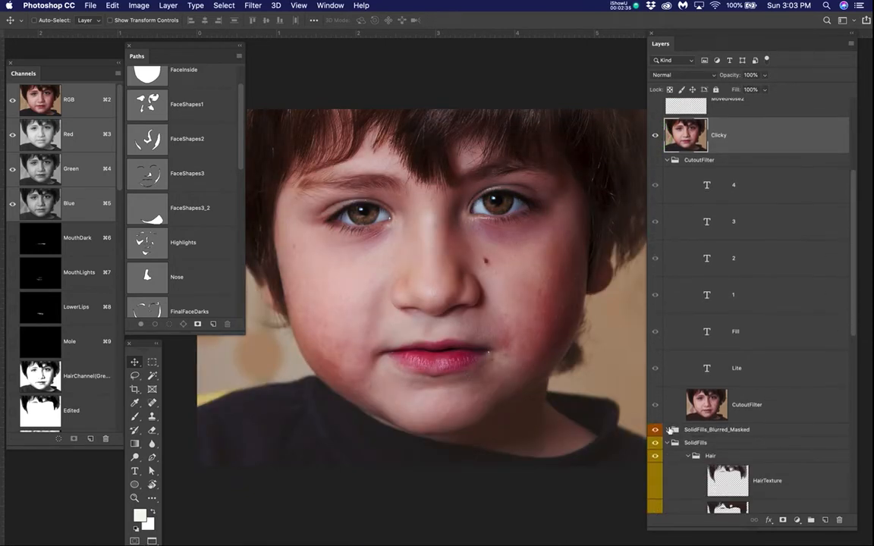
{"action": "left_click", "coordinate": [655, 431]}
{"action": "left_click", "coordinate": [656, 138]}
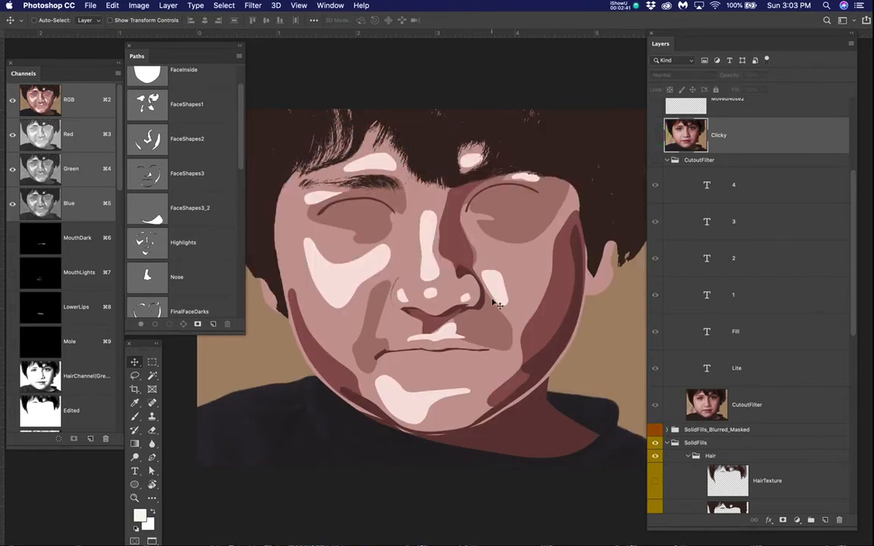
{"action": "left_click", "coordinate": [657, 138]}
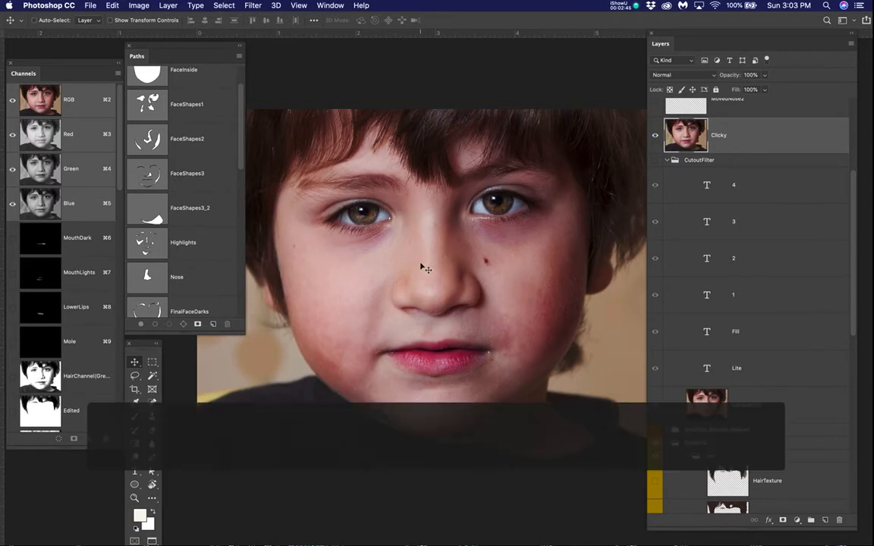
Step: Duplicate the Clicky photo layer and select the copy
{"action": "left_click_drag", "start_coordinate": [421, 265], "coordinate": [422, 323]}
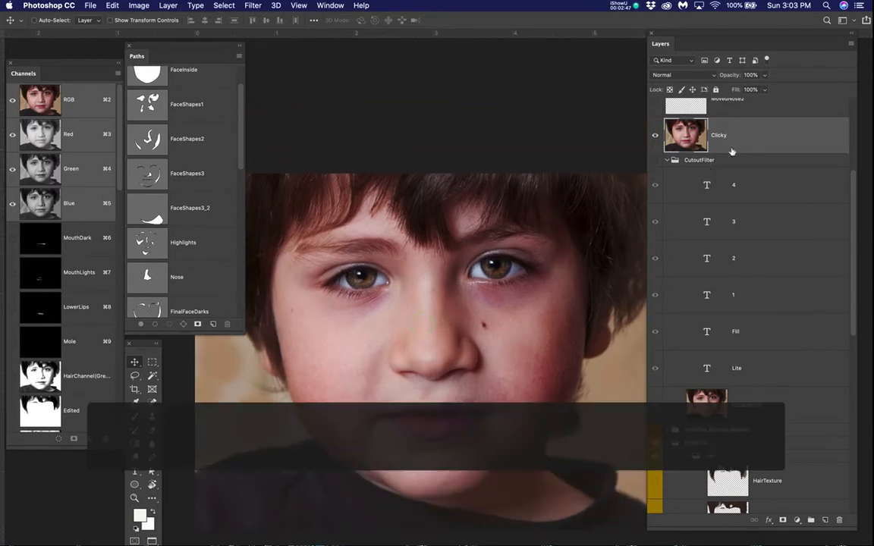
{"action": "left_click_drag", "start_coordinate": [757, 133], "coordinate": [828, 524]}
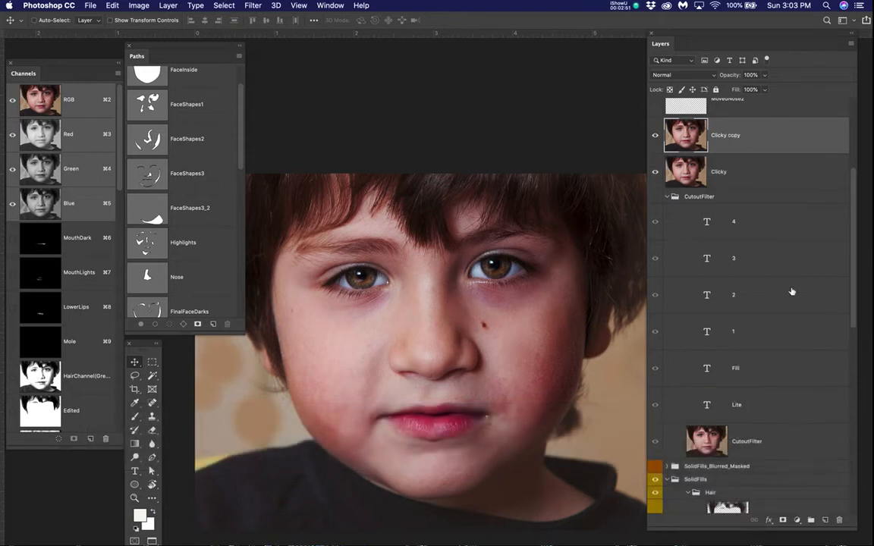
{"action": "left_click", "coordinate": [810, 132]}
Step: Preview the Cutout filter on the duplicate with 8 levels, edge simplicity 0 and edge fidelity 3, cancel it and delete the copy
{"action": "left_click", "coordinate": [252, 5]}
{"action": "left_click", "coordinate": [256, 49]}
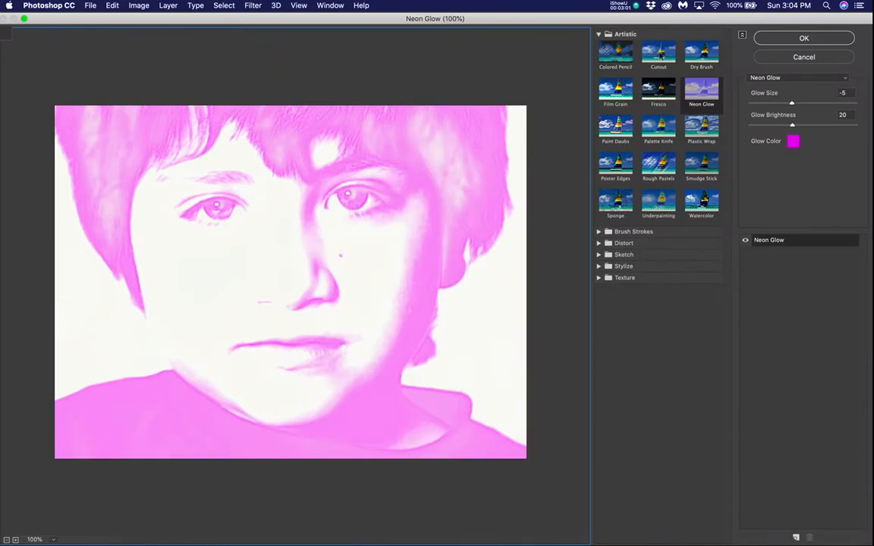
{"action": "left_click", "coordinate": [659, 54]}
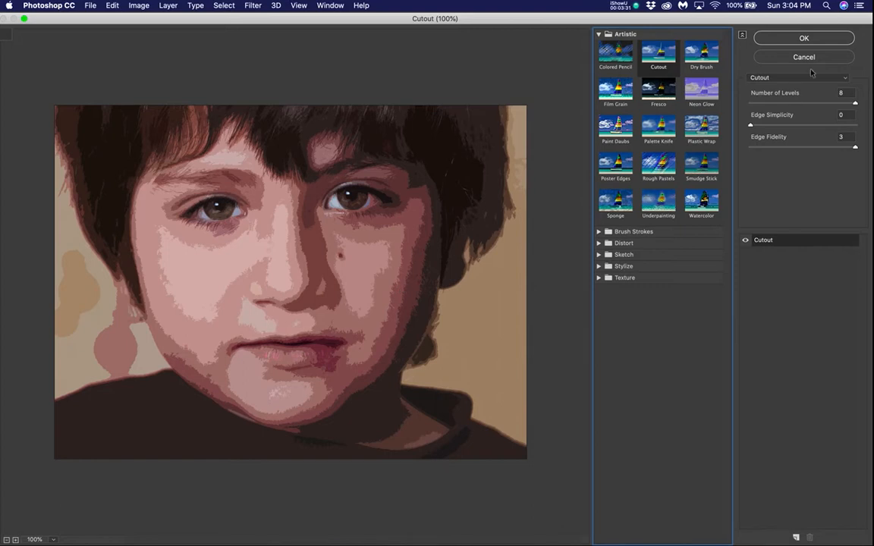
{"action": "left_click", "coordinate": [799, 51]}
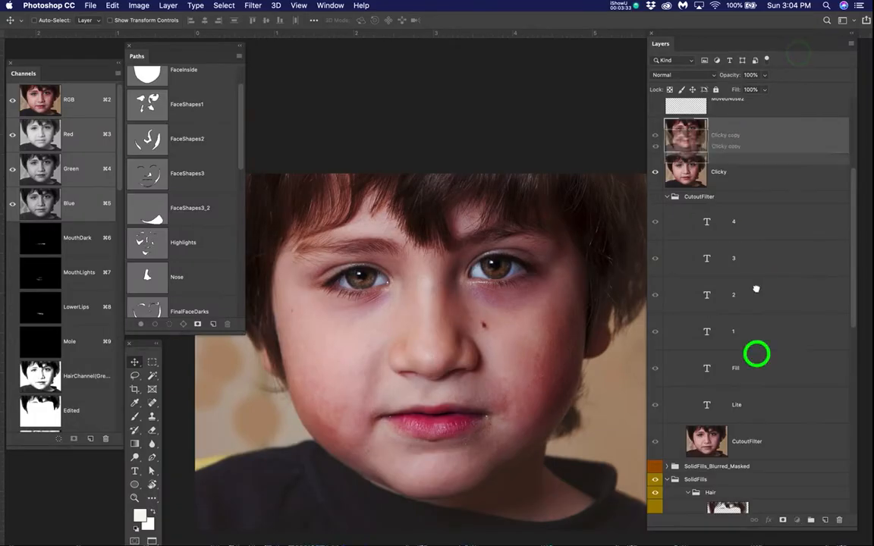
{"action": "left_click_drag", "start_coordinate": [796, 520], "coordinate": [840, 520]}
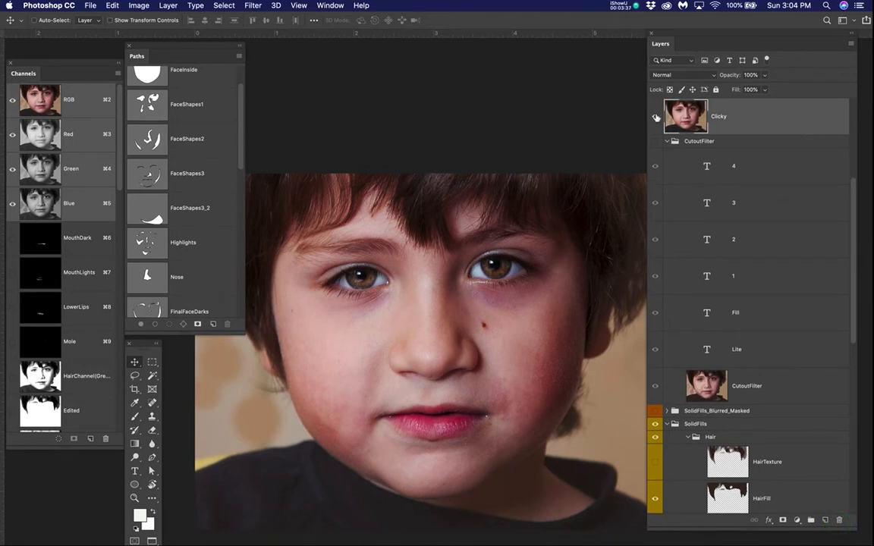
Step: Collapse the CutoutFilter group, hide the Clicky layer and toggle CutoutFilter to compare its labelled tones with the flat fills
{"action": "left_click", "coordinate": [667, 141]}
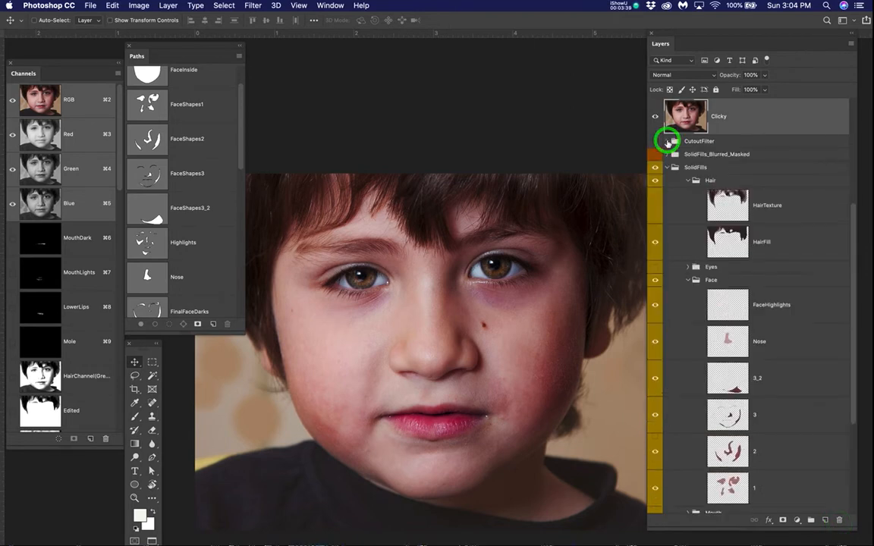
{"action": "left_click", "coordinate": [655, 117]}
{"action": "left_click", "coordinate": [655, 141]}
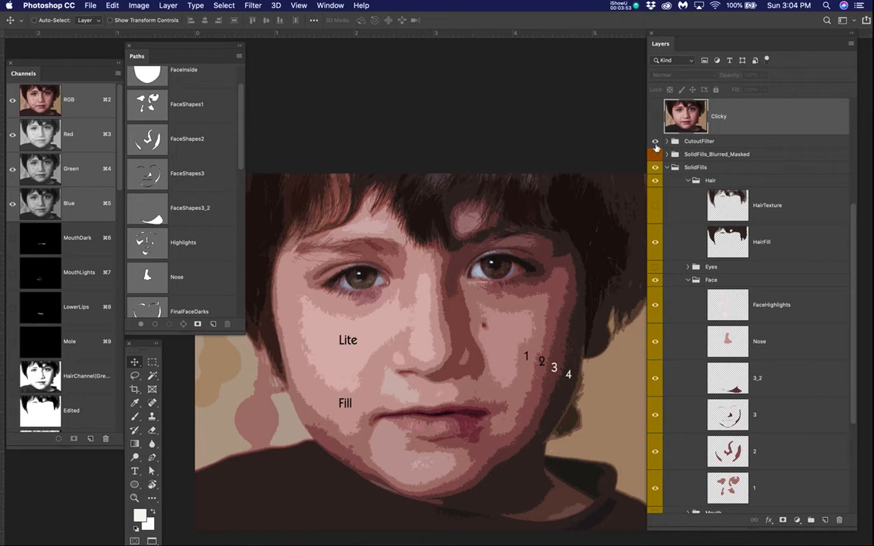
{"action": "left_click", "coordinate": [656, 142]}
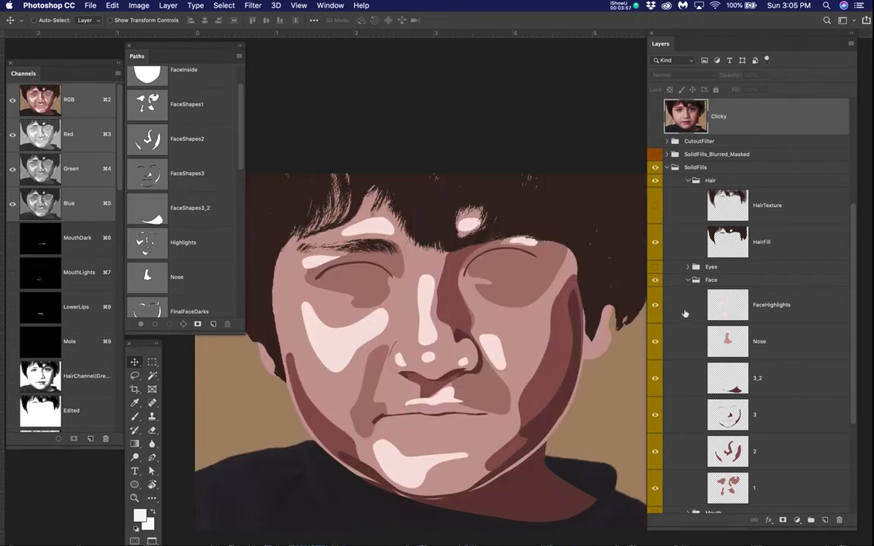
Step: Select the SolidFills group and toggle the visibility of its Eyes and Mouth groups to check their contents
{"action": "left_click", "coordinate": [700, 167]}
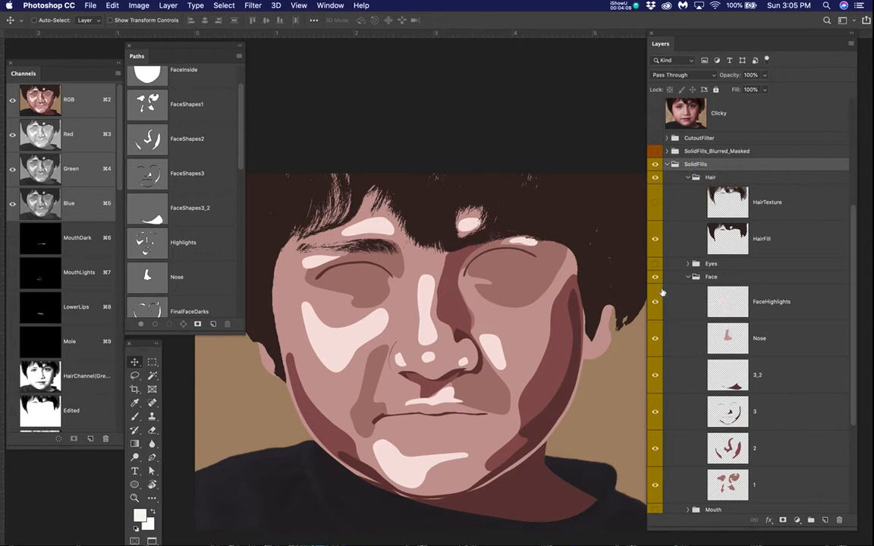
{"action": "left_click", "coordinate": [655, 264]}
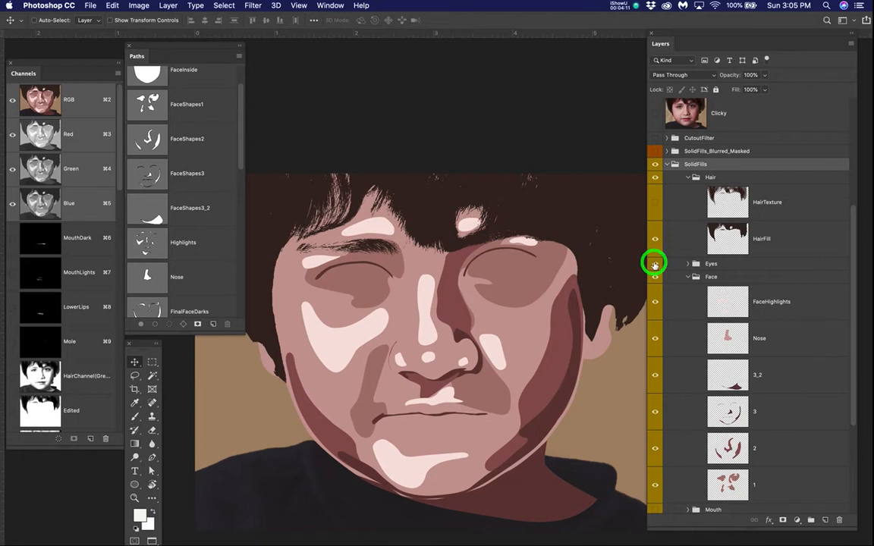
{"action": "left_click", "coordinate": [655, 264]}
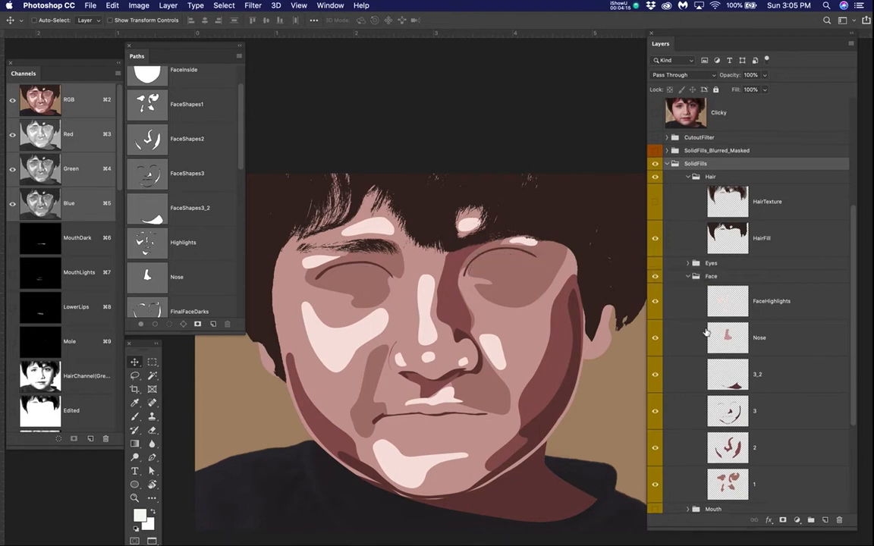
{"action": "scroll", "coordinate": [694, 357], "scroll_direction": "down", "scroll_amount": 3}
{"action": "left_click", "coordinate": [657, 430]}
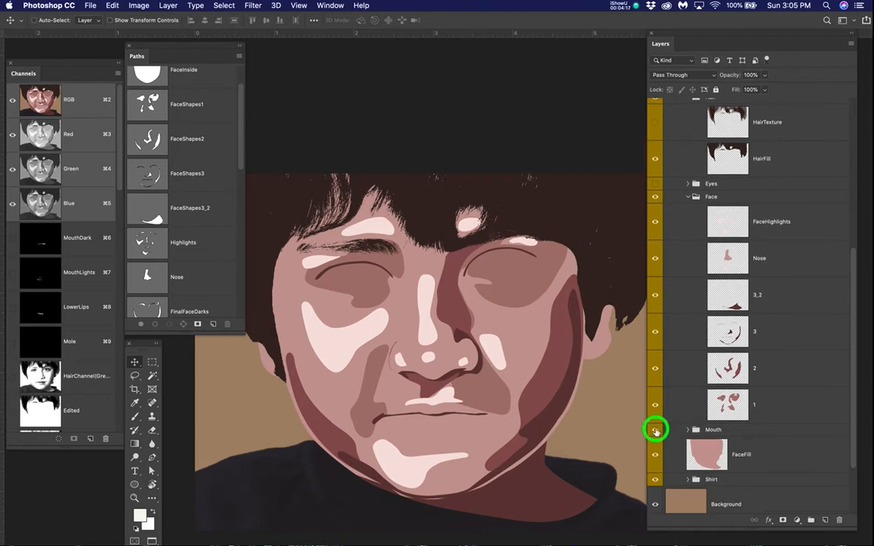
{"action": "left_click", "coordinate": [657, 430]}
{"action": "scroll", "coordinate": [683, 448], "scroll_direction": "down", "scroll_amount": 1}
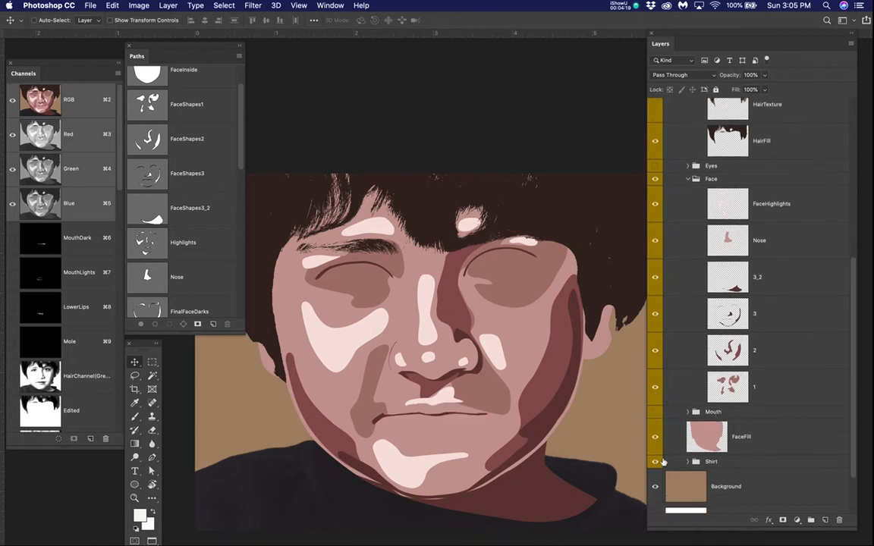
Step: Hide the Shirt group and toggle the Background layer off and on to check the face fills against white
{"action": "left_click", "coordinate": [656, 463]}
{"action": "left_click", "coordinate": [655, 488]}
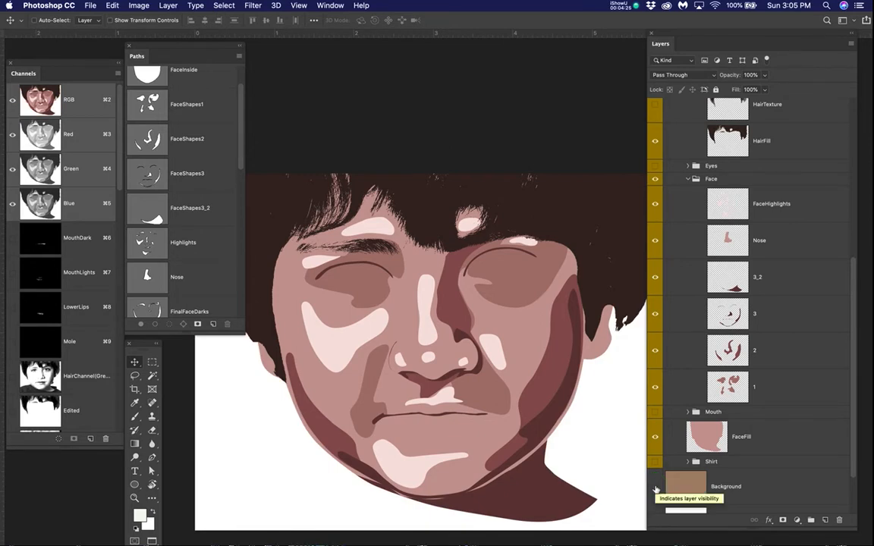
{"action": "left_click", "coordinate": [655, 488]}
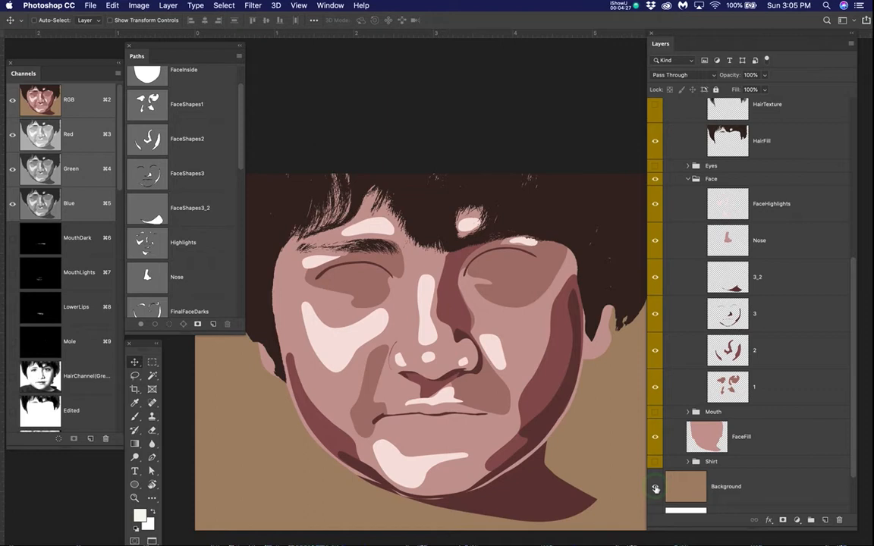
{"action": "scroll", "coordinate": [706, 213], "scroll_direction": "up", "scroll_amount": 5}
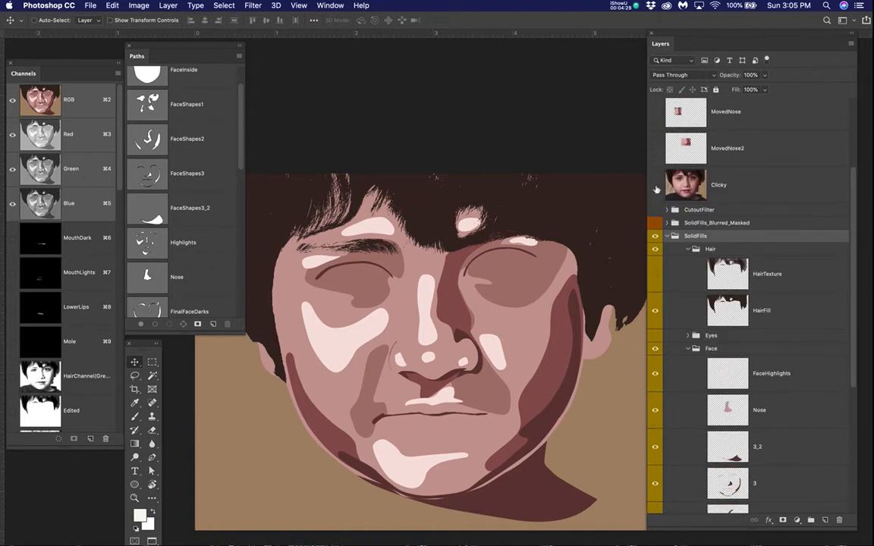
Step: Toggle the Clicky photo on and off for comparison, and hide the Hair group inside SolidFills
{"action": "left_click", "coordinate": [656, 187]}
{"action": "left_click", "coordinate": [657, 187]}
{"action": "scroll", "coordinate": [758, 330], "scroll_direction": "down", "scroll_amount": 5}
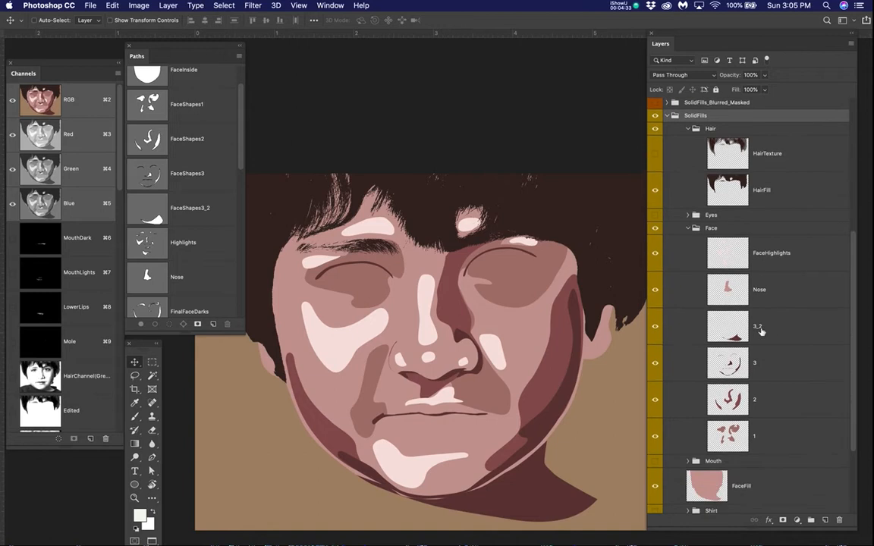
{"action": "scroll", "coordinate": [761, 332], "scroll_direction": "down", "scroll_amount": 2}
{"action": "scroll", "coordinate": [762, 331], "scroll_direction": "up", "scroll_amount": 6}
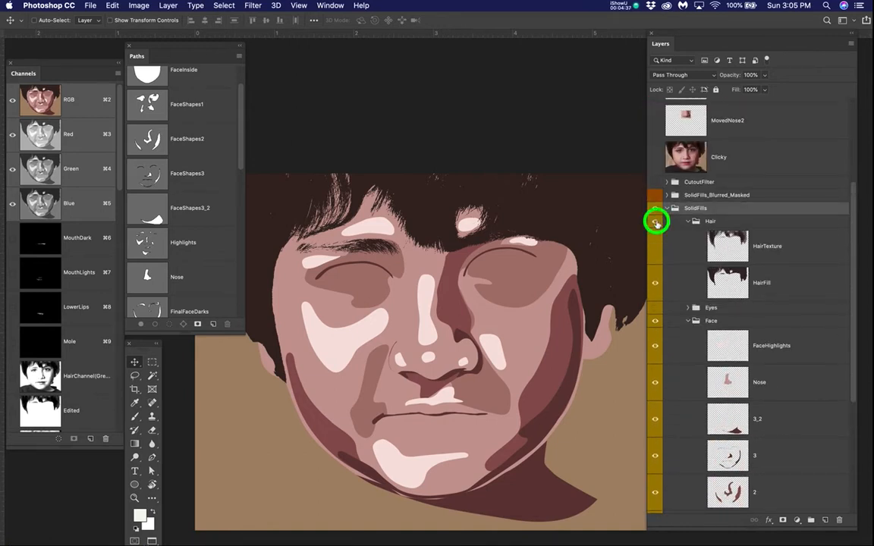
{"action": "left_click", "coordinate": [656, 221]}
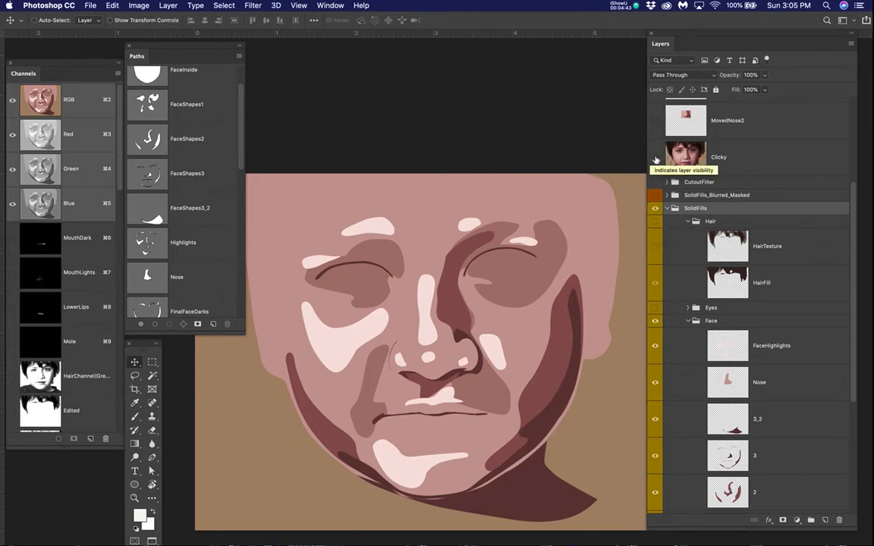
Step: Toggle the Clicky photo repeatedly to compare its facial shadows and highlights with the flat face shapes
{"action": "left_click", "coordinate": [656, 159]}
{"action": "left_click", "coordinate": [655, 158]}
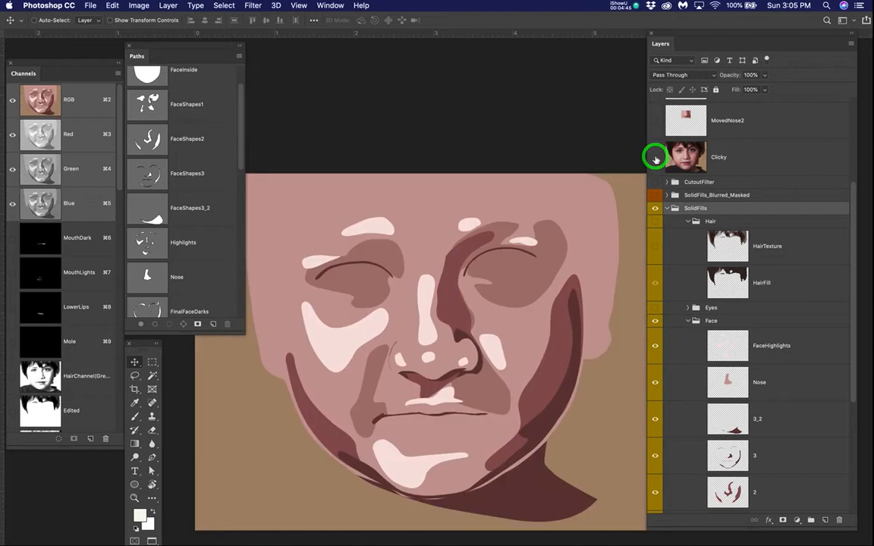
{"action": "left_click", "coordinate": [656, 158]}
{"action": "left_click", "coordinate": [656, 158]}
{"action": "left_click", "coordinate": [655, 158]}
{"action": "left_click", "coordinate": [656, 159]}
{"action": "left_click", "coordinate": [655, 159]}
{"action": "left_click", "coordinate": [656, 158]}
{"action": "left_click", "coordinate": [656, 158]}
{"action": "left_click", "coordinate": [656, 158]}
{"action": "left_click", "coordinate": [656, 159]}
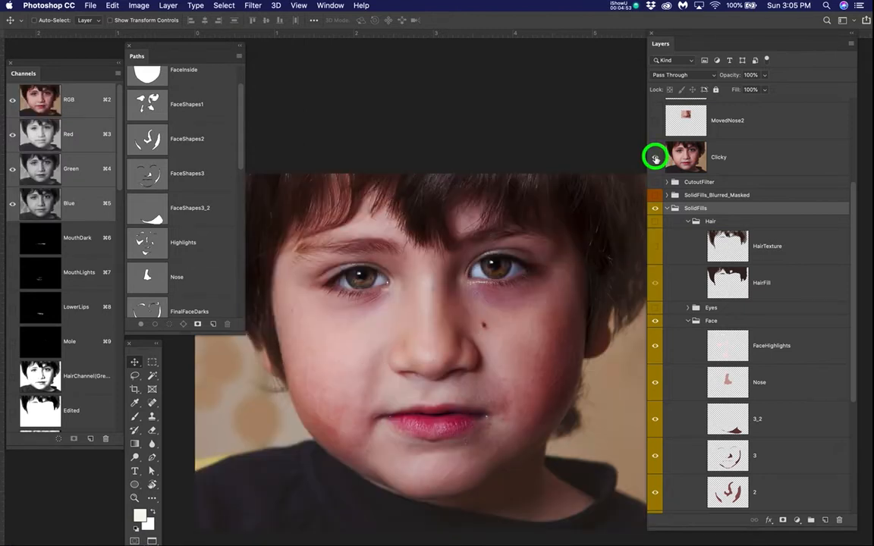
{"action": "left_click", "coordinate": [655, 158]}
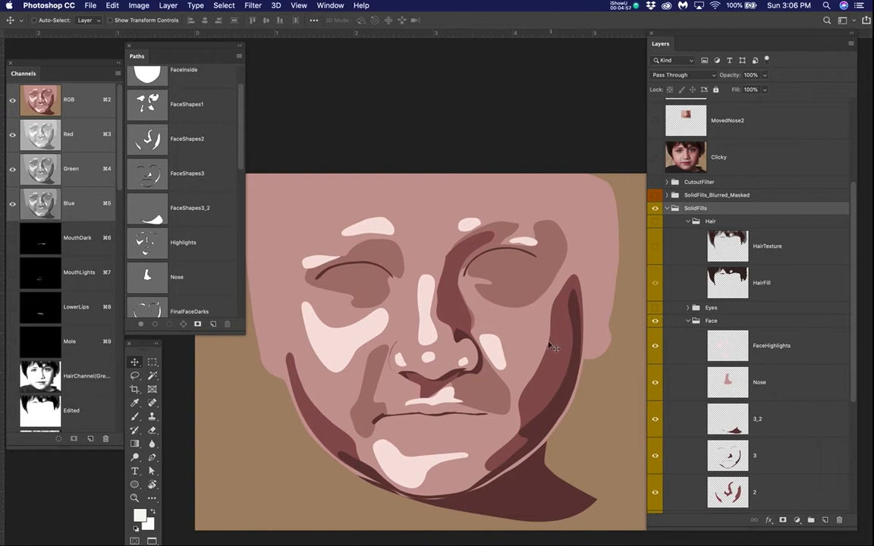
Step: Examine the cheek and jaw shadow shapes up close and compare them with the Clicky photo
{"action": "scroll", "coordinate": [554, 348], "scroll_direction": "up", "scroll_amount": 1}
{"action": "scroll", "coordinate": [554, 348], "scroll_direction": "up", "scroll_amount": 1}
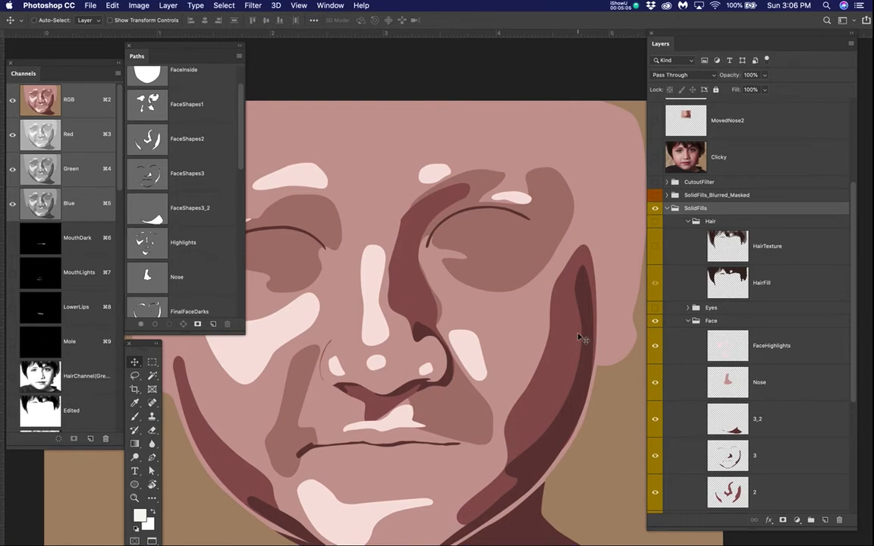
{"action": "scroll", "coordinate": [557, 255], "scroll_direction": "down", "scroll_amount": 3}
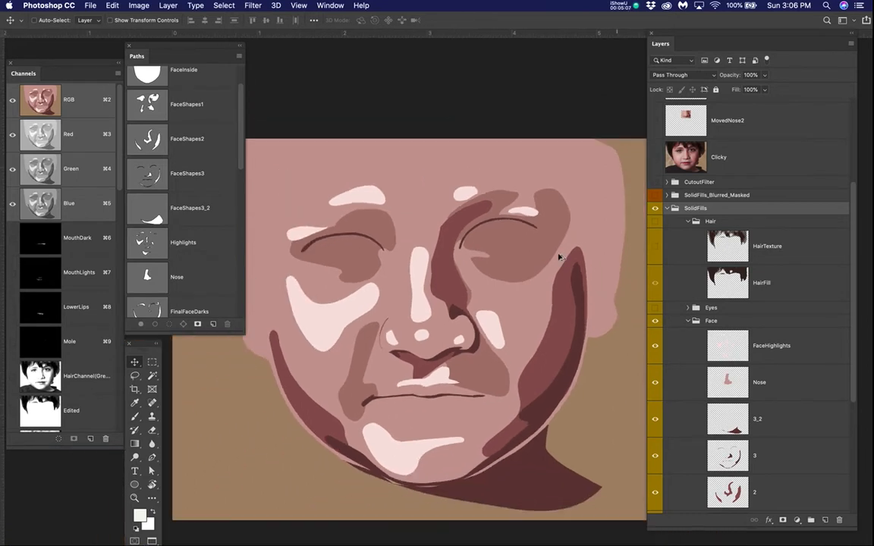
{"action": "left_click", "coordinate": [654, 157]}
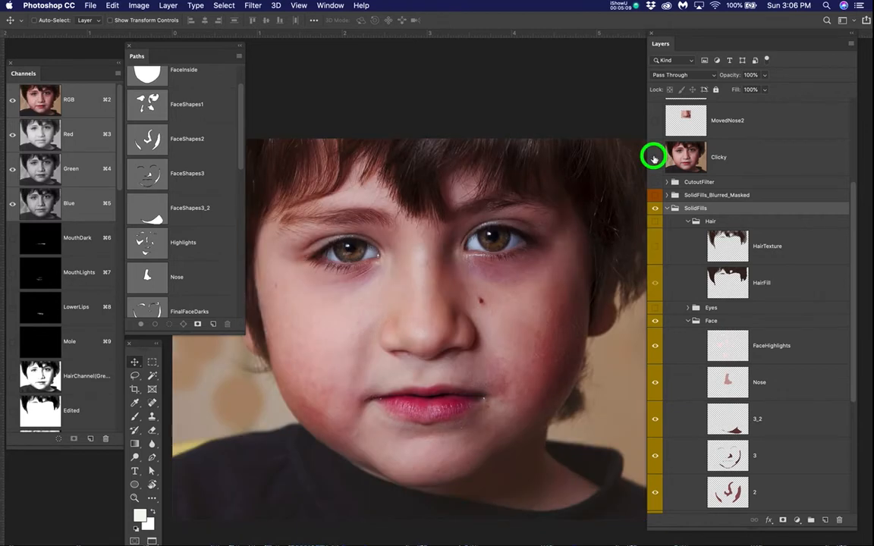
{"action": "left_click", "coordinate": [654, 157]}
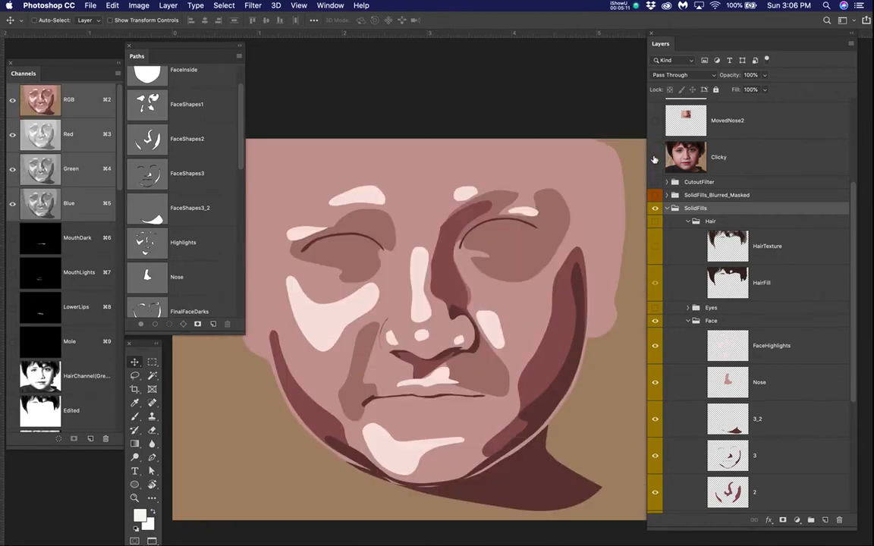
{"action": "left_click", "coordinate": [654, 157]}
{"action": "left_click", "coordinate": [655, 157]}
{"action": "left_click", "coordinate": [654, 157]}
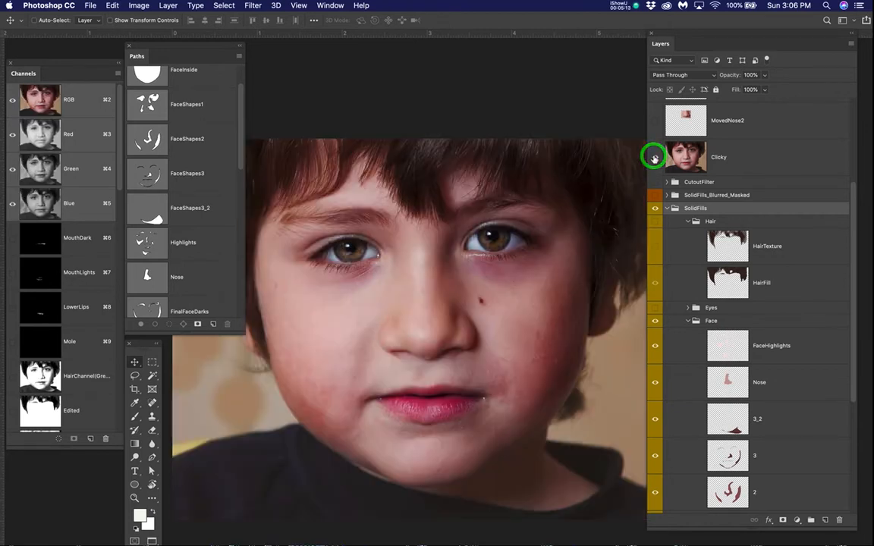
{"action": "left_click", "coordinate": [654, 157]}
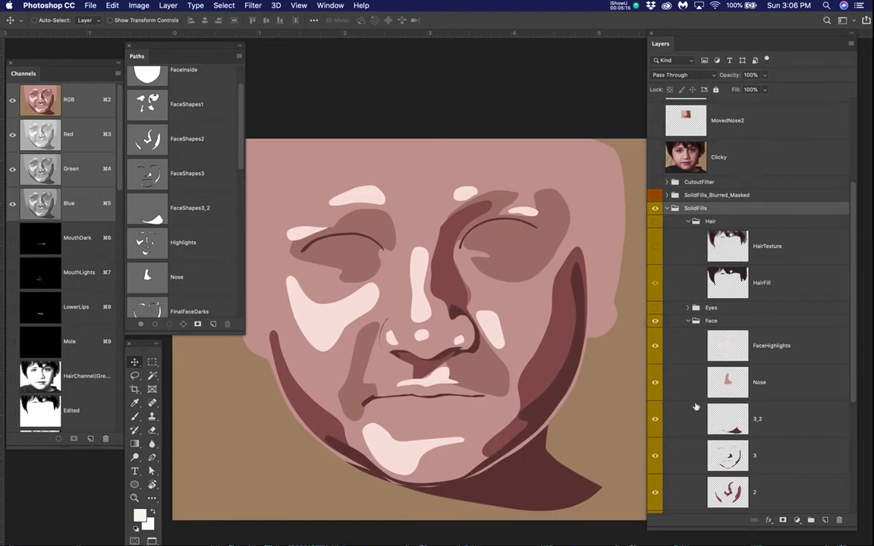
Step: Hide the Nose layer in the Face group and compare the exposed nose shadow shapes with the Clicky photo up close
{"action": "left_click", "coordinate": [656, 382]}
{"action": "left_click", "coordinate": [656, 383]}
{"action": "left_click", "coordinate": [656, 382]}
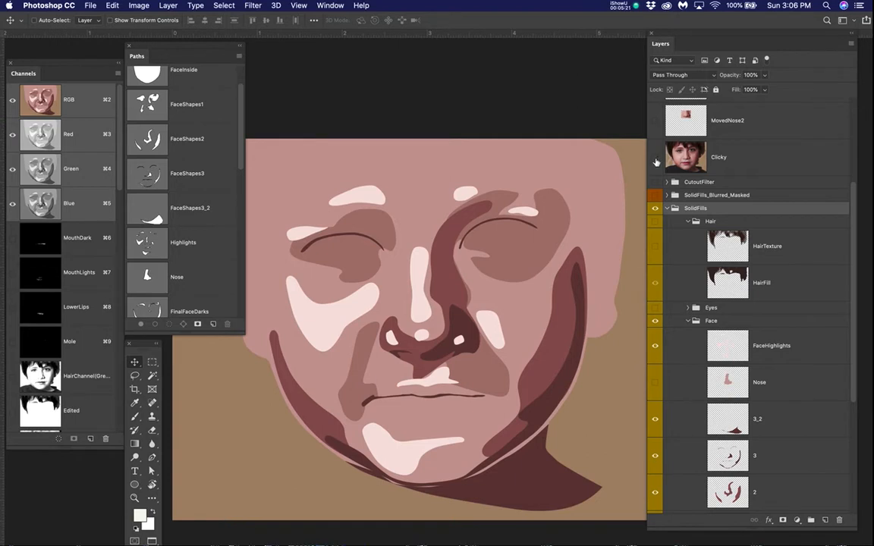
{"action": "scroll", "coordinate": [436, 343], "scroll_direction": "up", "scroll_amount": 3}
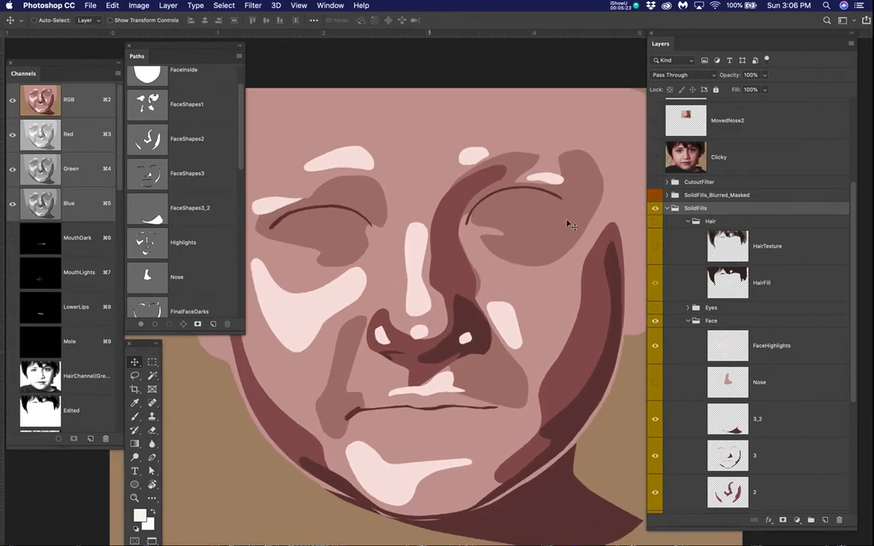
{"action": "left_click", "coordinate": [655, 157]}
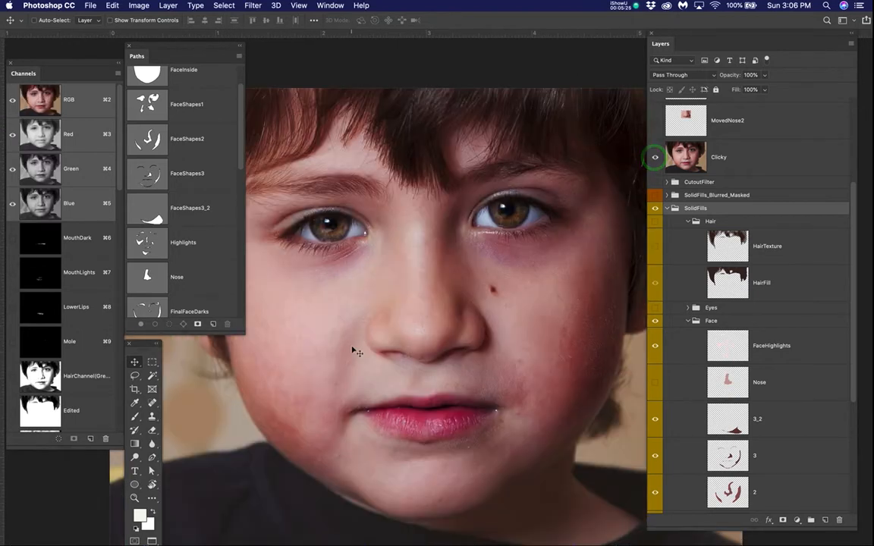
{"action": "scroll", "coordinate": [372, 357], "scroll_direction": "up", "scroll_amount": 3}
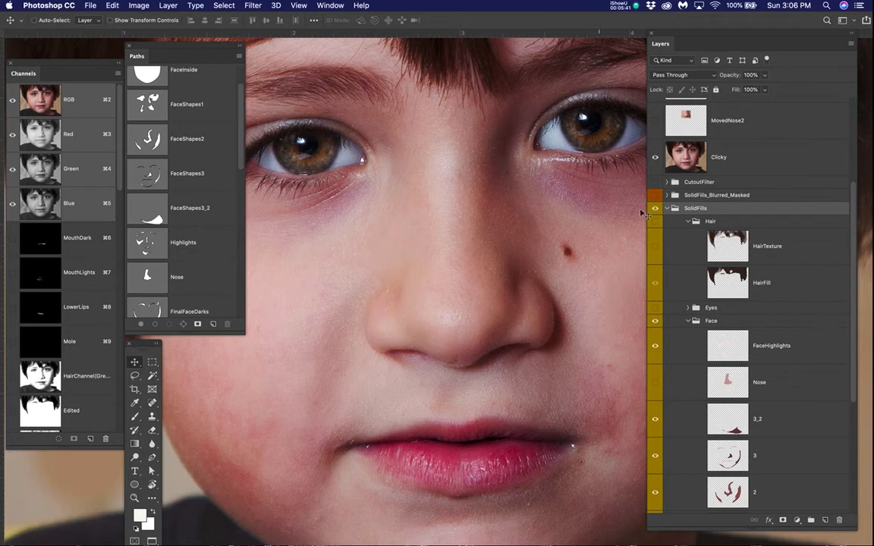
{"action": "left_click", "coordinate": [655, 159]}
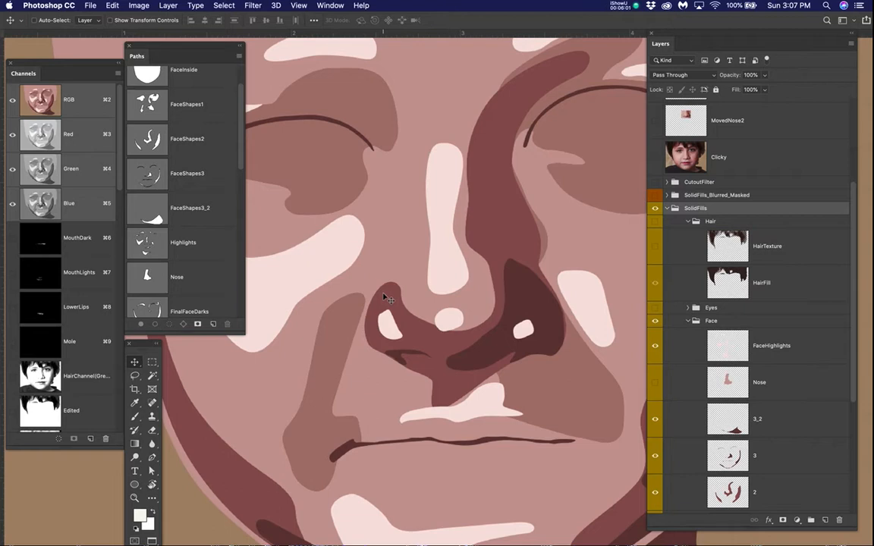
Step: Compare the whole face without its Nose layer against the Clicky photo by showing and hiding the photo
{"action": "scroll", "coordinate": [385, 293], "scroll_direction": "down", "scroll_amount": 2}
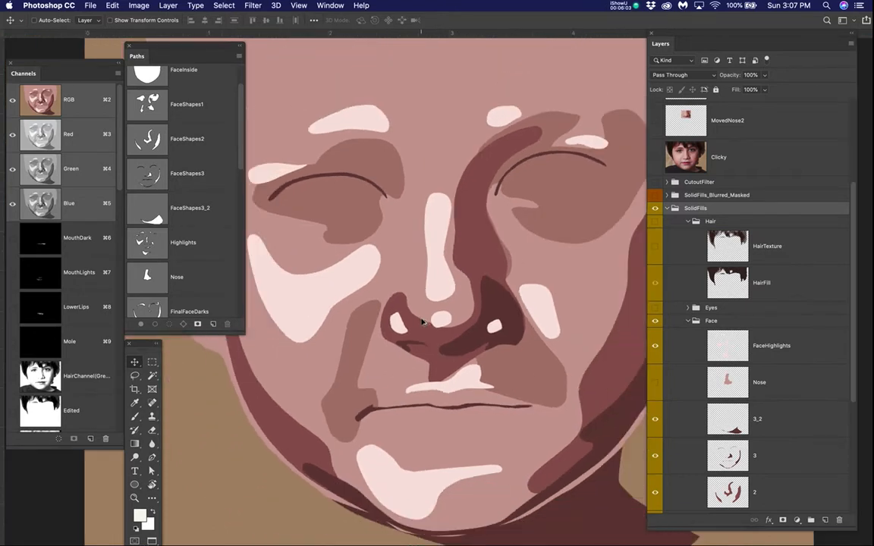
{"action": "scroll", "coordinate": [423, 322], "scroll_direction": "down", "scroll_amount": 2}
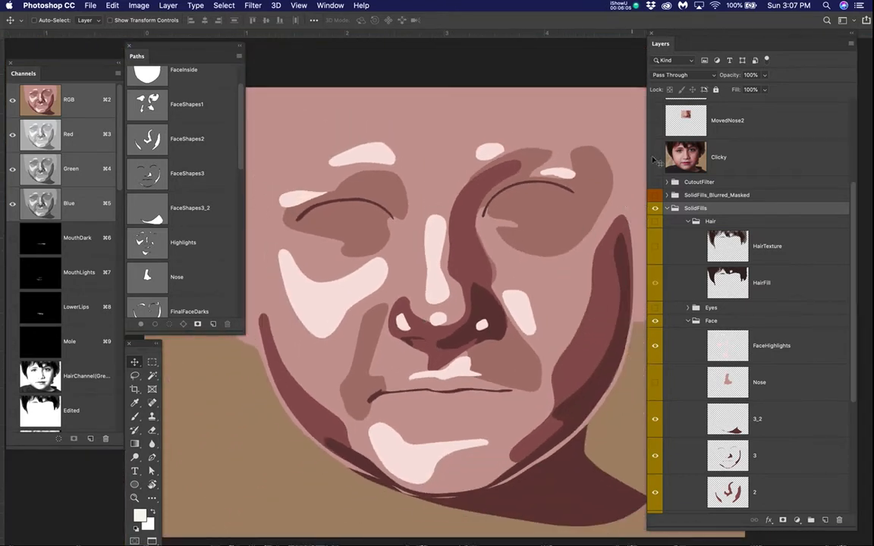
{"action": "left_click", "coordinate": [655, 158]}
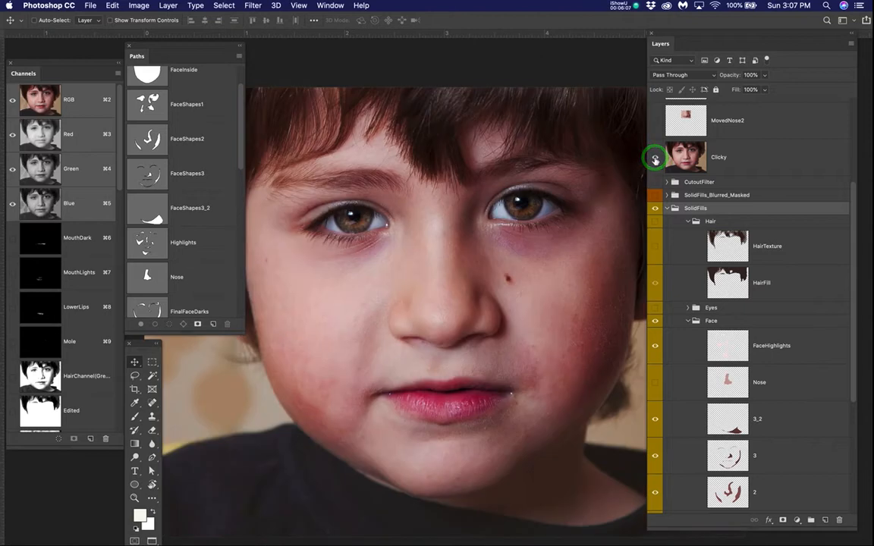
{"action": "left_click", "coordinate": [655, 158]}
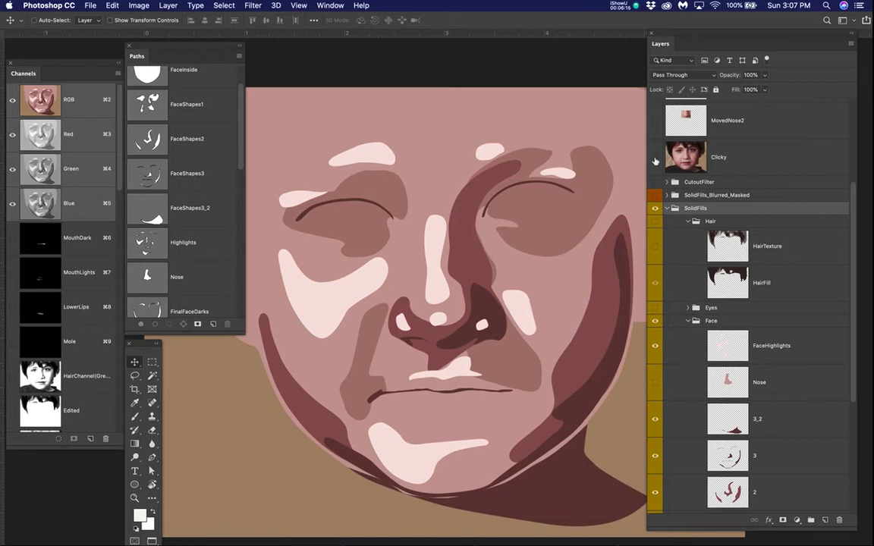
Step: Hide the 3_2, 3, 2, 1 and FaceHighlights layers in the Face group
{"action": "scroll", "coordinate": [657, 346], "scroll_direction": "down", "scroll_amount": 2}
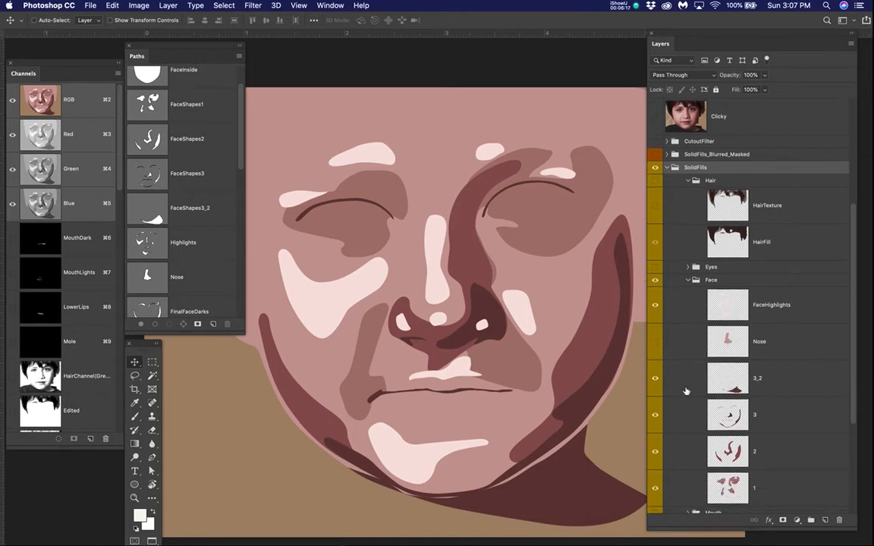
{"action": "left_click", "coordinate": [654, 377]}
{"action": "left_click", "coordinate": [656, 416]}
{"action": "left_click", "coordinate": [654, 453]}
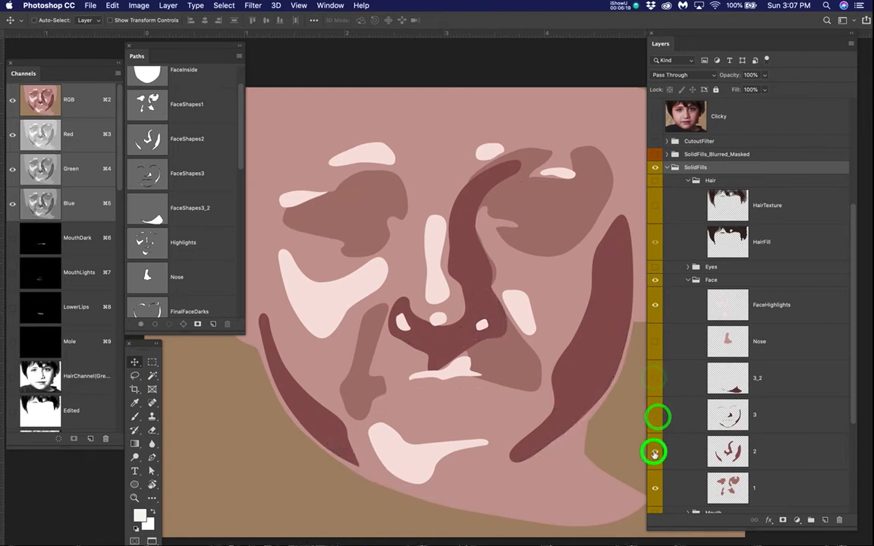
{"action": "left_click", "coordinate": [655, 488]}
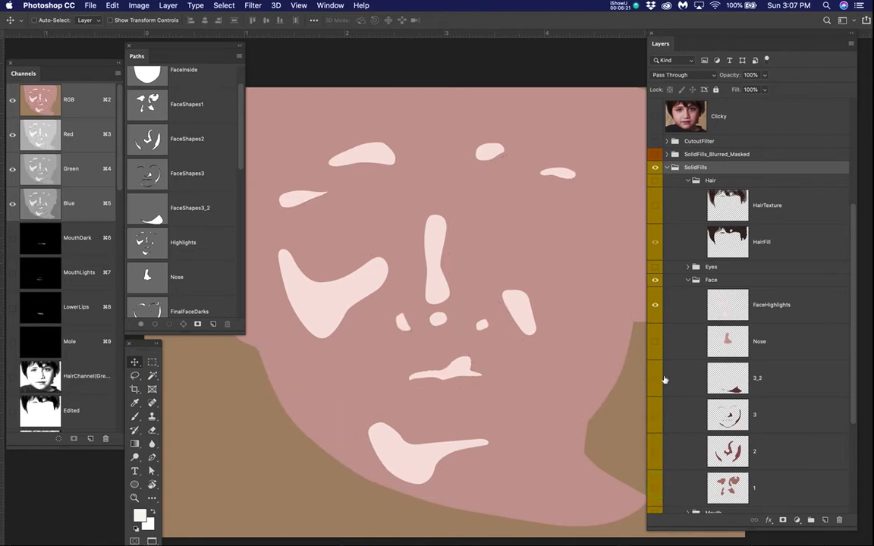
{"action": "left_click", "coordinate": [655, 305]}
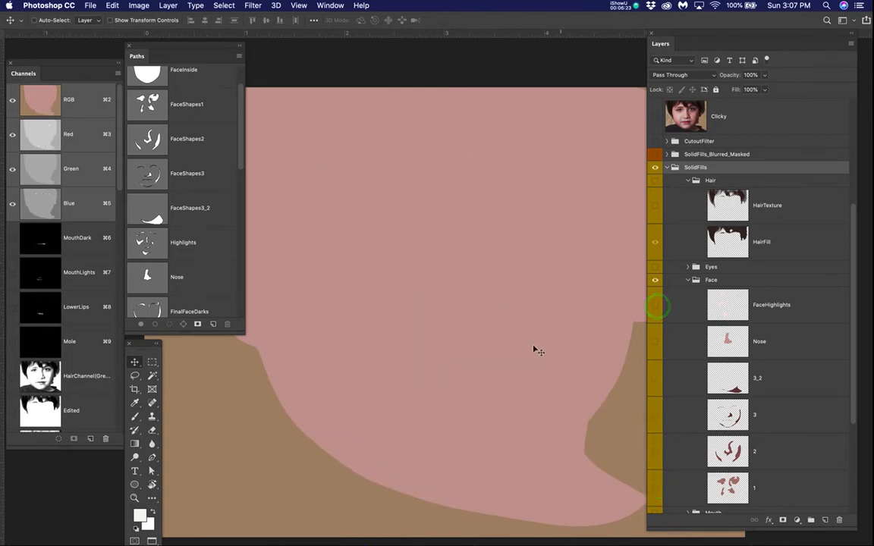
Step: Hide the Background layer to view the FaceFill base shape against white
{"action": "scroll", "coordinate": [516, 324], "scroll_direction": "down", "scroll_amount": 2}
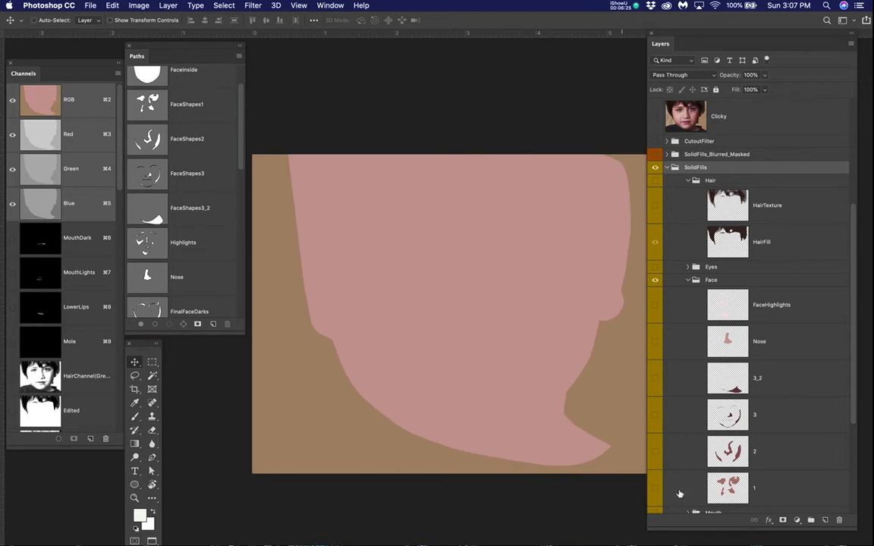
{"action": "scroll", "coordinate": [687, 493], "scroll_direction": "down", "scroll_amount": 3}
{"action": "left_click", "coordinate": [655, 506]}
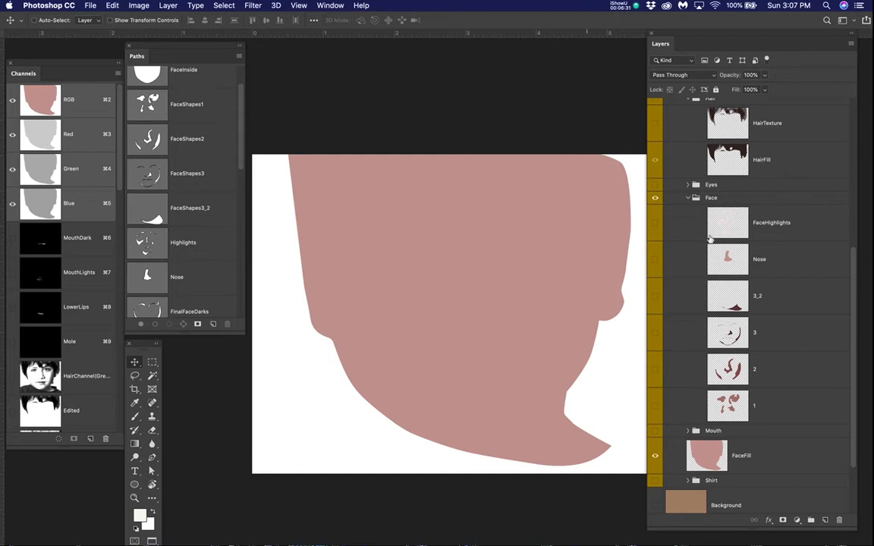
Step: Toggle the Clicky photo to compare the FaceFill silhouette with the outline of the child's face and neck
{"action": "scroll", "coordinate": [680, 192], "scroll_direction": "up", "scroll_amount": 4}
{"action": "left_click", "coordinate": [656, 148]}
{"action": "left_click", "coordinate": [656, 149]}
{"action": "left_click", "coordinate": [656, 149]}
{"action": "left_click", "coordinate": [655, 151]}
{"action": "left_click", "coordinate": [655, 150]}
{"action": "left_click", "coordinate": [656, 150]}
{"action": "left_click", "coordinate": [656, 150]}
{"action": "left_click", "coordinate": [656, 151]}
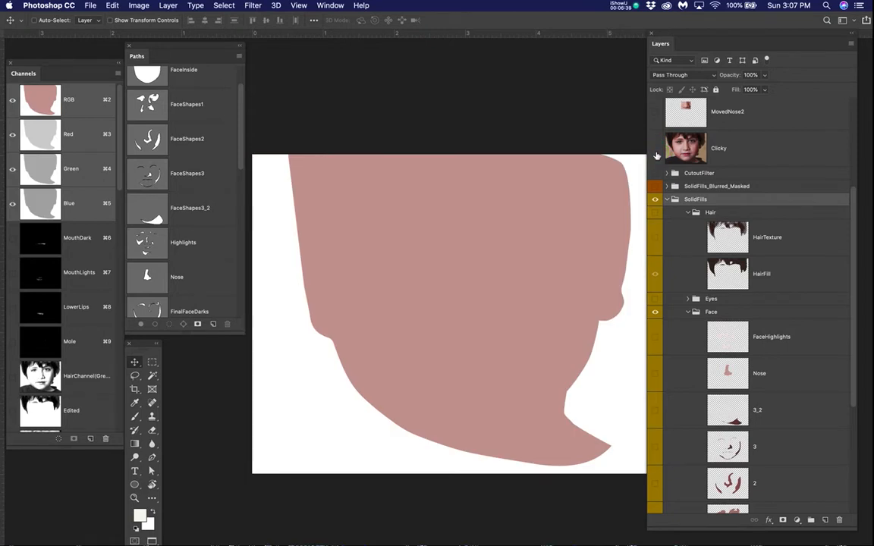
Step: Show the Small layer as a reduced reference photo beside the base face shape
{"action": "scroll", "coordinate": [680, 447], "scroll_direction": "down", "scroll_amount": 3}
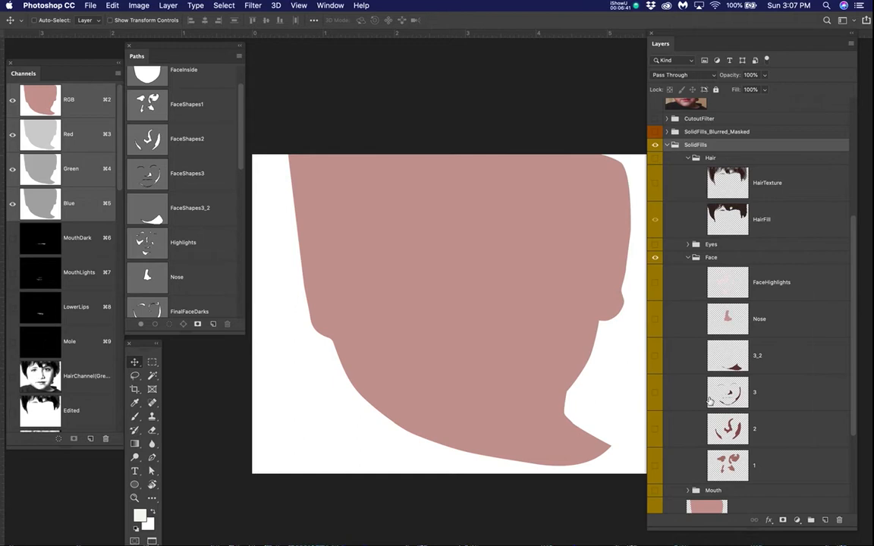
{"action": "scroll", "coordinate": [655, 171], "scroll_direction": "up", "scroll_amount": 10}
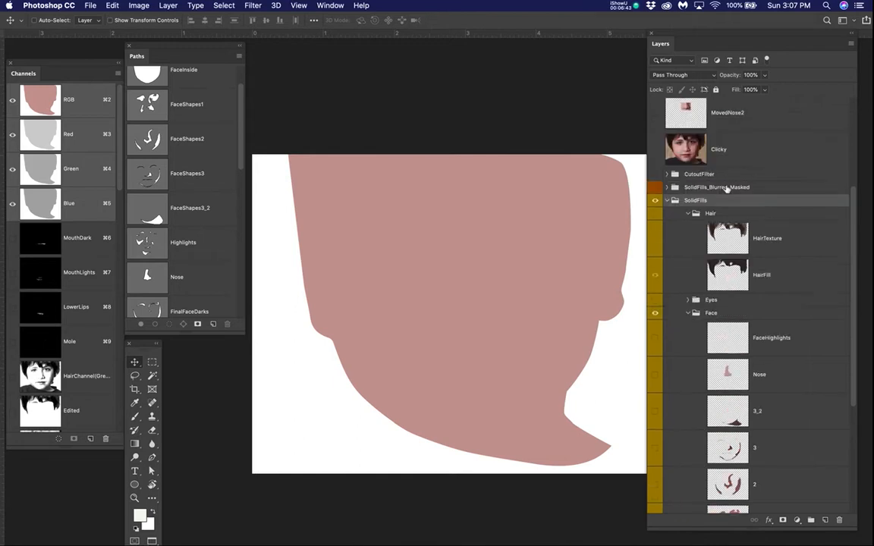
{"action": "left_click", "coordinate": [656, 129]}
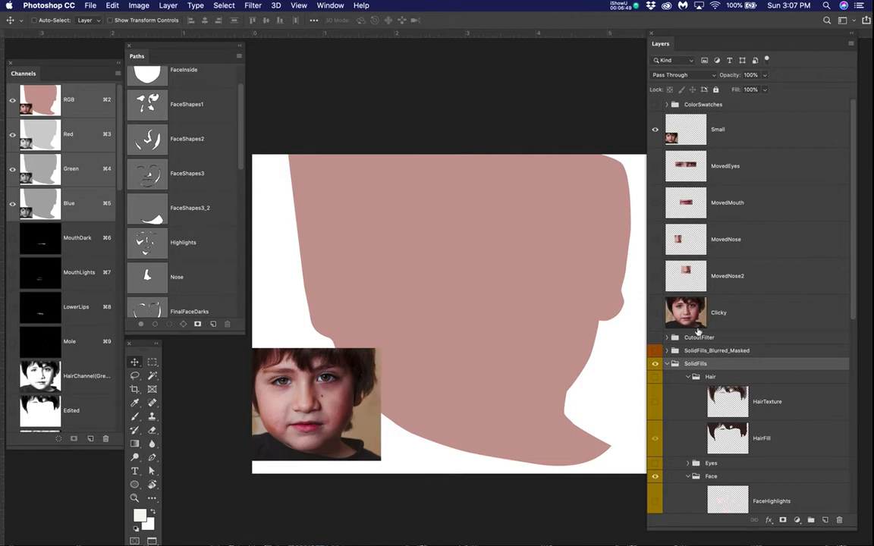
Step: Select the FaceShapes1 path and show the Clicky layer to view the path outlines over the photo
{"action": "scroll", "coordinate": [702, 345], "scroll_direction": "down", "scroll_amount": 3}
{"action": "scroll", "coordinate": [702, 349], "scroll_direction": "down", "scroll_amount": 3}
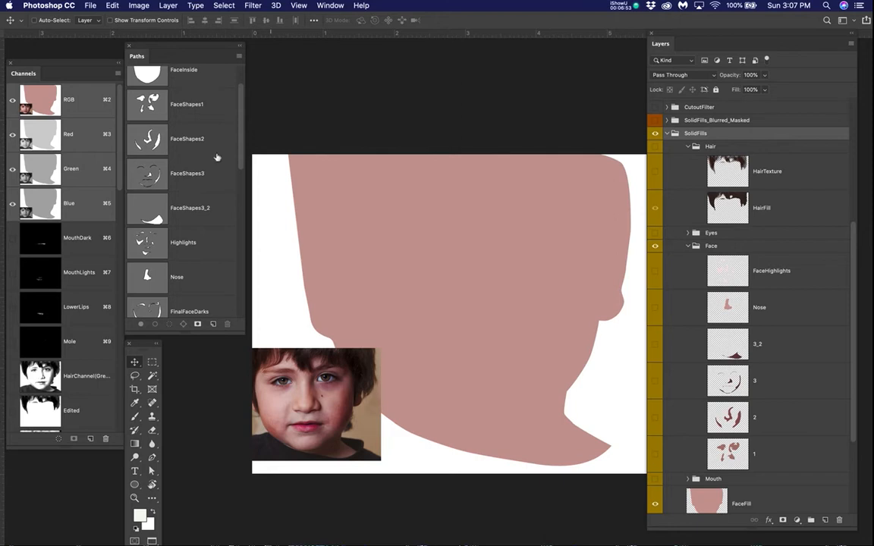
{"action": "left_click", "coordinate": [145, 102]}
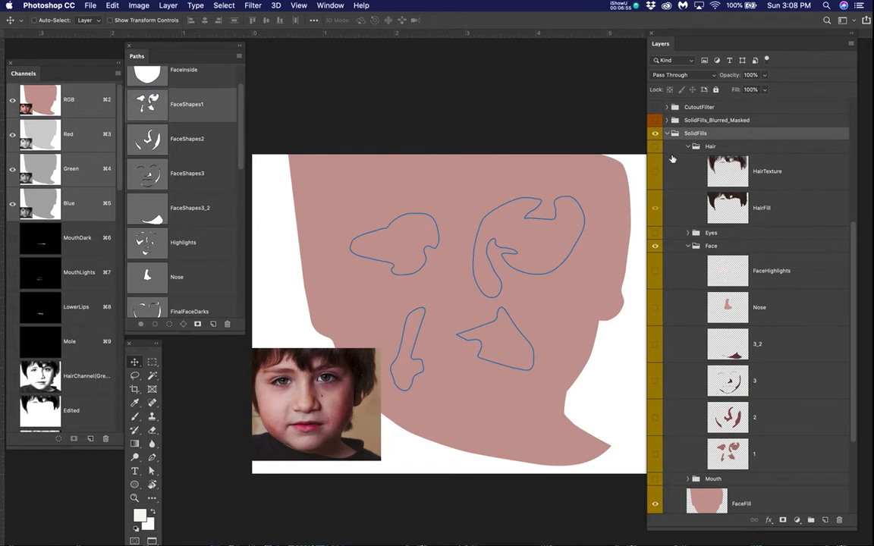
{"action": "scroll", "coordinate": [652, 181], "scroll_direction": "up", "scroll_amount": 3}
{"action": "left_click", "coordinate": [656, 189]}
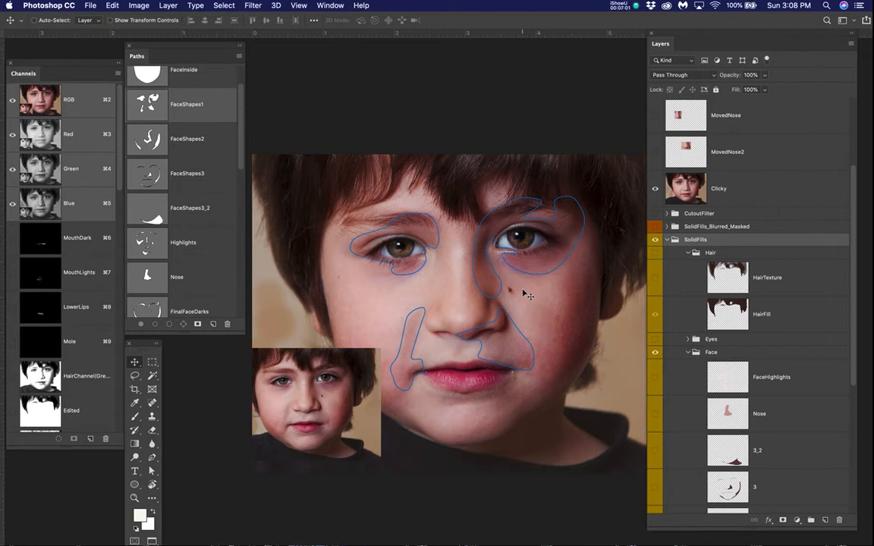
{"action": "scroll", "coordinate": [541, 295], "scroll_direction": "up", "scroll_amount": 2}
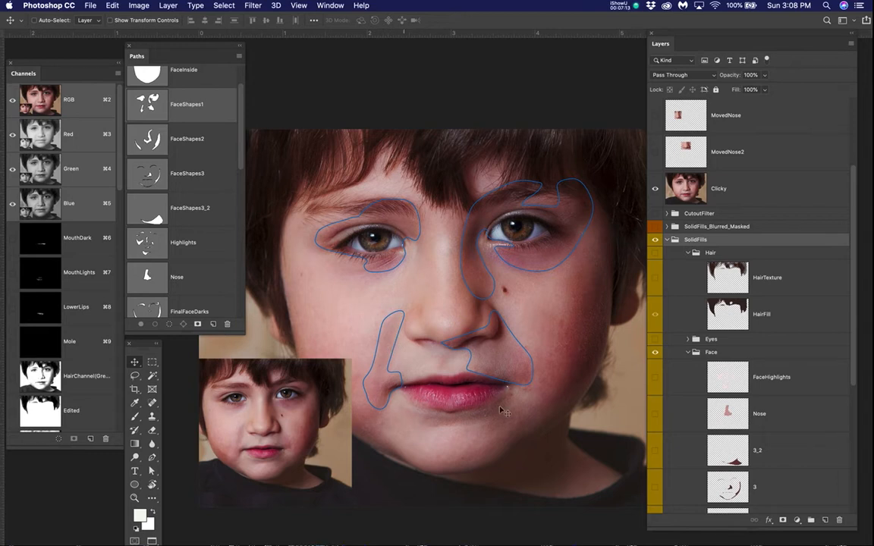
Step: Compare the FaceShapes1 and FaceShapes2 path outlines over the Clicky photo by alternating between the two paths
{"action": "left_click", "coordinate": [201, 145]}
{"action": "left_click", "coordinate": [202, 108]}
{"action": "left_click", "coordinate": [204, 138]}
{"action": "left_click", "coordinate": [202, 108]}
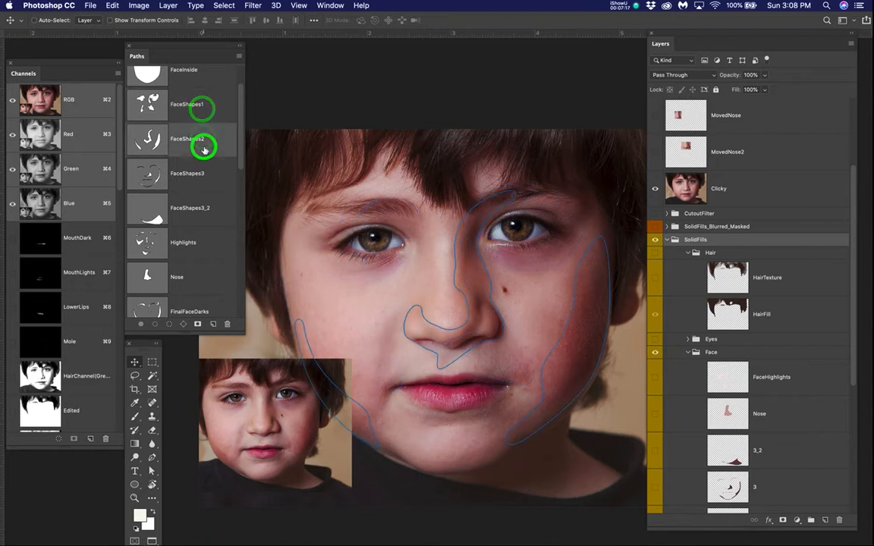
{"action": "left_click", "coordinate": [203, 110]}
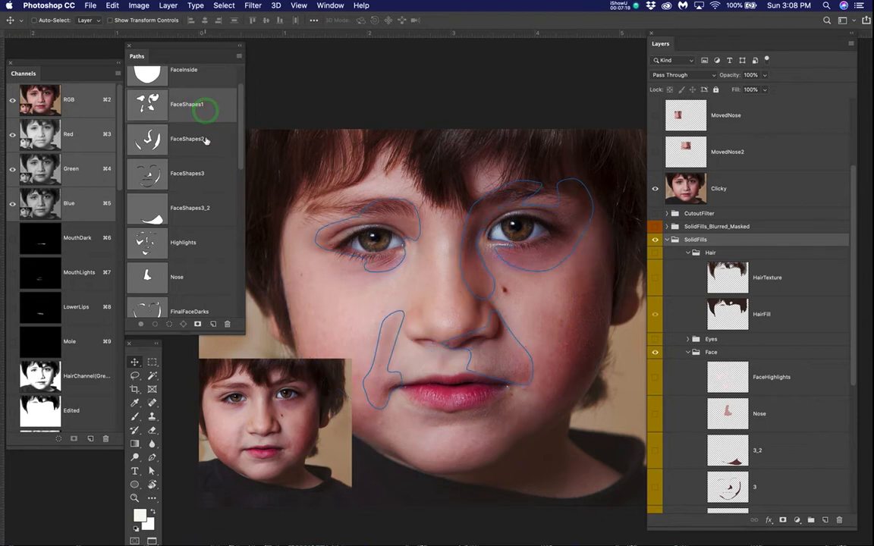
{"action": "left_click", "coordinate": [205, 143]}
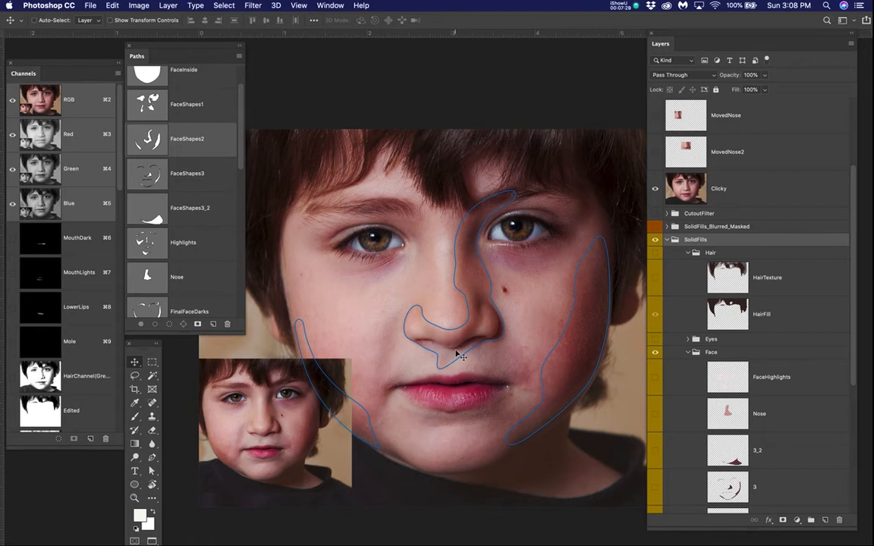
{"action": "left_click", "coordinate": [189, 111]}
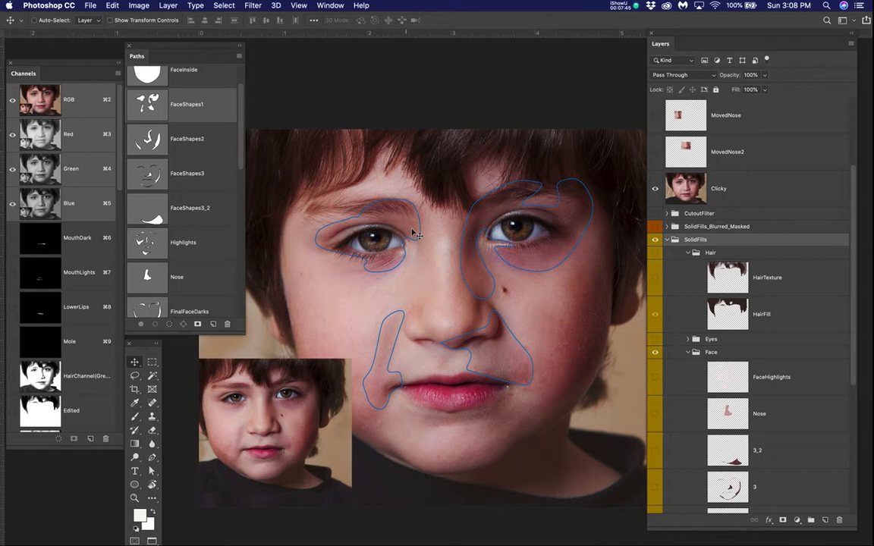
Step: View the FaceShapes2, FaceShapes3, FaceShapes3_2 and Highlights paths one after another over the reference photo
{"action": "left_click", "coordinate": [190, 137]}
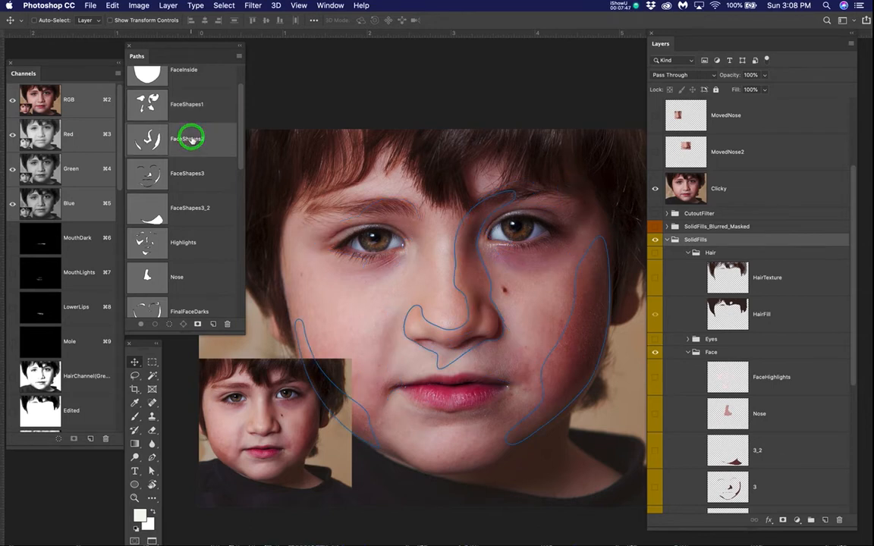
{"action": "left_click", "coordinate": [192, 177]}
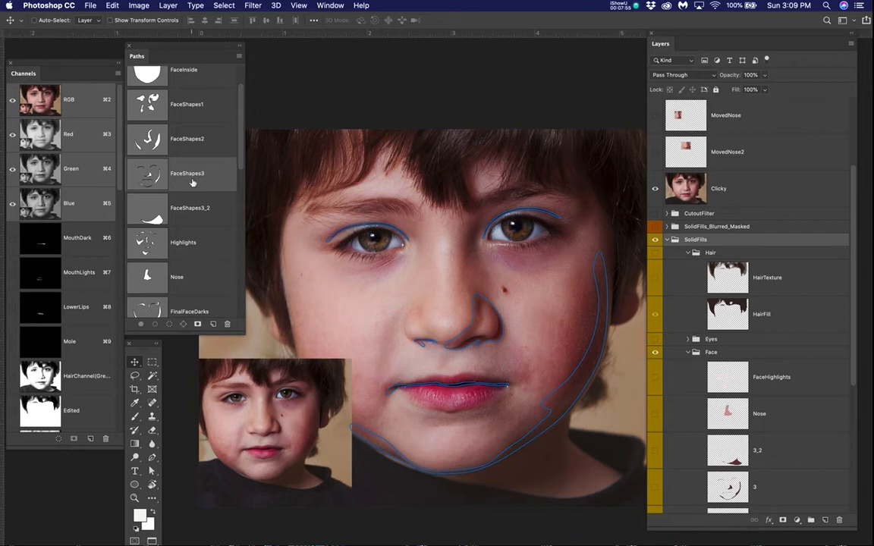
{"action": "left_click", "coordinate": [194, 215]}
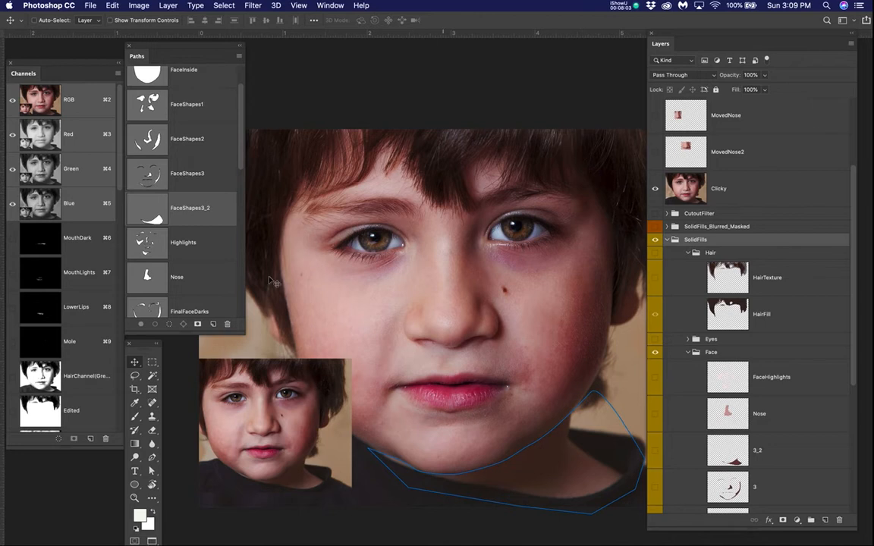
{"action": "left_click", "coordinate": [193, 243]}
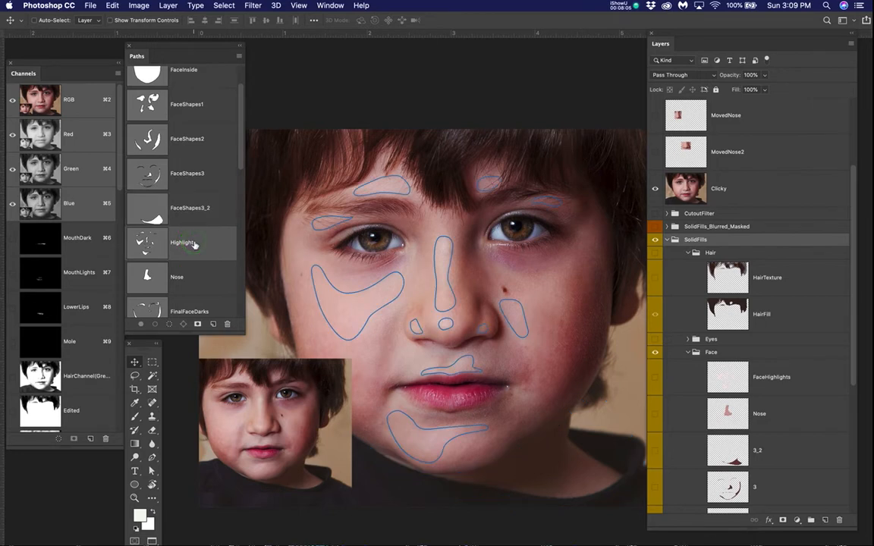
Step: Toggle the Clicky photo to compare the Highlights outlines with the flat face base, leaving the photo hidden
{"action": "left_click", "coordinate": [655, 191]}
{"action": "left_click", "coordinate": [655, 191]}
{"action": "left_click", "coordinate": [655, 191]}
{"action": "left_click", "coordinate": [654, 190]}
{"action": "left_click", "coordinate": [655, 191]}
Step: View each path in order from FaceShapes1 through Nose to FinalFaceDarks over the flat FaceFill base
{"action": "left_click", "coordinate": [201, 93]}
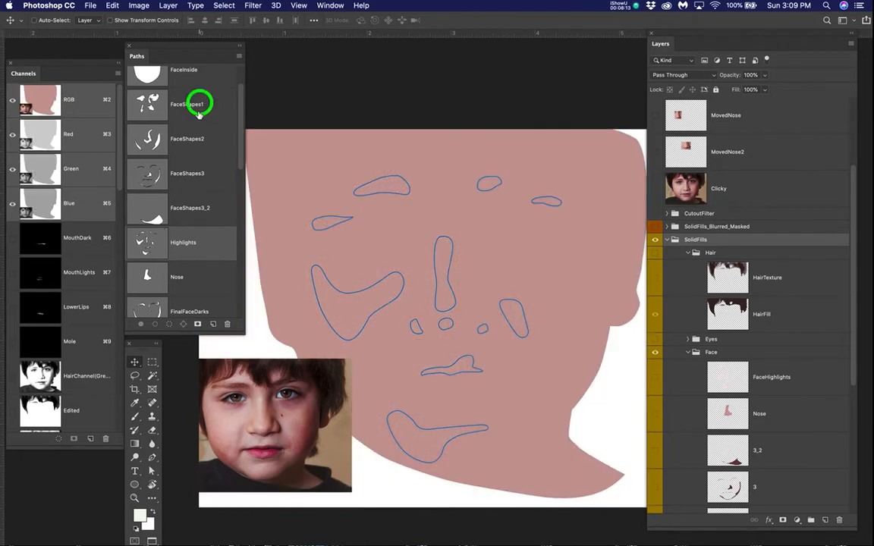
{"action": "left_click", "coordinate": [195, 137]}
{"action": "left_click", "coordinate": [188, 174]}
{"action": "left_click", "coordinate": [190, 209]}
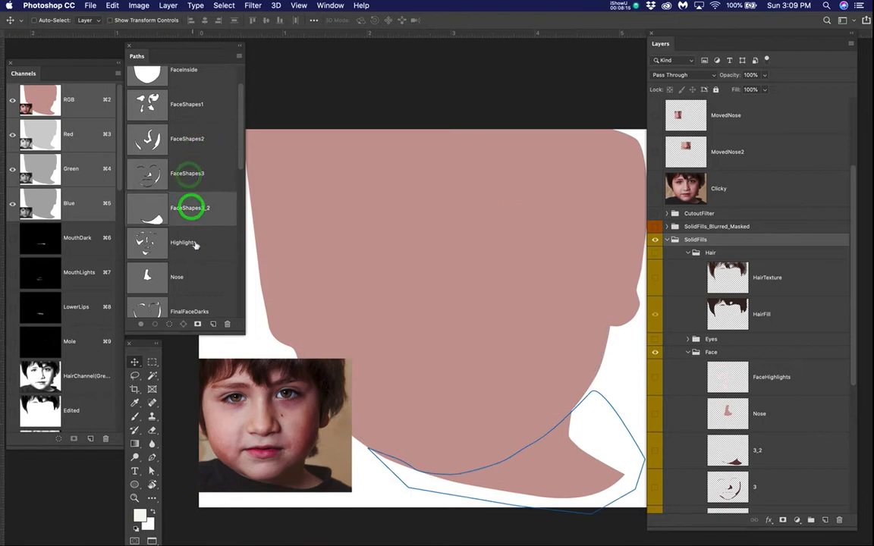
{"action": "left_click", "coordinate": [195, 242]}
{"action": "left_click", "coordinate": [193, 279]}
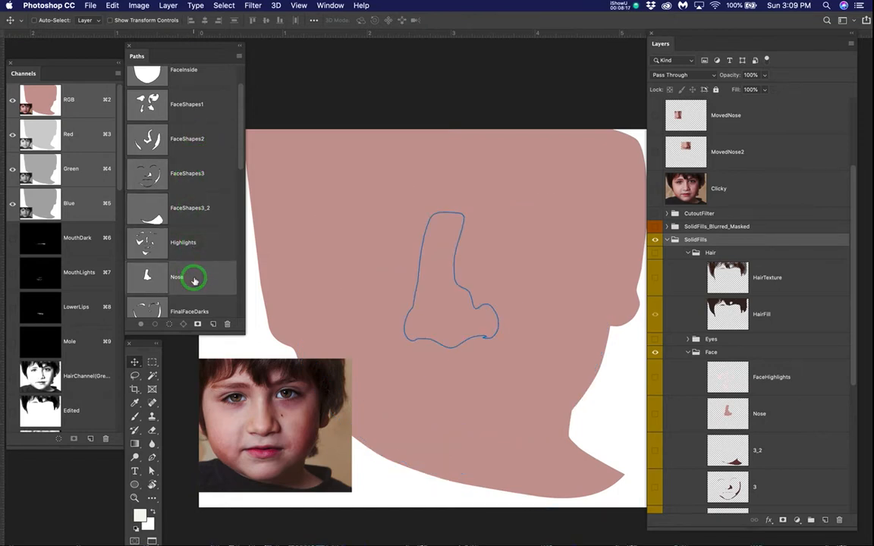
{"action": "left_click_drag", "start_coordinate": [242, 341], "coordinate": [240, 365]}
{"action": "left_click", "coordinate": [147, 311]}
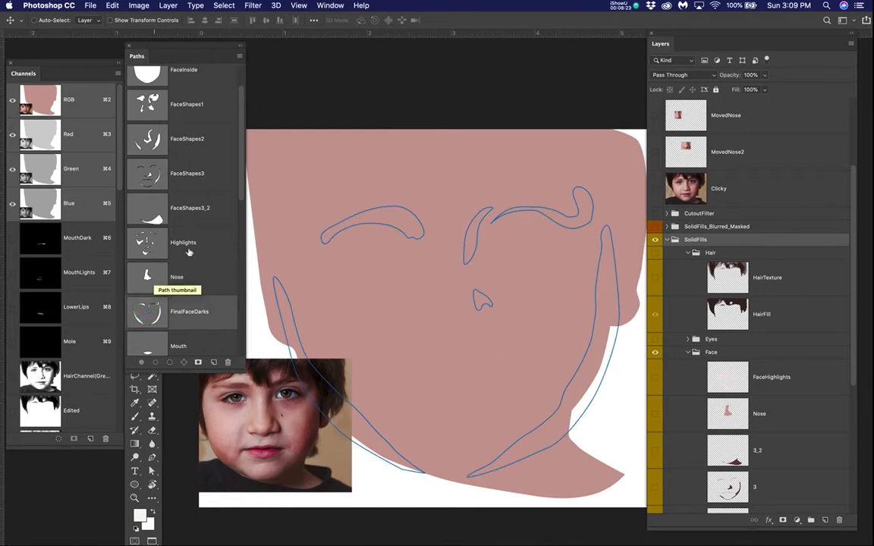
Step: Review the face paths once more from FaceShapes1 to FinalFaceDarks, and deselect the active path
{"action": "left_click", "coordinate": [201, 101]}
{"action": "left_click", "coordinate": [195, 142]}
{"action": "left_click", "coordinate": [194, 181]}
{"action": "left_click", "coordinate": [195, 209]}
{"action": "left_click", "coordinate": [190, 243]}
{"action": "left_click", "coordinate": [195, 278]}
{"action": "left_click", "coordinate": [194, 318]}
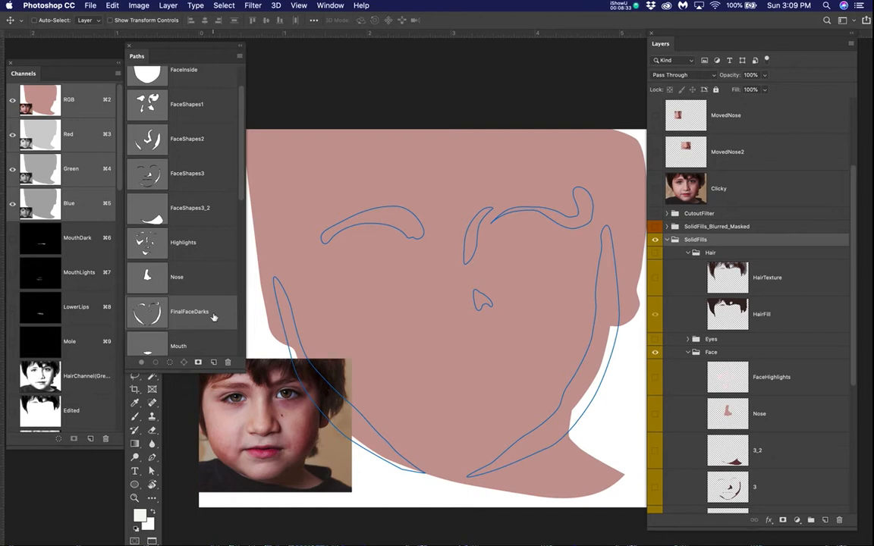
{"action": "left_click", "coordinate": [212, 312]}
{"action": "left_click", "coordinate": [215, 313], "text": "super"}
Step: Show the shading layers 1, 2 and 3 of the Face group on top of the base shape
{"action": "scroll", "coordinate": [747, 395], "scroll_direction": "down", "scroll_amount": 5}
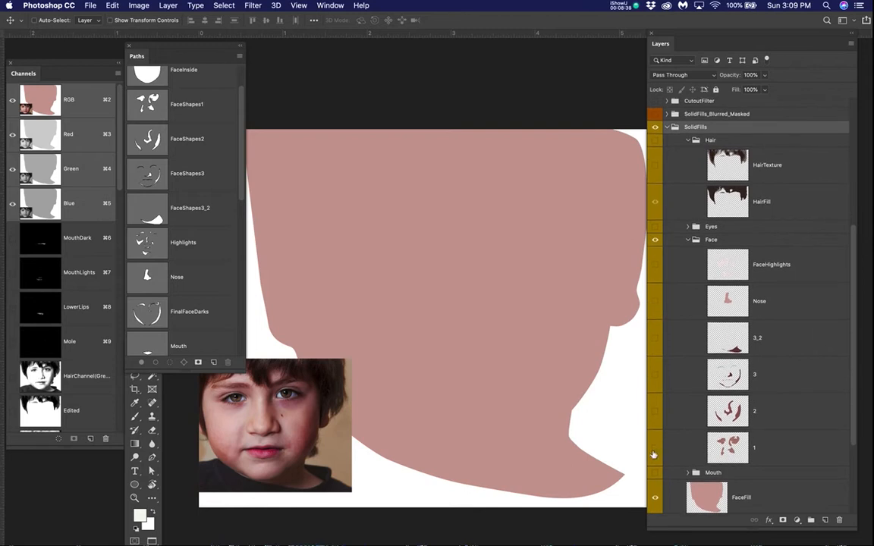
{"action": "left_click", "coordinate": [653, 449]}
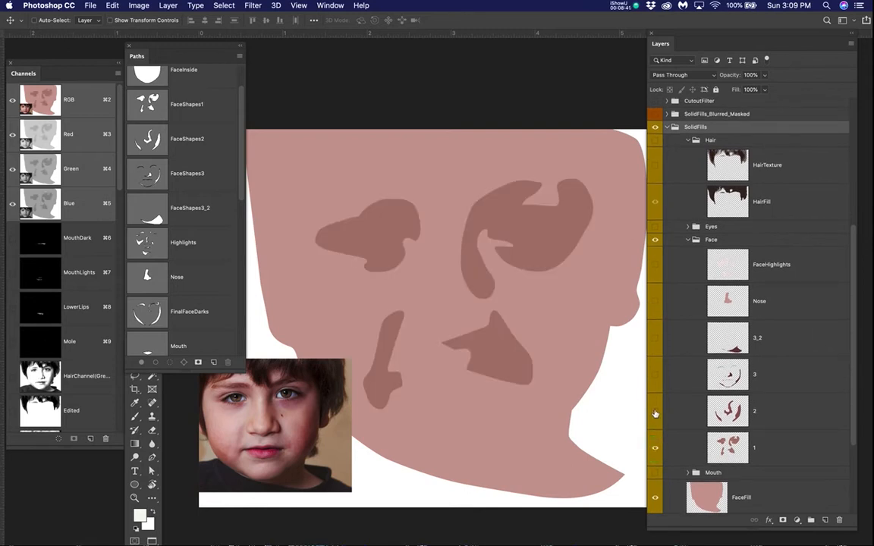
{"action": "left_click", "coordinate": [655, 411]}
{"action": "left_click", "coordinate": [656, 375]}
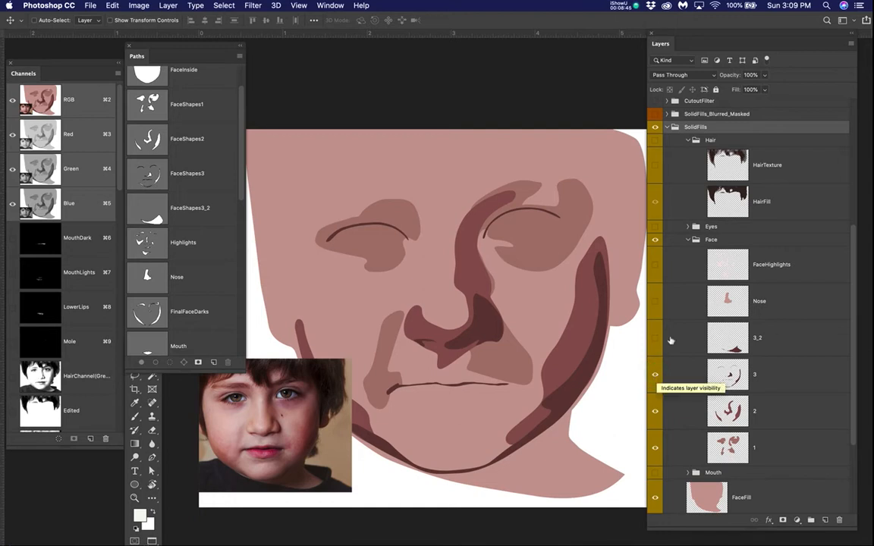
Step: Toggle the Clicky photo to compare the three layers of flat shading with the child's real face
{"action": "scroll", "coordinate": [654, 160], "scroll_direction": "up", "scroll_amount": 3}
{"action": "left_click", "coordinate": [656, 157]}
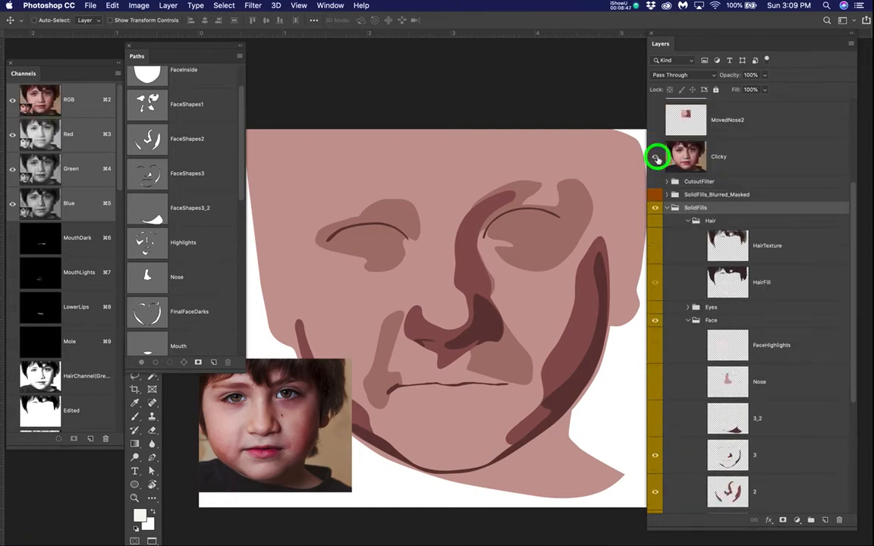
{"action": "left_click", "coordinate": [657, 158]}
{"action": "left_click", "coordinate": [657, 158]}
{"action": "left_click", "coordinate": [656, 158]}
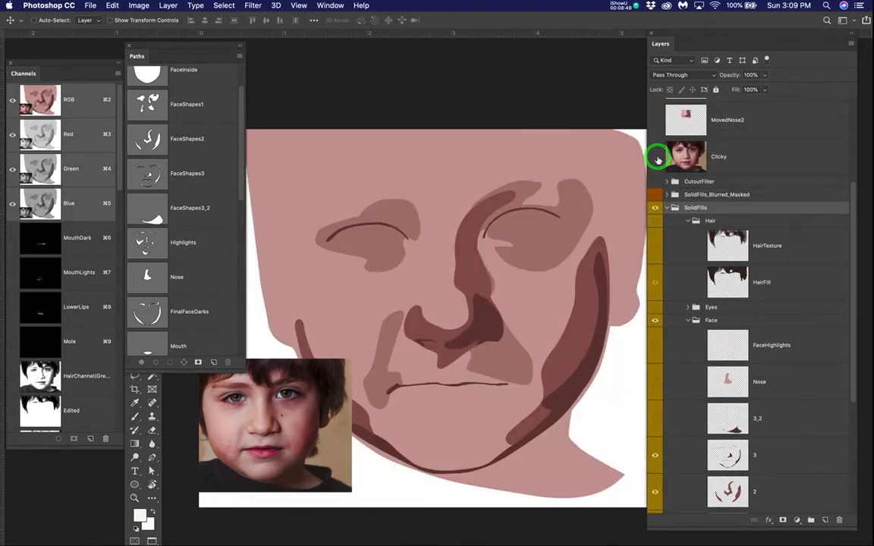
{"action": "left_click", "coordinate": [657, 158]}
{"action": "left_click", "coordinate": [656, 157]}
Step: Scale down the Small reference photo, place it in the lower-left corner of the canvas, and save the document
{"action": "scroll", "coordinate": [683, 144], "scroll_direction": "up", "scroll_amount": 5}
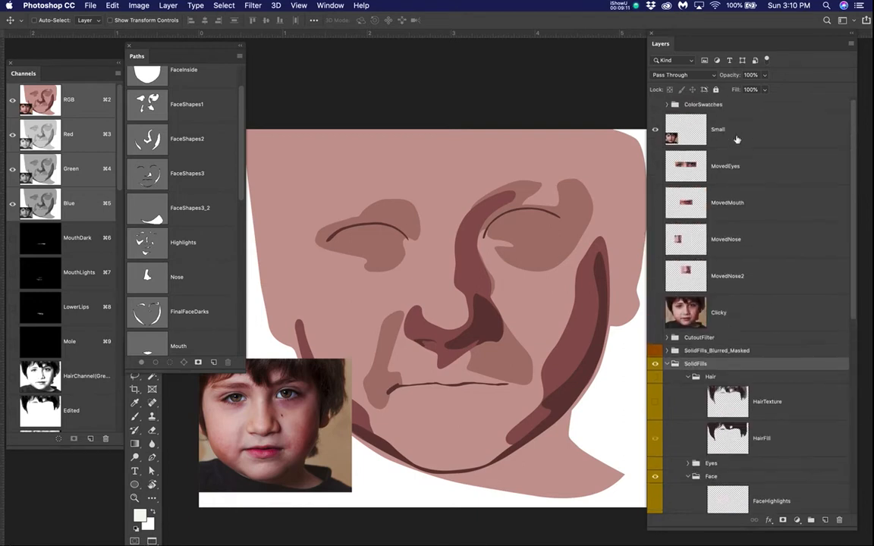
{"action": "left_click", "coordinate": [722, 128]}
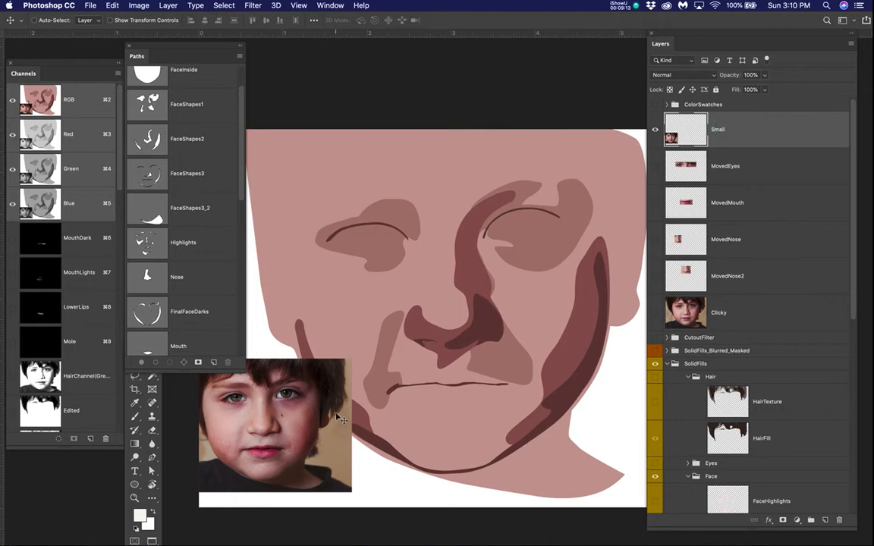
{"action": "key", "text": "super+t"}
{"action": "left_click_drag", "start_coordinate": [355, 356], "coordinate": [328, 381]}
{"action": "left_click_drag", "start_coordinate": [306, 440], "coordinate": [307, 441]}
{"action": "key", "text": "Return"}
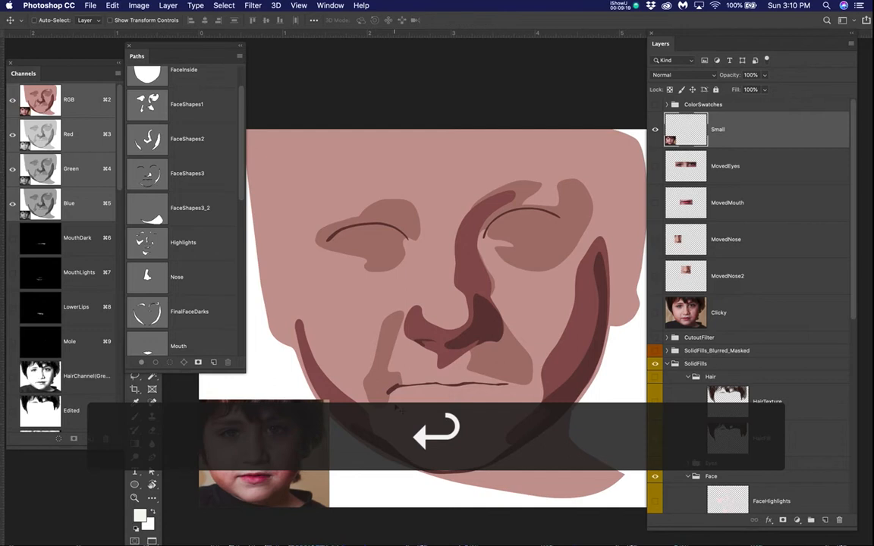
{"action": "key", "text": "super+s"}
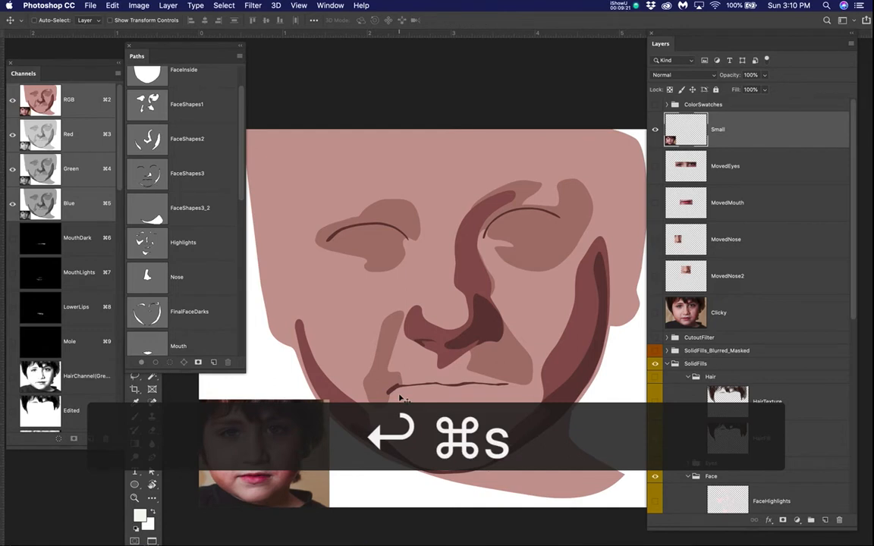
Step: Preview the 3_2 neck shadow and FaceHighlights layers on the face, and hide both again
{"action": "scroll", "coordinate": [650, 425], "scroll_direction": "down", "scroll_amount": 3}
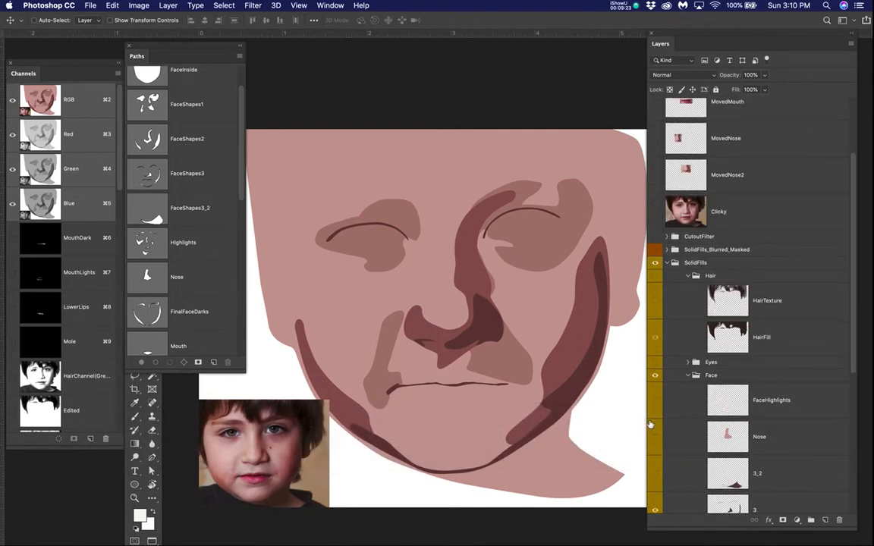
{"action": "scroll", "coordinate": [649, 425], "scroll_direction": "down", "scroll_amount": 3}
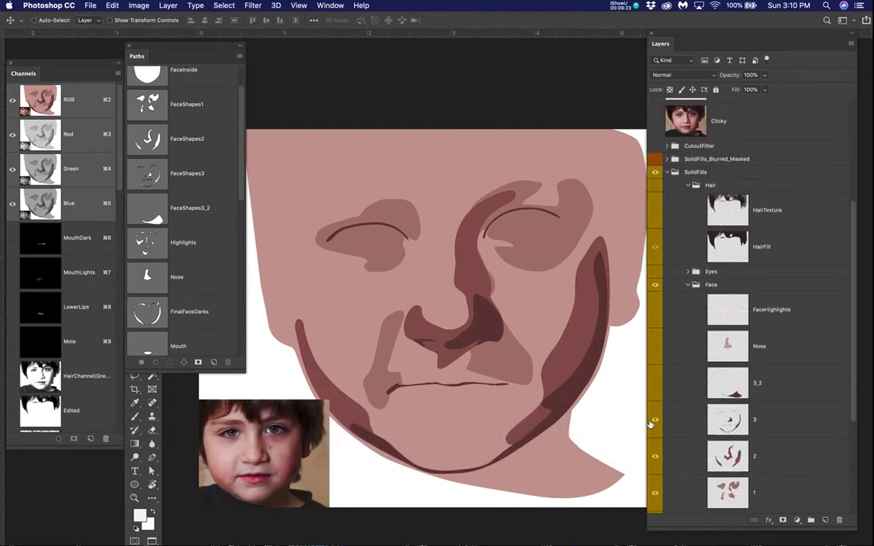
{"action": "left_click", "coordinate": [657, 375]}
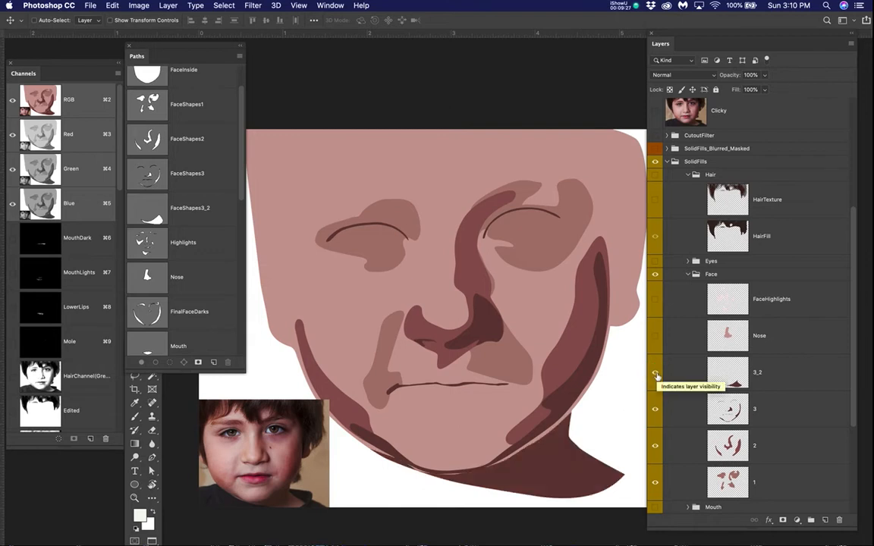
{"action": "left_click", "coordinate": [656, 299]}
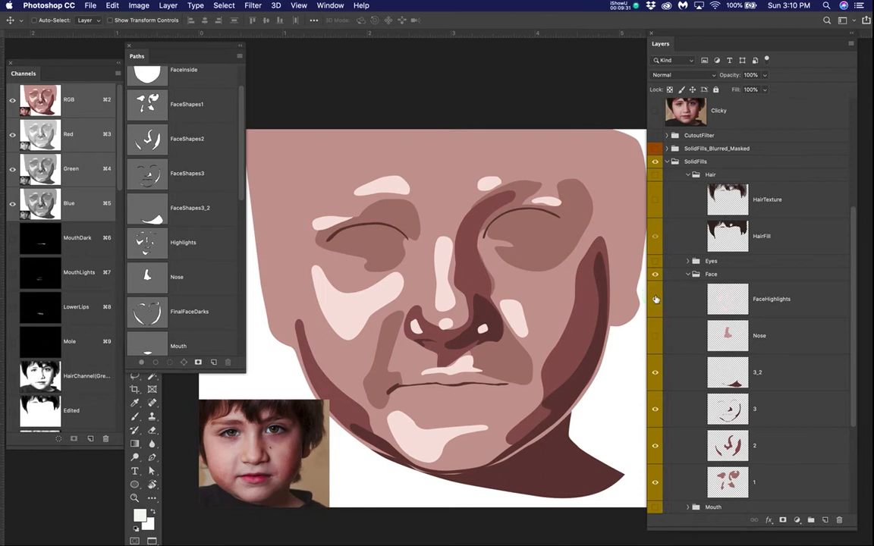
{"action": "left_click", "coordinate": [656, 300]}
{"action": "left_click", "coordinate": [659, 373]}
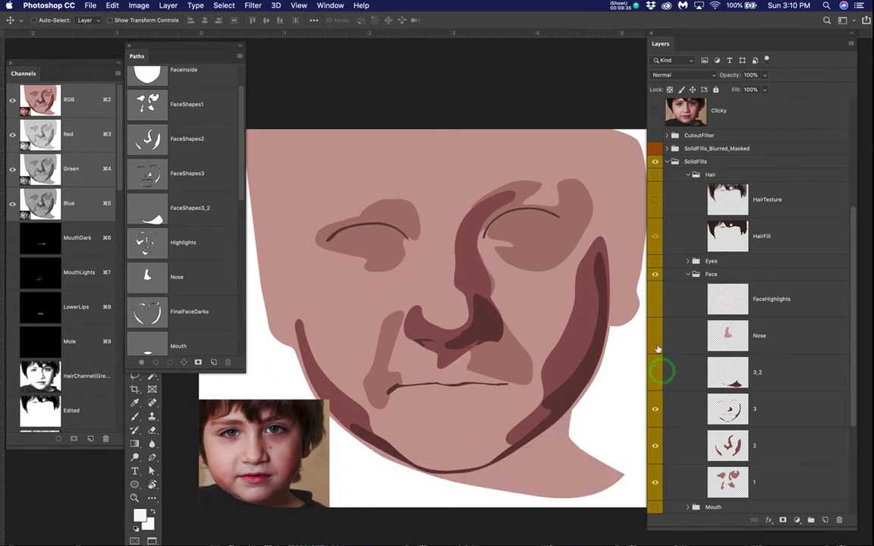
{"action": "left_click", "coordinate": [656, 299]}
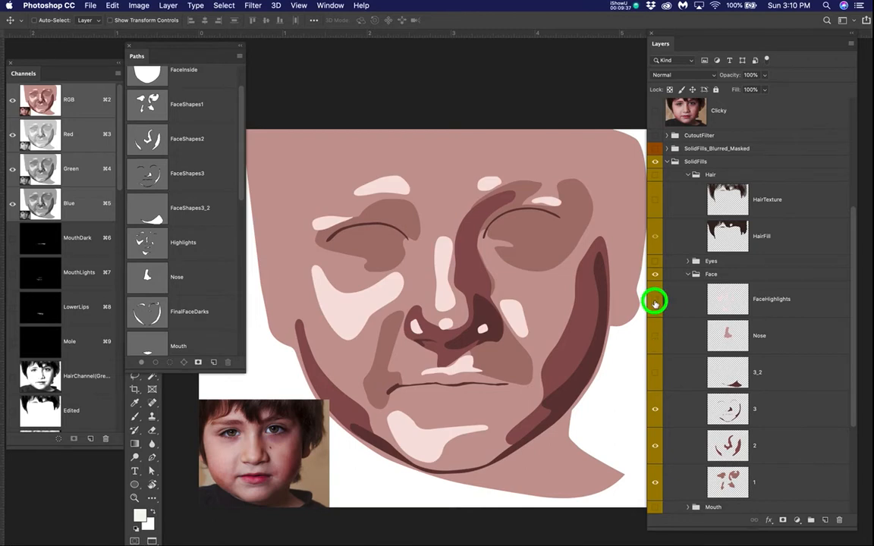
{"action": "left_click", "coordinate": [655, 299]}
Step: Collapse the Face group, hide the SolidFills group, and show and expand the SolidFills_Blurred_Masked group instead
{"action": "left_click", "coordinate": [686, 274]}
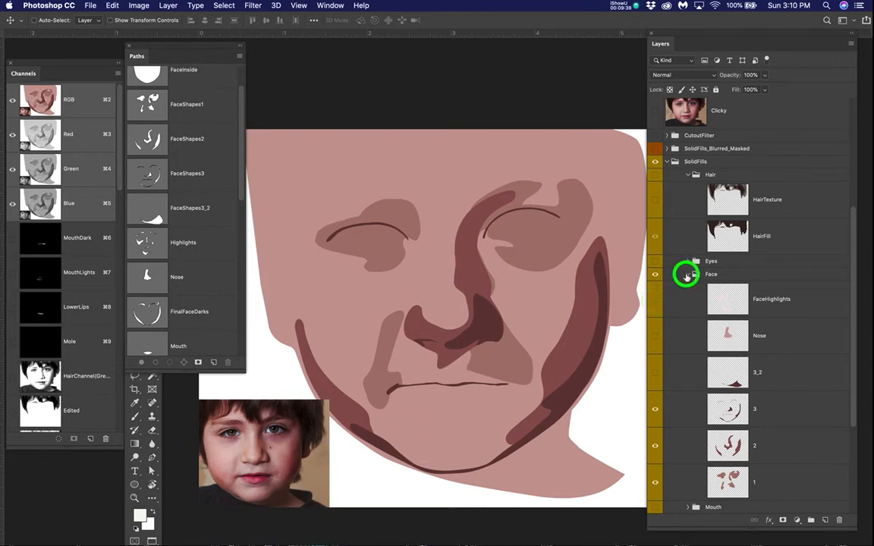
{"action": "left_click", "coordinate": [655, 223]}
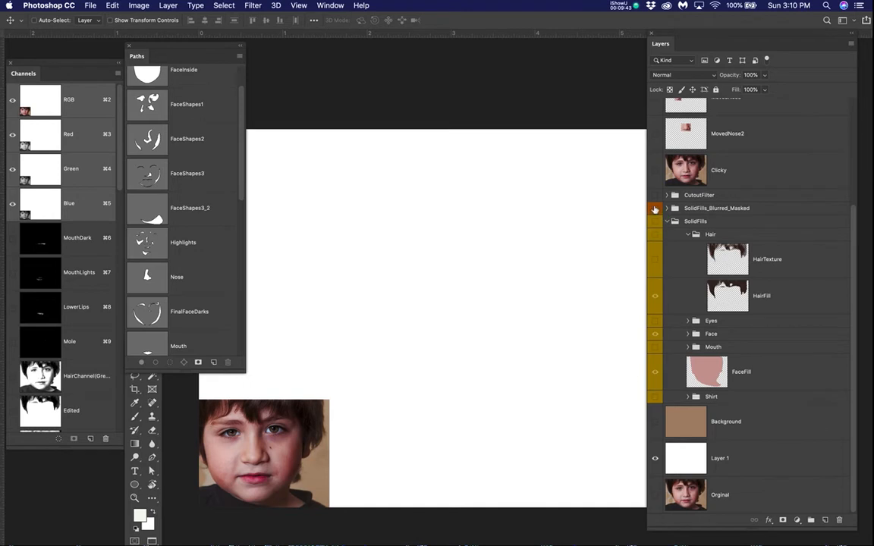
{"action": "left_click", "coordinate": [656, 208]}
{"action": "left_click", "coordinate": [666, 209]}
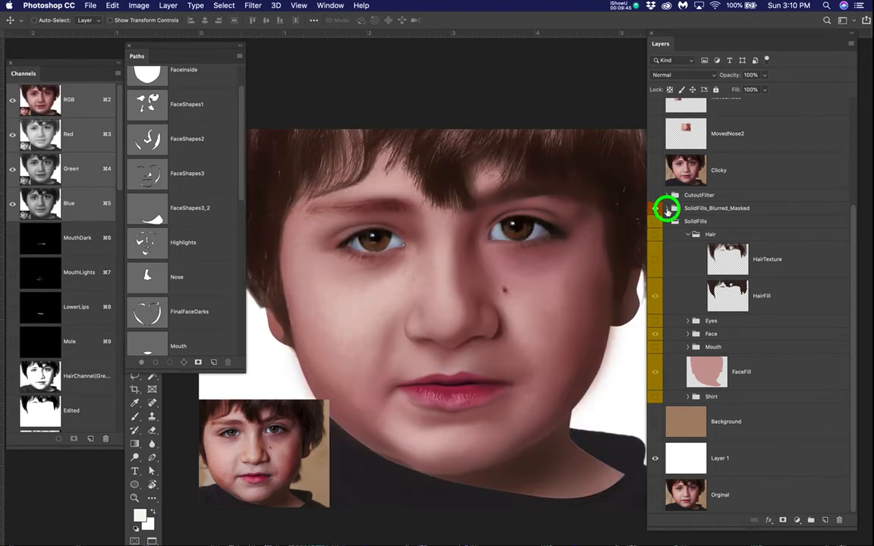
Step: Hide the Hair, Eyes, Mouth and Texture groups inside SolidFills_Blurred_Masked to isolate the blurred face shapes, and collapse the parent group
{"action": "left_click", "coordinate": [656, 221]}
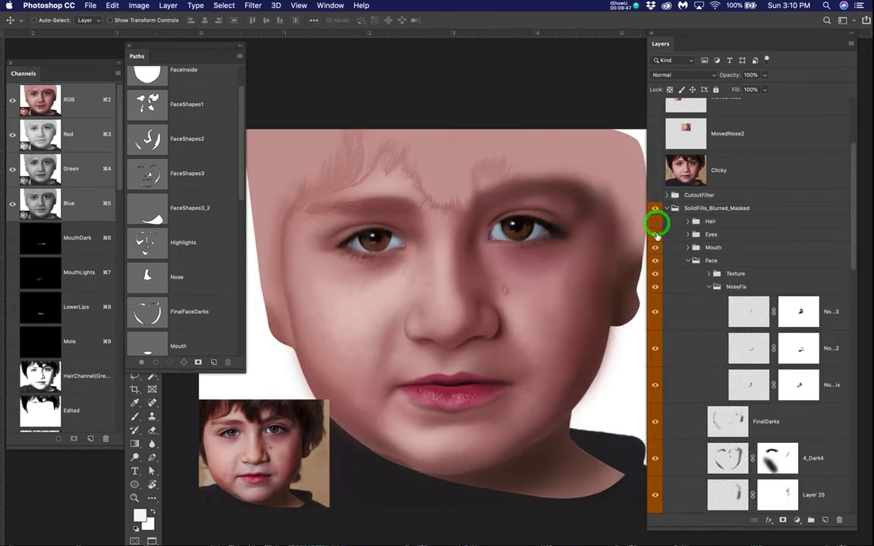
{"action": "left_click", "coordinate": [656, 234]}
{"action": "left_click", "coordinate": [655, 247]}
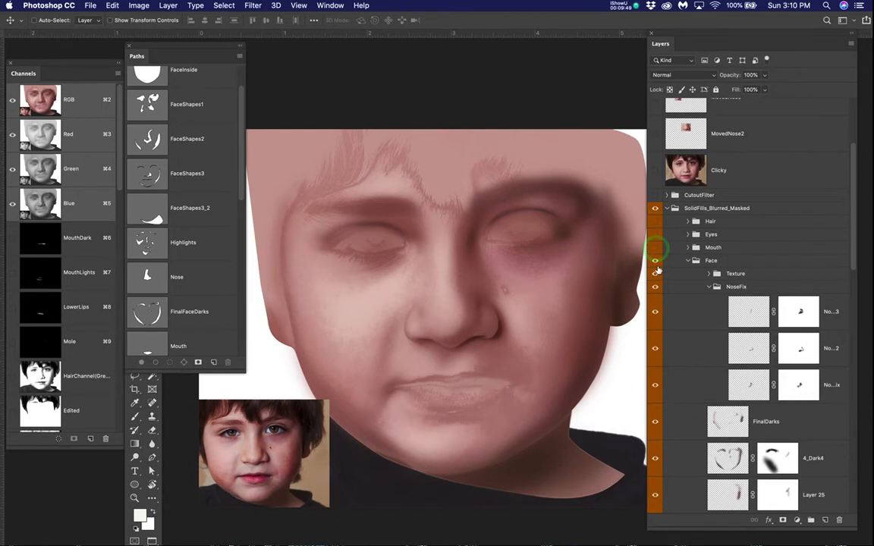
{"action": "left_click", "coordinate": [655, 274]}
{"action": "left_click", "coordinate": [654, 274]}
{"action": "left_click", "coordinate": [655, 273]}
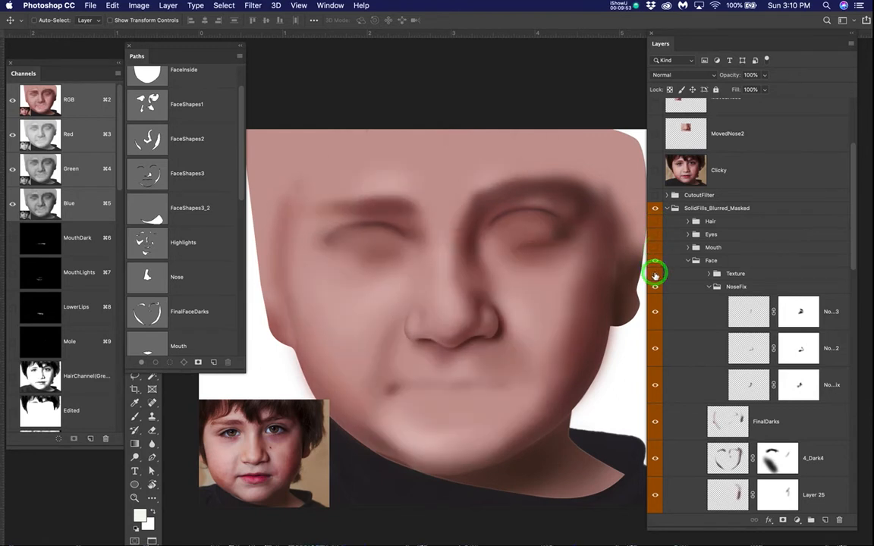
{"action": "left_click", "coordinate": [668, 210]}
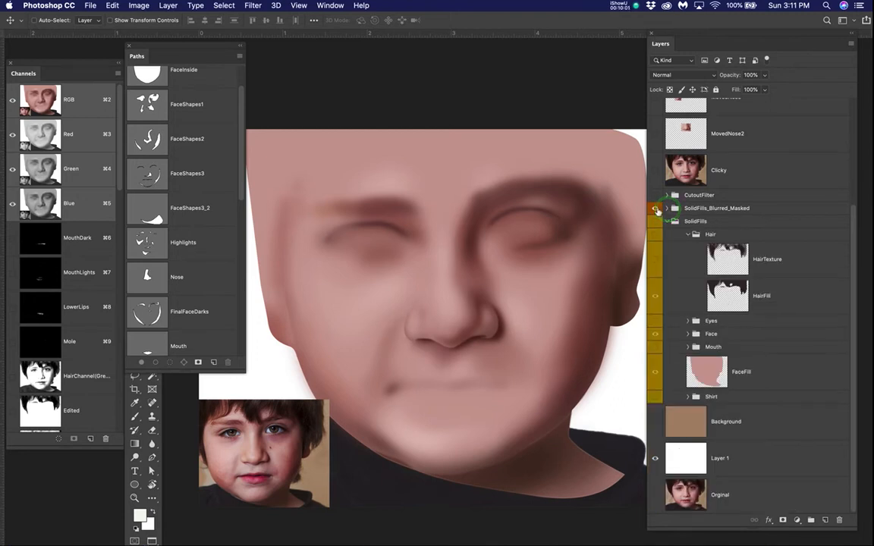
Step: Show the SolidFills group and switch the SolidFills_Blurred_Masked group off and on above it to compare flat and blurred faces
{"action": "left_click", "coordinate": [655, 211]}
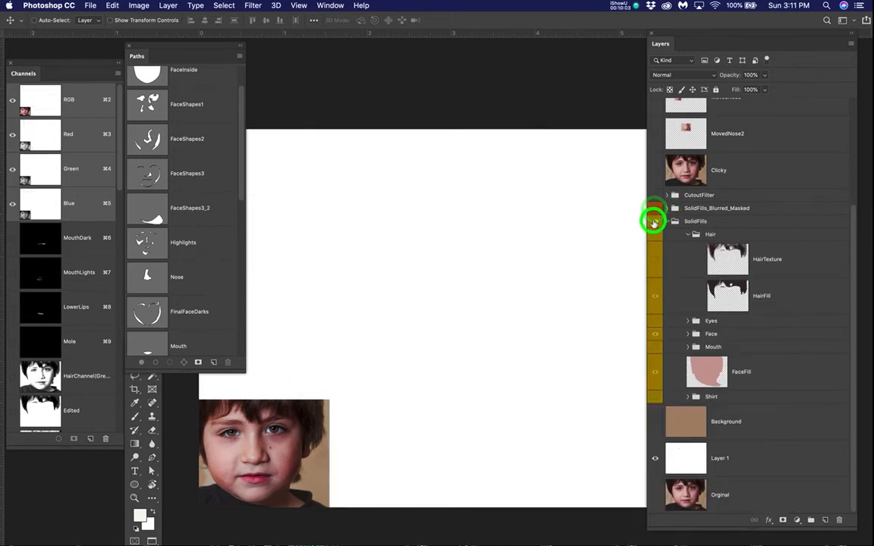
{"action": "left_click", "coordinate": [654, 220]}
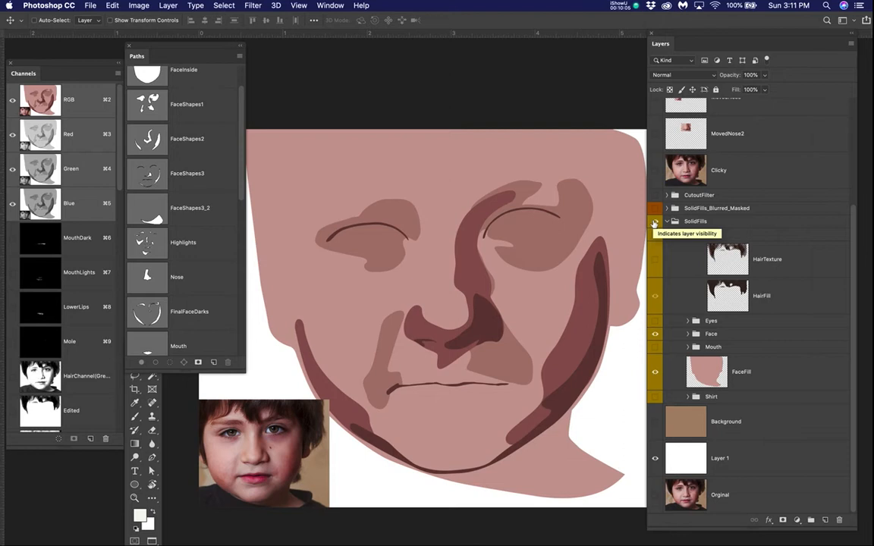
{"action": "left_click", "coordinate": [655, 209]}
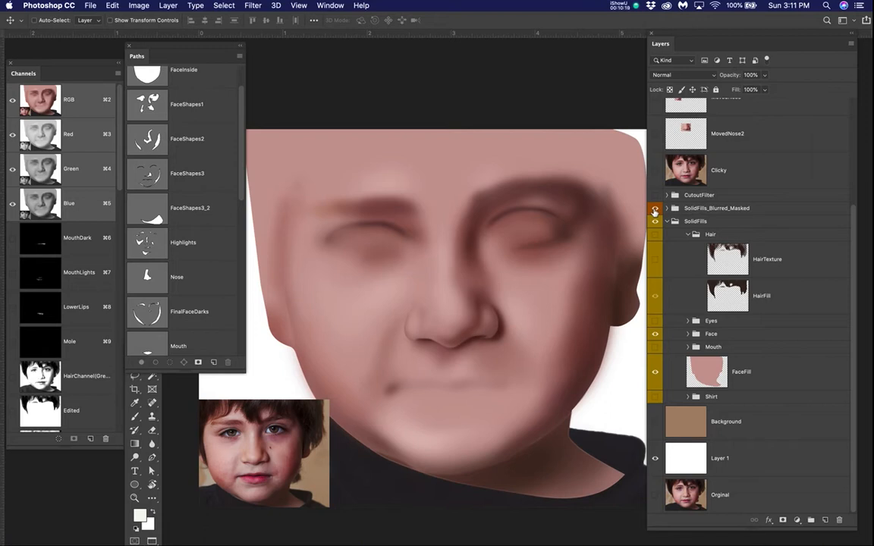
{"action": "left_click", "coordinate": [656, 209]}
{"action": "left_click", "coordinate": [655, 209]}
Step: Switch the Clicky photo layer on and off repeatedly to compare the blurred face shapes with the original portrait
{"action": "left_click", "coordinate": [655, 170]}
{"action": "left_click", "coordinate": [655, 171]}
{"action": "left_click", "coordinate": [656, 172]}
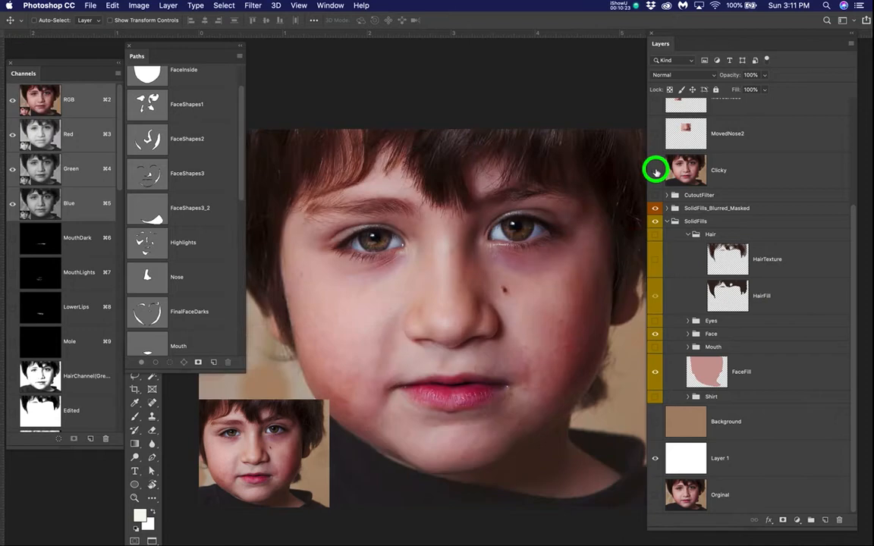
{"action": "left_click", "coordinate": [655, 171]}
{"action": "left_click", "coordinate": [656, 171]}
{"action": "left_click", "coordinate": [656, 172]}
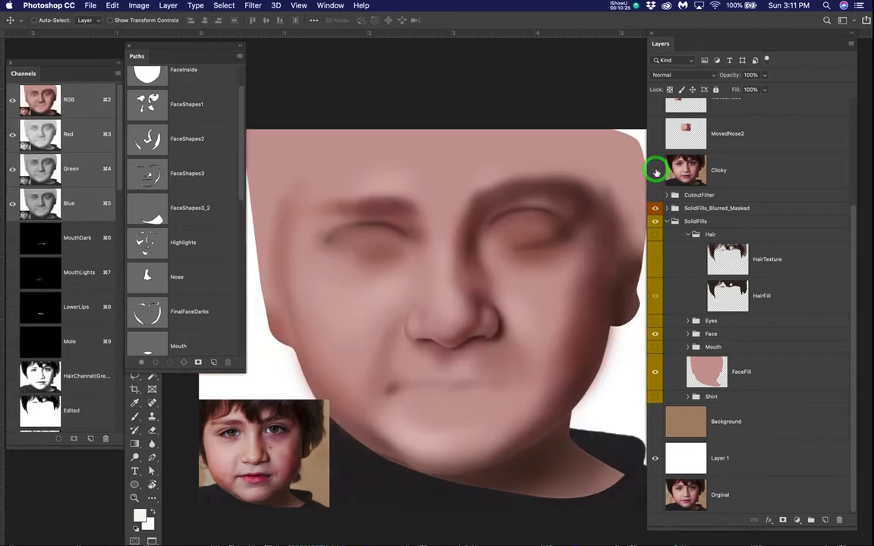
{"action": "left_click", "coordinate": [655, 171]}
{"action": "left_click", "coordinate": [656, 172]}
{"action": "left_click", "coordinate": [655, 171]}
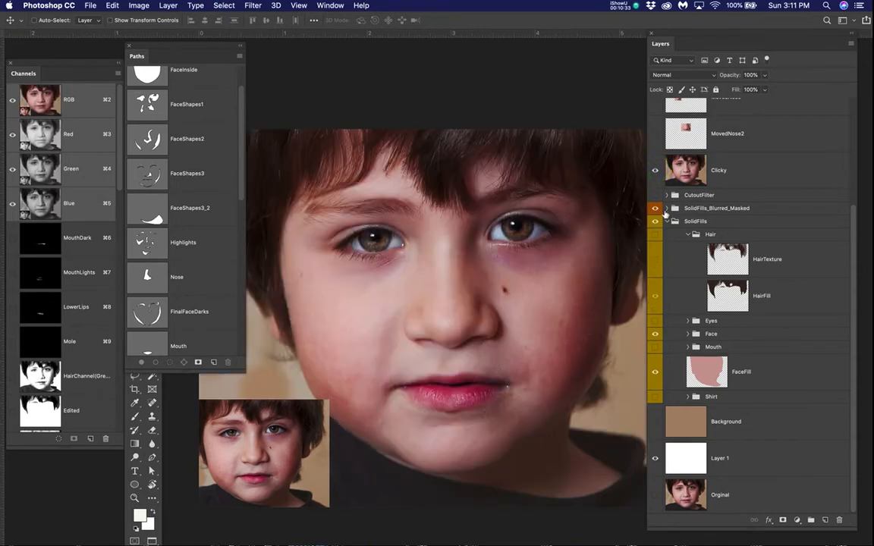
Step: Expand the SolidFills_Blurred_Masked group, turn its Hair, Eyes and Mouth groups back on, and briefly inspect the CutoutFilter group
{"action": "left_click", "coordinate": [666, 208]}
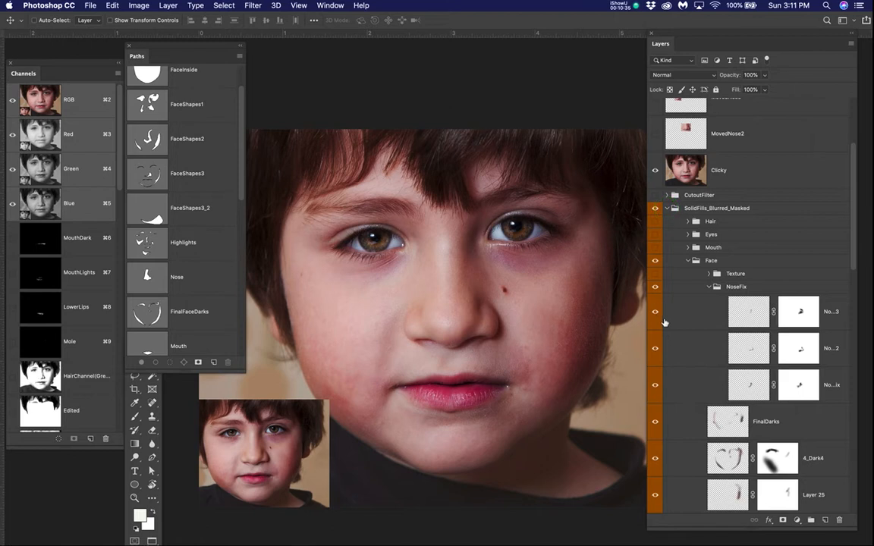
{"action": "left_click", "coordinate": [655, 220]}
{"action": "left_click", "coordinate": [657, 238]}
{"action": "left_click", "coordinate": [656, 247]}
{"action": "left_click", "coordinate": [668, 195]}
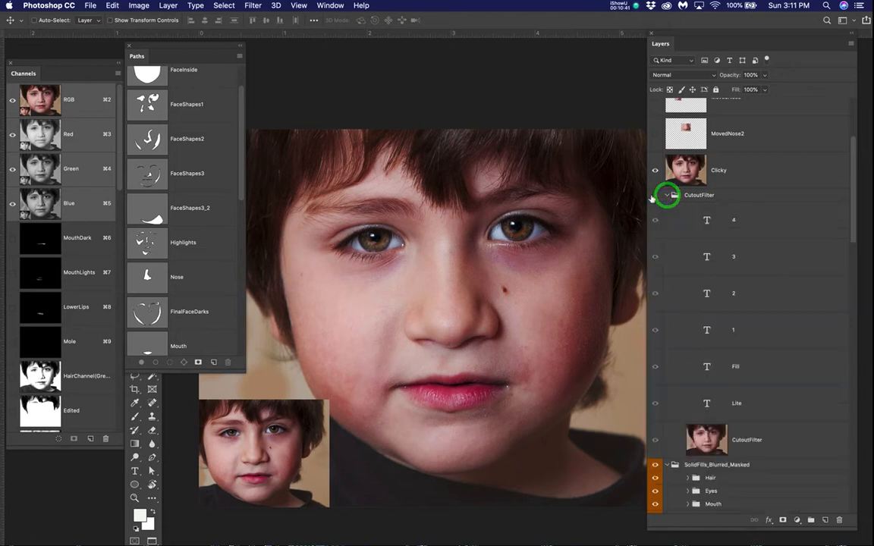
{"action": "left_click", "coordinate": [667, 195]}
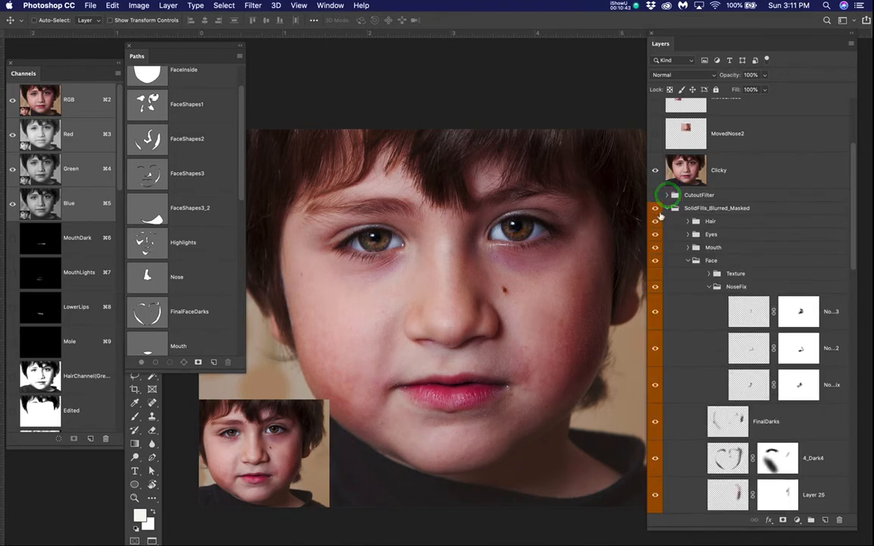
Step: Collapse the SolidFills_Blurred_Masked and SolidFills groups, and hide the blurred group and the Clicky photo layer
{"action": "left_click", "coordinate": [666, 209]}
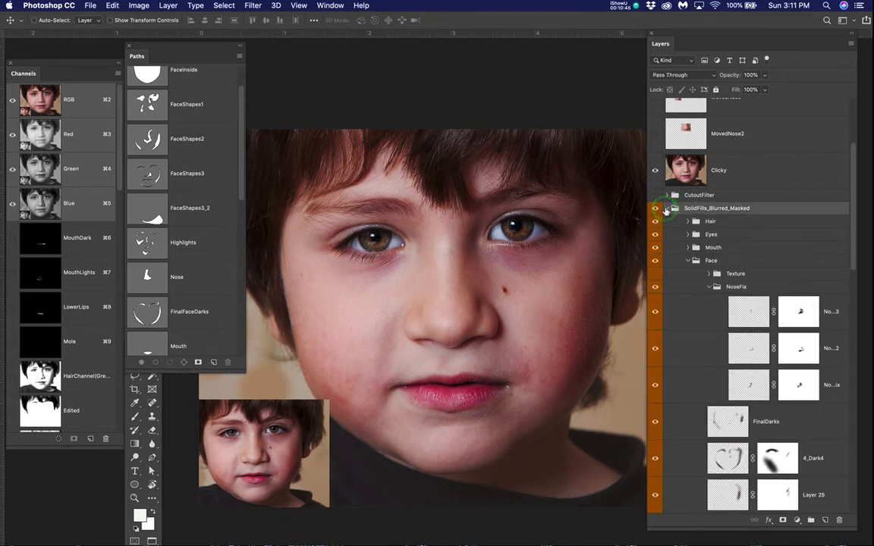
{"action": "left_click", "coordinate": [665, 209]}
{"action": "left_click", "coordinate": [656, 209]}
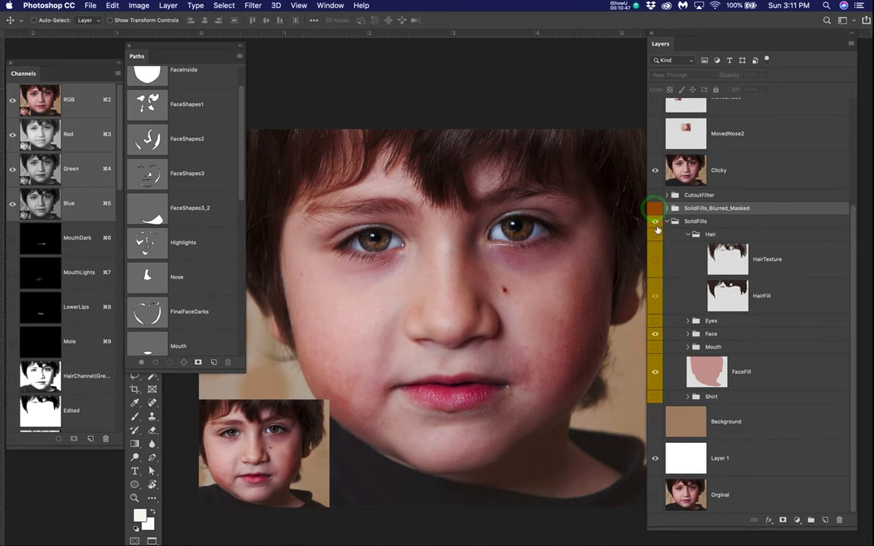
{"action": "left_click", "coordinate": [656, 170]}
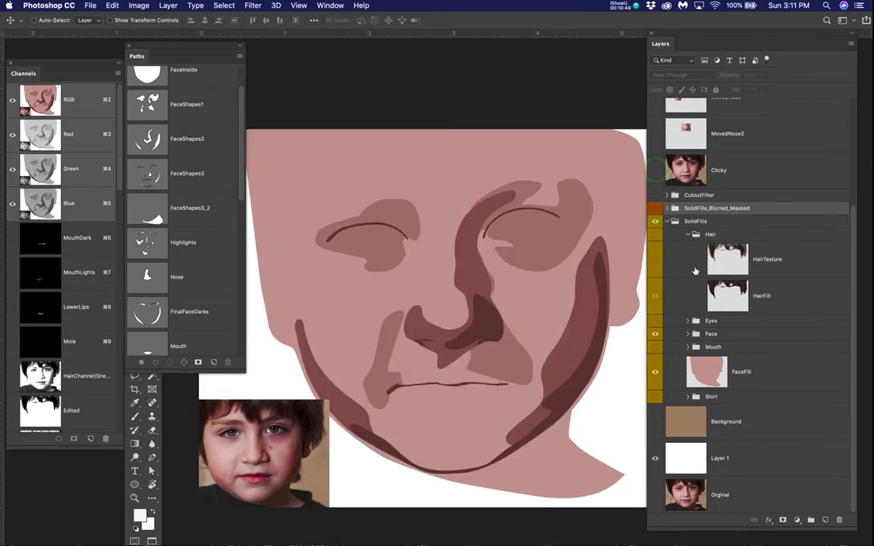
{"action": "left_click", "coordinate": [666, 221]}
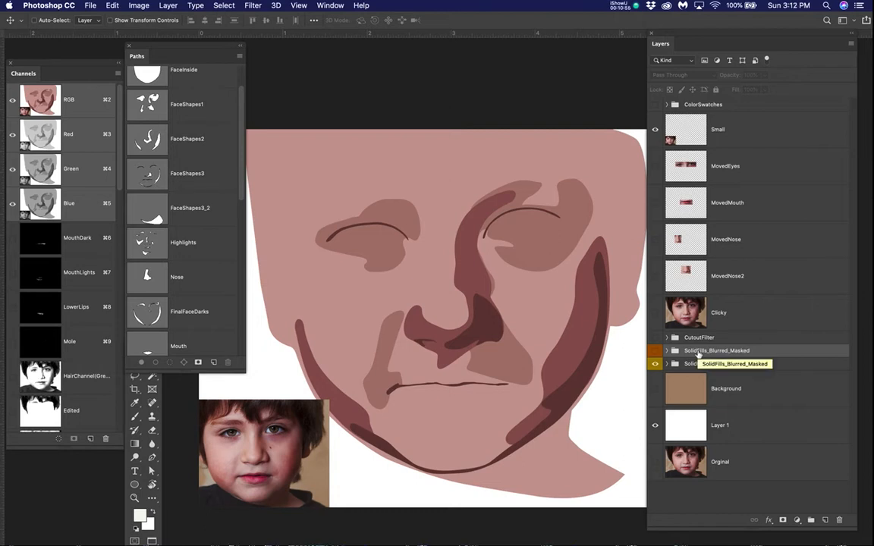
Step: Save the document, and save a new version as ChildFaceDemo.psd in the ChildFace folder in Photoshop format
{"action": "key", "text": "super+s"}
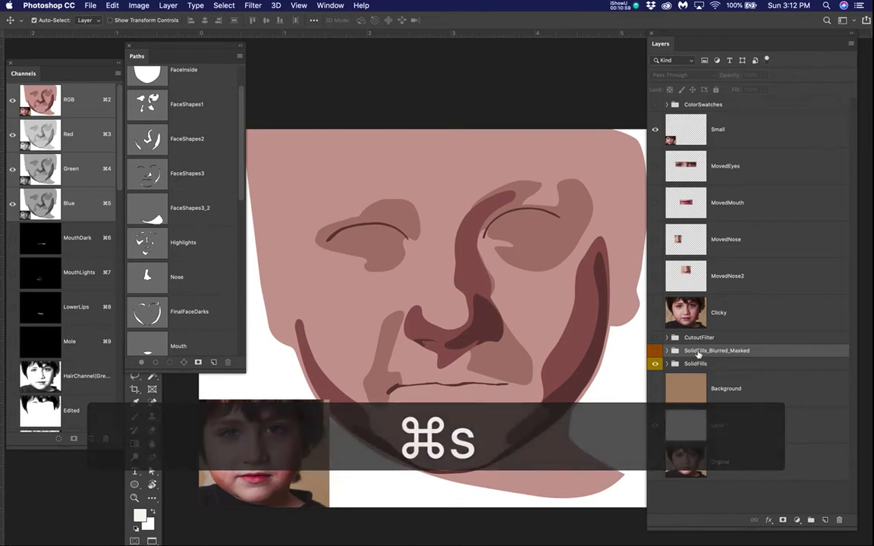
{"action": "key", "text": "super+shift+s"}
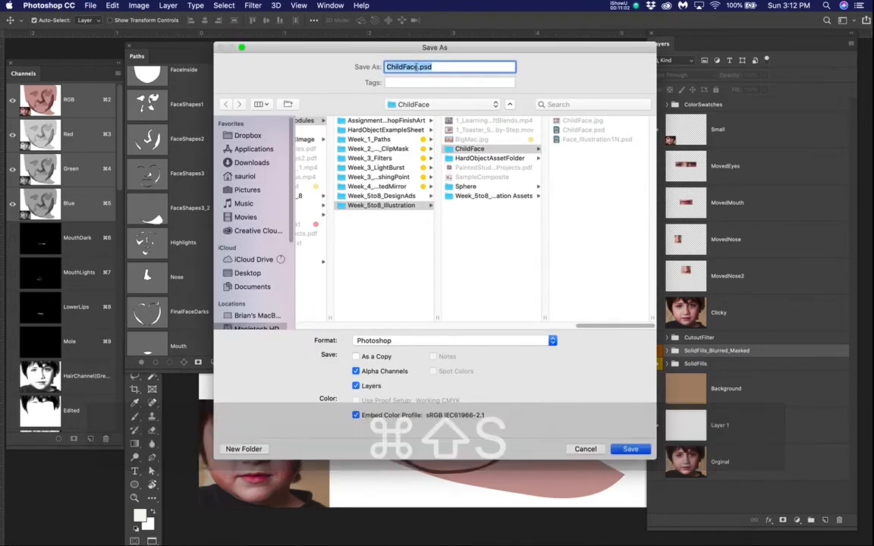
{"action": "left_click", "coordinate": [416, 67]}
{"action": "type", "text": "Demo"}
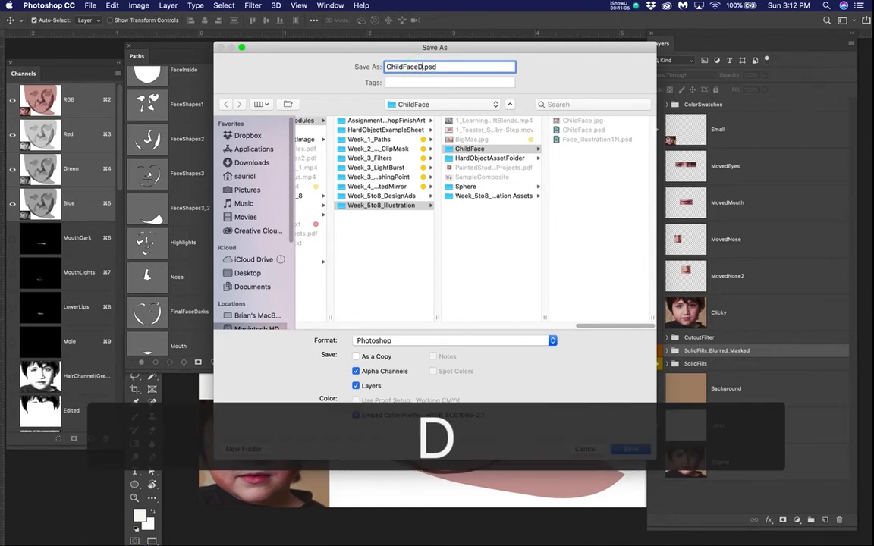
{"action": "left_click", "coordinate": [628, 450]}
{"action": "left_click", "coordinate": [553, 236]}
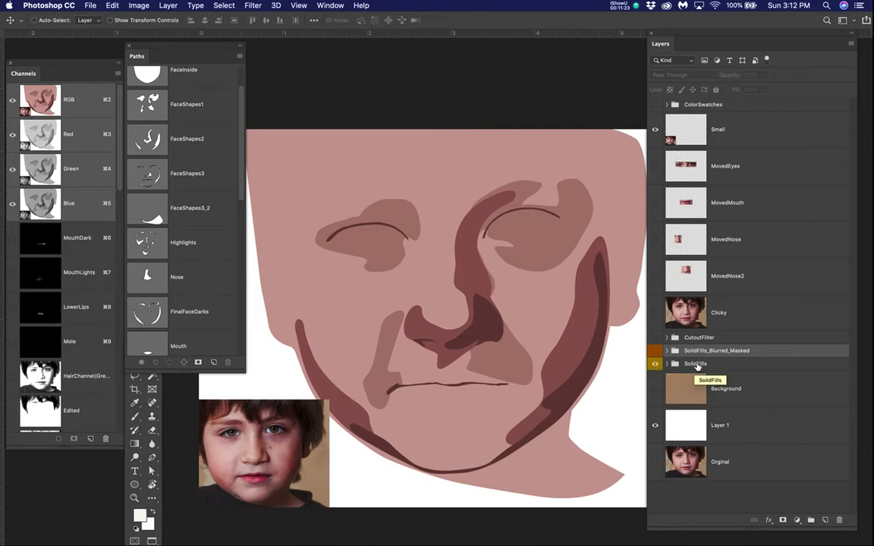
Step: Duplicate the SolidFills group, and fully lock and hide the original group
{"action": "left_click_drag", "start_coordinate": [697, 366], "coordinate": [826, 520]}
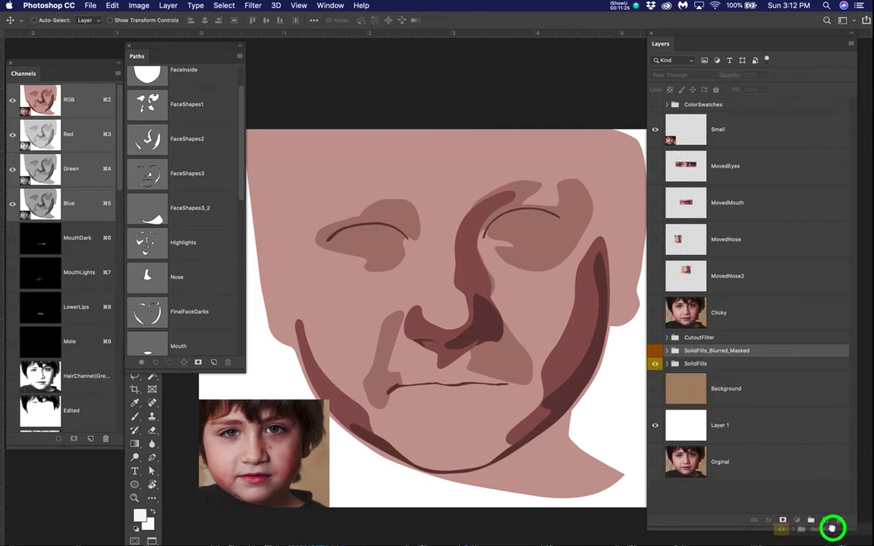
{"action": "left_click", "coordinate": [654, 376]}
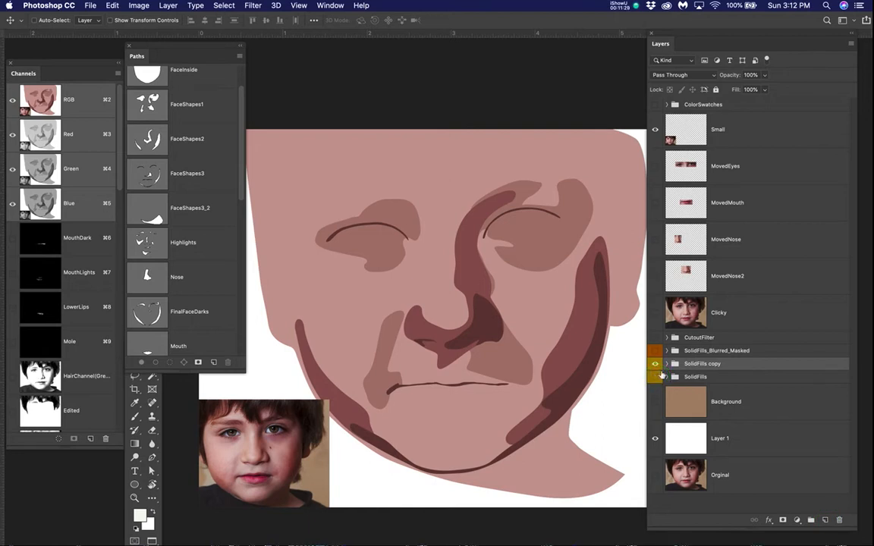
{"action": "left_click", "coordinate": [741, 376]}
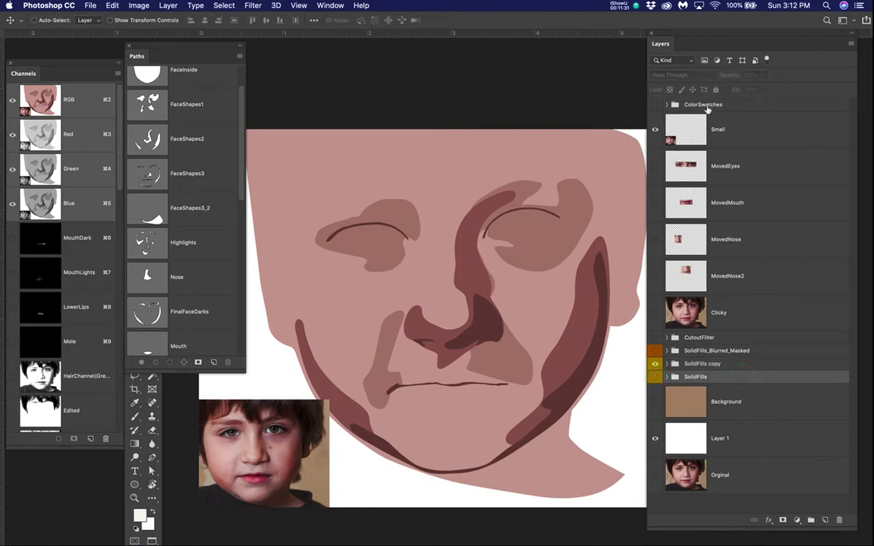
{"action": "left_click", "coordinate": [655, 377]}
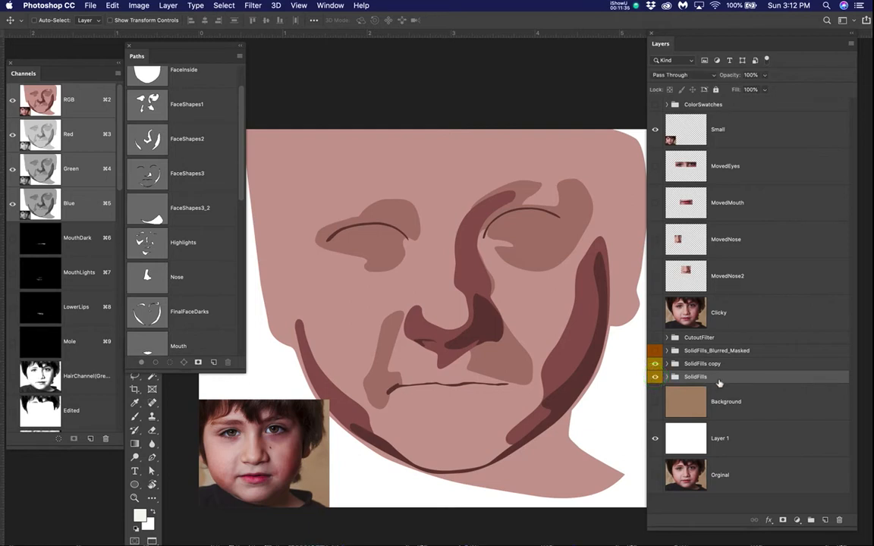
{"action": "left_click", "coordinate": [711, 378]}
{"action": "left_click", "coordinate": [715, 89]}
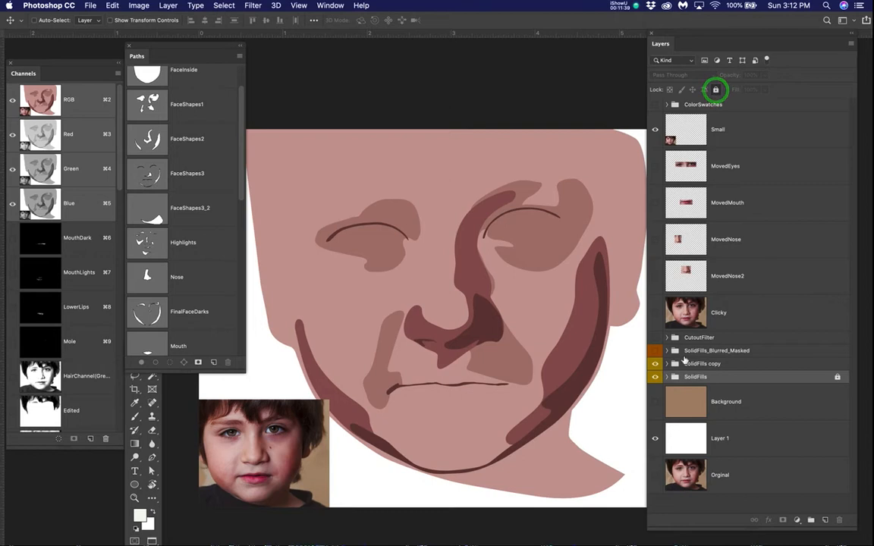
{"action": "left_click", "coordinate": [656, 379]}
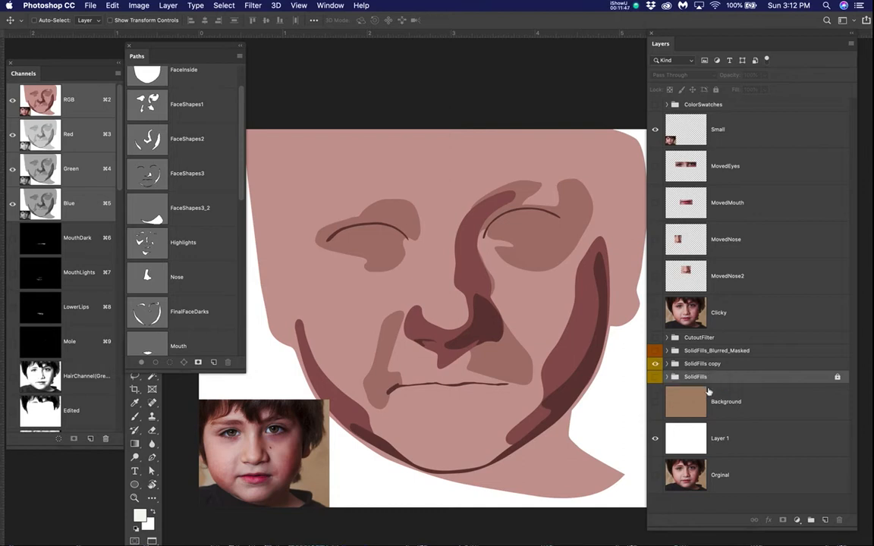
Step: Expand the SolidFills copy group and its Face group, and hide shape layers 3 and 2 so only layer 1 shows over FaceFill
{"action": "left_click", "coordinate": [667, 364]}
{"action": "scroll", "coordinate": [679, 366], "scroll_direction": "down", "scroll_amount": 5}
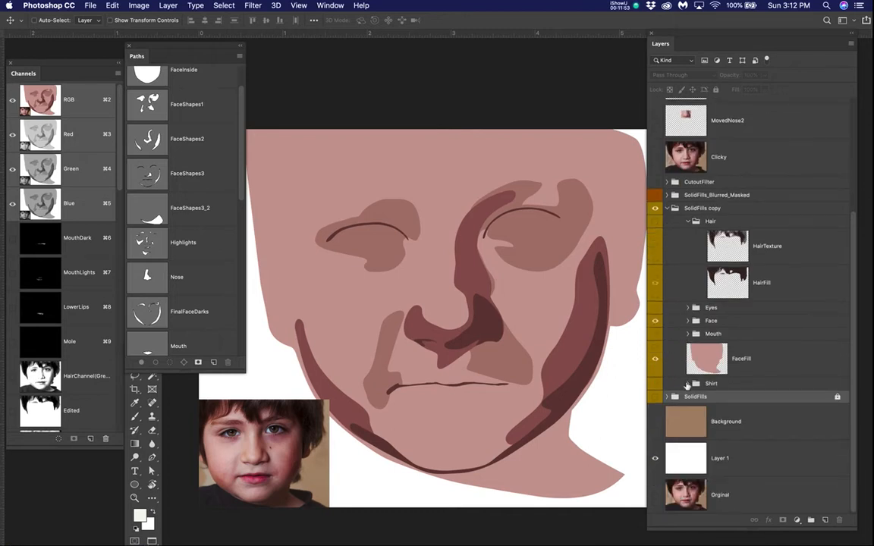
{"action": "left_click", "coordinate": [684, 323]}
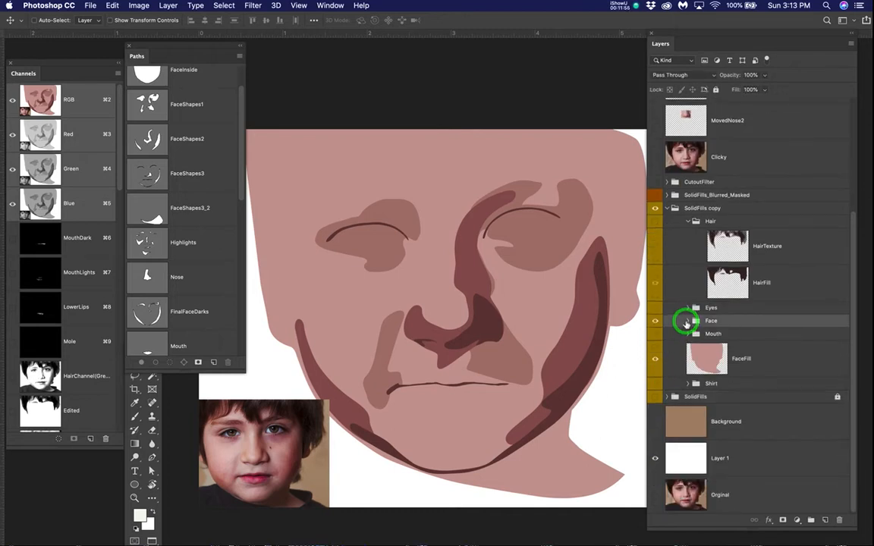
{"action": "left_click", "coordinate": [688, 323]}
{"action": "scroll", "coordinate": [688, 326], "scroll_direction": "down", "scroll_amount": 4}
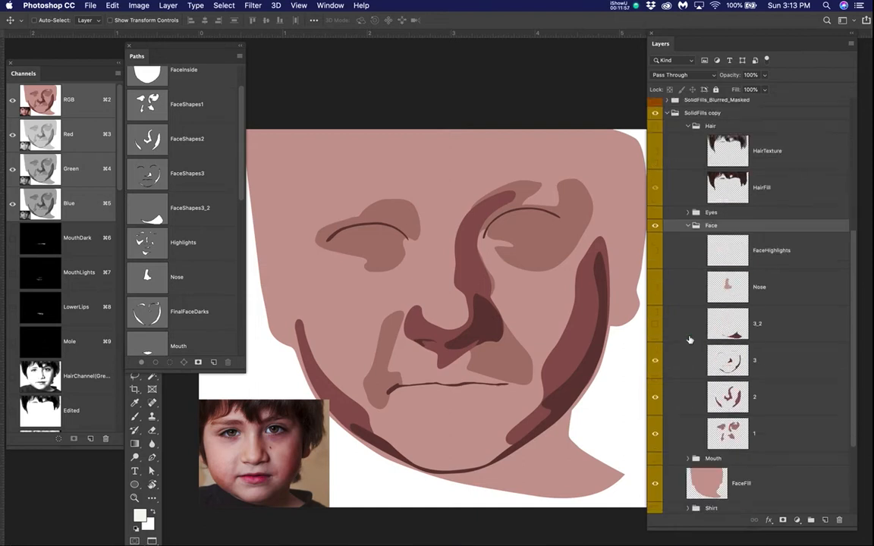
{"action": "scroll", "coordinate": [689, 338], "scroll_direction": "up", "scroll_amount": 5}
{"action": "scroll", "coordinate": [690, 340], "scroll_direction": "down", "scroll_amount": 4}
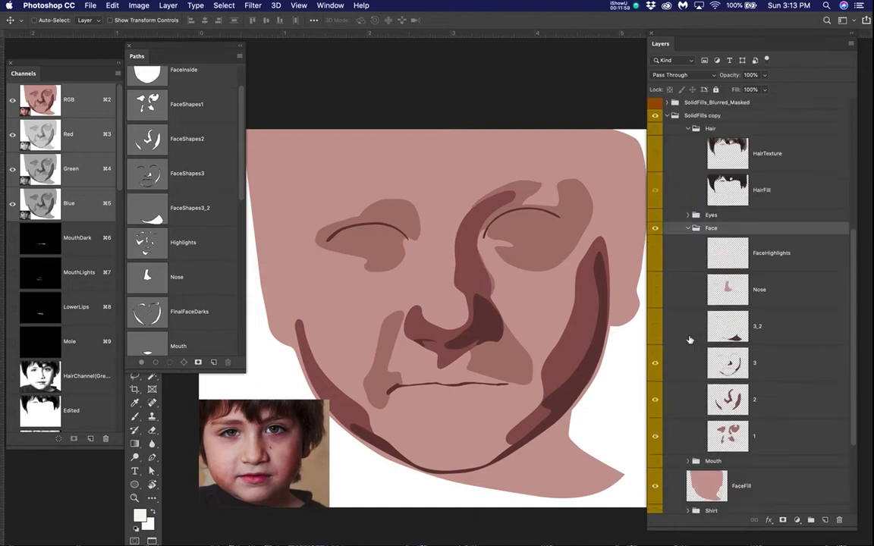
{"action": "left_click", "coordinate": [655, 363]}
{"action": "left_click", "coordinate": [656, 398]}
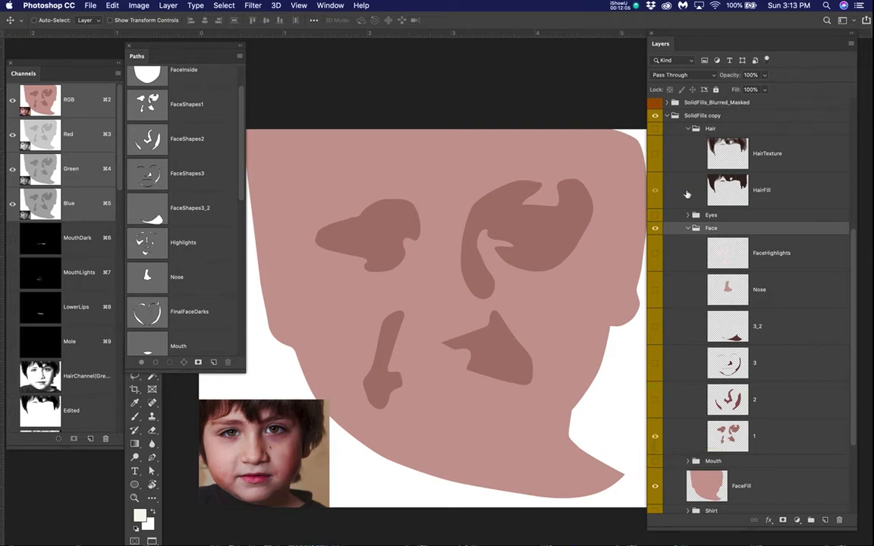
Step: Move the Clicky photo layer into the copied Face group, directly above FaceHighlights
{"action": "scroll", "coordinate": [686, 195], "scroll_direction": "up", "scroll_amount": 5}
{"action": "scroll", "coordinate": [687, 195], "scroll_direction": "down", "scroll_amount": 2}
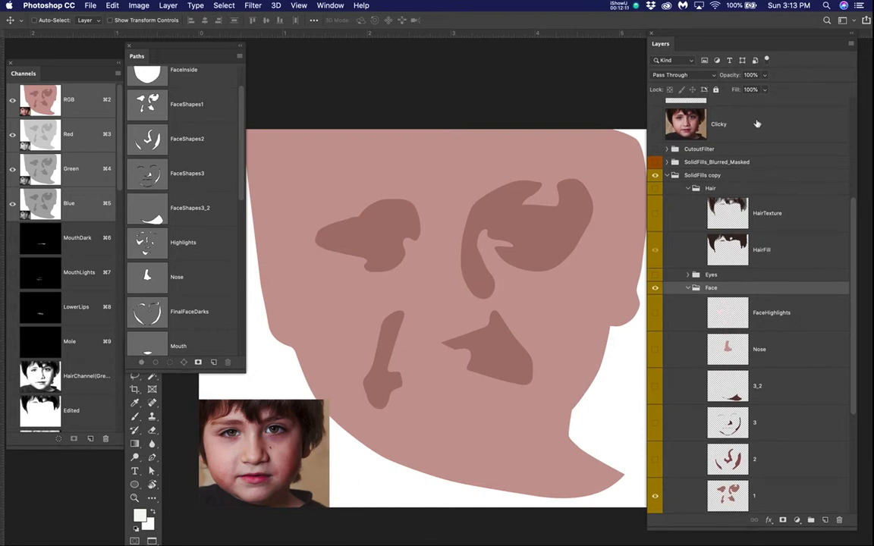
{"action": "left_click_drag", "start_coordinate": [757, 124], "coordinate": [786, 298]}
{"action": "scroll", "coordinate": [790, 293], "scroll_direction": "down", "scroll_amount": 4}
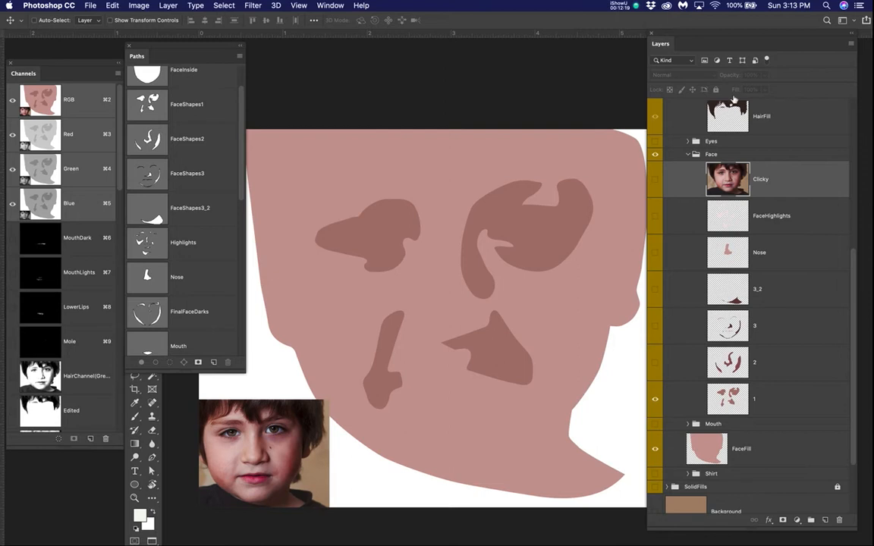
Step: Switch the Clicky photo on and off to compare the layer 1 shapes with the real shading, leaving the photo hidden
{"action": "left_click", "coordinate": [657, 182]}
{"action": "left_click", "coordinate": [657, 181]}
{"action": "left_click", "coordinate": [657, 180]}
{"action": "left_click", "coordinate": [656, 180]}
{"action": "left_click", "coordinate": [657, 181]}
{"action": "left_click", "coordinate": [656, 181]}
{"action": "left_click", "coordinate": [656, 180]}
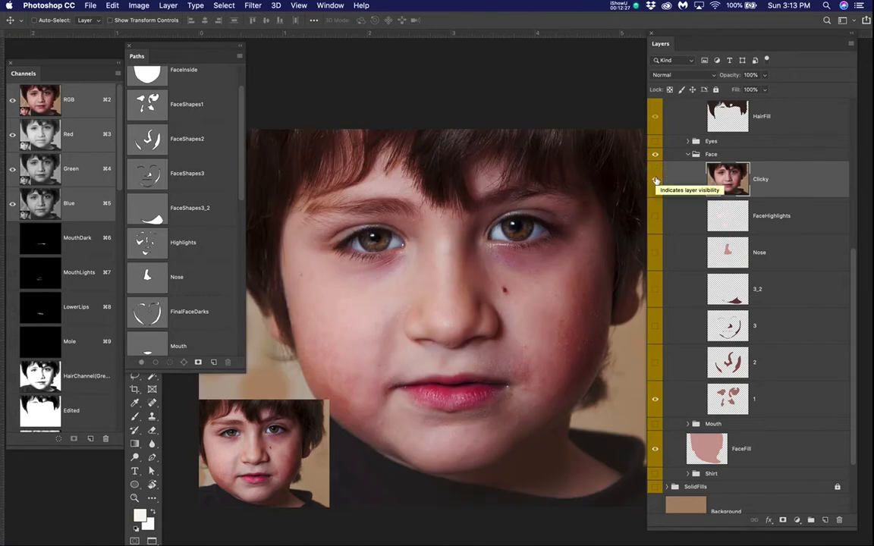
{"action": "left_click", "coordinate": [656, 180]}
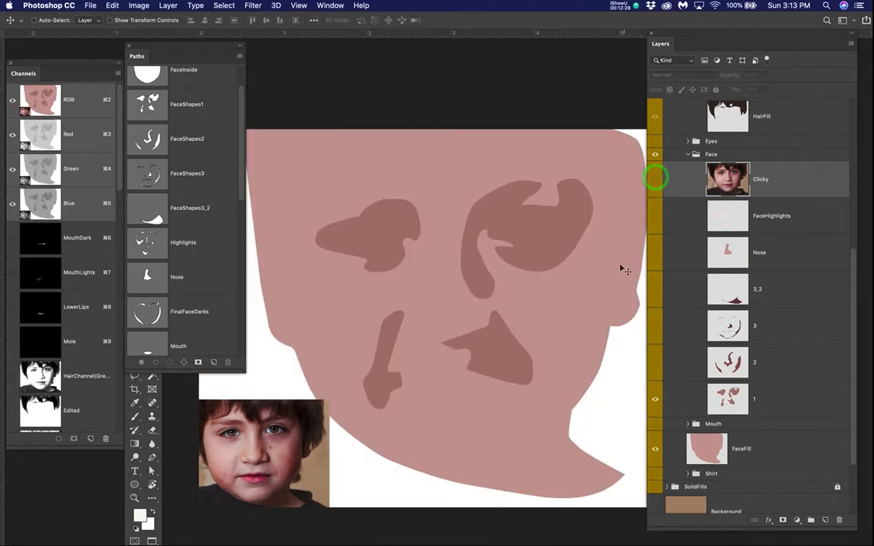
Step: Apply a Gaussian Blur with a radius of 21.9 pixels to shape layer 1 in the copied Face group
{"action": "left_click", "coordinate": [798, 396]}
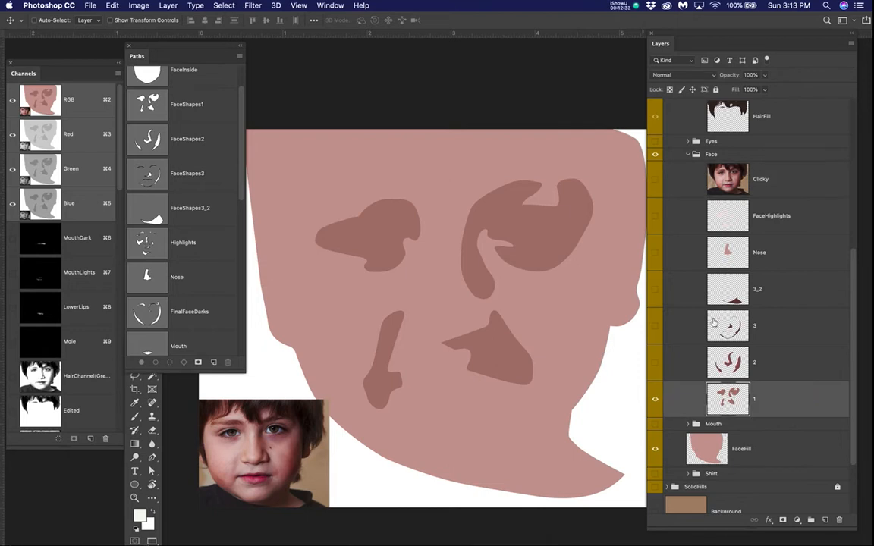
{"action": "left_click", "coordinate": [225, 6]}
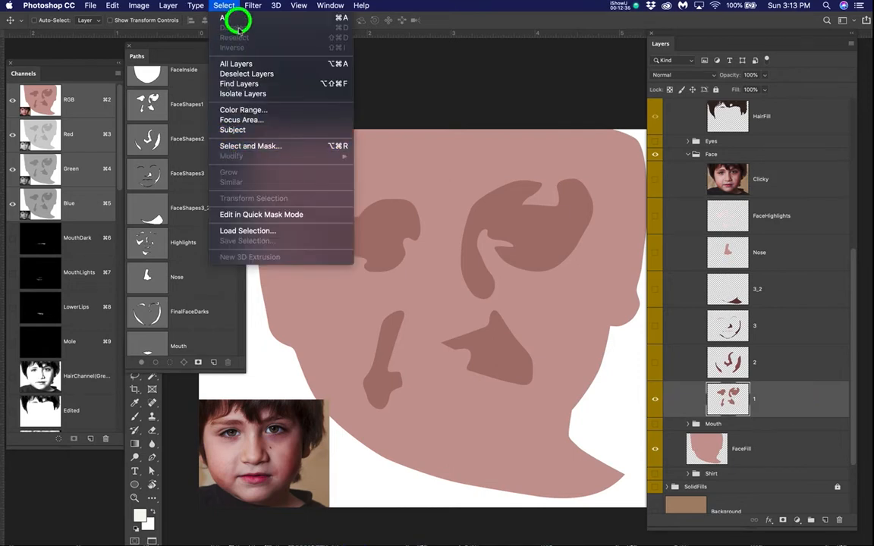
{"action": "left_click", "coordinate": [253, 5]}
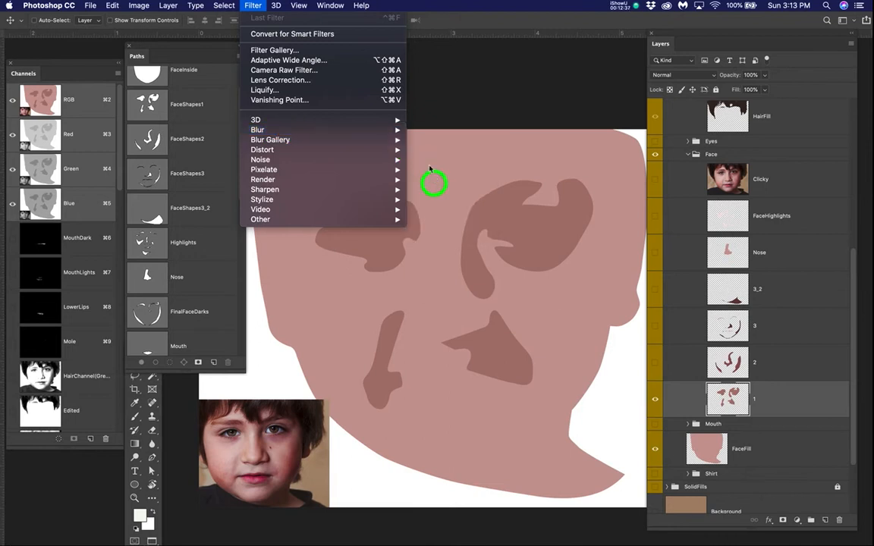
{"action": "mouse_move", "coordinate": [398, 138]}
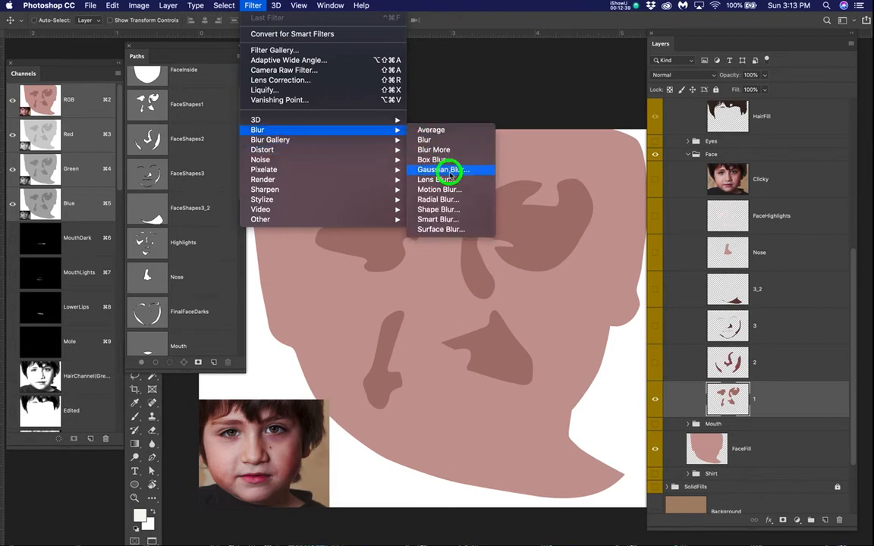
{"action": "left_click", "coordinate": [446, 170]}
{"action": "mouse_move", "coordinate": [626, 360]}
{"action": "left_mouse_down"}
{"action": "mouse_move", "coordinate": [661, 359]}
{"action": "mouse_move", "coordinate": [644, 357]}
{"action": "mouse_move", "coordinate": [654, 362]}
{"action": "left_mouse_up"}
{"action": "left_click", "coordinate": [742, 218]}
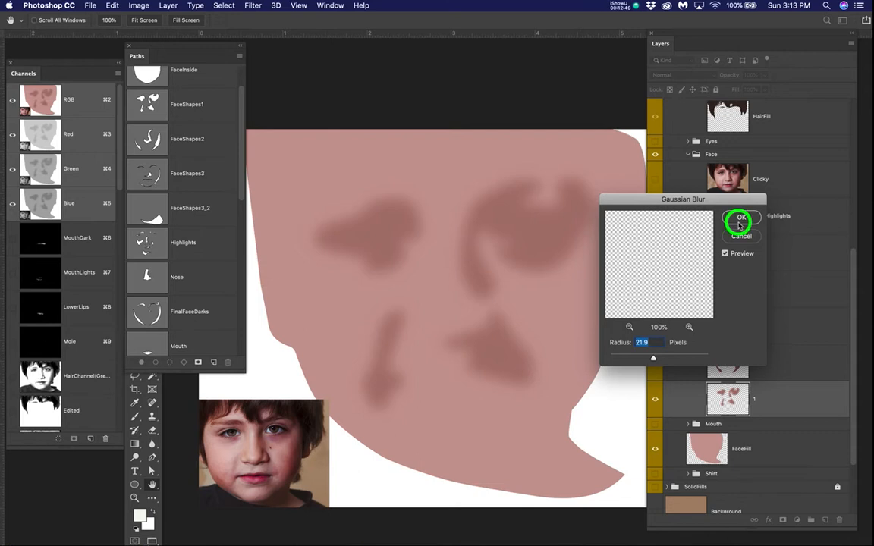
Step: Switch the Clicky photo on and off to compare its shading with the blurred layer 1 shapes, leaving the photo visible
{"action": "left_click", "coordinate": [655, 179]}
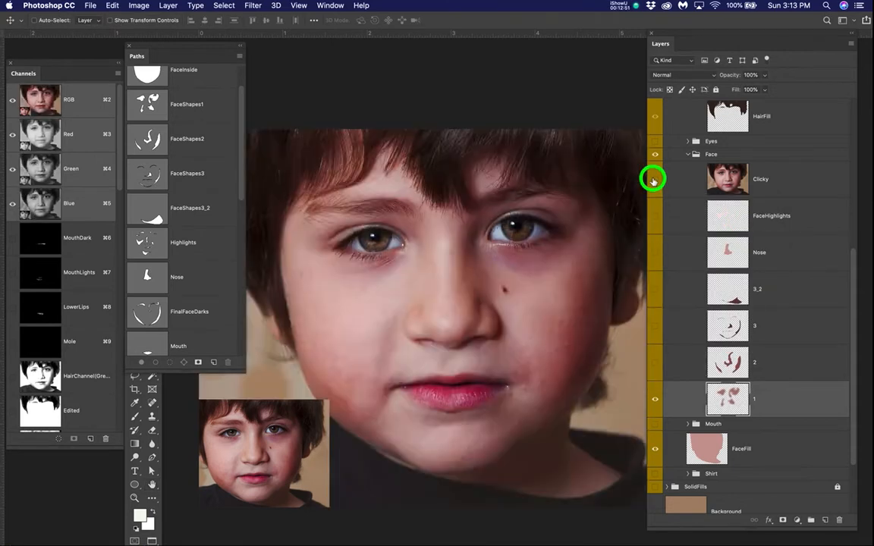
{"action": "left_click", "coordinate": [654, 179]}
{"action": "left_click", "coordinate": [654, 179]}
{"action": "left_click", "coordinate": [654, 179]}
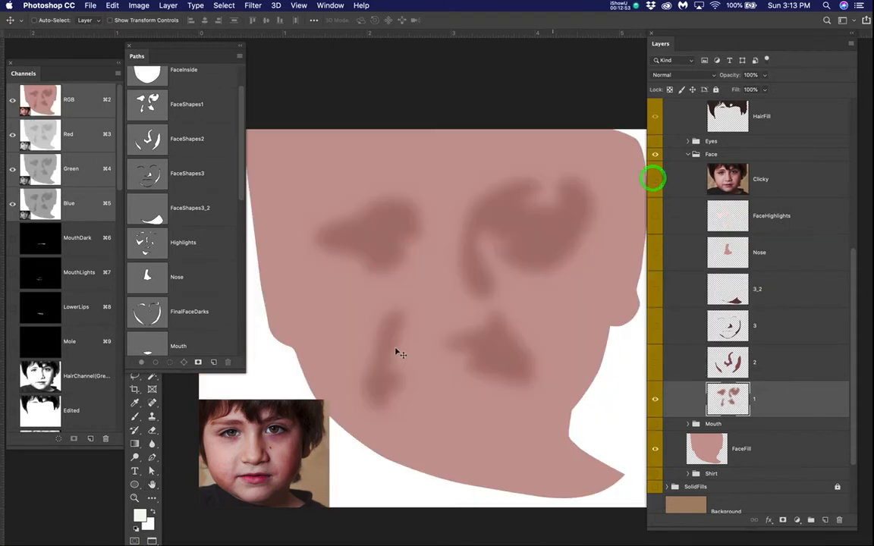
{"action": "left_click", "coordinate": [654, 179]}
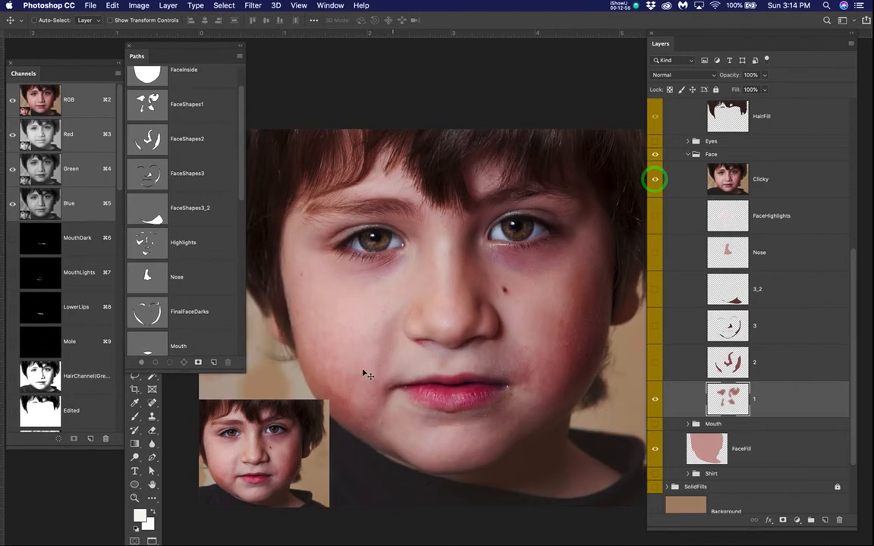
{"action": "scroll", "coordinate": [363, 373], "scroll_direction": "up", "scroll_amount": 1}
{"action": "scroll", "coordinate": [362, 372], "scroll_direction": "up", "scroll_amount": 1}
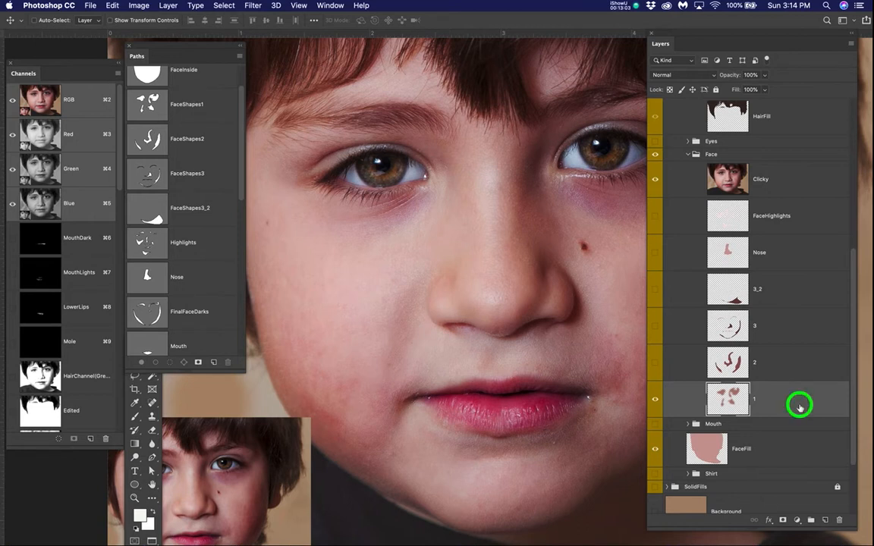
Step: Add a layer mask to layer 1 and set up the Brush tool at size 100 with 8% flow
{"action": "left_click", "coordinate": [783, 520]}
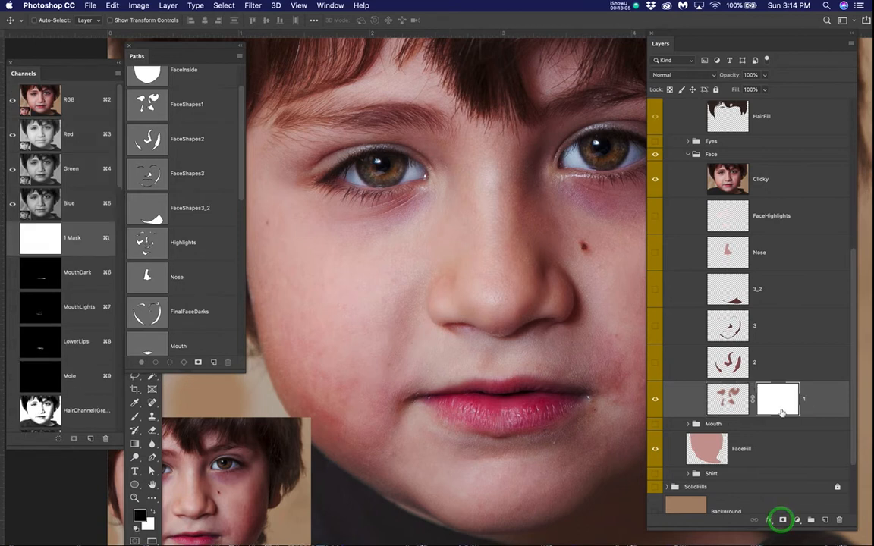
{"action": "key", "text": "b"}
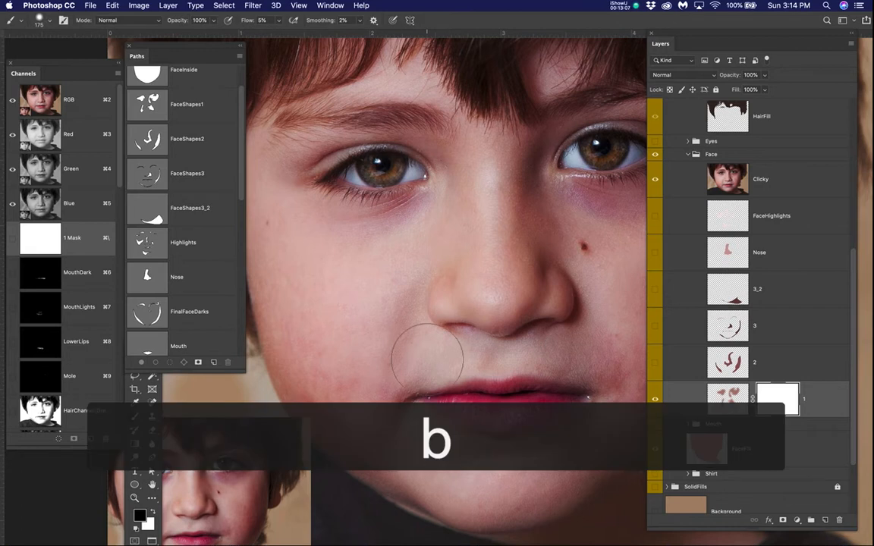
{"action": "key", "text": "bracketleft"}
{"action": "key", "text": "bracketleft"}
{"action": "key", "text": "bracketleft"}
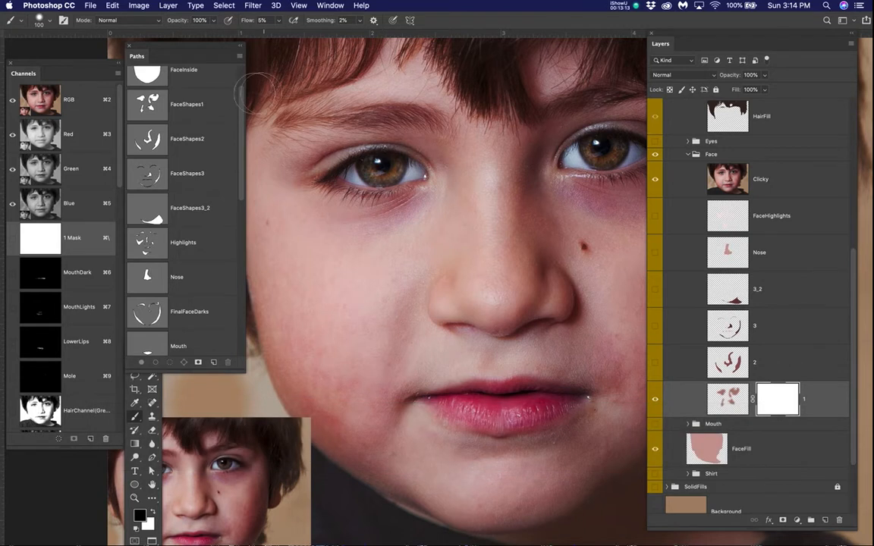
{"action": "left_click", "coordinate": [263, 23]}
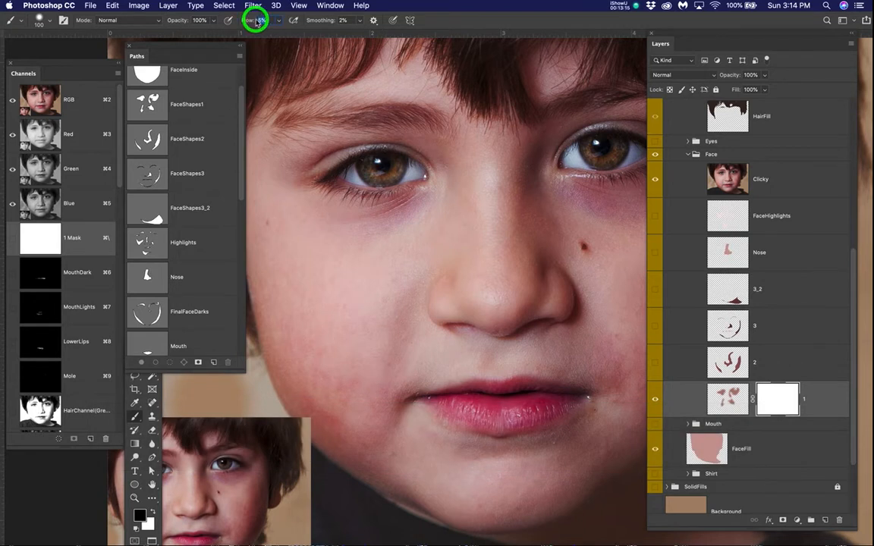
{"action": "type", "text": "8"}
{"action": "key", "text": "Return"}
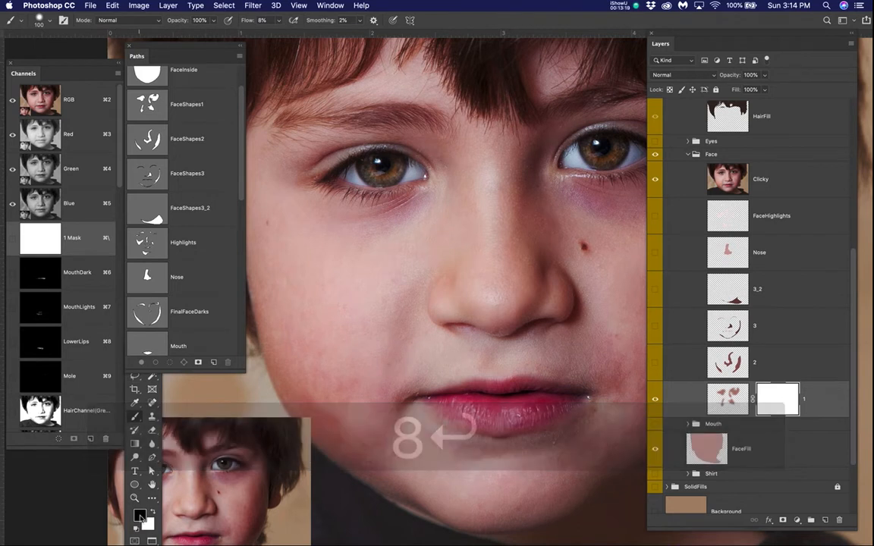
Step: Keep black (000000) as the foreground color, lower the brush hardness, and reduce the brush size to 90
{"action": "left_click", "coordinate": [140, 516]}
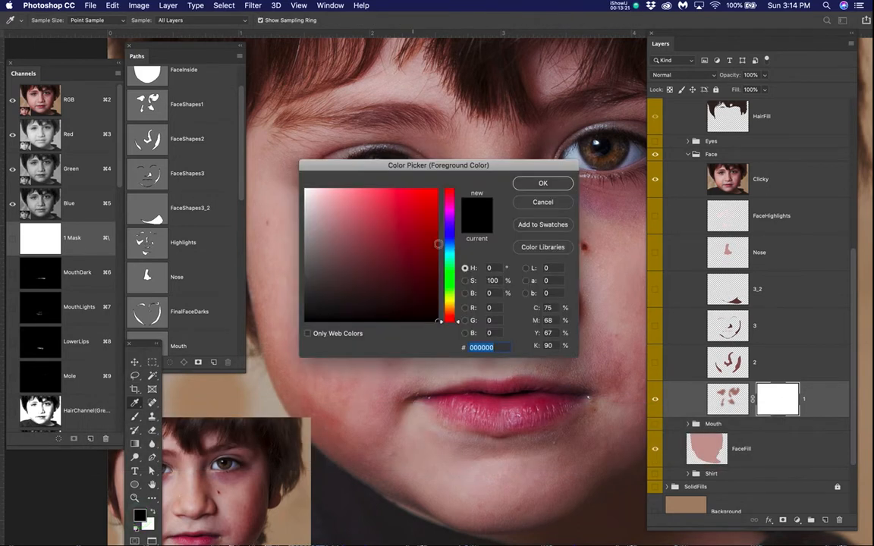
{"action": "left_click", "coordinate": [535, 184]}
{"action": "right_click", "coordinate": [402, 246]}
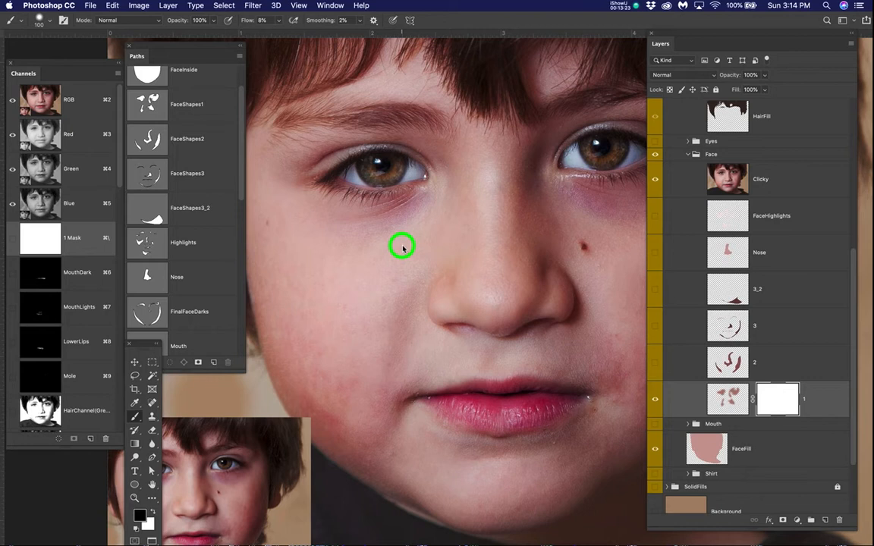
{"action": "left_click_drag", "start_coordinate": [485, 294], "coordinate": [461, 295]}
{"action": "key", "text": "Return"}
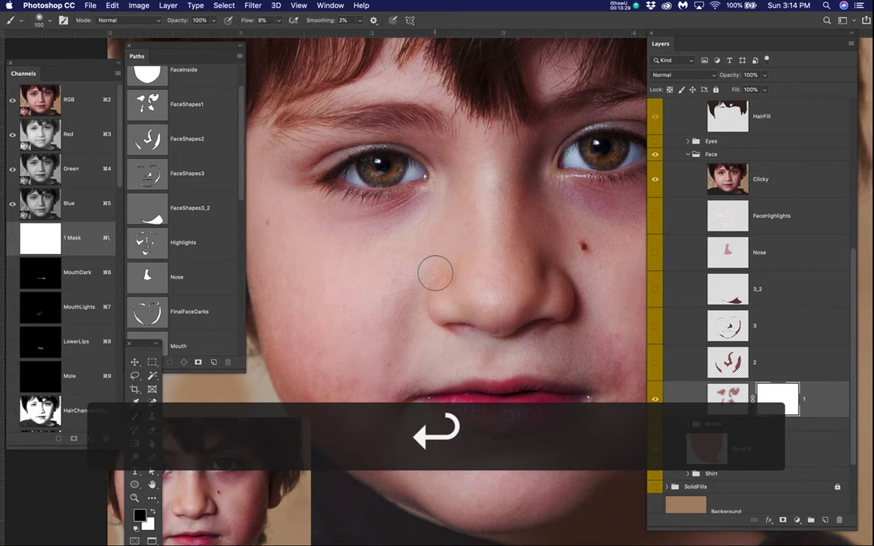
{"action": "key", "text": "bracketleft"}
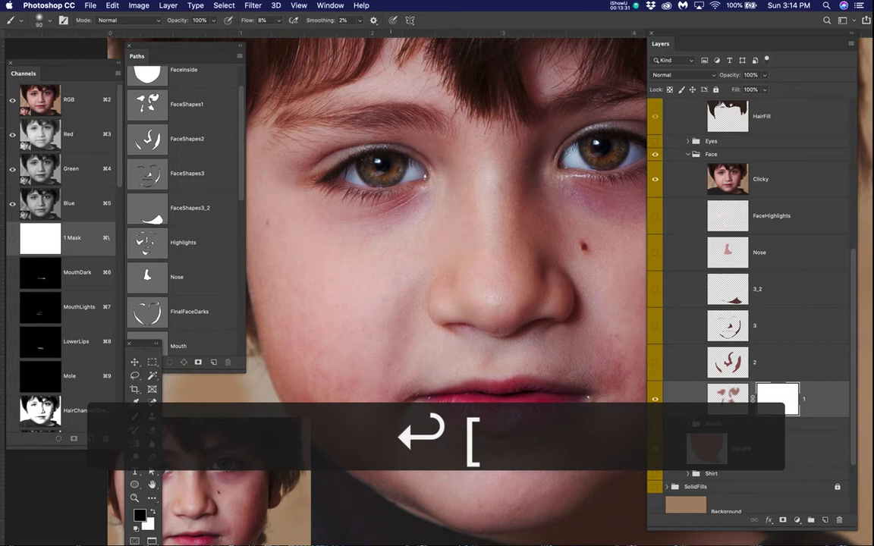
Step: Toggle the Clicky photo to compare the cheek crease up close with layer 1, leaving the photo visible
{"action": "left_click", "coordinate": [655, 179]}
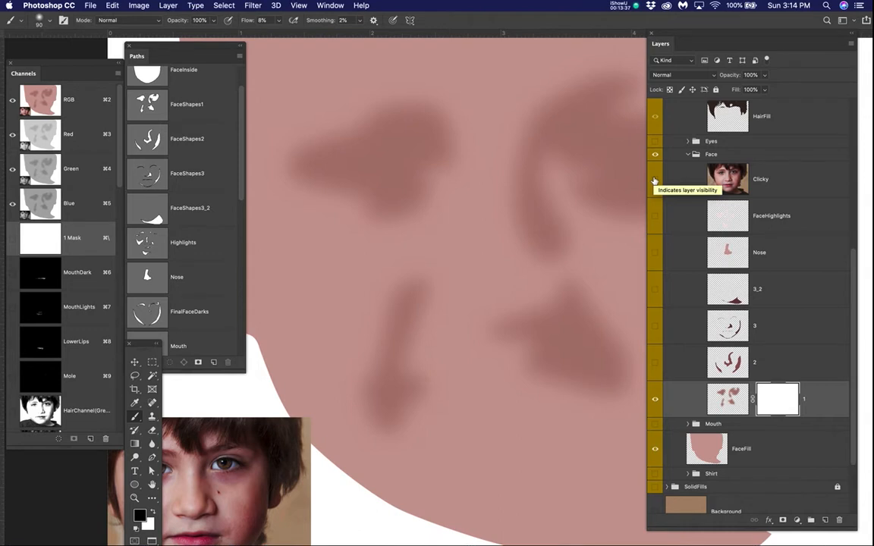
{"action": "left_click", "coordinate": [654, 179]}
{"action": "left_click", "coordinate": [655, 179]}
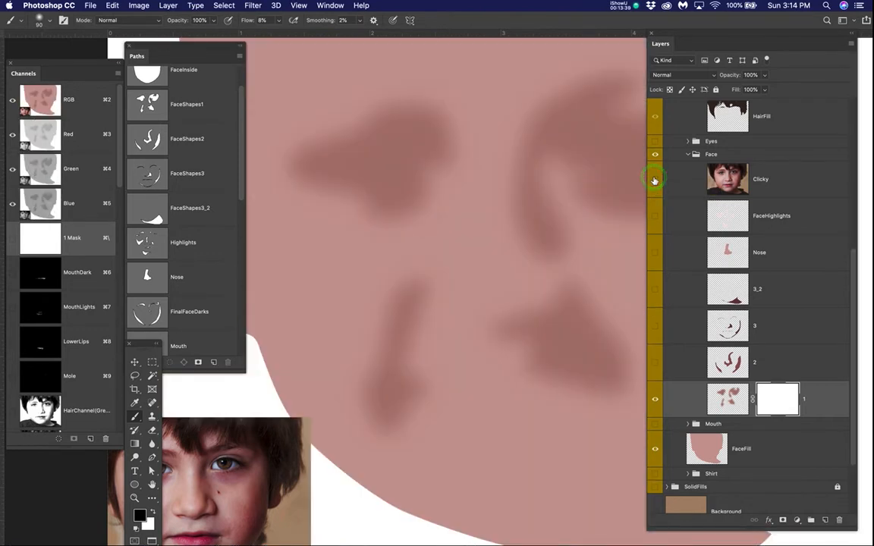
{"action": "left_click", "coordinate": [654, 179]}
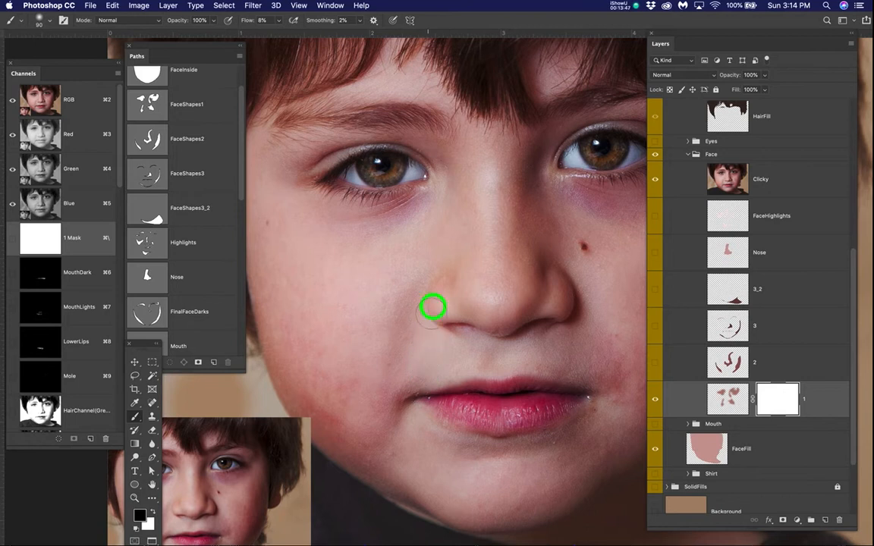
Step: Paint black on layer 1's mask along the sides of the cheek crease shape using the Clicky photo as reference, and leave the photo hidden
{"action": "left_click", "coordinate": [655, 179]}
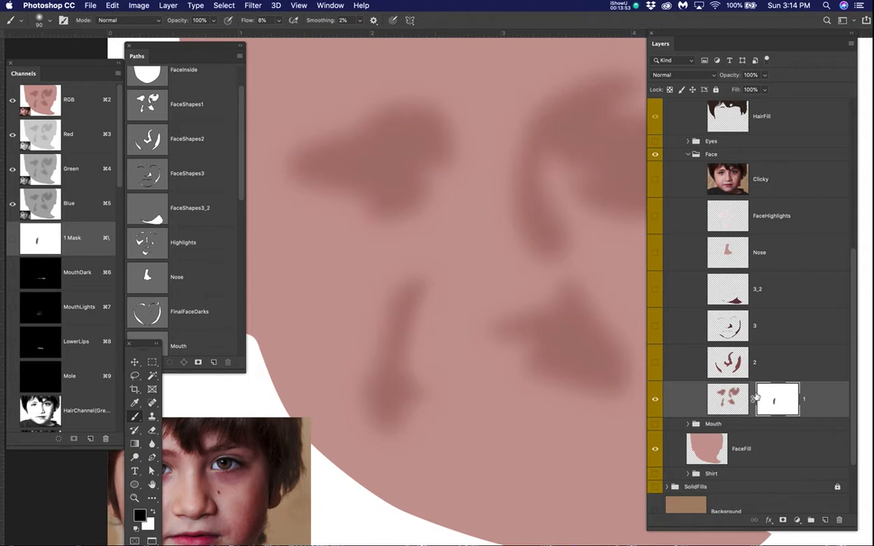
{"action": "left_click", "coordinate": [656, 399]}
{"action": "left_click", "coordinate": [655, 399]}
{"action": "left_click", "coordinate": [656, 180]}
{"action": "mouse_move", "coordinate": [423, 259]}
{"action": "left_mouse_down"}
{"action": "mouse_move", "coordinate": [386, 298]}
{"action": "mouse_move", "coordinate": [363, 377]}
{"action": "mouse_move", "coordinate": [368, 343]}
{"action": "mouse_move", "coordinate": [416, 248]}
{"action": "mouse_move", "coordinate": [360, 359]}
{"action": "mouse_move", "coordinate": [387, 290]}
{"action": "mouse_move", "coordinate": [424, 243]}
{"action": "mouse_move", "coordinate": [378, 314]}
{"action": "mouse_move", "coordinate": [365, 370]}
{"action": "mouse_move", "coordinate": [410, 260]}
{"action": "left_mouse_up"}
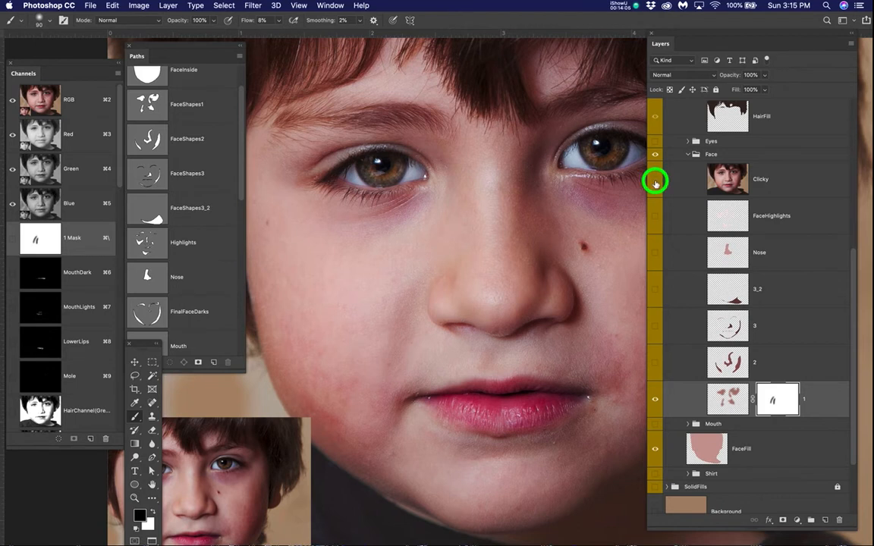
{"action": "left_click", "coordinate": [656, 182]}
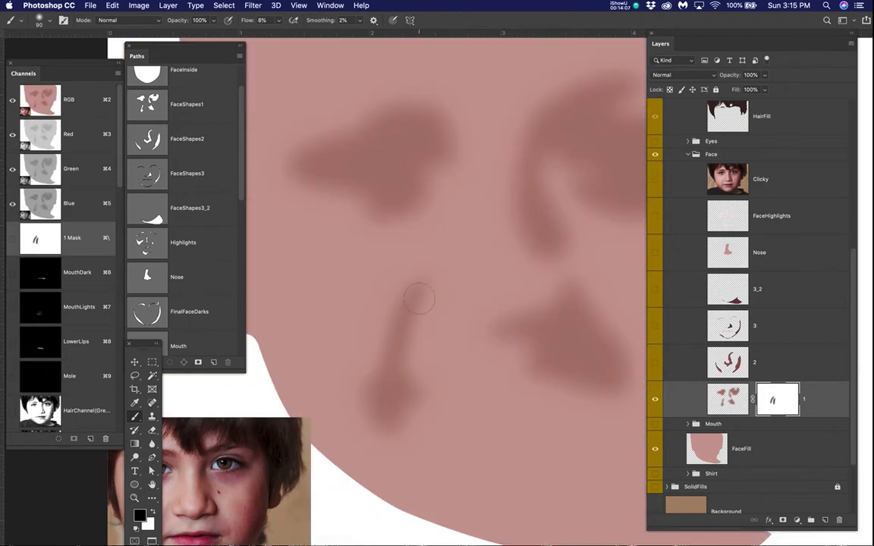
{"action": "left_click_drag", "start_coordinate": [400, 343], "coordinate": [454, 271]}
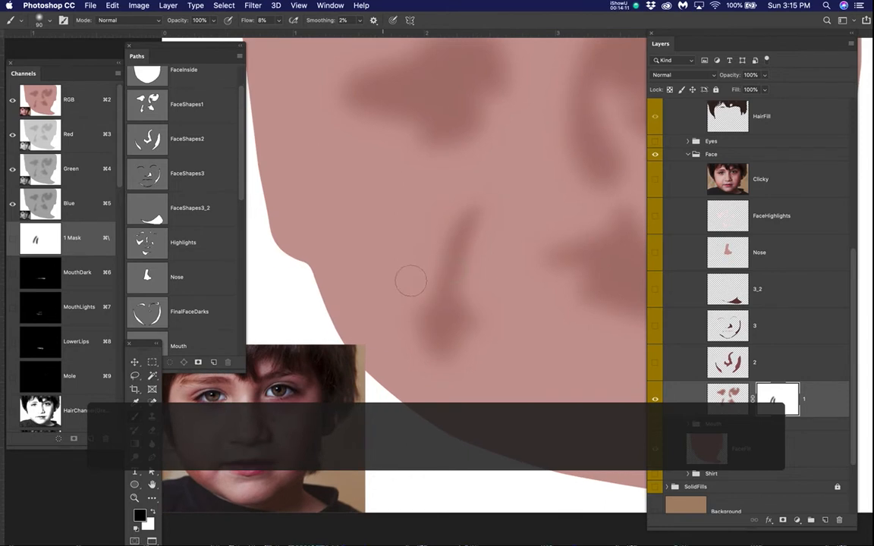
Step: Enlarge the brush to 150 and fade the upper end of the cheek crease shape on layer 1's mask
{"action": "key", "text": "bracketright"}
{"action": "key", "text": "bracketright"}
{"action": "key", "text": "bracketright"}
{"action": "key", "text": "bracketright"}
{"action": "left_click_drag", "start_coordinate": [470, 208], "coordinate": [466, 226]}
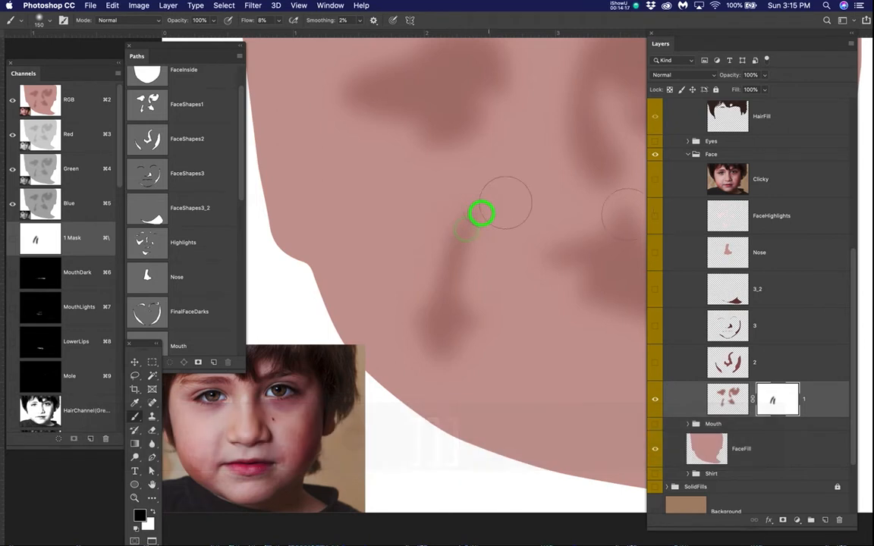
Step: Check the cheek crease against the Clicky photo and fade the shape's wide lower end with black strokes on layer 1's mask
{"action": "left_click", "coordinate": [656, 181]}
{"action": "left_click", "coordinate": [655, 181]}
{"action": "left_click", "coordinate": [655, 181]}
{"action": "left_click", "coordinate": [654, 181]}
{"action": "left_click", "coordinate": [654, 180]}
{"action": "left_click", "coordinate": [654, 181]}
{"action": "left_click", "coordinate": [476, 324]}
{"action": "mouse_move", "coordinate": [477, 323]}
{"action": "left_mouse_down"}
{"action": "mouse_move", "coordinate": [440, 348]}
{"action": "mouse_move", "coordinate": [426, 342]}
{"action": "mouse_move", "coordinate": [437, 312]}
{"action": "left_mouse_up"}
{"action": "left_click", "coordinate": [445, 334]}
{"action": "left_click", "coordinate": [447, 357]}
{"action": "left_click", "coordinate": [418, 318]}
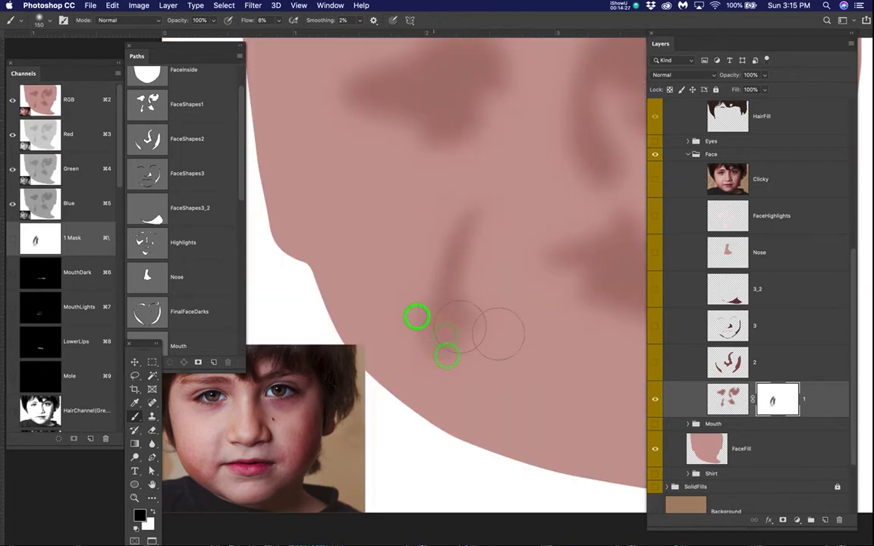
Step: Fade the lower and upper outer edges of the left eye shadow shape on layer 1's mask, checking against the Clicky photo
{"action": "key", "text": "space"}
{"action": "left_click_drag", "start_coordinate": [517, 299], "coordinate": [488, 437]}
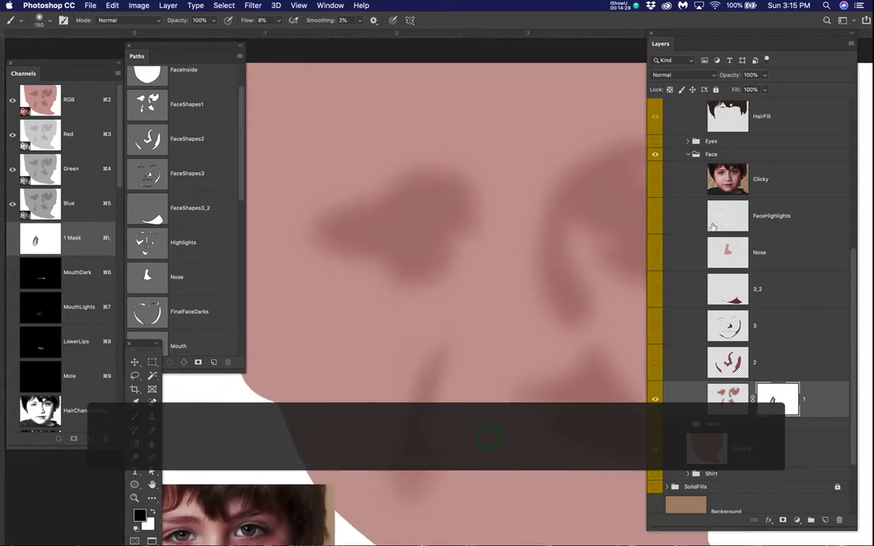
{"action": "left_click", "coordinate": [646, 180]}
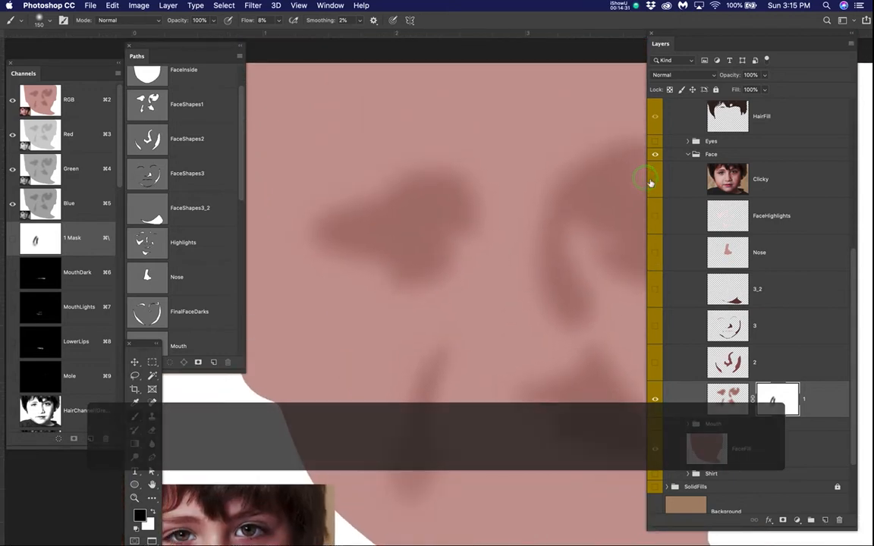
{"action": "left_click", "coordinate": [656, 180]}
{"action": "left_click", "coordinate": [656, 180]}
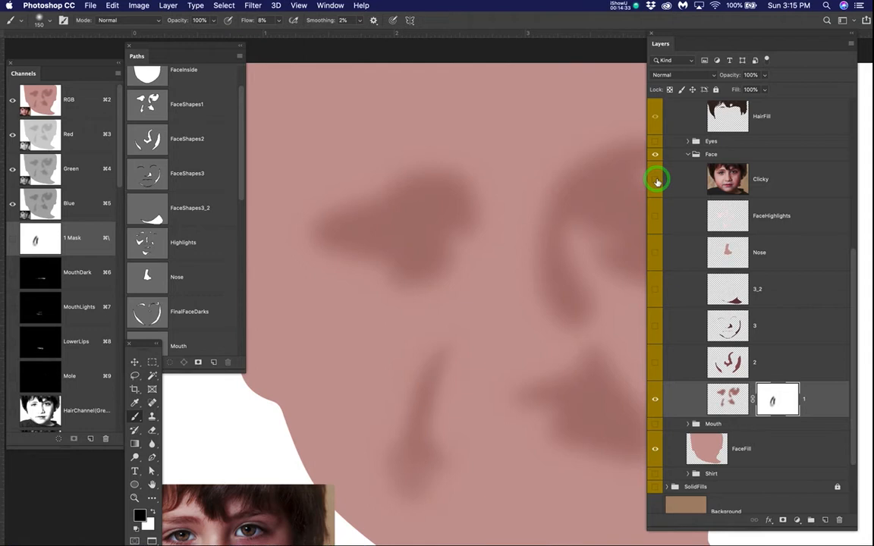
{"action": "left_click", "coordinate": [656, 179]}
{"action": "left_click", "coordinate": [656, 179]}
{"action": "mouse_move", "coordinate": [378, 278]}
{"action": "left_mouse_down"}
{"action": "mouse_move", "coordinate": [378, 294]}
{"action": "mouse_move", "coordinate": [396, 279]}
{"action": "left_mouse_up"}
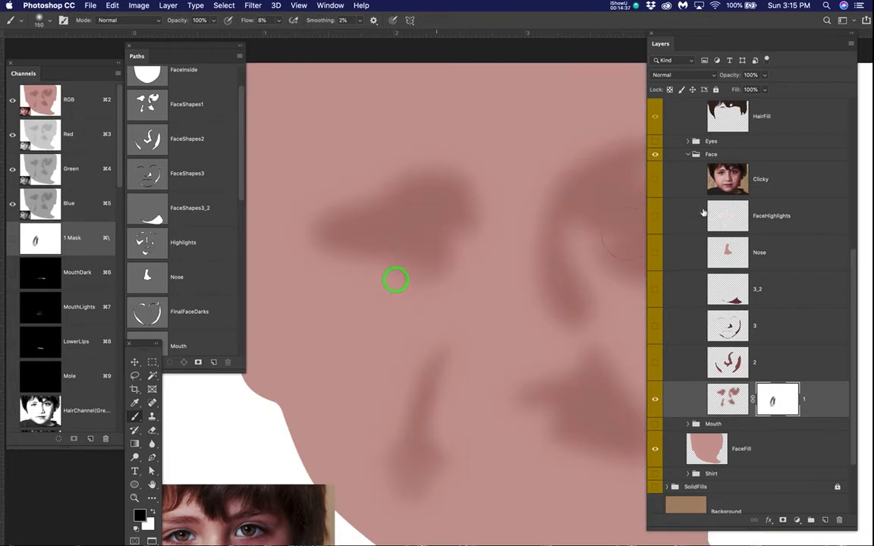
{"action": "left_click", "coordinate": [656, 179]}
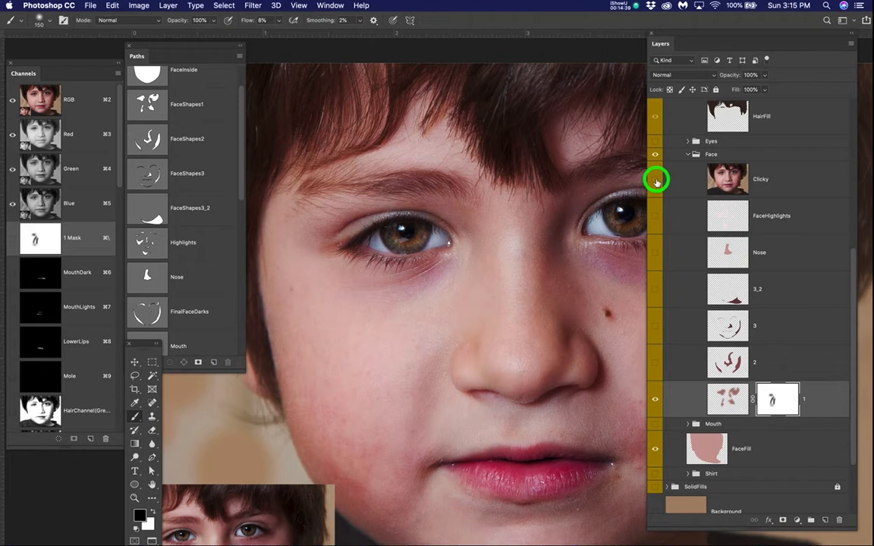
{"action": "left_click", "coordinate": [656, 181]}
{"action": "mouse_move", "coordinate": [350, 185]}
{"action": "left_mouse_down"}
{"action": "mouse_move", "coordinate": [390, 196]}
{"action": "mouse_move", "coordinate": [356, 205]}
{"action": "left_mouse_up"}
Step: Switch the Clicky photo on and off to compare the nose and right eye shading with layer 1, leaving the photo hidden
{"action": "key", "text": "space"}
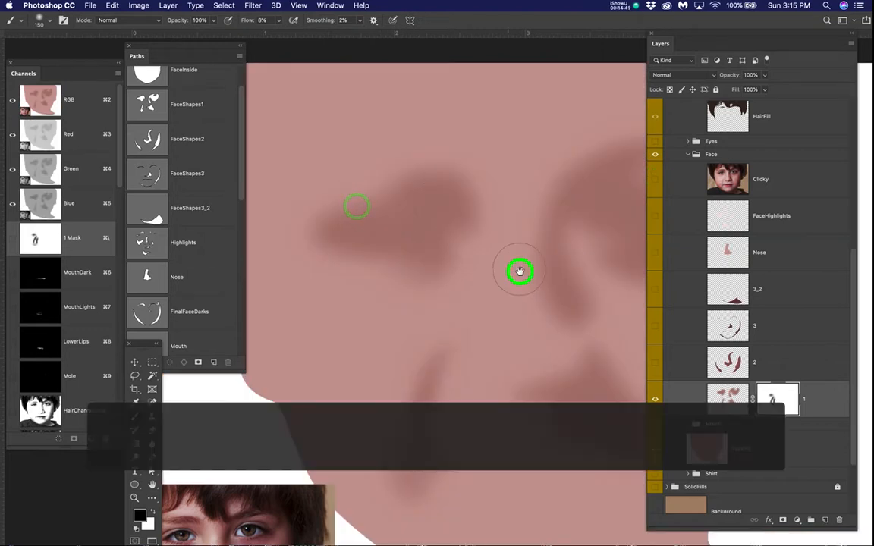
{"action": "left_click_drag", "start_coordinate": [520, 271], "coordinate": [390, 273]}
{"action": "left_click", "coordinate": [657, 176]}
{"action": "left_click", "coordinate": [657, 177]}
{"action": "left_click", "coordinate": [657, 176]}
{"action": "left_click", "coordinate": [657, 177]}
{"action": "left_click", "coordinate": [657, 177]}
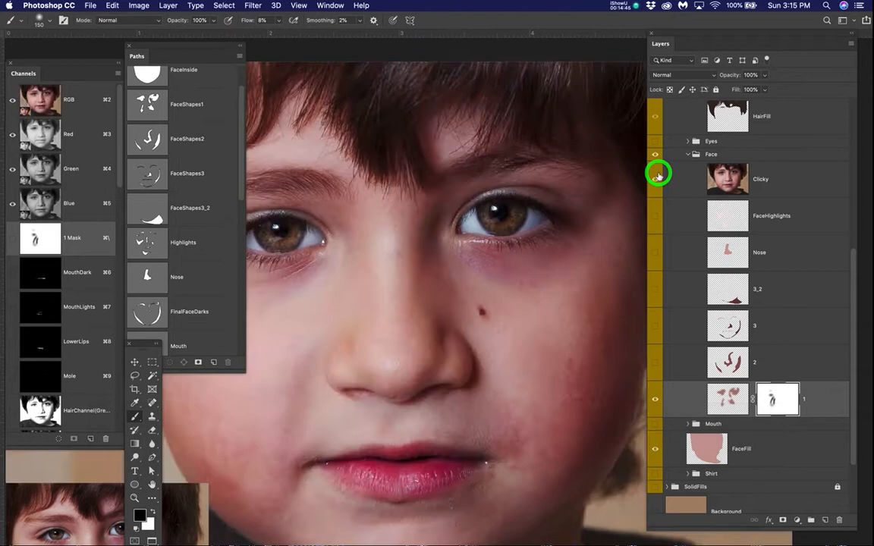
{"action": "left_click", "coordinate": [658, 177]}
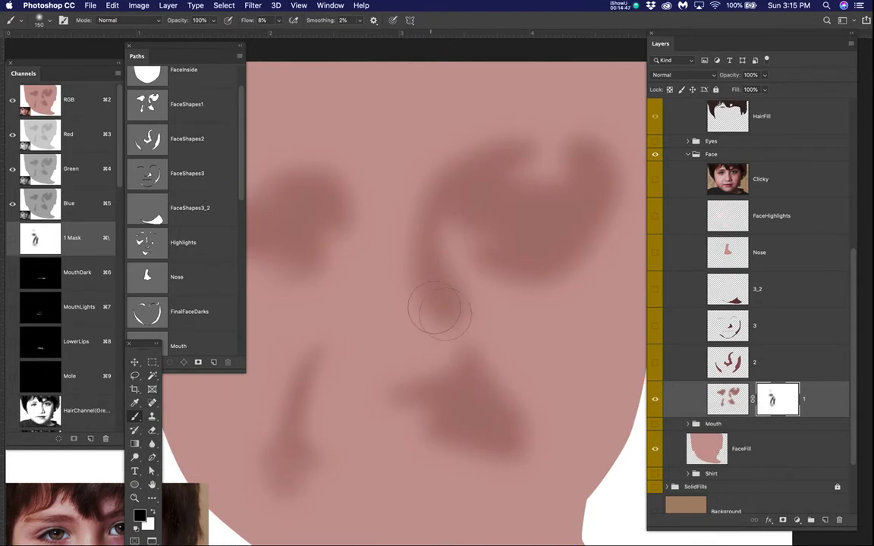
Step: Recheck the face shading against the Clicky photo, hide the photo and make layer 2 visible
{"action": "left_click", "coordinate": [657, 180]}
{"action": "left_click", "coordinate": [657, 180]}
{"action": "left_click", "coordinate": [657, 179]}
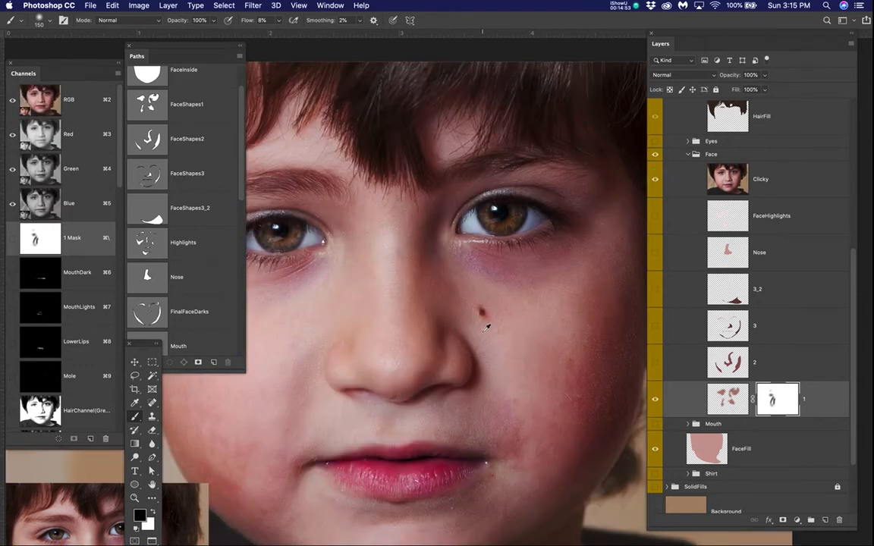
{"action": "scroll", "coordinate": [489, 330], "scroll_direction": "down", "scroll_amount": 3}
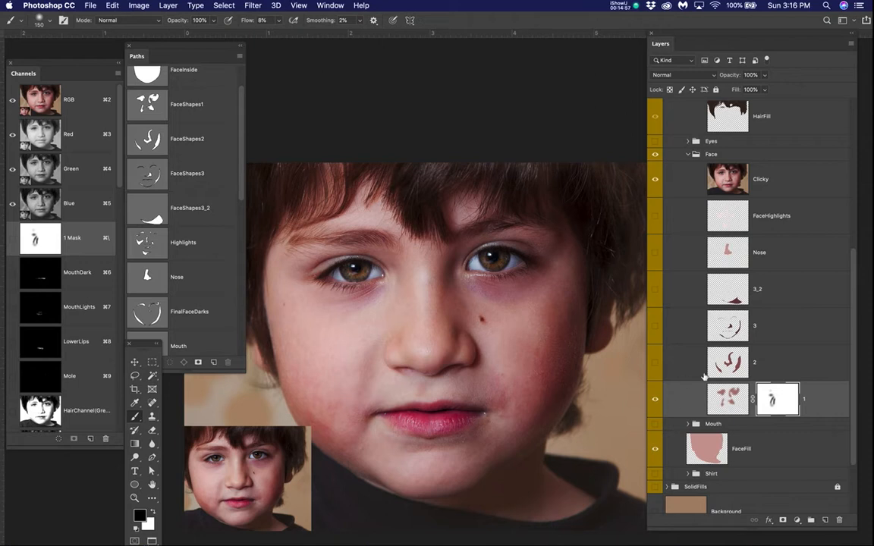
{"action": "left_click", "coordinate": [657, 179]}
{"action": "left_click", "coordinate": [655, 365]}
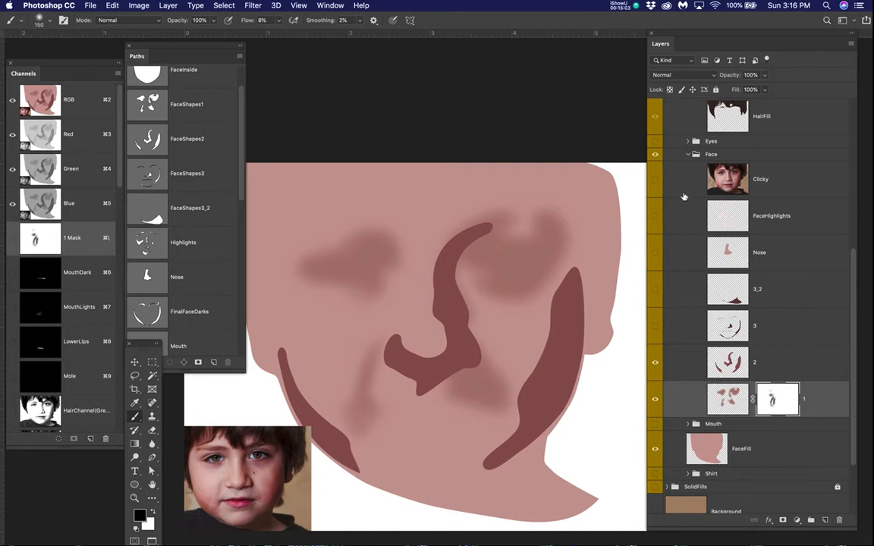
Step: Compare layer 2's dark nose and cheek shapes with the Clicky photo
{"action": "left_click", "coordinate": [656, 180]}
{"action": "left_click", "coordinate": [656, 180]}
{"action": "left_click", "coordinate": [656, 180]}
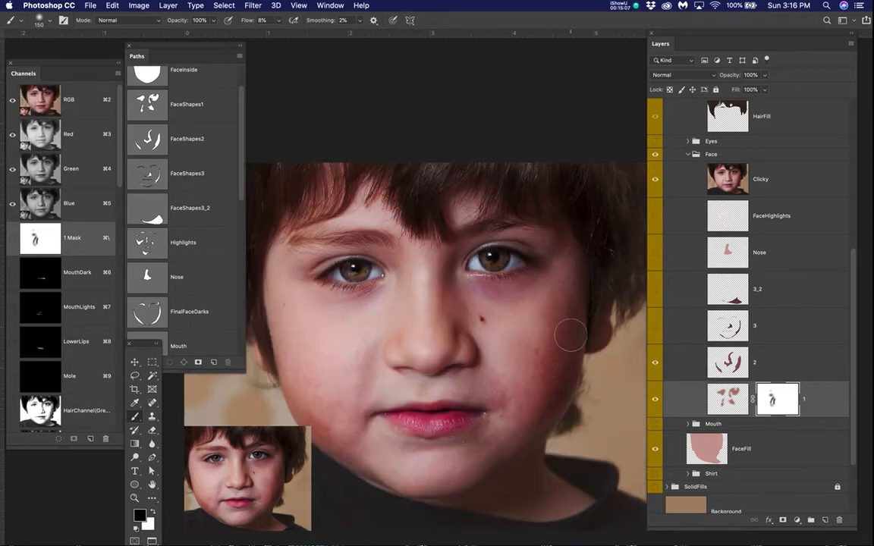
{"action": "scroll", "coordinate": [571, 336], "scroll_direction": "up", "scroll_amount": 3}
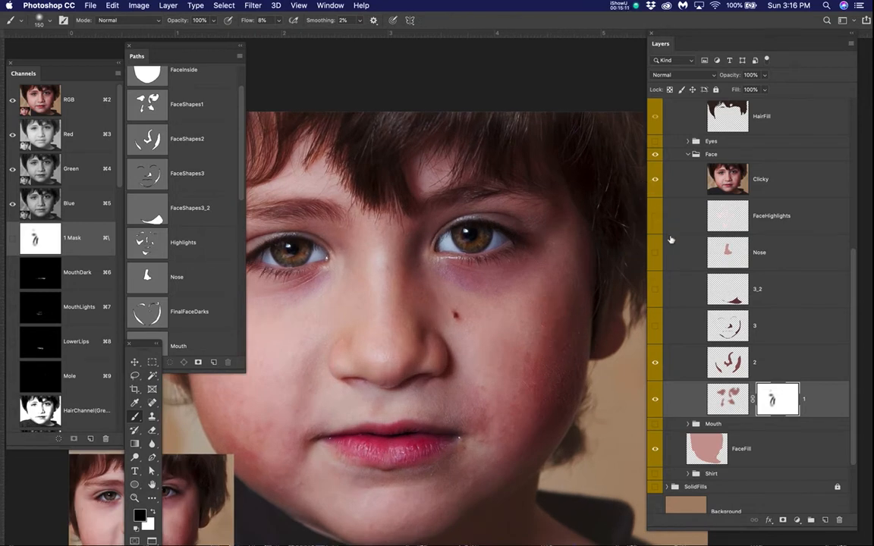
Step: Hide the Clicky photo and apply a Gaussian Blur with a 21.9-pixel radius to layer 2
{"action": "left_click", "coordinate": [723, 361]}
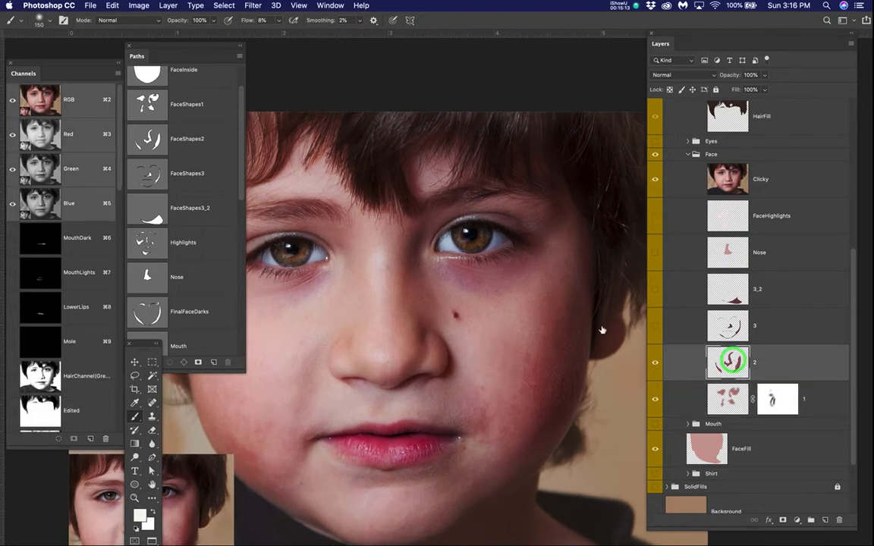
{"action": "left_click", "coordinate": [656, 178]}
{"action": "key", "text": "space"}
{"action": "mouse_move", "coordinate": [442, 367]}
{"action": "left_mouse_down"}
{"action": "mouse_move", "coordinate": [527, 267]}
{"action": "mouse_move", "coordinate": [527, 281]}
{"action": "mouse_move", "coordinate": [510, 291]}
{"action": "mouse_move", "coordinate": [541, 297]}
{"action": "left_mouse_up"}
{"action": "scroll", "coordinate": [511, 291], "scroll_direction": "down", "scroll_amount": 3}
{"action": "scroll", "coordinate": [516, 287], "scroll_direction": "down", "scroll_amount": 2}
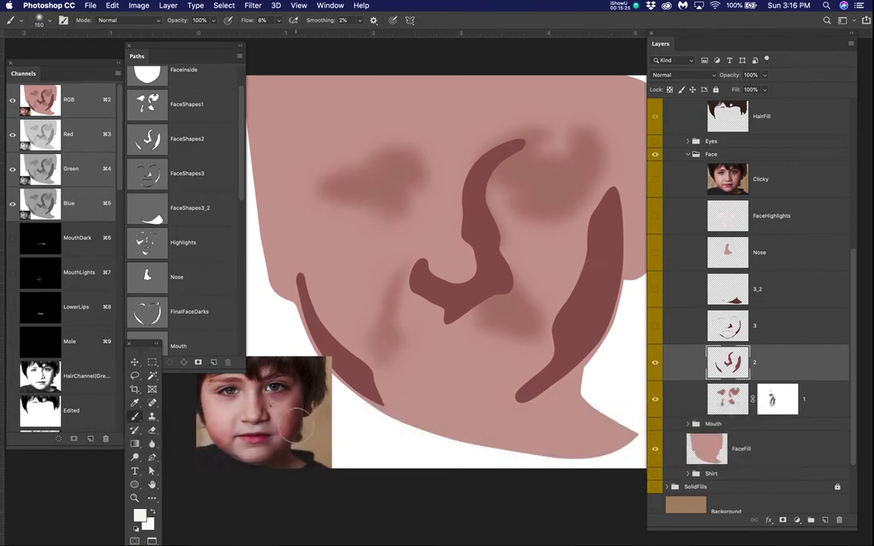
{"action": "key", "text": "v"}
{"action": "left_click", "coordinate": [298, 416]}
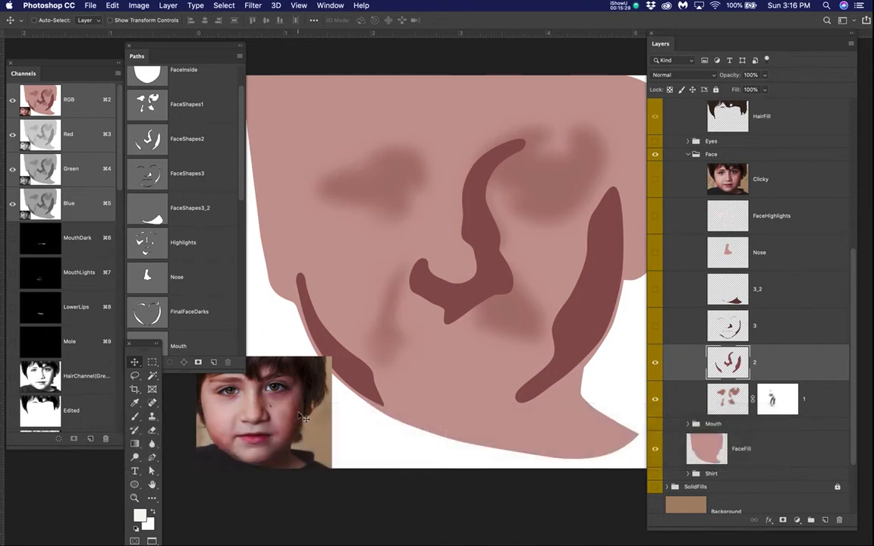
{"action": "left_click_drag", "start_coordinate": [245, 7], "coordinate": [440, 170]}
{"action": "left_click_drag", "start_coordinate": [715, 173], "coordinate": [748, 146]}
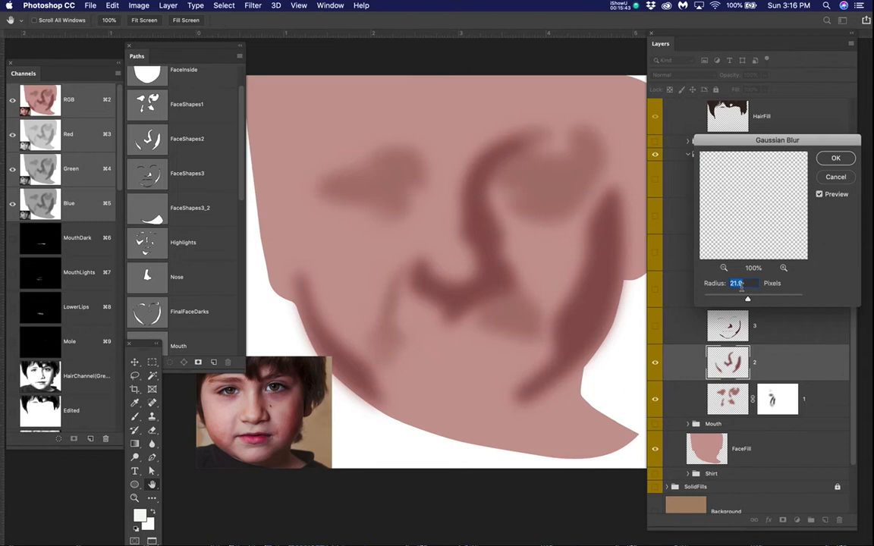
{"action": "left_click", "coordinate": [837, 158]}
Step: Switch the Clicky photo on and off to compare layer 2's blurred nose and cheek shading, leaving the photo hidden
{"action": "left_click", "coordinate": [657, 178]}
{"action": "left_click", "coordinate": [656, 177]}
{"action": "left_click", "coordinate": [656, 177]}
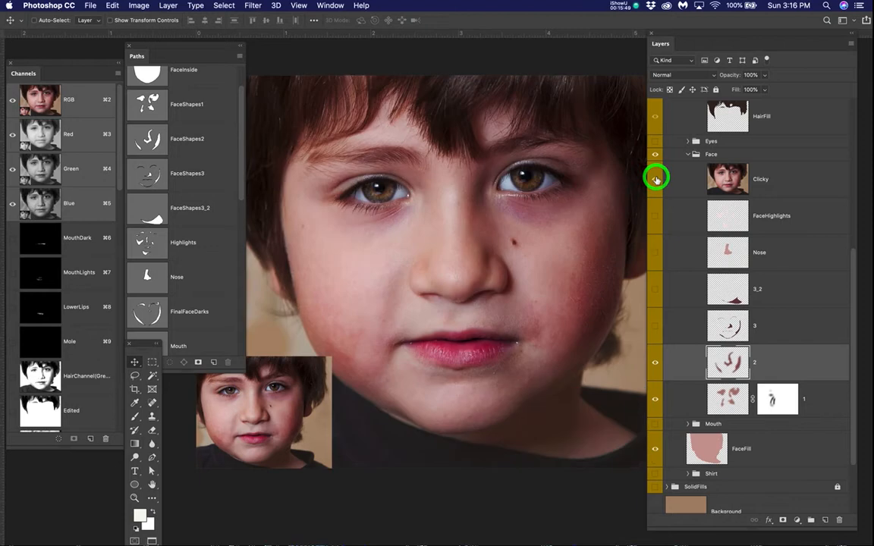
{"action": "left_click", "coordinate": [657, 177]}
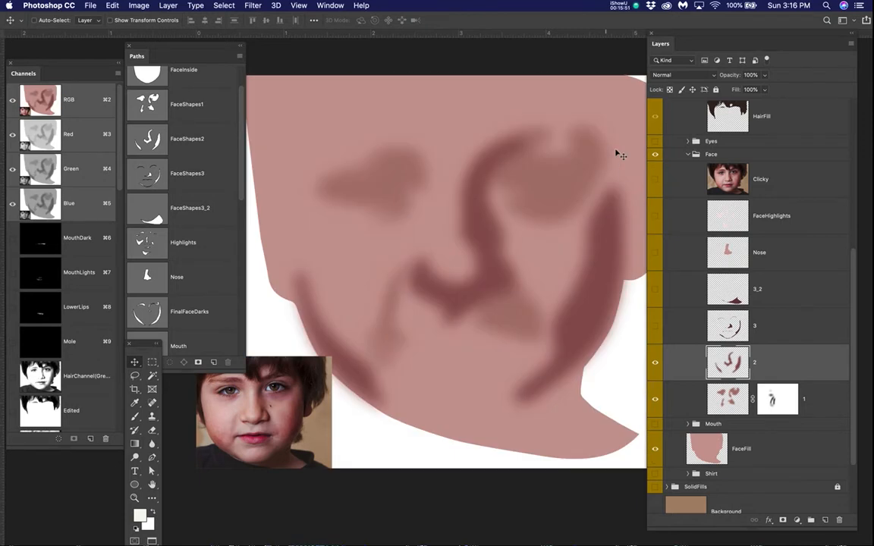
{"action": "left_click", "coordinate": [657, 182]}
{"action": "left_click", "coordinate": [656, 182]}
{"action": "left_click", "coordinate": [656, 182]}
{"action": "left_click", "coordinate": [656, 182]}
{"action": "left_click", "coordinate": [656, 182]}
{"action": "left_click", "coordinate": [656, 182]}
Step: Add a layer mask to layer 2 and enlarge the brush to 200
{"action": "scroll", "coordinate": [582, 317], "scroll_direction": "up", "scroll_amount": 3}
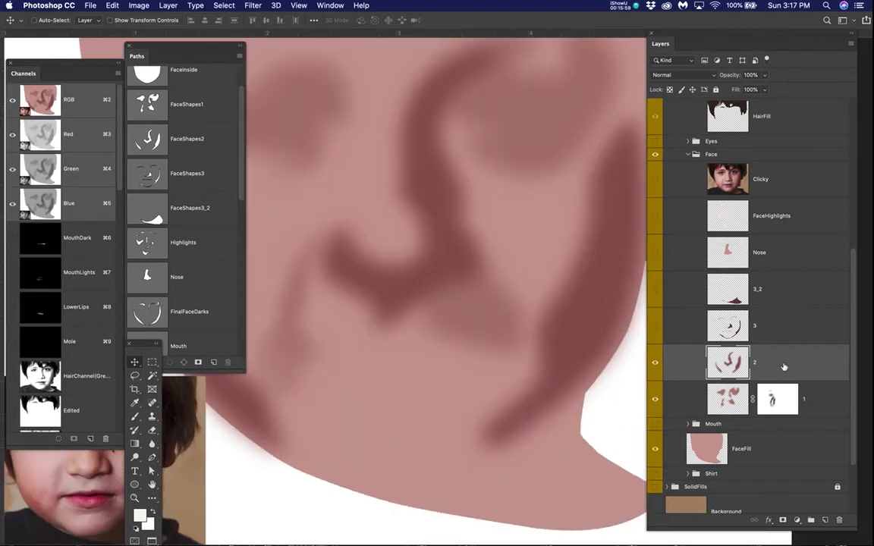
{"action": "left_click", "coordinate": [783, 520]}
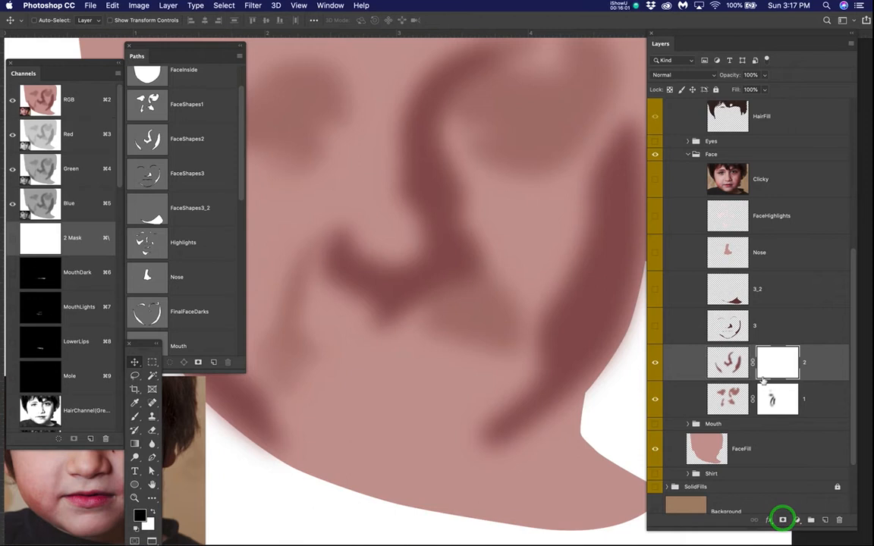
{"action": "left_click", "coordinate": [534, 298]}
{"action": "left_click_drag", "start_coordinate": [554, 301], "coordinate": [529, 299]}
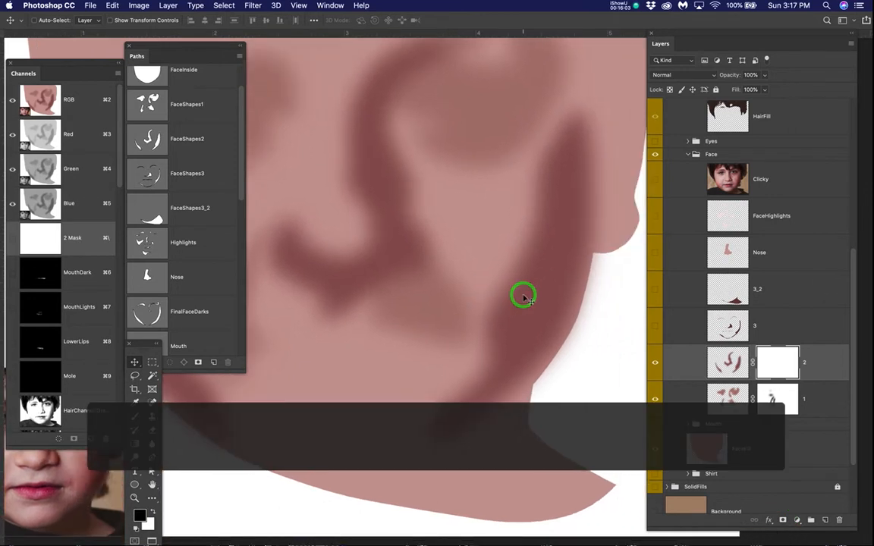
{"action": "key", "text": "b"}
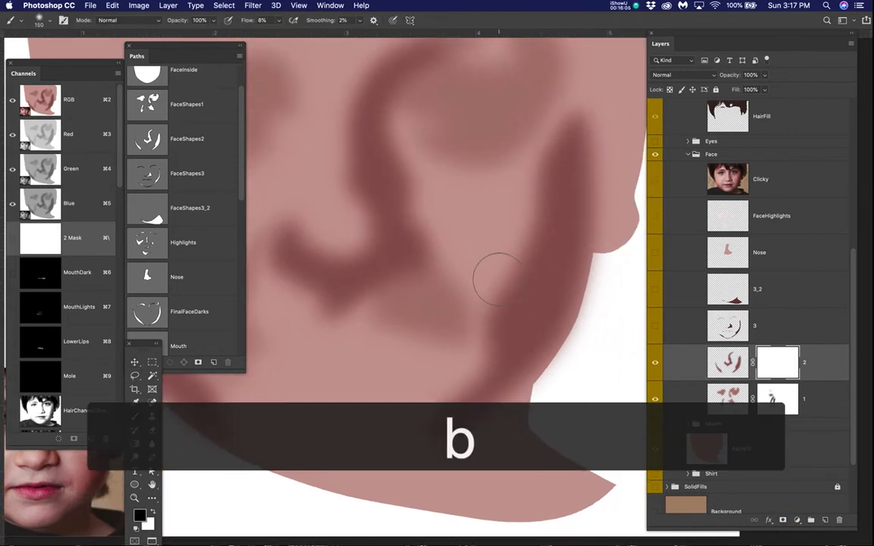
{"action": "key", "text": "bracketright"}
{"action": "key", "text": "bracketright"}
{"action": "left_click", "coordinate": [655, 178]}
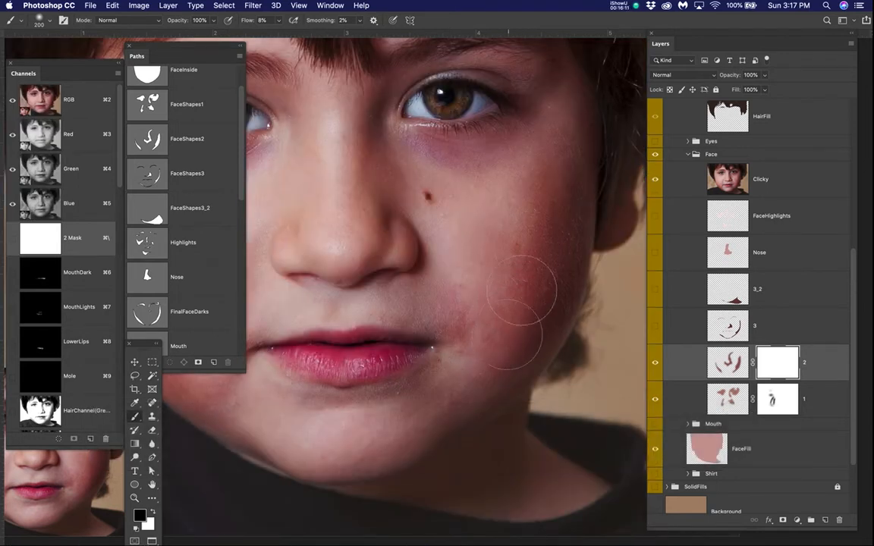
{"action": "mouse_move", "coordinate": [497, 326]}
{"action": "left_mouse_down"}
{"action": "mouse_move", "coordinate": [520, 254]}
{"action": "mouse_move", "coordinate": [511, 305]}
{"action": "mouse_move", "coordinate": [480, 358]}
{"action": "mouse_move", "coordinate": [503, 315]}
{"action": "mouse_move", "coordinate": [506, 276]}
{"action": "mouse_move", "coordinate": [489, 345]}
{"action": "mouse_move", "coordinate": [475, 360]}
{"action": "mouse_move", "coordinate": [508, 275]}
{"action": "mouse_move", "coordinate": [487, 326]}
{"action": "mouse_move", "coordinate": [450, 368]}
{"action": "mouse_move", "coordinate": [525, 275]}
{"action": "mouse_move", "coordinate": [485, 343]}
{"action": "mouse_move", "coordinate": [503, 287]}
{"action": "left_mouse_up"}
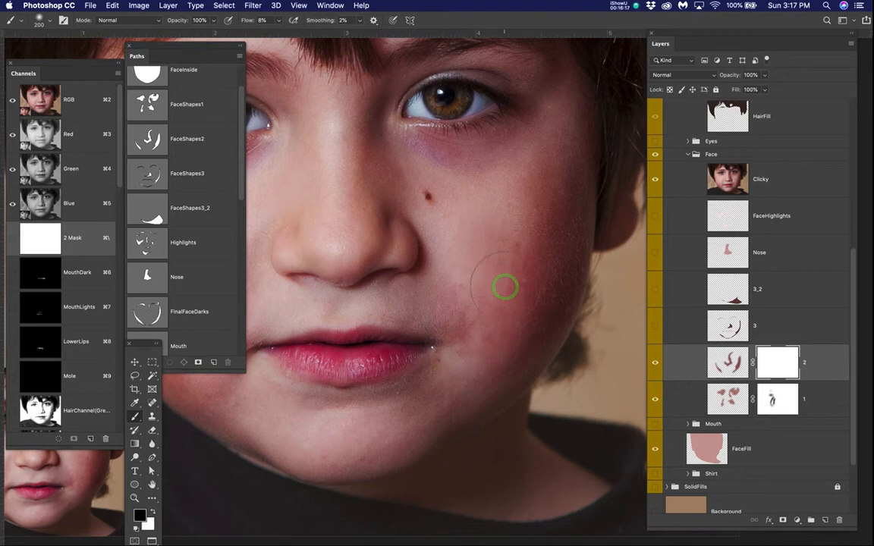
{"action": "left_click", "coordinate": [656, 177]}
{"action": "left_click", "coordinate": [656, 177]}
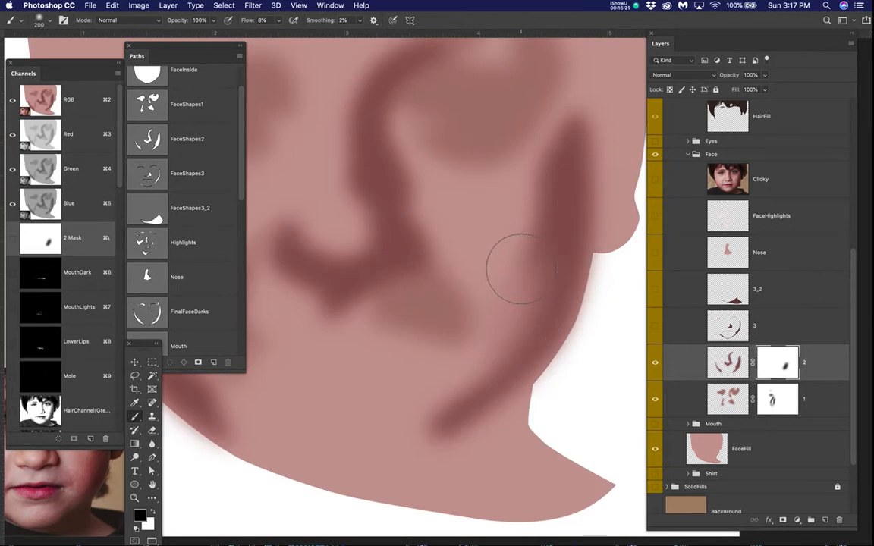
{"action": "key", "text": "super+z"}
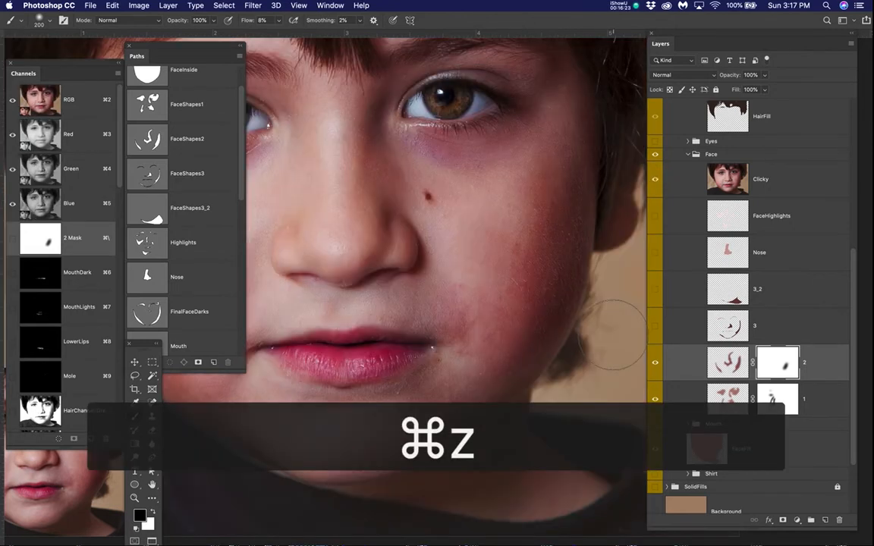
{"action": "key", "text": "super+z"}
{"action": "left_click", "coordinate": [657, 179]}
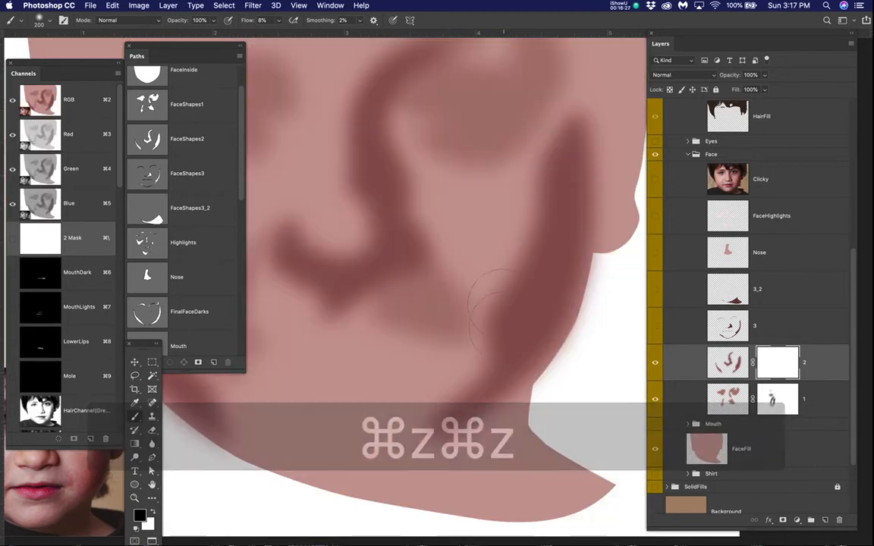
Step: Fade the inner edge of the right cheek shadow on layer 2's mask, checking it against the Clicky photo
{"action": "mouse_move", "coordinate": [507, 280]}
{"action": "left_mouse_down"}
{"action": "mouse_move", "coordinate": [495, 331]}
{"action": "mouse_move", "coordinate": [501, 279]}
{"action": "mouse_move", "coordinate": [482, 339]}
{"action": "mouse_move", "coordinate": [517, 268]}
{"action": "mouse_move", "coordinate": [523, 226]}
{"action": "mouse_move", "coordinate": [540, 207]}
{"action": "mouse_move", "coordinate": [478, 308]}
{"action": "left_mouse_up"}
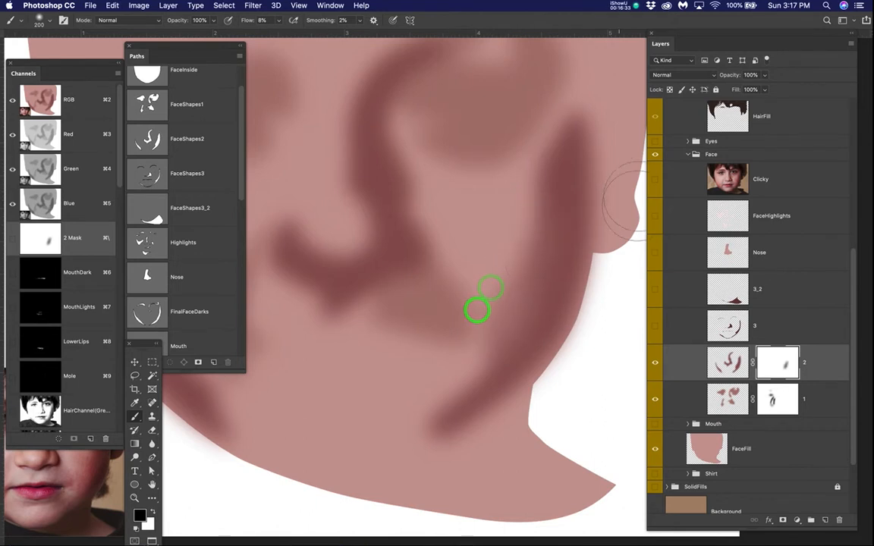
{"action": "left_click", "coordinate": [652, 181]}
{"action": "left_click", "coordinate": [657, 181]}
{"action": "left_click", "coordinate": [658, 181]}
{"action": "left_click", "coordinate": [659, 181]}
{"action": "left_click", "coordinate": [658, 181]}
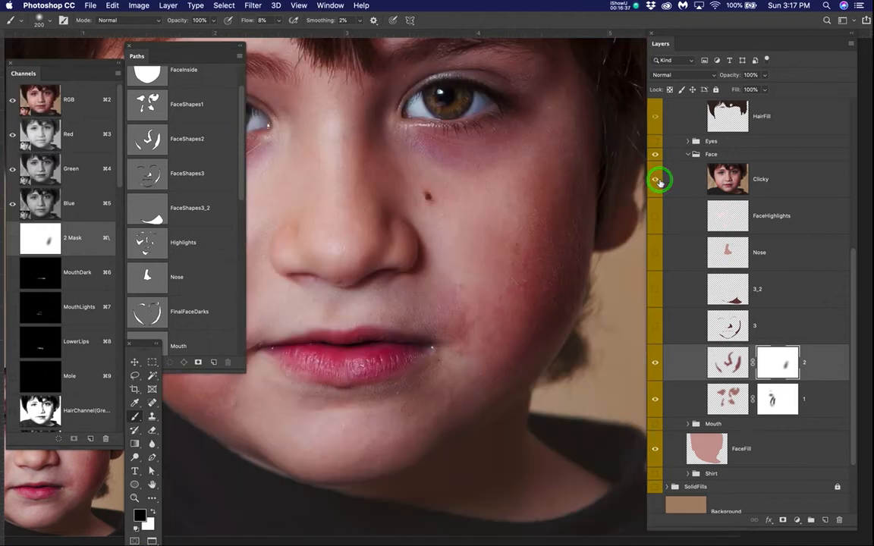
{"action": "left_click", "coordinate": [659, 181]}
{"action": "left_click", "coordinate": [659, 180]}
{"action": "left_click", "coordinate": [659, 181]}
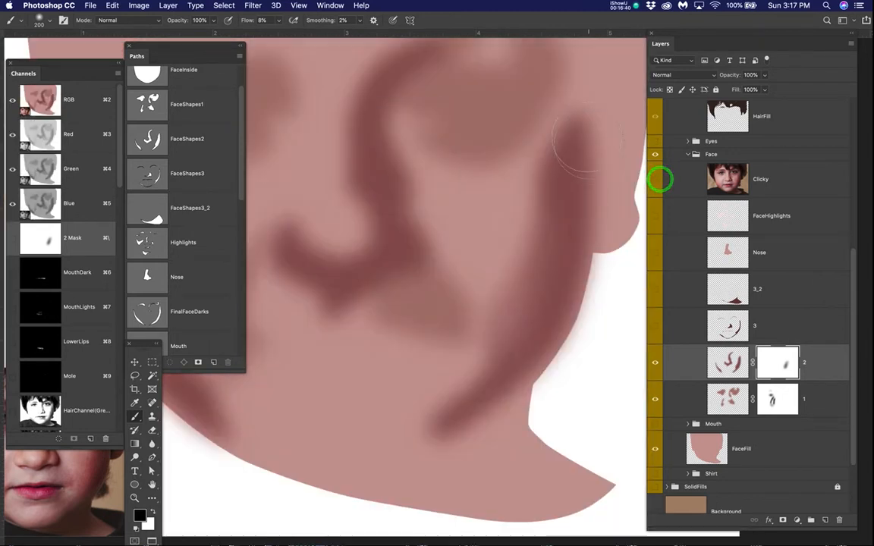
Step: Fade the upper and lower ends of the right cheek shadow on layer 2's mask, checking against the Clicky photo
{"action": "left_click", "coordinate": [570, 100]}
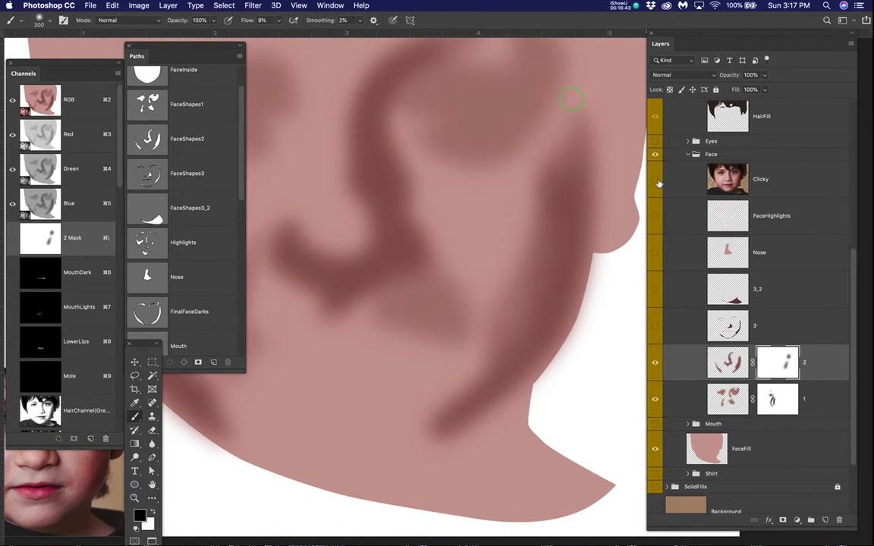
{"action": "left_click", "coordinate": [659, 181]}
{"action": "left_click", "coordinate": [659, 181]}
{"action": "left_click", "coordinate": [658, 180]}
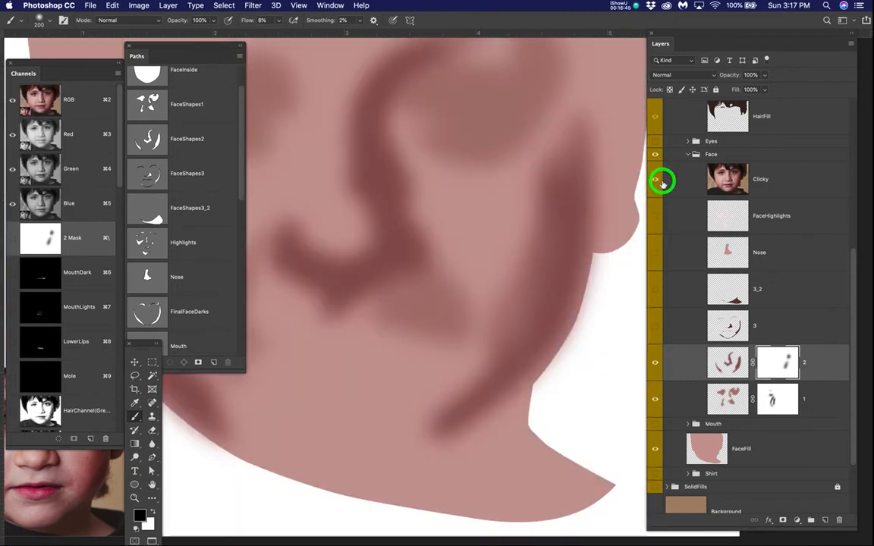
{"action": "left_click", "coordinate": [660, 181]}
{"action": "mouse_move", "coordinate": [442, 396]}
{"action": "left_mouse_down"}
{"action": "mouse_move", "coordinate": [425, 409]}
{"action": "mouse_move", "coordinate": [454, 365]}
{"action": "mouse_move", "coordinate": [441, 389]}
{"action": "mouse_move", "coordinate": [449, 390]}
{"action": "left_mouse_up"}
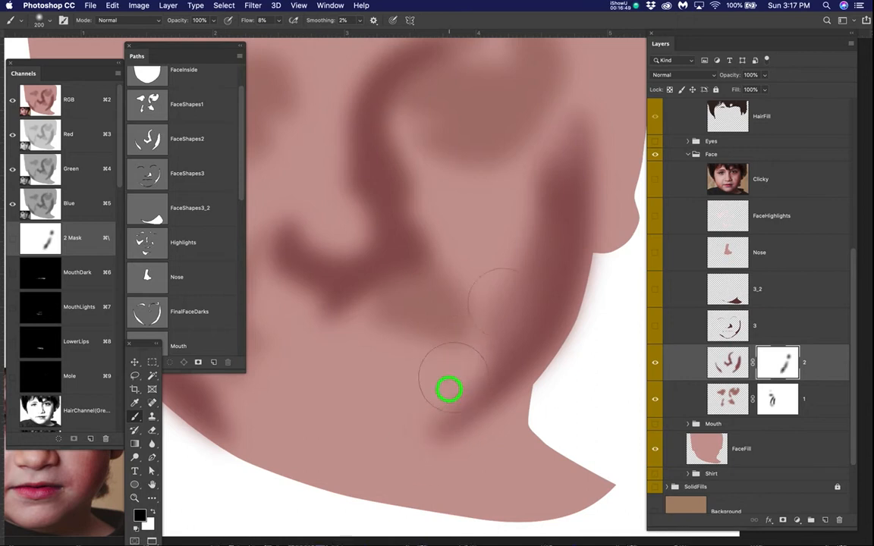
{"action": "left_click", "coordinate": [656, 180]}
Step: Compare layer 2's nose shadow with the Clicky photo, leaving the photo visible and the Move tool active
{"action": "key", "text": "space"}
{"action": "left_click_drag", "start_coordinate": [406, 357], "coordinate": [503, 321]}
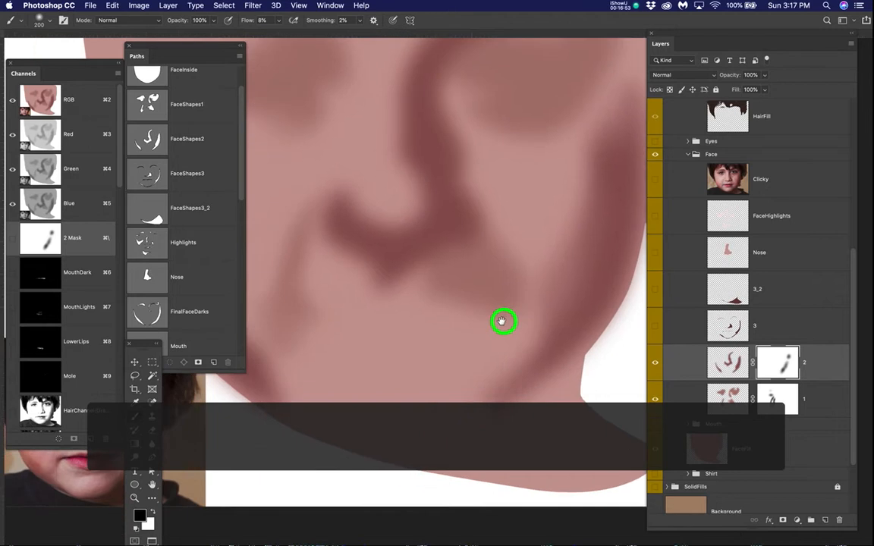
{"action": "left_click", "coordinate": [656, 182]}
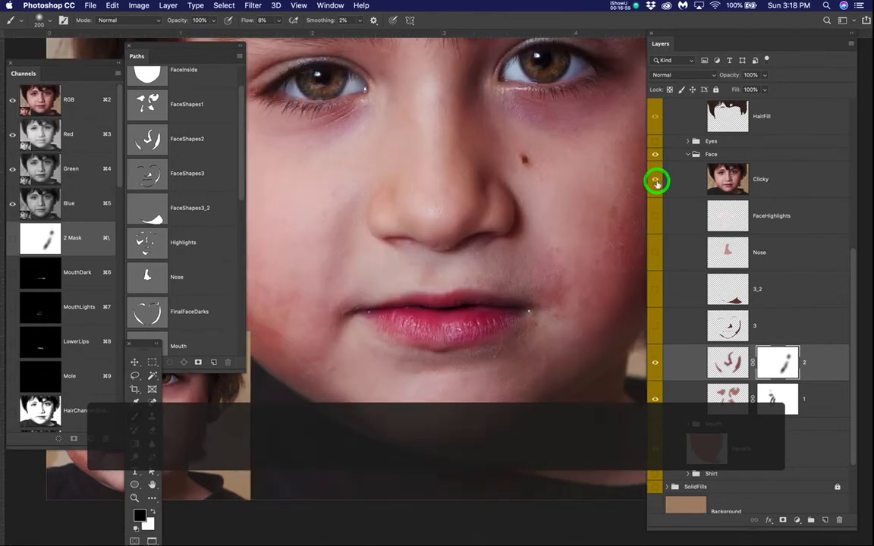
{"action": "left_click", "coordinate": [656, 183]}
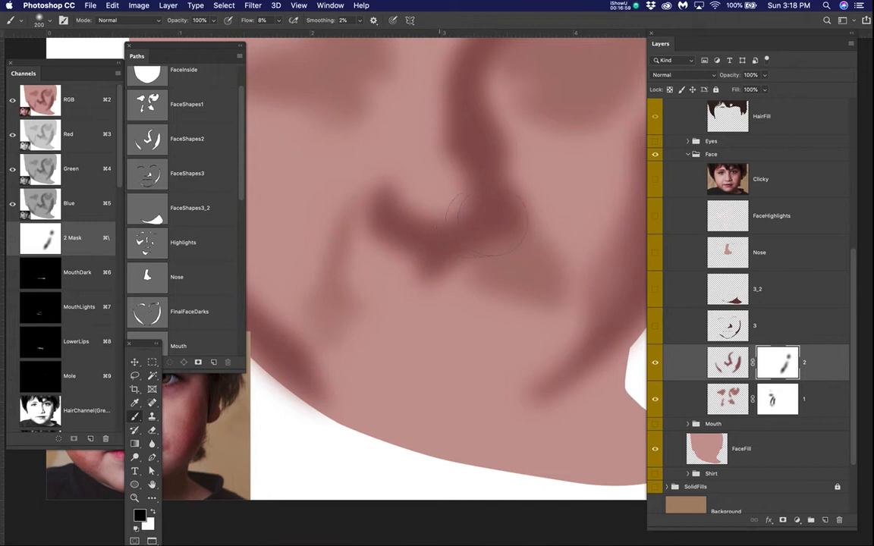
{"action": "left_click", "coordinate": [654, 179]}
{"action": "key", "text": "v"}
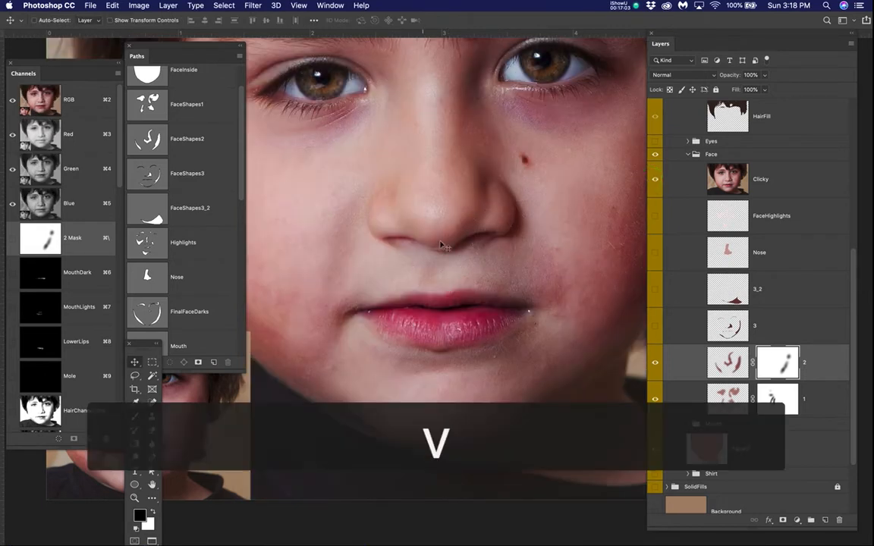
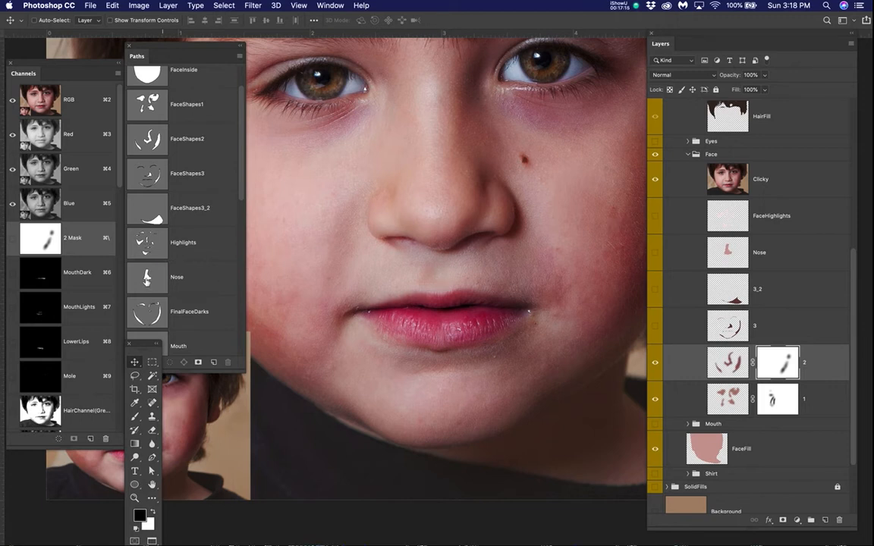
Step: Load the Nose path as a selection and invert it so that everything outside the nose is selected
{"action": "left_click", "coordinate": [146, 277]}
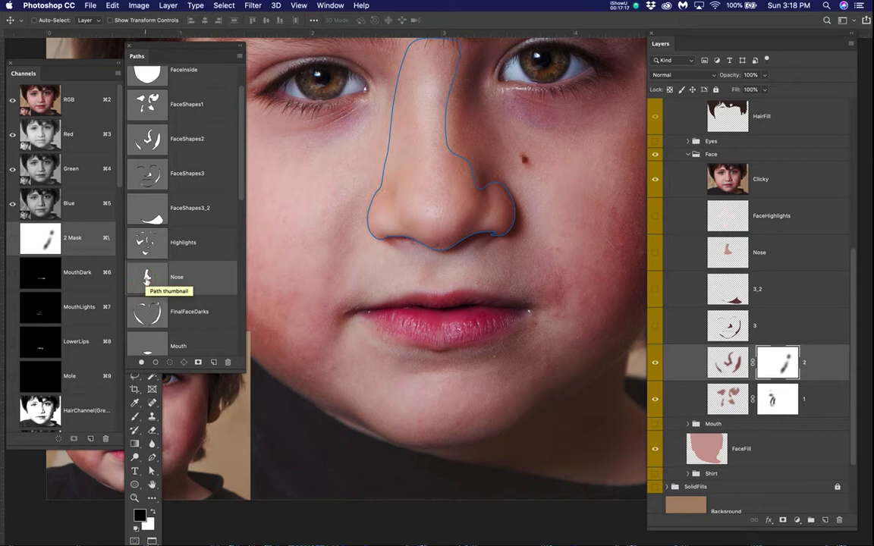
{"action": "left_click", "coordinate": [146, 278], "text": "super"}
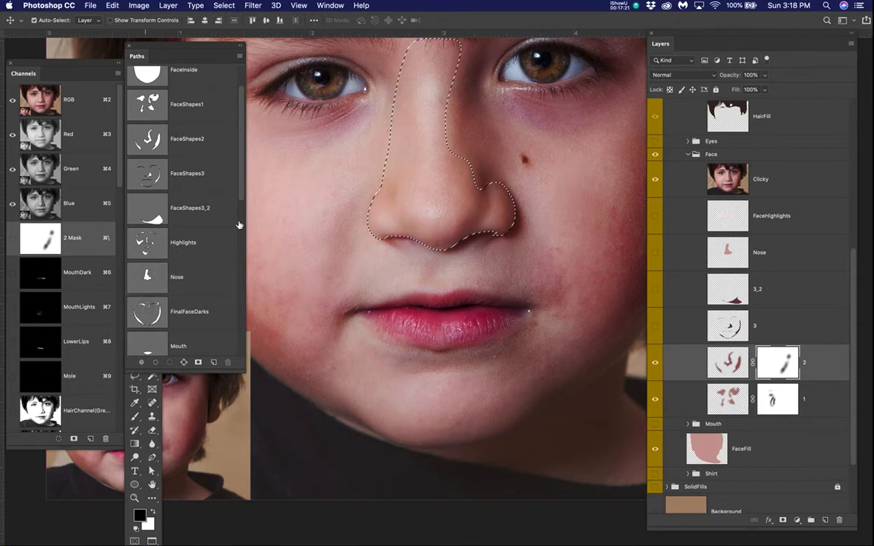
{"action": "left_click", "coordinate": [224, 6]}
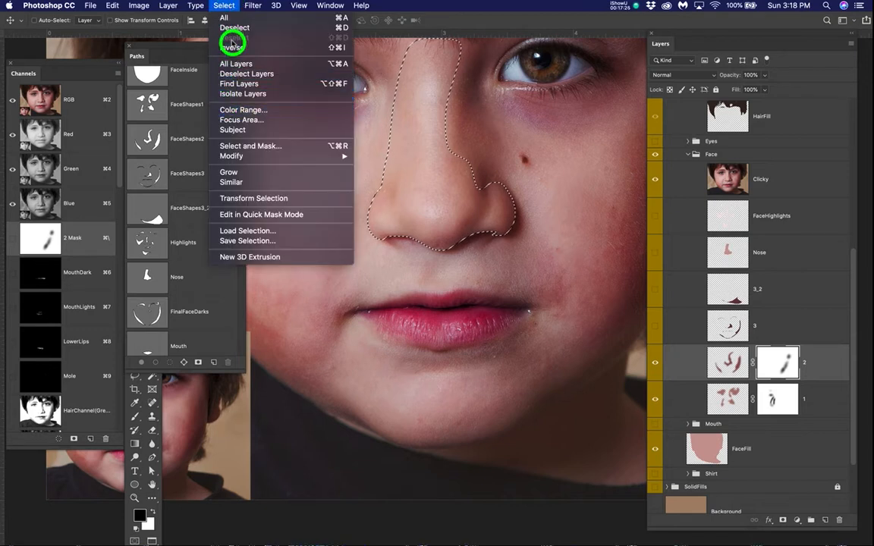
{"action": "left_click", "coordinate": [336, 50]}
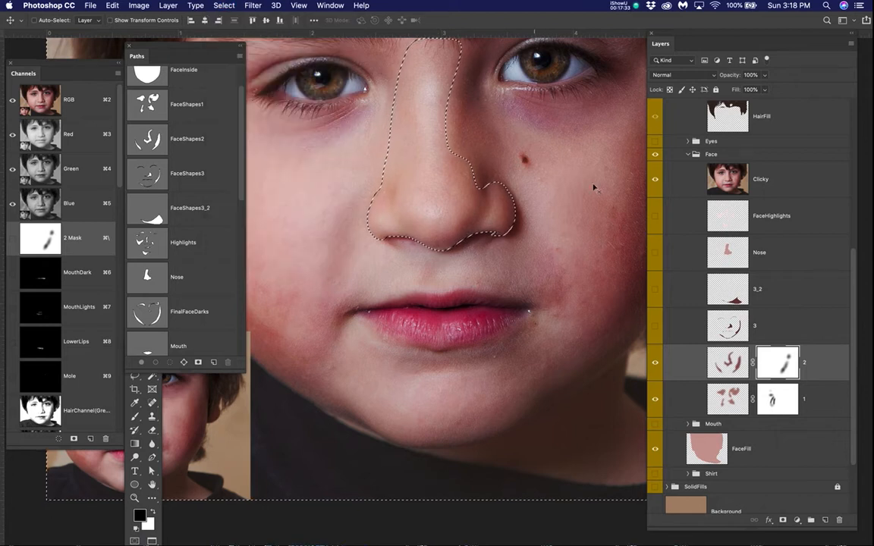
Step: Hide the Clicky photo and ready a brush of size 125 on layer 2's mask
{"action": "left_click", "coordinate": [655, 180]}
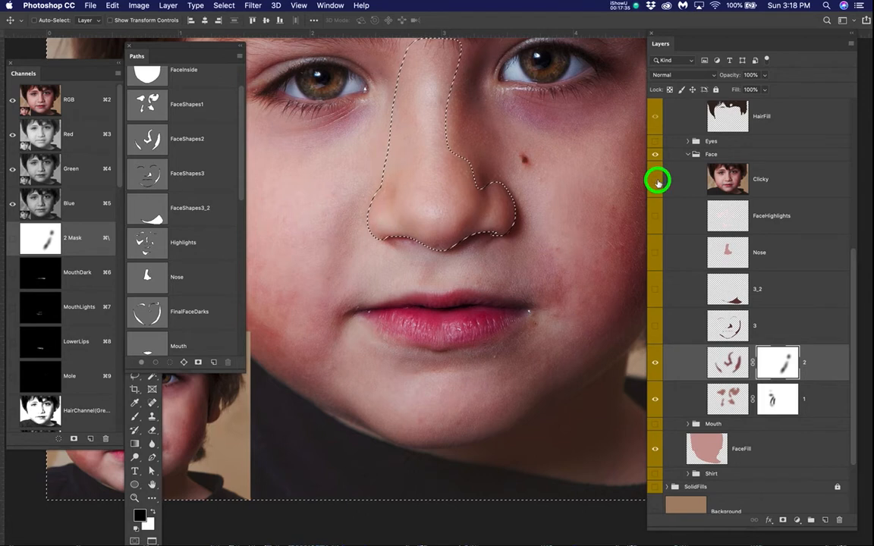
{"action": "key", "text": "b"}
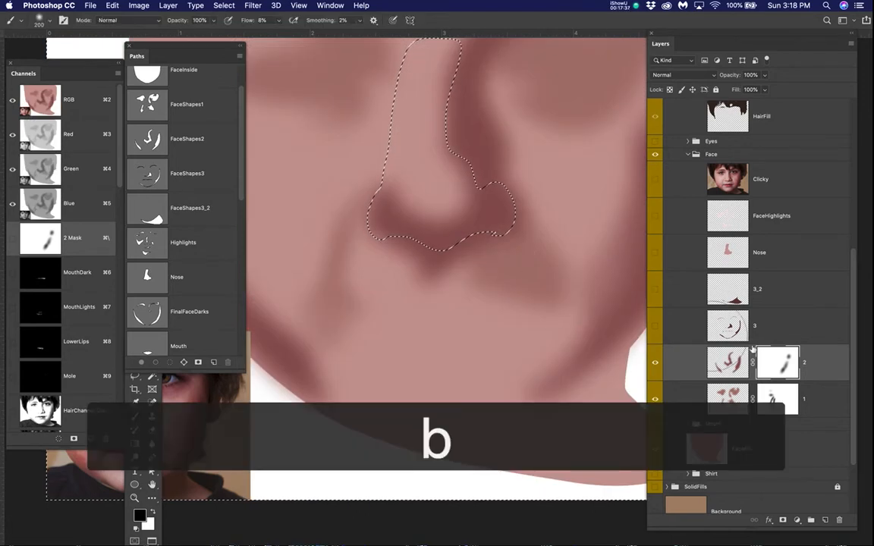
{"action": "left_click", "coordinate": [782, 361]}
{"action": "left_click_drag", "start_coordinate": [560, 311], "coordinate": [484, 275]}
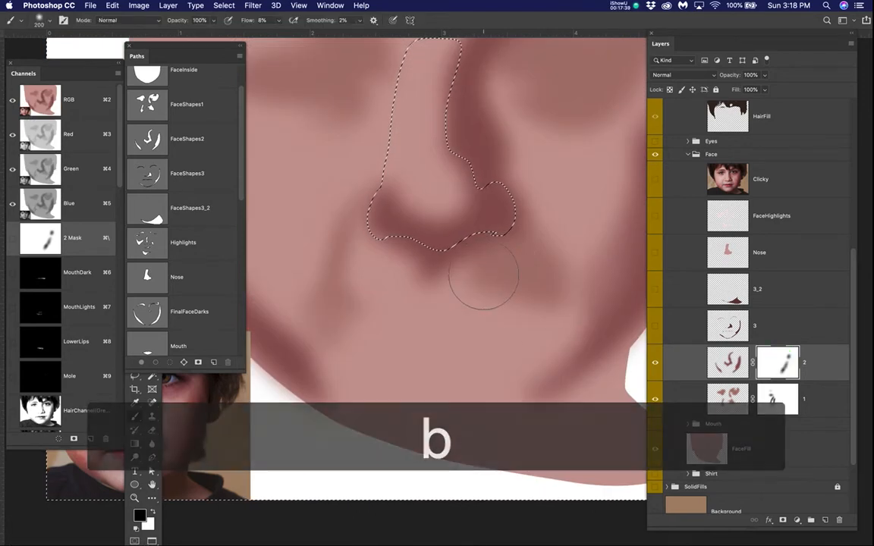
{"action": "key", "text": "bracketleft"}
{"action": "key", "text": "bracketleft"}
{"action": "key", "text": "bracketleft"}
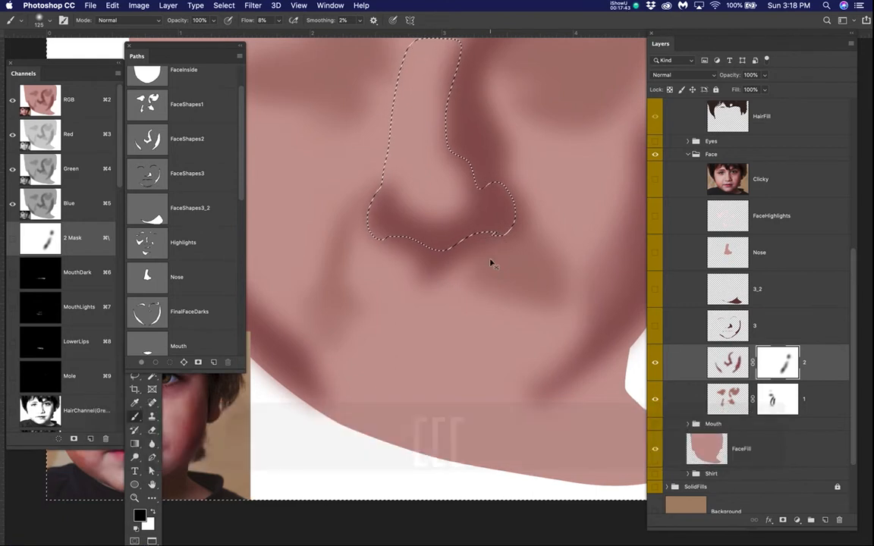
Step: Hide the selection edges and mask out layer 2's shadow spilling below the nose toward the upper lip
{"action": "key", "text": "super+h"}
{"action": "mouse_move", "coordinate": [437, 235]}
{"action": "left_mouse_down"}
{"action": "mouse_move", "coordinate": [449, 270]}
{"action": "mouse_move", "coordinate": [375, 250]}
{"action": "mouse_move", "coordinate": [371, 263]}
{"action": "left_mouse_up"}
{"action": "left_click_drag", "start_coordinate": [460, 279], "coordinate": [431, 282]}
{"action": "mouse_move", "coordinate": [458, 270]}
{"action": "left_mouse_down"}
{"action": "mouse_move", "coordinate": [484, 262]}
{"action": "mouse_move", "coordinate": [466, 279]}
{"action": "mouse_move", "coordinate": [434, 268]}
{"action": "mouse_move", "coordinate": [470, 267]}
{"action": "left_mouse_up"}
{"action": "left_click_drag", "start_coordinate": [469, 296], "coordinate": [458, 301]}
{"action": "left_click_drag", "start_coordinate": [465, 310], "coordinate": [472, 313]}
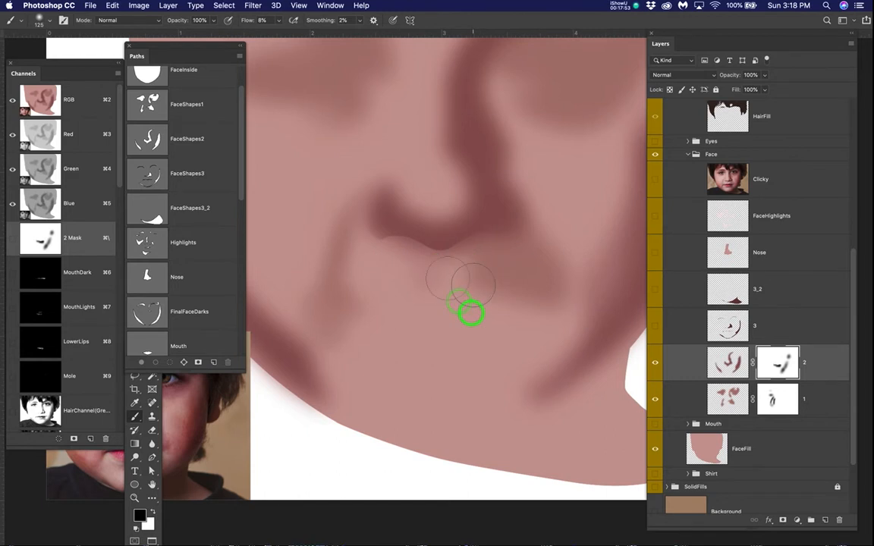
Step: Examine the area between the nose and upper lip against the Clicky photo
{"action": "scroll", "coordinate": [437, 283], "scroll_direction": "up", "scroll_amount": 2}
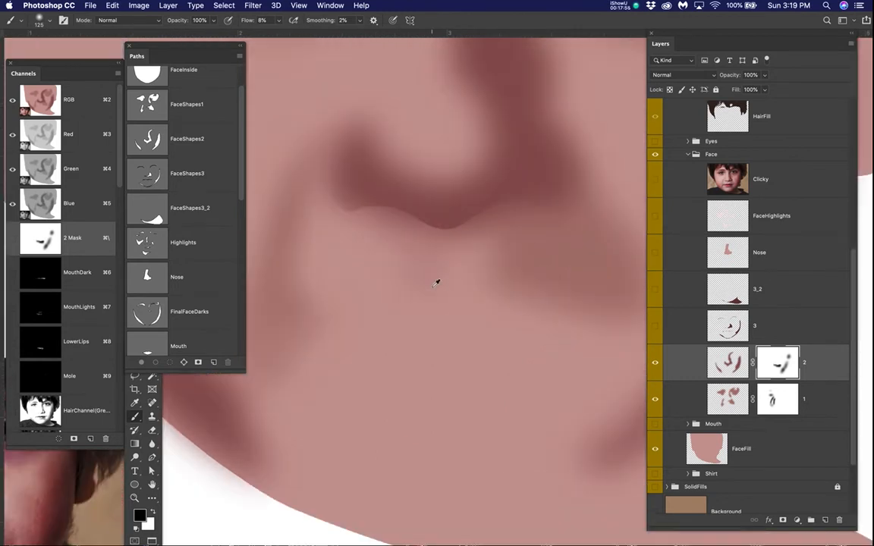
{"action": "left_click", "coordinate": [655, 179]}
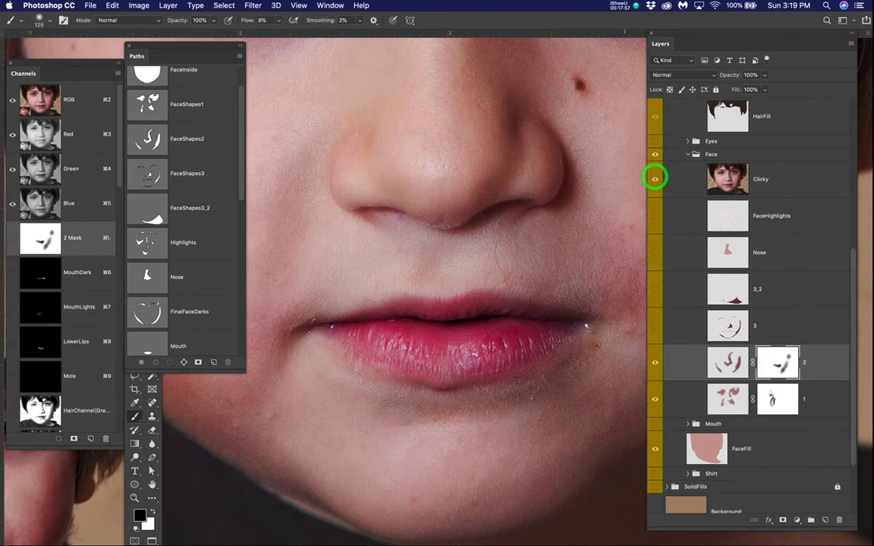
{"action": "scroll", "coordinate": [415, 283], "scroll_direction": "up", "scroll_amount": 1}
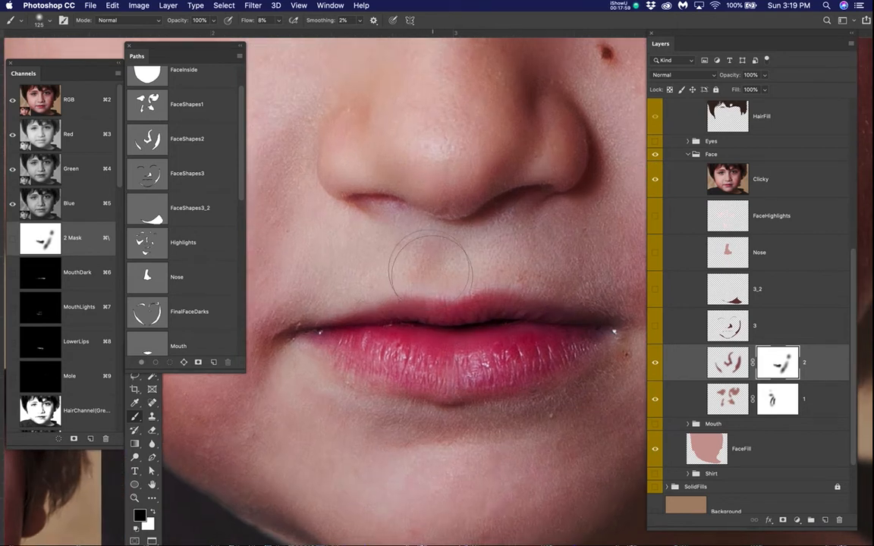
Step: Hide the Clicky photo and paint back a faint shadow under the nose tip on layer 2's mask with white at brush size 50
{"action": "key", "text": "x"}
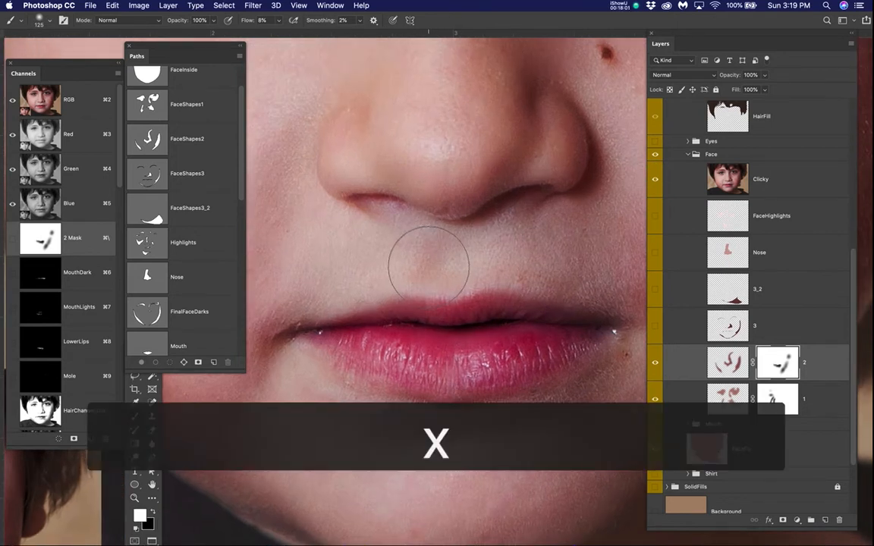
{"action": "key", "text": "bracketleft"}
{"action": "key", "text": "bracketleft"}
{"action": "key", "text": "bracketleft"}
{"action": "key", "text": "bracketleft"}
{"action": "key", "text": "bracketleft"}
{"action": "key", "text": "bracketleft"}
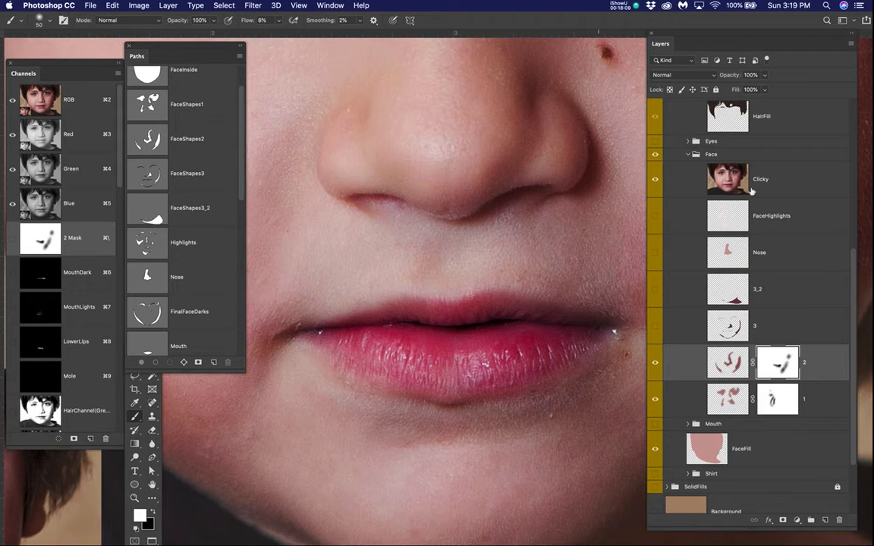
{"action": "left_click", "coordinate": [656, 180]}
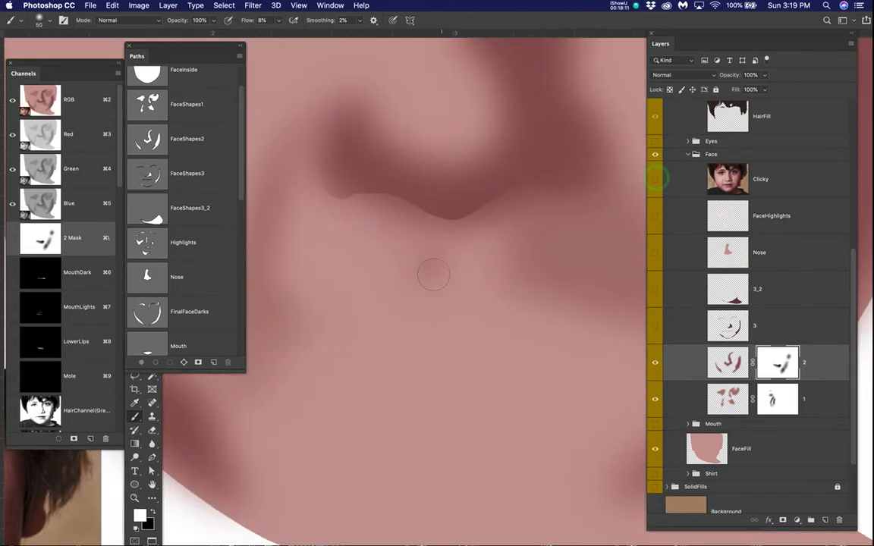
{"action": "mouse_move", "coordinate": [437, 264]}
{"action": "left_mouse_down"}
{"action": "mouse_move", "coordinate": [436, 293]}
{"action": "mouse_move", "coordinate": [446, 257]}
{"action": "mouse_move", "coordinate": [431, 291]}
{"action": "mouse_move", "coordinate": [435, 282]}
{"action": "left_mouse_up"}
{"action": "left_click", "coordinate": [458, 313]}
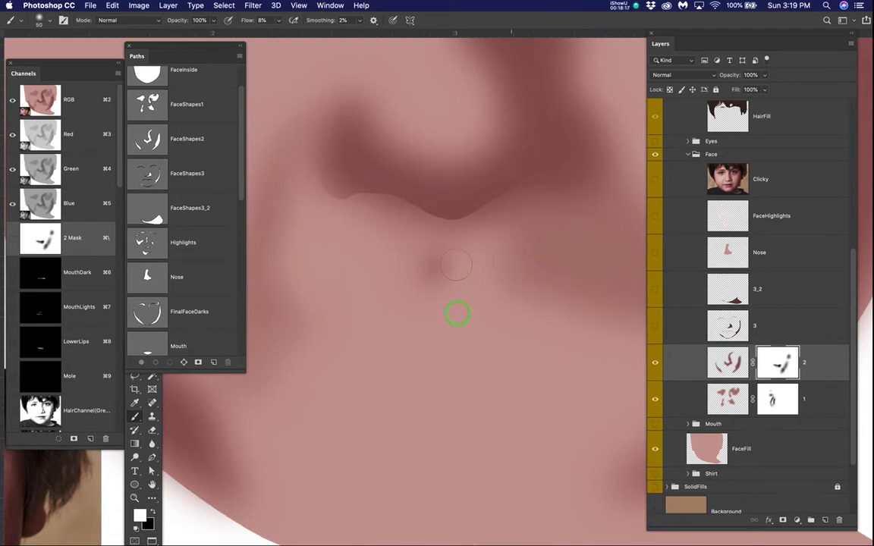
{"action": "left_click", "coordinate": [448, 234]}
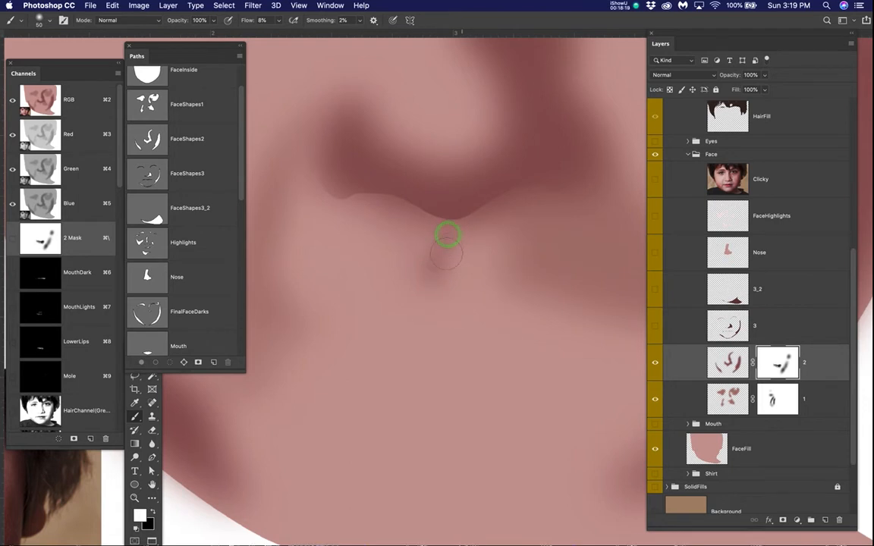
Step: Soften the restored shadow under the nose tip on layer 2's mask with black at brush size 80
{"action": "key", "text": "x"}
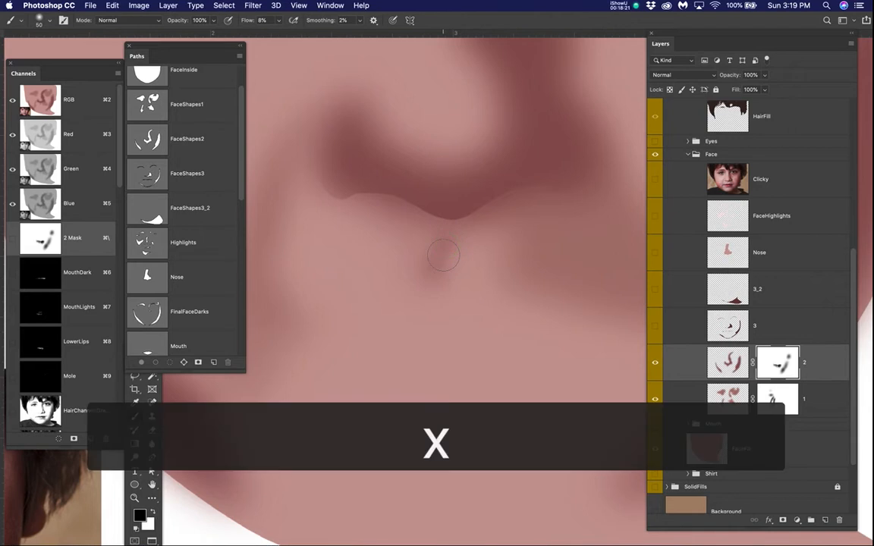
{"action": "key", "text": "bracketright"}
{"action": "key", "text": "bracketright"}
{"action": "key", "text": "bracketright"}
{"action": "left_click", "coordinate": [424, 253]}
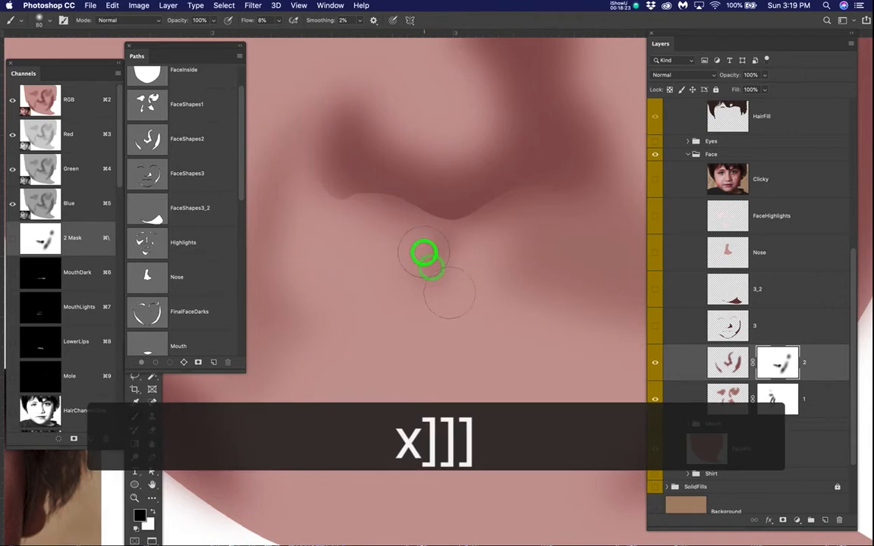
Step: Show the selection edges again and clear the inverted nose selection, keeping layer 2's mask active
{"action": "scroll", "coordinate": [504, 288], "scroll_direction": "down", "scroll_amount": 10}
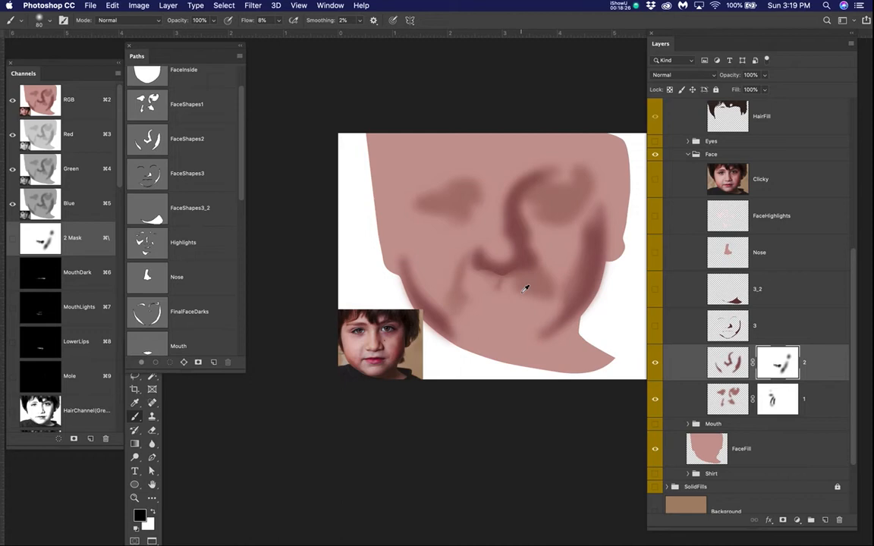
{"action": "left_click_drag", "start_coordinate": [524, 288], "coordinate": [648, 247]}
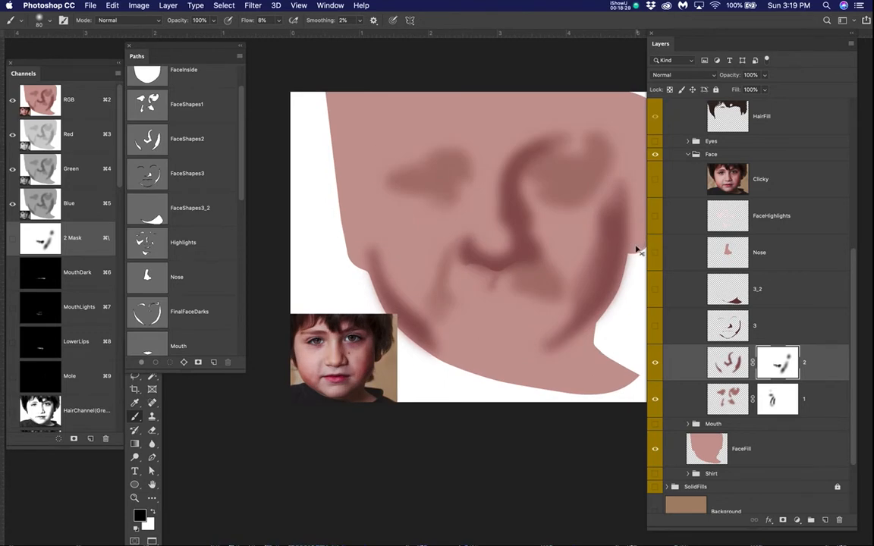
{"action": "key", "text": "super+h"}
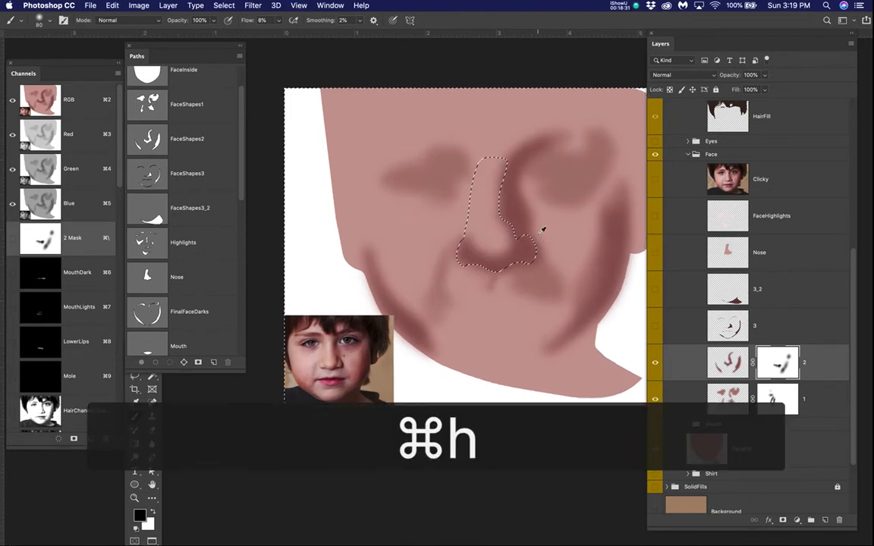
{"action": "scroll", "coordinate": [544, 229], "scroll_direction": "up", "scroll_amount": 6}
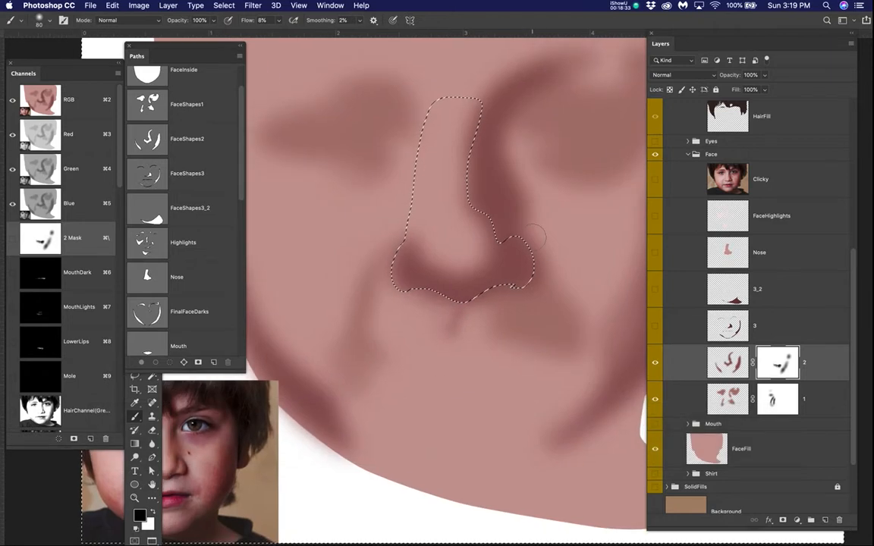
{"action": "key", "text": "super+d"}
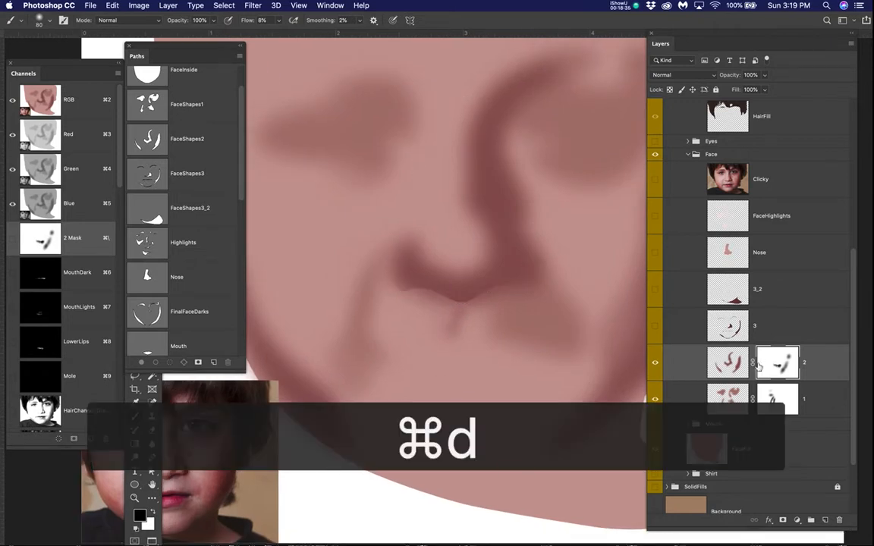
{"action": "left_click", "coordinate": [776, 365]}
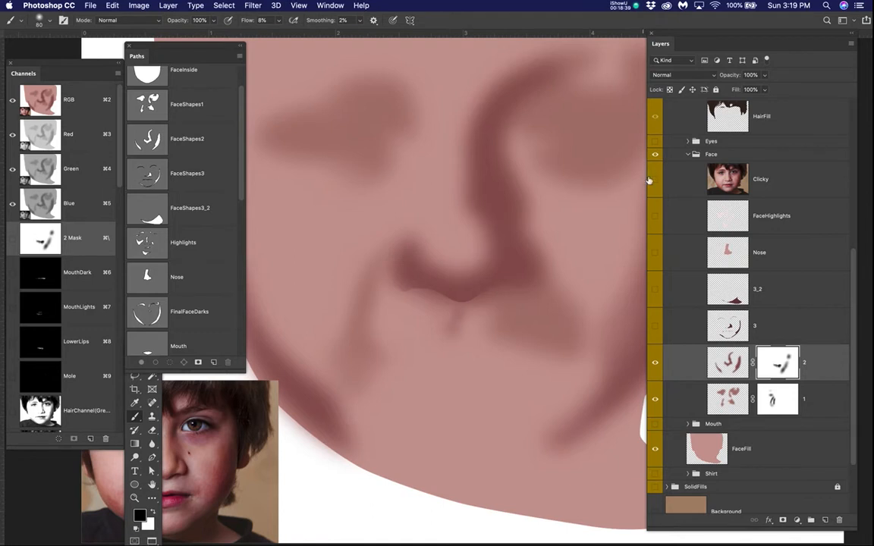
Step: Compare layer 2's face shadows with the Clicky photo twice, leaving the photo hidden, and enlarge the brush to 90
{"action": "left_click", "coordinate": [655, 179]}
{"action": "left_click", "coordinate": [656, 179]}
{"action": "left_click", "coordinate": [656, 180]}
{"action": "left_click", "coordinate": [656, 179]}
{"action": "key", "text": "bracketright"}
Step: Preview the MovedEyes and MovedMouth reference crops one at a time, and leave the MovedNose crop shown beside the nose
{"action": "scroll", "coordinate": [716, 261], "scroll_direction": "up", "scroll_amount": 10}
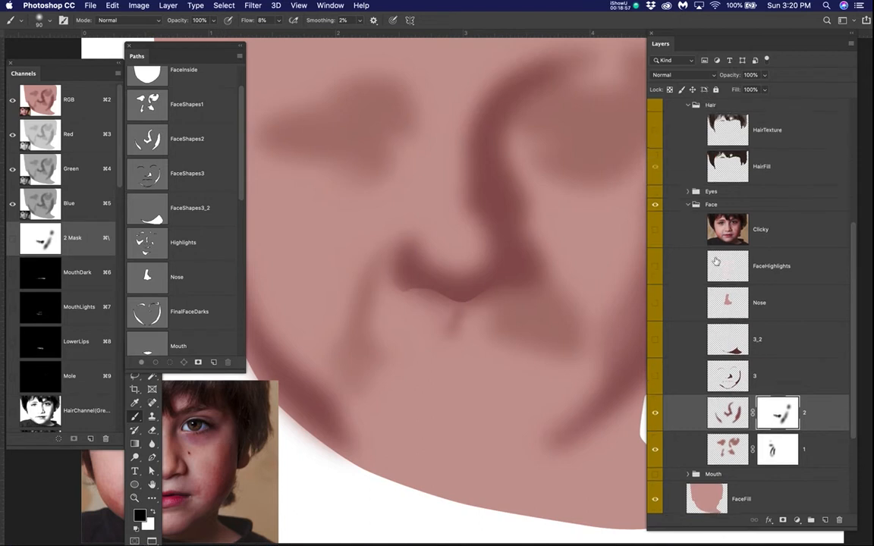
{"action": "scroll", "coordinate": [715, 261], "scroll_direction": "up", "scroll_amount": 4}
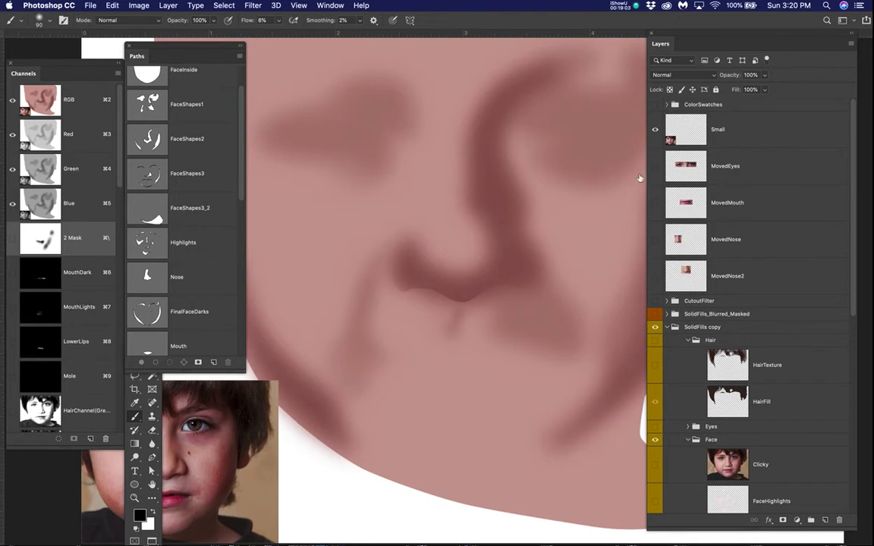
{"action": "scroll", "coordinate": [484, 201], "scroll_direction": "down", "scroll_amount": 3}
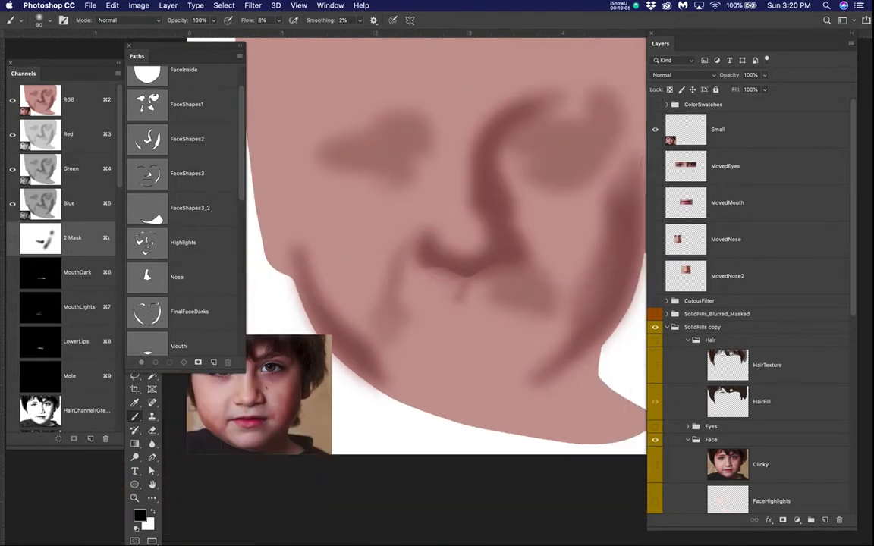
{"action": "left_click", "coordinate": [656, 166]}
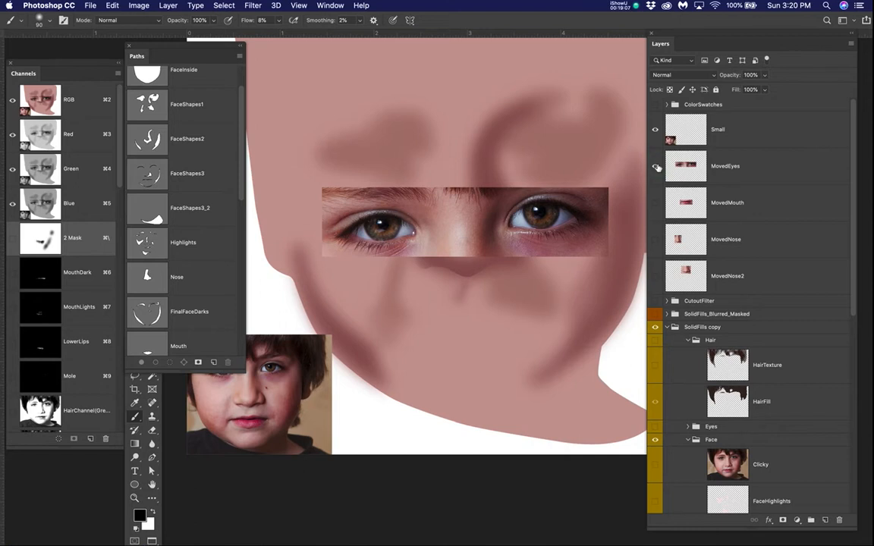
{"action": "left_click", "coordinate": [657, 166]}
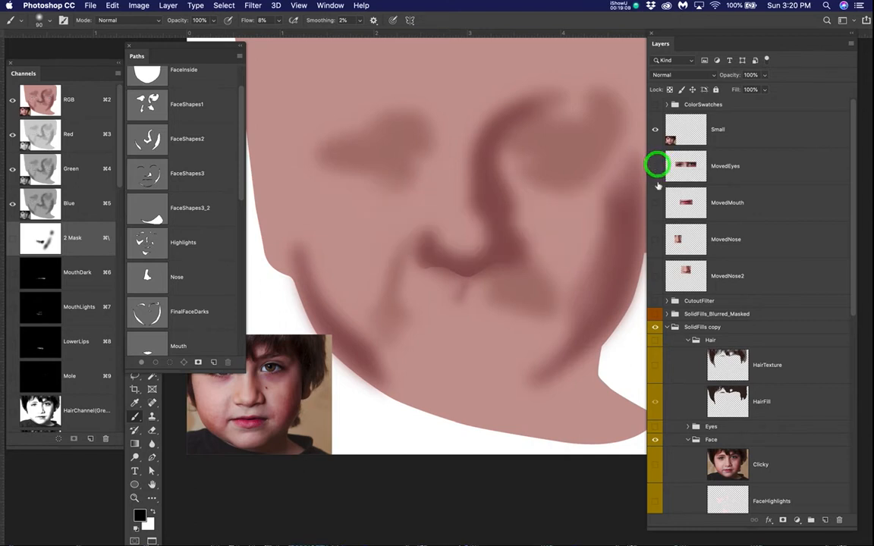
{"action": "left_click", "coordinate": [658, 204]}
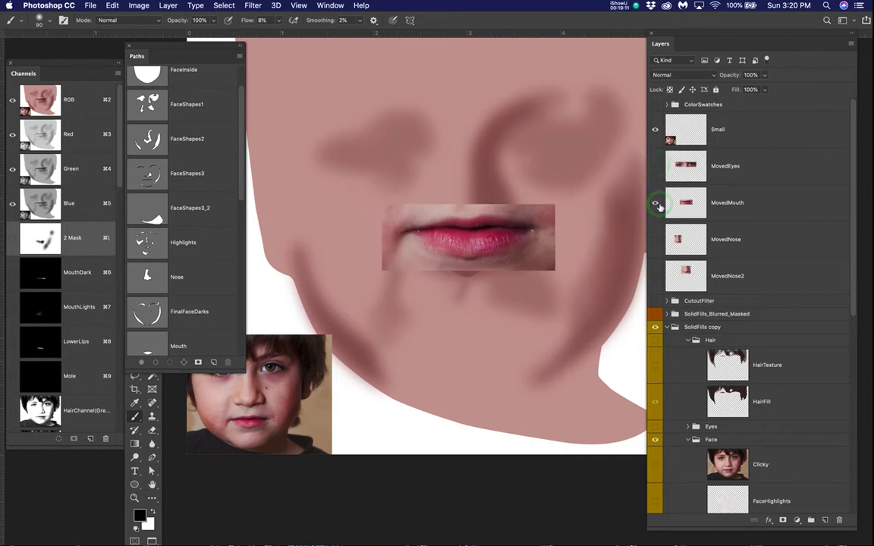
{"action": "left_click", "coordinate": [657, 203]}
{"action": "left_click", "coordinate": [656, 241]}
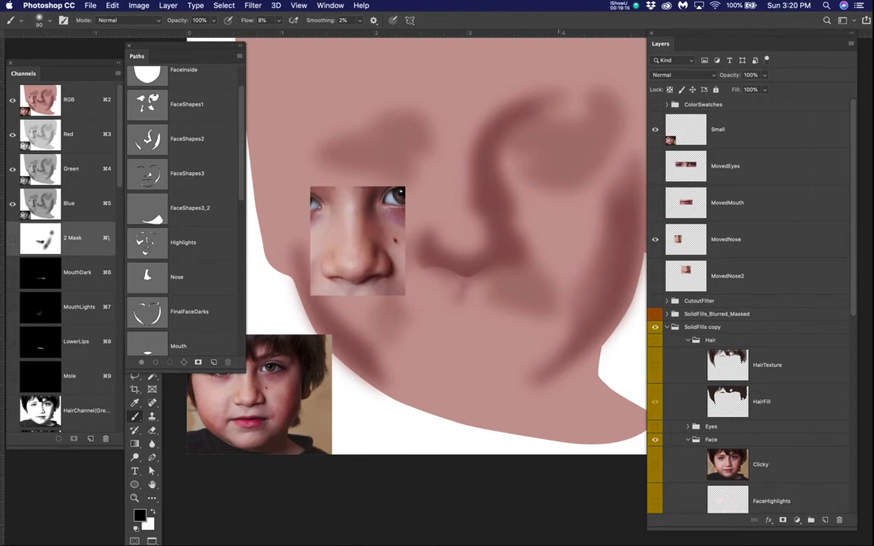
Step: Lighten the shadow beside the lower nose bridge and toward the adjoining cheek on layer 2's mask with black at brush size 150
{"action": "scroll", "coordinate": [466, 249], "scroll_direction": "up", "scroll_amount": 5}
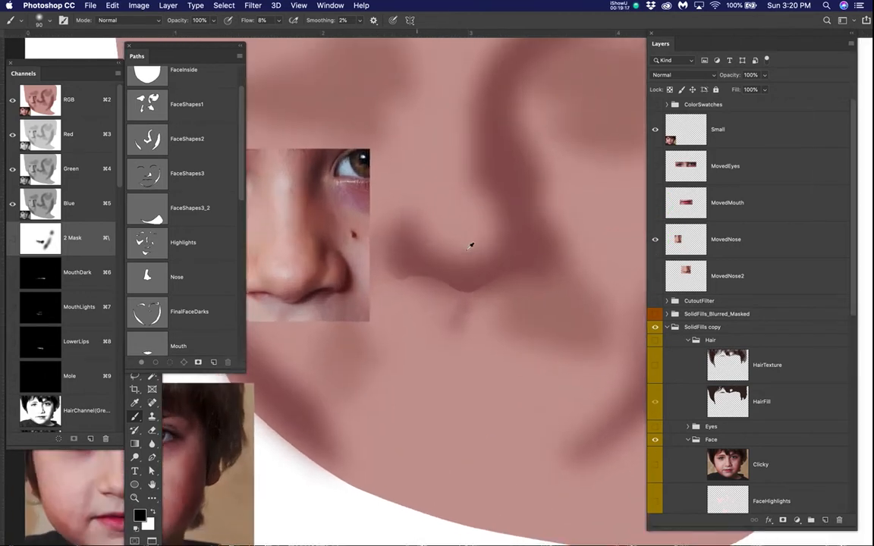
{"action": "key", "text": "space"}
{"action": "mouse_move", "coordinate": [527, 249]}
{"action": "left_mouse_down"}
{"action": "mouse_move", "coordinate": [537, 249]}
{"action": "mouse_move", "coordinate": [521, 314]}
{"action": "left_mouse_up"}
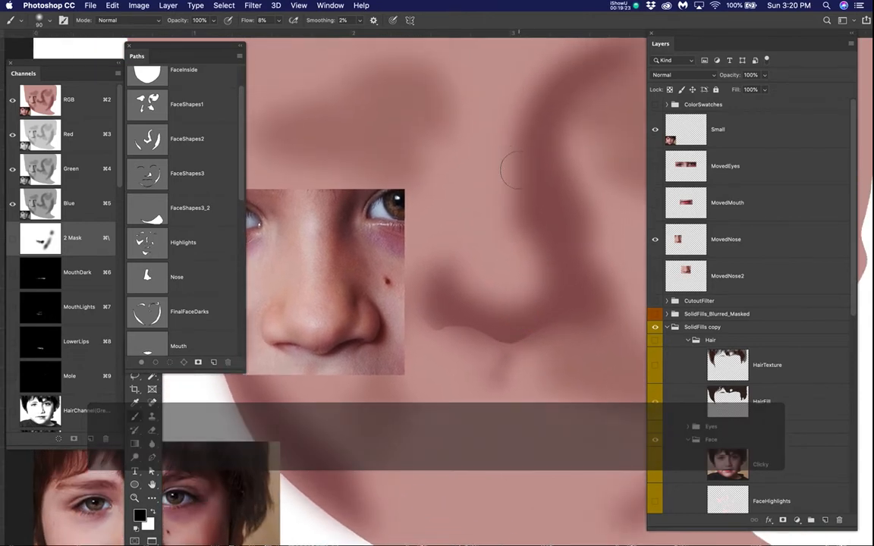
{"action": "key", "text": "bracketright"}
{"action": "key", "text": "bracketright"}
{"action": "key", "text": "bracketright"}
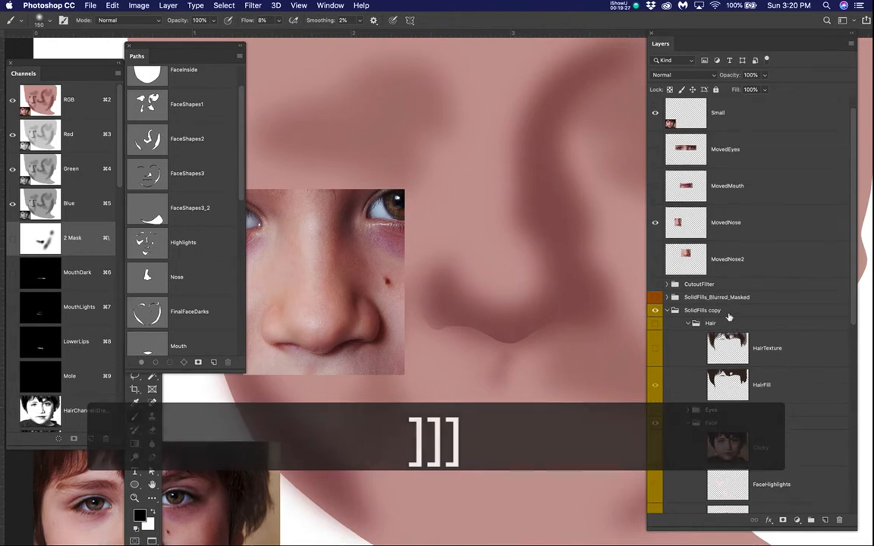
{"action": "scroll", "coordinate": [728, 317], "scroll_direction": "down", "scroll_amount": 5}
{"action": "scroll", "coordinate": [728, 317], "scroll_direction": "down", "scroll_amount": 2}
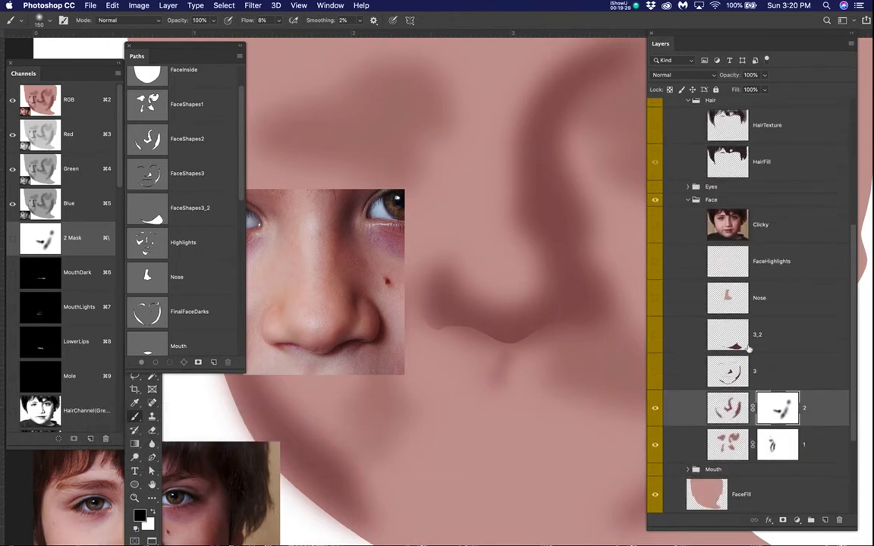
{"action": "left_click", "coordinate": [788, 413]}
{"action": "left_click", "coordinate": [546, 220]}
{"action": "left_click", "coordinate": [562, 234]}
{"action": "left_click", "coordinate": [565, 215]}
{"action": "left_click", "coordinate": [549, 223]}
{"action": "left_click", "coordinate": [564, 202]}
{"action": "left_click", "coordinate": [575, 202]}
{"action": "left_click", "coordinate": [540, 188]}
{"action": "left_click", "coordinate": [544, 168]}
{"action": "left_click", "coordinate": [572, 209]}
{"action": "left_click", "coordinate": [561, 207]}
{"action": "left_click", "coordinate": [553, 234]}
{"action": "left_click", "coordinate": [587, 226]}
{"action": "left_click", "coordinate": [629, 252]}
{"action": "left_click", "coordinate": [597, 226]}
{"action": "left_click", "coordinate": [597, 227]}
{"action": "left_click", "coordinate": [616, 246]}
{"action": "left_click", "coordinate": [622, 243]}
{"action": "left_click", "coordinate": [638, 243]}
{"action": "left_click", "coordinate": [564, 150]}
{"action": "left_click", "coordinate": [543, 152]}
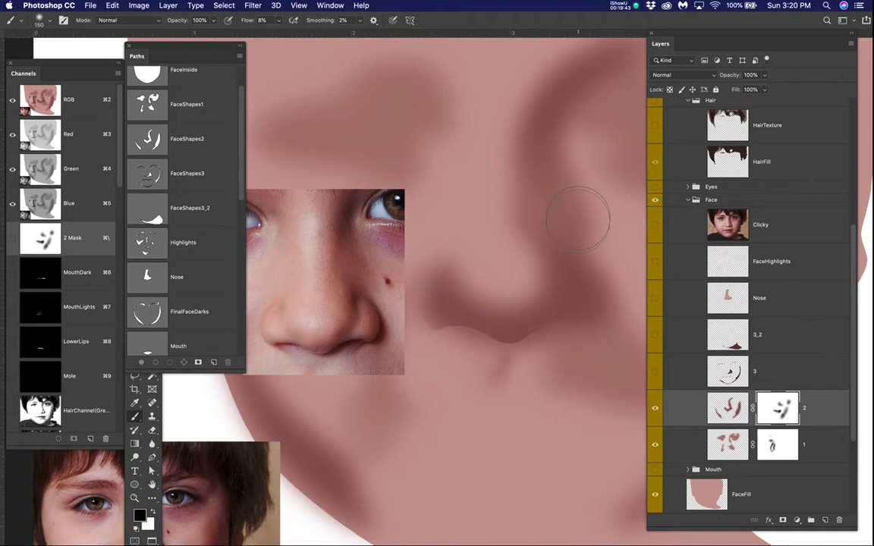
{"action": "left_click", "coordinate": [546, 161]}
Step: Load the Nose path as a selection with hidden edges, and lighten the right nostril wing's edge on layer 2's mask with black at size 80
{"action": "left_click", "coordinate": [150, 279], "text": "super"}
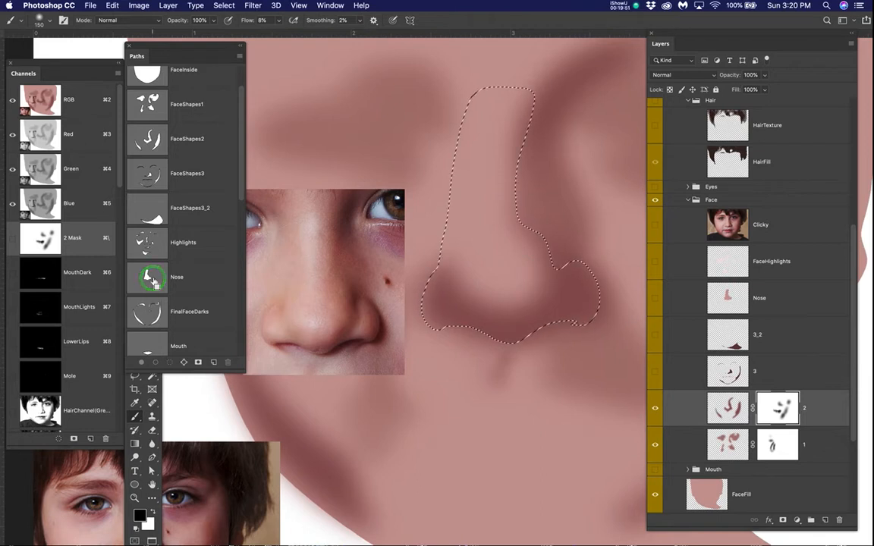
{"action": "key", "text": "super+h"}
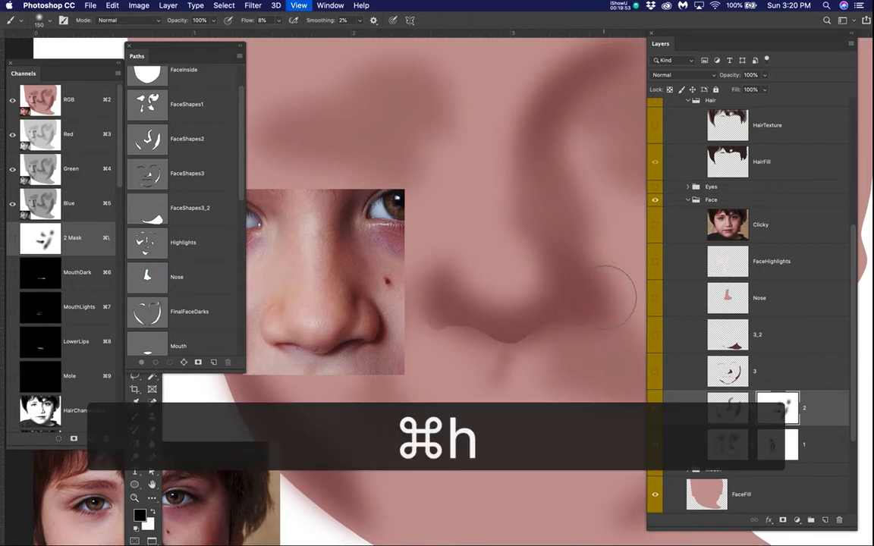
{"action": "key", "text": "bracketleft"}
{"action": "key", "text": "bracketleft"}
{"action": "key", "text": "bracketleft"}
{"action": "key", "text": "bracketleft"}
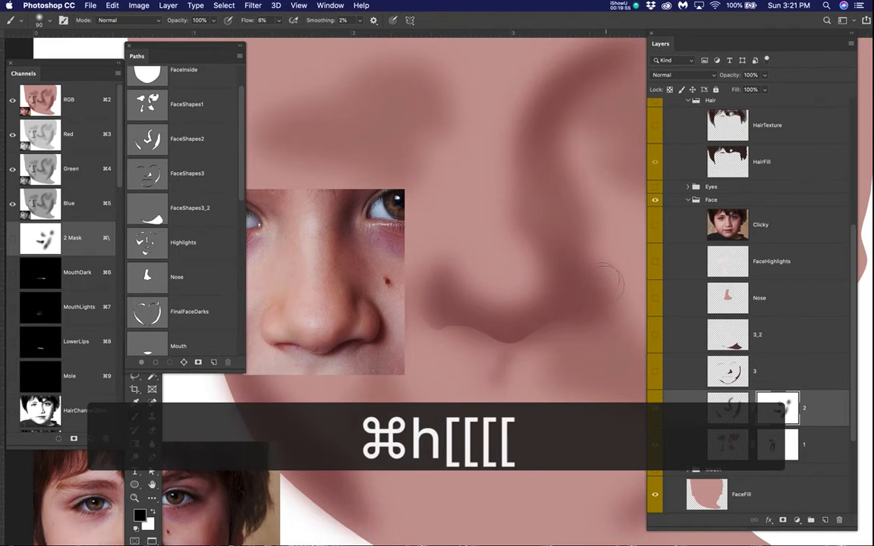
{"action": "mouse_move", "coordinate": [600, 288]}
{"action": "left_mouse_down"}
{"action": "mouse_move", "coordinate": [582, 323]}
{"action": "mouse_move", "coordinate": [567, 319]}
{"action": "mouse_move", "coordinate": [605, 307]}
{"action": "mouse_move", "coordinate": [608, 284]}
{"action": "left_mouse_up"}
{"action": "left_click", "coordinate": [605, 304]}
{"action": "left_click", "coordinate": [605, 297]}
{"action": "left_click", "coordinate": [600, 312]}
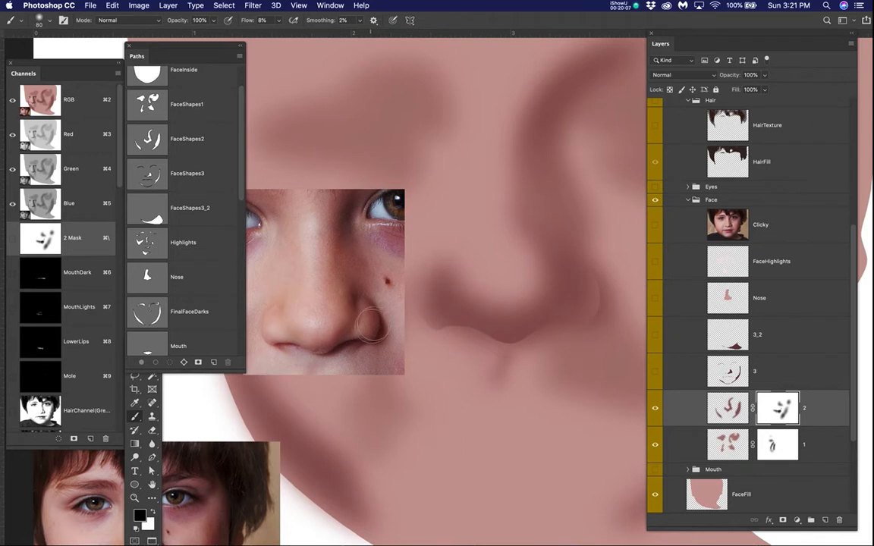
Step: Show the Clicky photo, reduce the brush to size 35, and follow the right nostril wing's highlight with black on layer 2's mask
{"action": "left_click", "coordinate": [656, 227]}
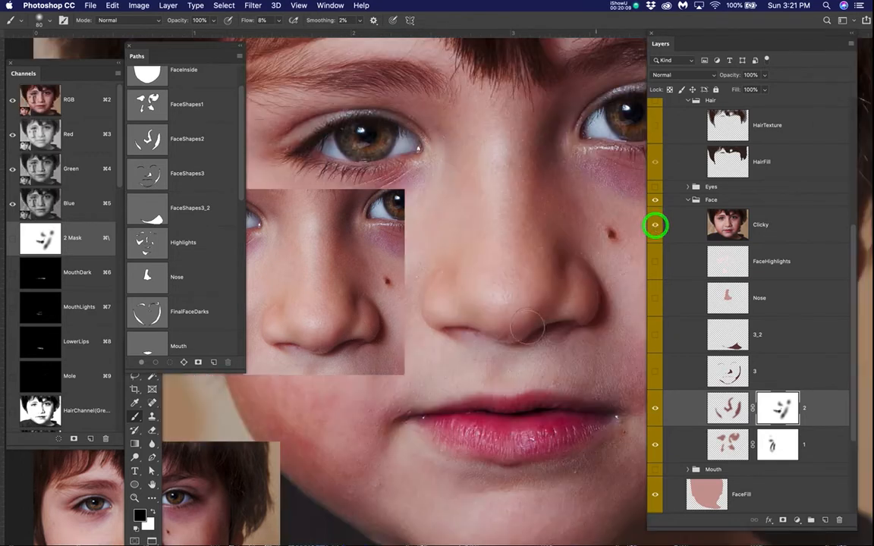
{"action": "scroll", "coordinate": [568, 322], "scroll_direction": "down", "scroll_amount": 3}
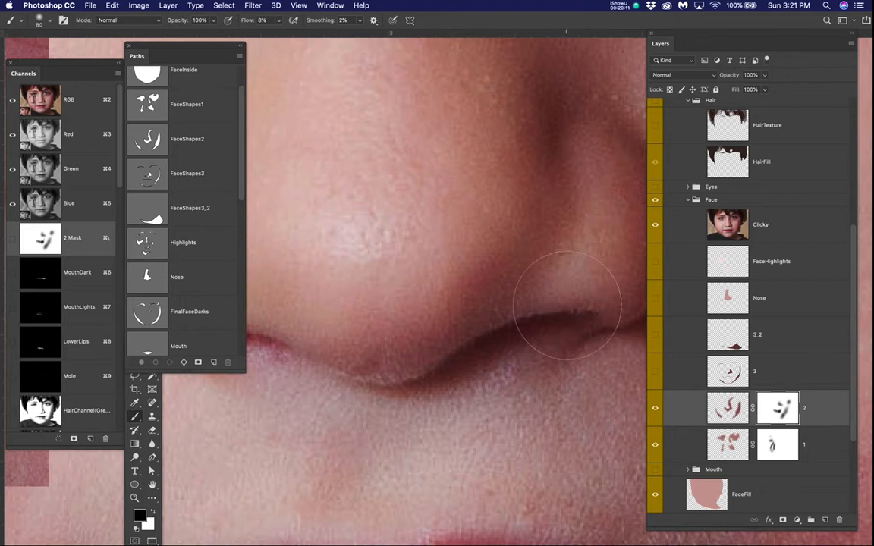
{"action": "left_click_drag", "start_coordinate": [566, 293], "coordinate": [502, 311]}
{"action": "key", "text": "bracketleft"}
{"action": "key", "text": "bracketleft"}
{"action": "key", "text": "bracketleft"}
{"action": "key", "text": "bracketleft"}
{"action": "key", "text": "bracketleft"}
{"action": "key", "text": "bracketleft"}
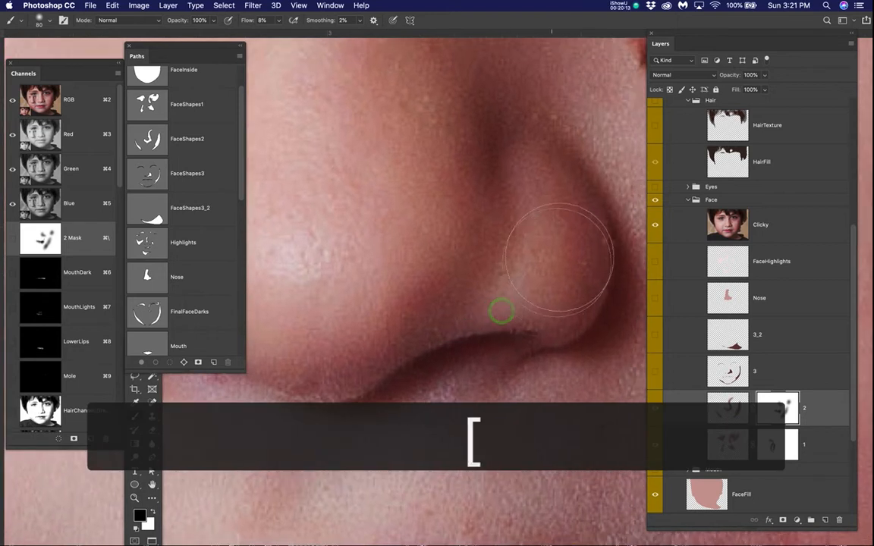
{"action": "mouse_move", "coordinate": [522, 171]}
{"action": "left_mouse_down"}
{"action": "mouse_move", "coordinate": [525, 232]}
{"action": "mouse_move", "coordinate": [513, 289]}
{"action": "mouse_move", "coordinate": [493, 309]}
{"action": "left_mouse_up"}
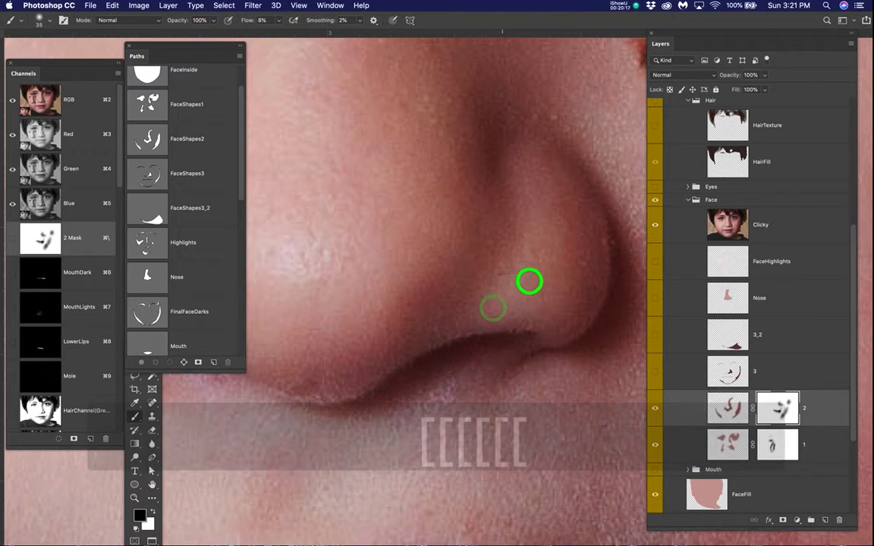
{"action": "mouse_move", "coordinate": [531, 199]}
{"action": "left_mouse_down"}
{"action": "mouse_move", "coordinate": [529, 186]}
{"action": "mouse_move", "coordinate": [519, 279]}
{"action": "mouse_move", "coordinate": [507, 298]}
{"action": "left_mouse_up"}
{"action": "left_click", "coordinate": [538, 274]}
{"action": "left_click", "coordinate": [510, 290]}
{"action": "left_click", "coordinate": [537, 290]}
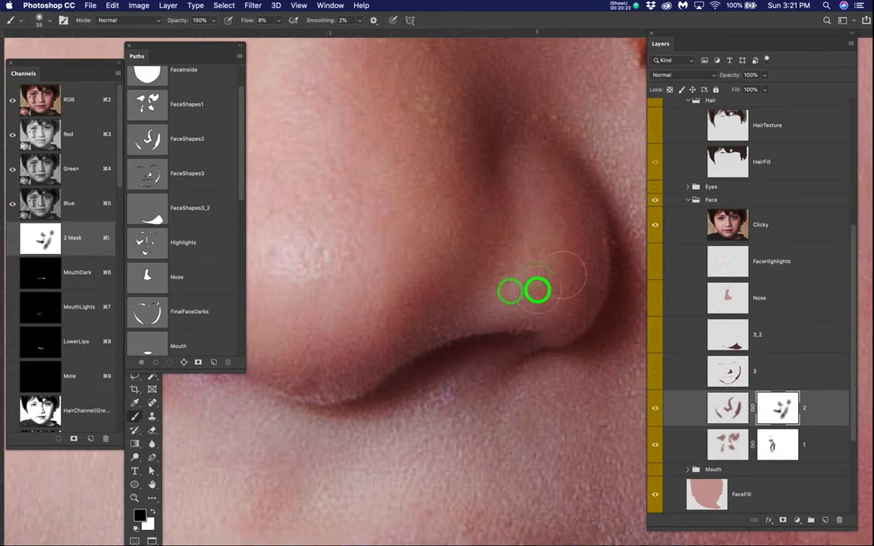
Step: Hide the Clicky photo and paint the highlight within the right nostril wing on layer 2's mask with black at size 35
{"action": "left_click", "coordinate": [655, 225]}
{"action": "left_click", "coordinate": [519, 277]}
{"action": "left_click", "coordinate": [530, 281]}
{"action": "left_click", "coordinate": [525, 296]}
{"action": "left_click", "coordinate": [541, 270]}
{"action": "left_click", "coordinate": [546, 249]}
{"action": "left_click", "coordinate": [534, 239]}
{"action": "scroll", "coordinate": [533, 242], "scroll_direction": "down", "scroll_amount": 3}
{"action": "scroll", "coordinate": [533, 242], "scroll_direction": "down", "scroll_amount": 6}
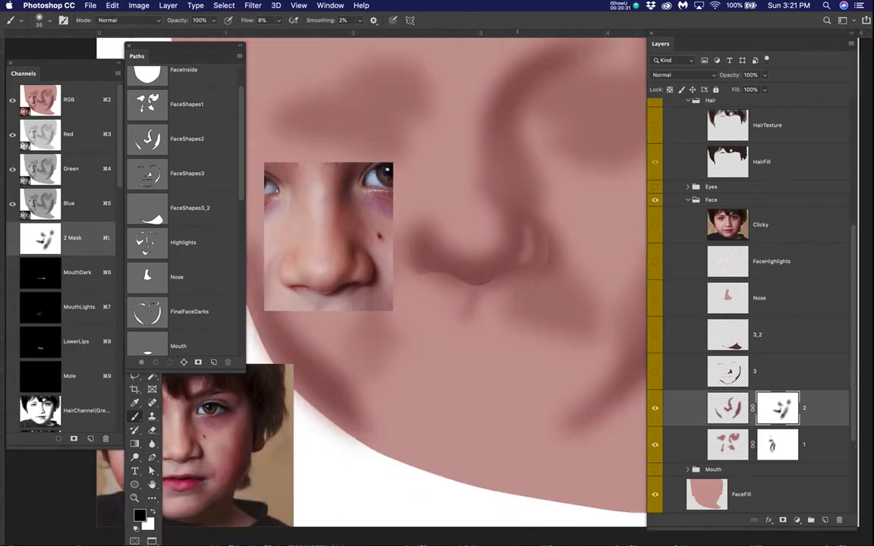
Step: Broaden and blend the right nostril wing's highlight on layer 2's mask with black at brush size 45
{"action": "scroll", "coordinate": [558, 238], "scroll_direction": "up", "scroll_amount": 4}
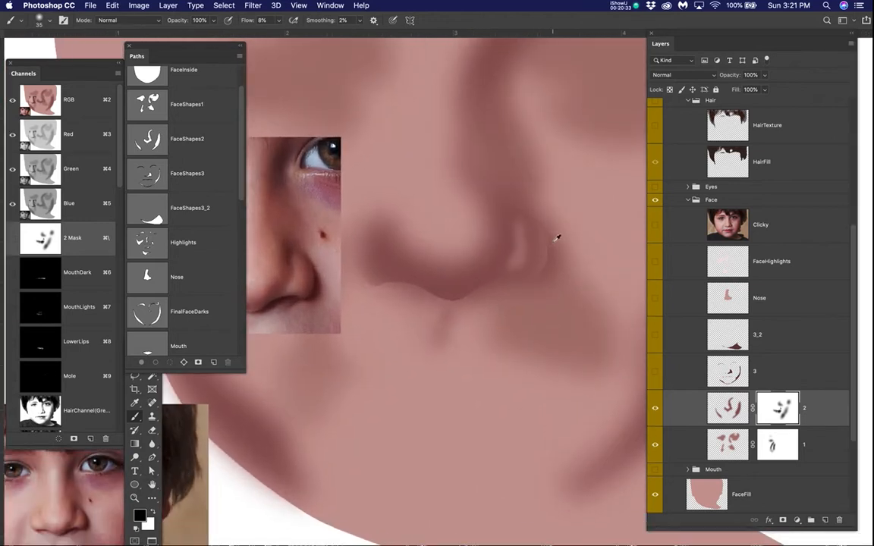
{"action": "key", "text": "bracketright"}
{"action": "key", "text": "bracketright"}
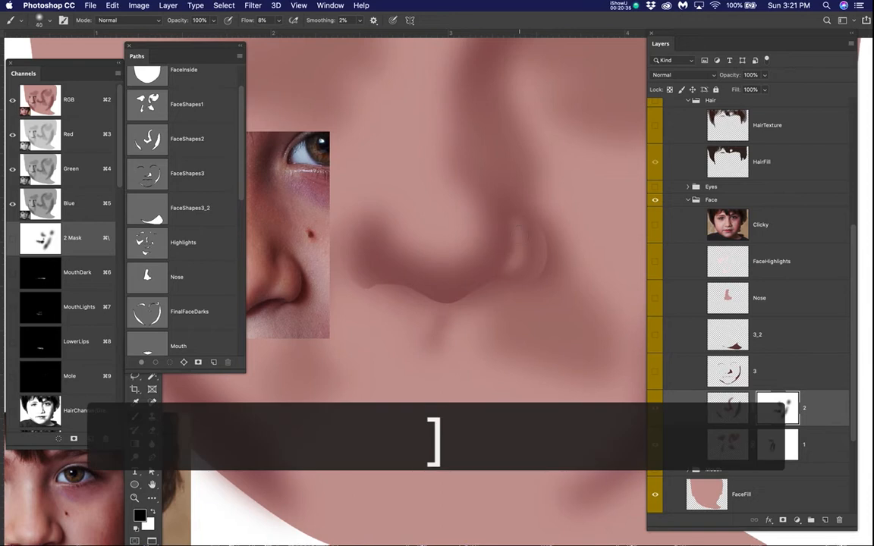
{"action": "left_click", "coordinate": [524, 232]}
{"action": "left_click", "coordinate": [528, 240]}
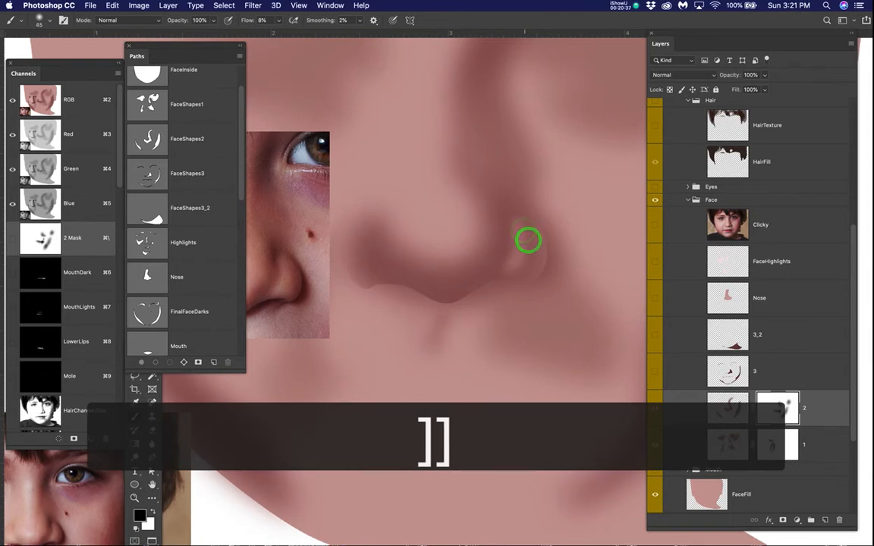
{"action": "scroll", "coordinate": [526, 248], "scroll_direction": "up", "scroll_amount": 4}
{"action": "left_click", "coordinate": [527, 227]}
{"action": "left_click", "coordinate": [523, 204]}
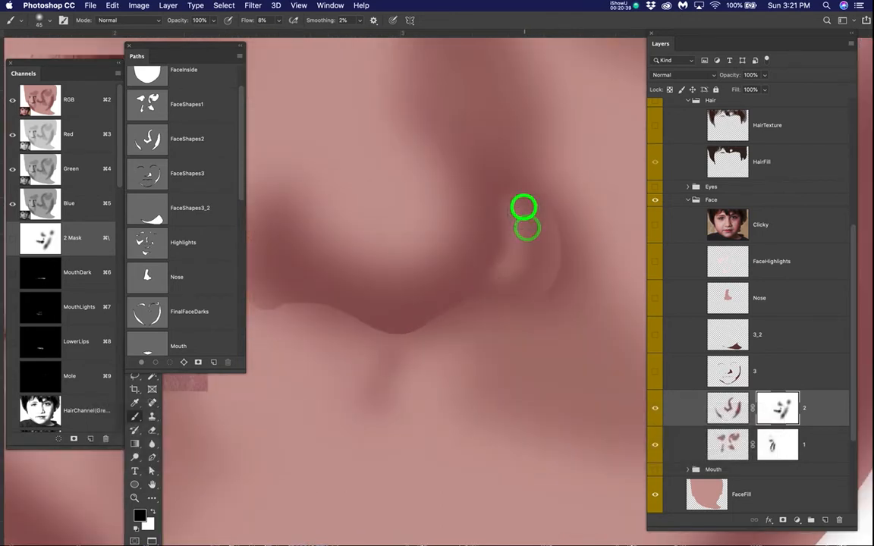
{"action": "left_click", "coordinate": [510, 190]}
{"action": "left_click", "coordinate": [527, 259]}
{"action": "left_click", "coordinate": [516, 273]}
{"action": "left_click", "coordinate": [512, 280]}
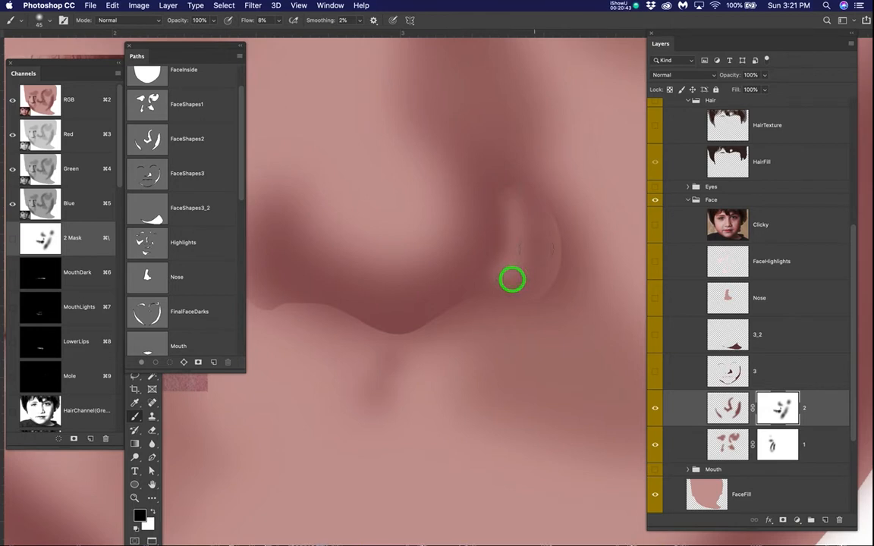
Step: Restore shadow around the top and lower end of the nostril highlight on layer 2's mask with white at size 45
{"action": "key", "text": "x"}
{"action": "left_click", "coordinate": [505, 175]}
{"action": "left_click", "coordinate": [512, 177]}
{"action": "left_click", "coordinate": [505, 183]}
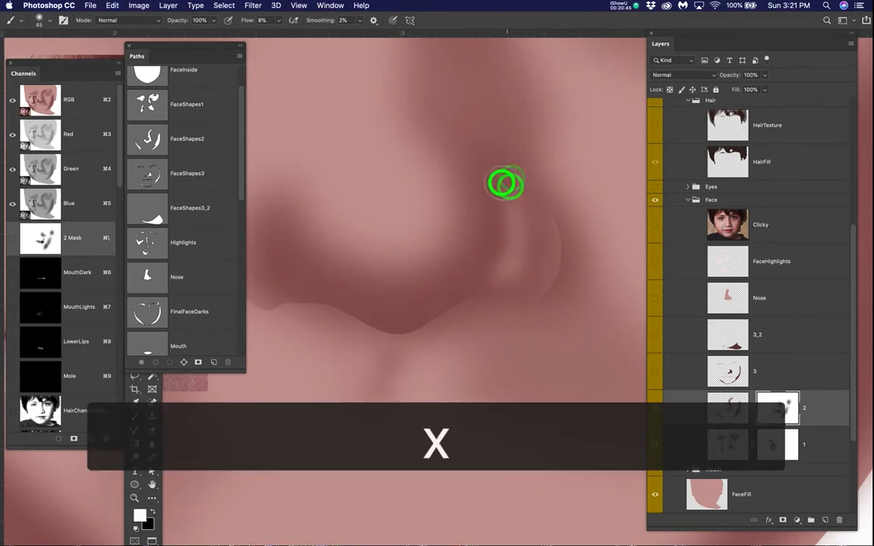
{"action": "left_click", "coordinate": [510, 178]}
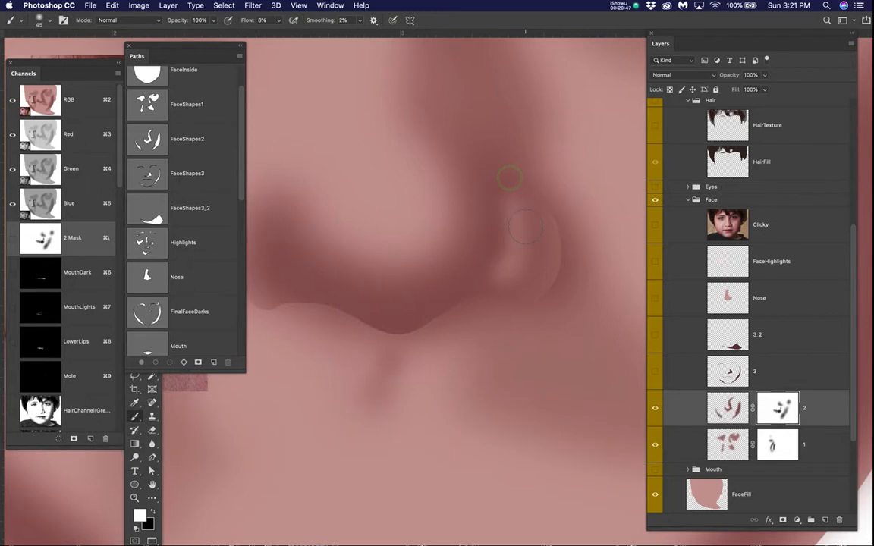
{"action": "left_click", "coordinate": [523, 223]}
{"action": "left_click", "coordinate": [518, 248]}
{"action": "left_click", "coordinate": [512, 263]}
{"action": "left_click", "coordinate": [499, 271]}
{"action": "left_click", "coordinate": [504, 270]}
{"action": "left_click", "coordinate": [509, 269]}
{"action": "left_click", "coordinate": [532, 267]}
{"action": "scroll", "coordinate": [540, 257], "scroll_direction": "down", "scroll_amount": 5}
{"action": "scroll", "coordinate": [543, 252], "scroll_direction": "down", "scroll_amount": 3}
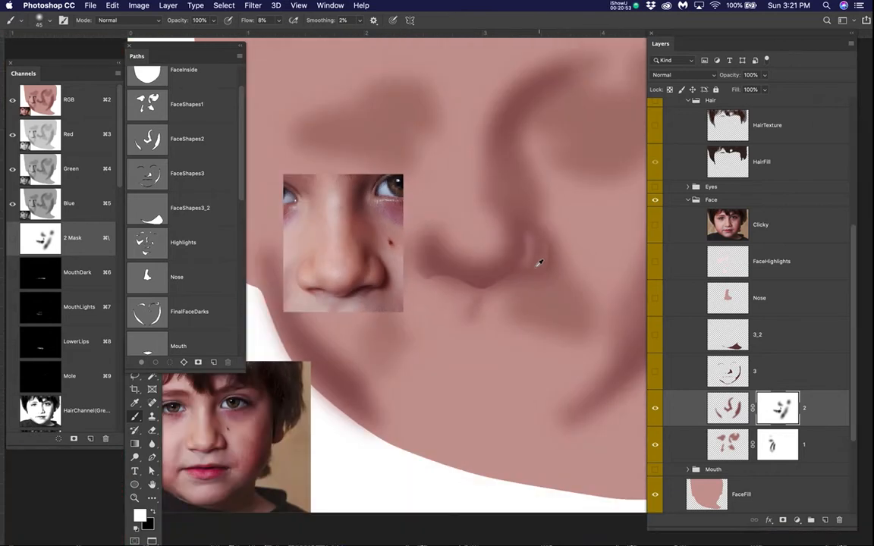
Step: Compare the painted nostril shading with the Clicky photo, leaving the photo shown at a close view of the nose
{"action": "scroll", "coordinate": [492, 282], "scroll_direction": "up", "scroll_amount": 2}
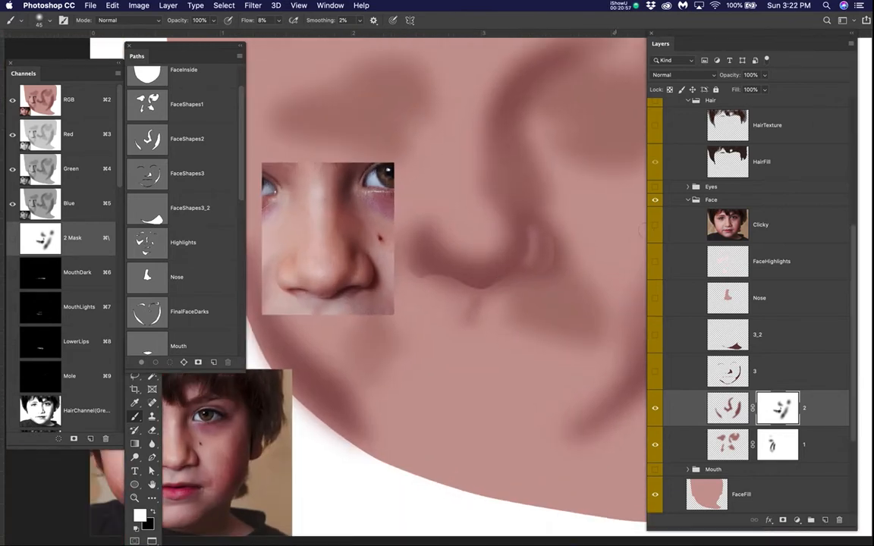
{"action": "left_click", "coordinate": [655, 226]}
{"action": "left_click", "coordinate": [656, 226]}
{"action": "left_click", "coordinate": [655, 226]}
{"action": "scroll", "coordinate": [516, 244], "scroll_direction": "up", "scroll_amount": 3}
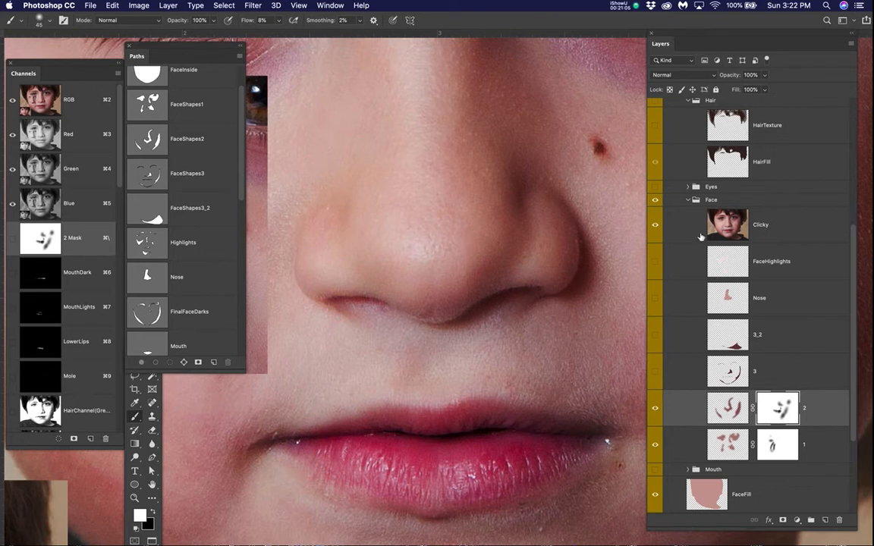
Step: Hide the Clicky photo and lighten the nose tip and inner edge of the bridge shadow on layer 2's mask with black at size 70
{"action": "key", "text": "x"}
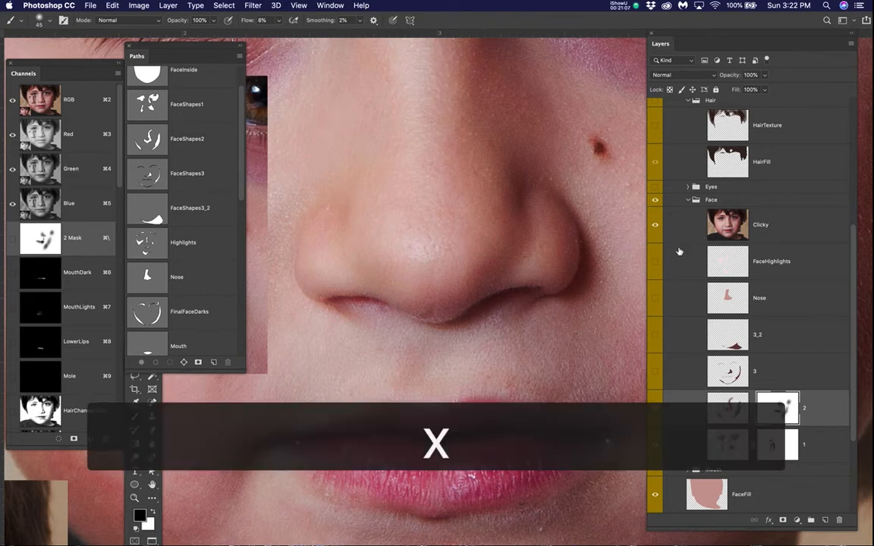
{"action": "key", "text": "bracketright"}
{"action": "key", "text": "bracketright"}
{"action": "key", "text": "bracketright"}
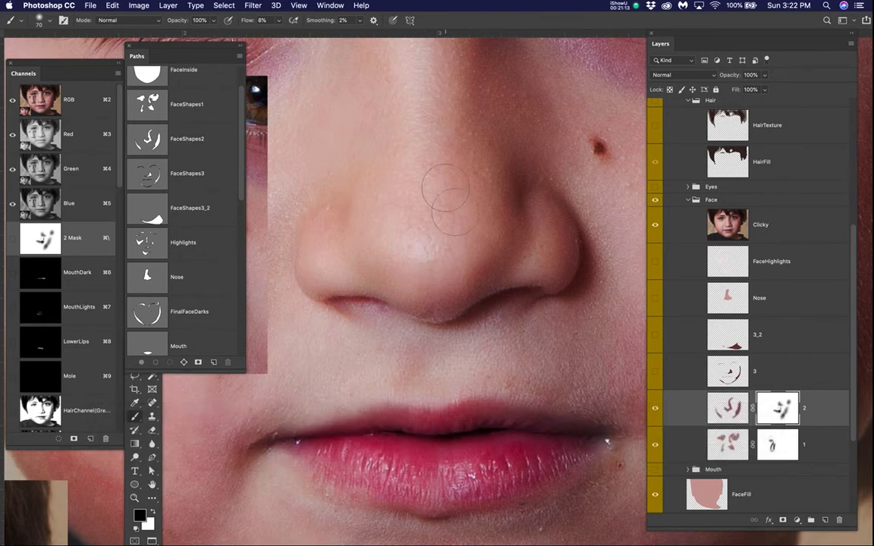
{"action": "left_click", "coordinate": [654, 224]}
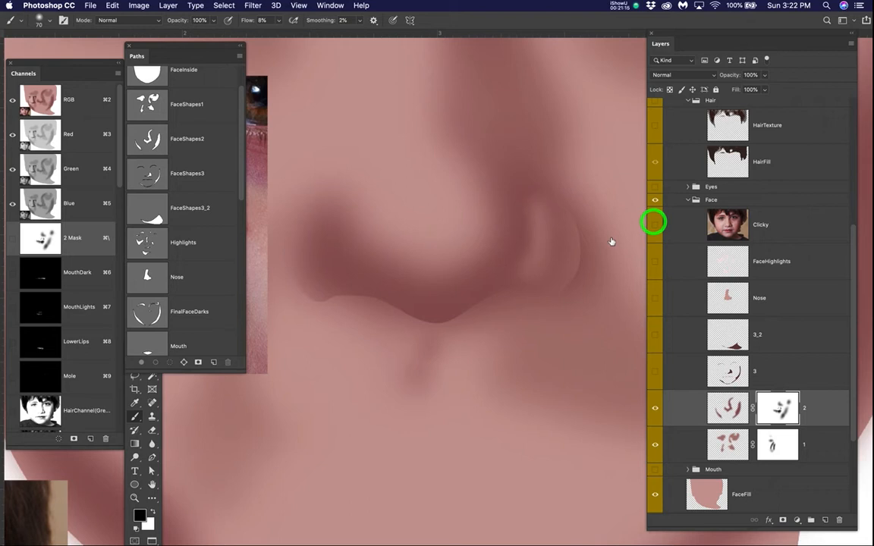
{"action": "left_click", "coordinate": [474, 231]}
{"action": "mouse_move", "coordinate": [474, 231]}
{"action": "left_mouse_down"}
{"action": "mouse_move", "coordinate": [442, 262]}
{"action": "mouse_move", "coordinate": [393, 249]}
{"action": "left_mouse_up"}
{"action": "left_click", "coordinate": [386, 244]}
{"action": "left_click", "coordinate": [448, 249]}
{"action": "left_click", "coordinate": [479, 216]}
{"action": "left_click", "coordinate": [482, 199]}
{"action": "left_click", "coordinate": [470, 167]}
{"action": "left_click", "coordinate": [452, 141]}
{"action": "left_click", "coordinate": [447, 135]}
{"action": "left_click", "coordinate": [429, 120]}
{"action": "scroll", "coordinate": [482, 198], "scroll_direction": "down", "scroll_amount": 1}
{"action": "scroll", "coordinate": [501, 202], "scroll_direction": "down", "scroll_amount": 5}
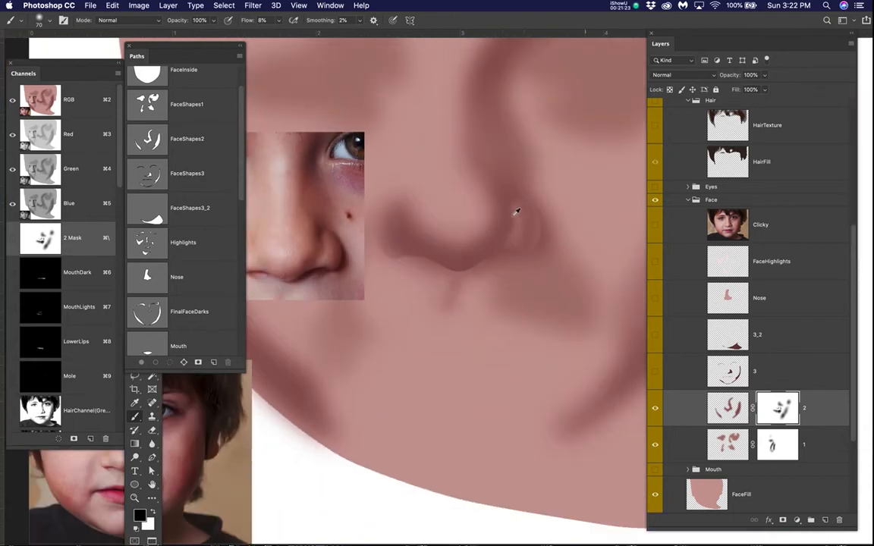
Step: Compare the whole face's shading with the Clicky photo repeatedly, leaving the photo hidden
{"action": "left_click", "coordinate": [655, 225]}
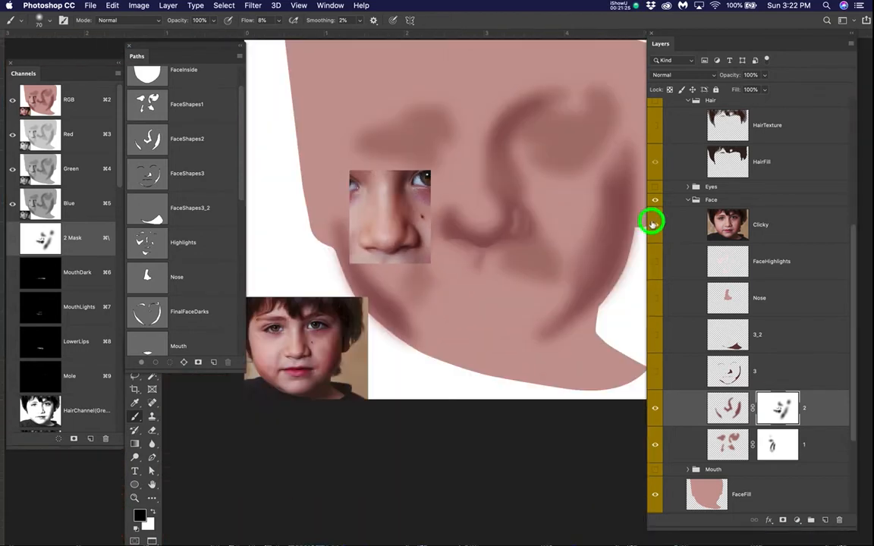
{"action": "left_click", "coordinate": [655, 225]}
{"action": "left_click", "coordinate": [655, 224]}
{"action": "left_click", "coordinate": [655, 225]}
{"action": "left_click", "coordinate": [654, 224]}
{"action": "left_click", "coordinate": [654, 224]}
{"action": "left_click", "coordinate": [654, 224]}
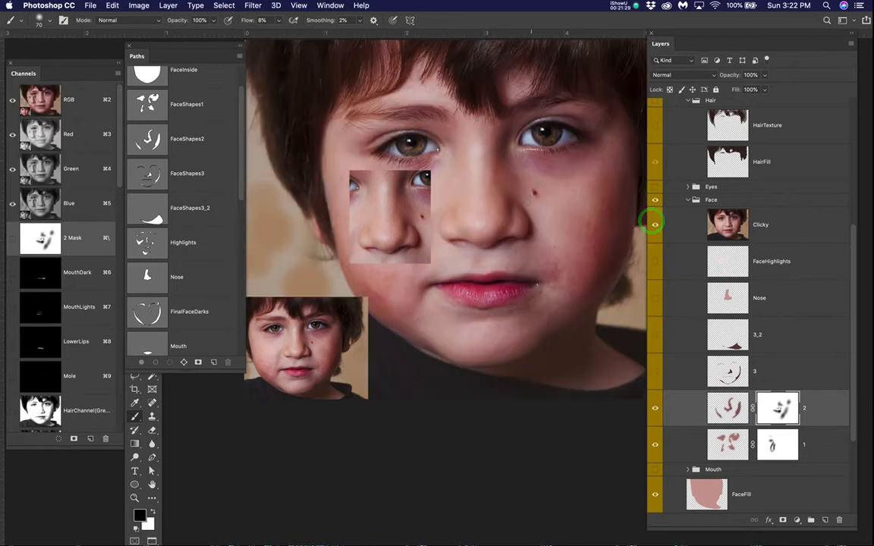
{"action": "scroll", "coordinate": [520, 194], "scroll_direction": "up", "scroll_amount": 3}
{"action": "left_click", "coordinate": [654, 225]}
Step: Clear the nose selection and soften the inner edge of the shadow above the nostril on layer 2's mask with black at size 70
{"action": "left_click_drag", "start_coordinate": [462, 179], "coordinate": [477, 201]}
{"action": "key", "text": "super+z"}
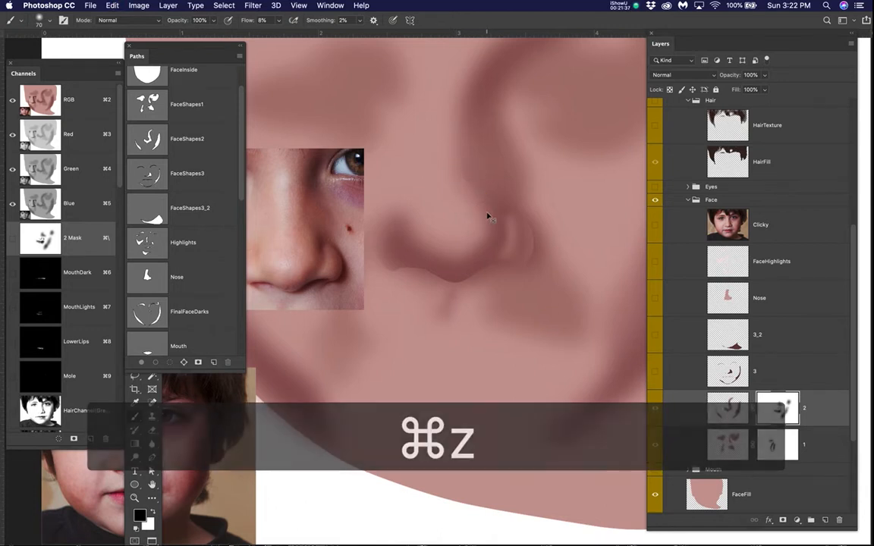
{"action": "key", "text": "super+h"}
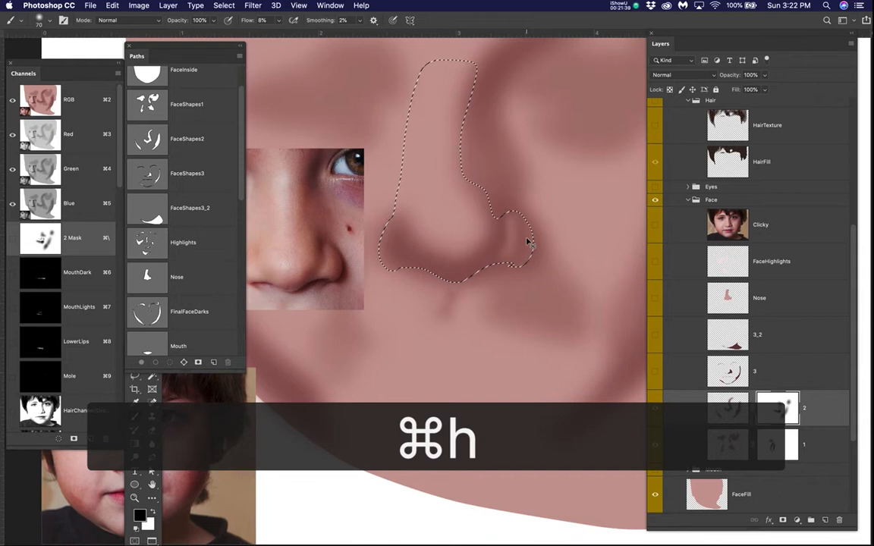
{"action": "key", "text": "super+d"}
{"action": "mouse_move", "coordinate": [483, 194]}
{"action": "left_mouse_down"}
{"action": "mouse_move", "coordinate": [486, 217]}
{"action": "mouse_move", "coordinate": [468, 178]}
{"action": "mouse_move", "coordinate": [474, 182]}
{"action": "left_mouse_up"}
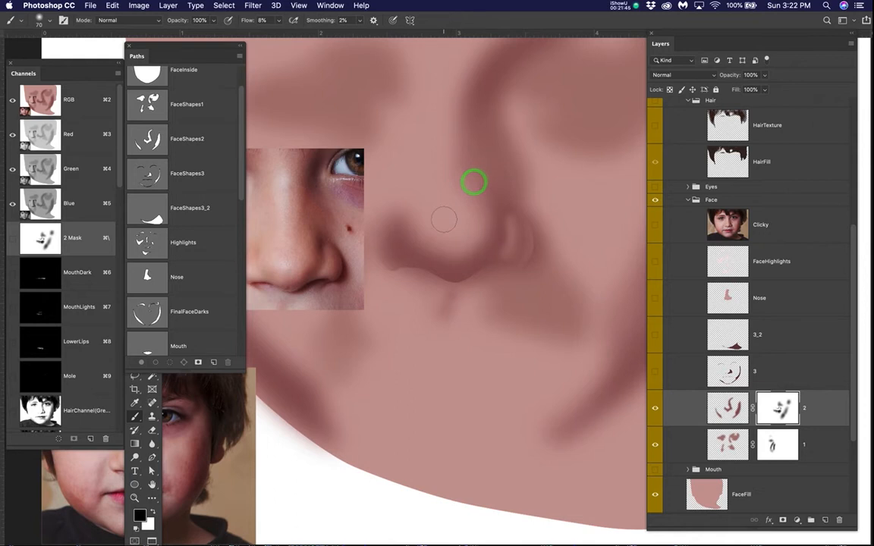
{"action": "left_click_drag", "start_coordinate": [457, 253], "coordinate": [515, 254]}
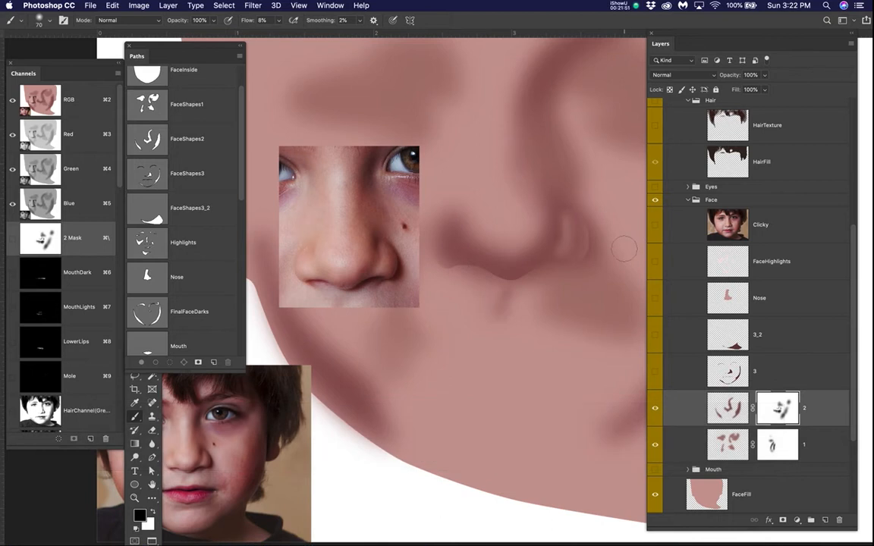
Step: Compare the painted nose shading with the Clicky photo, leaving the photo hidden at a close view of the nose
{"action": "left_click", "coordinate": [656, 224]}
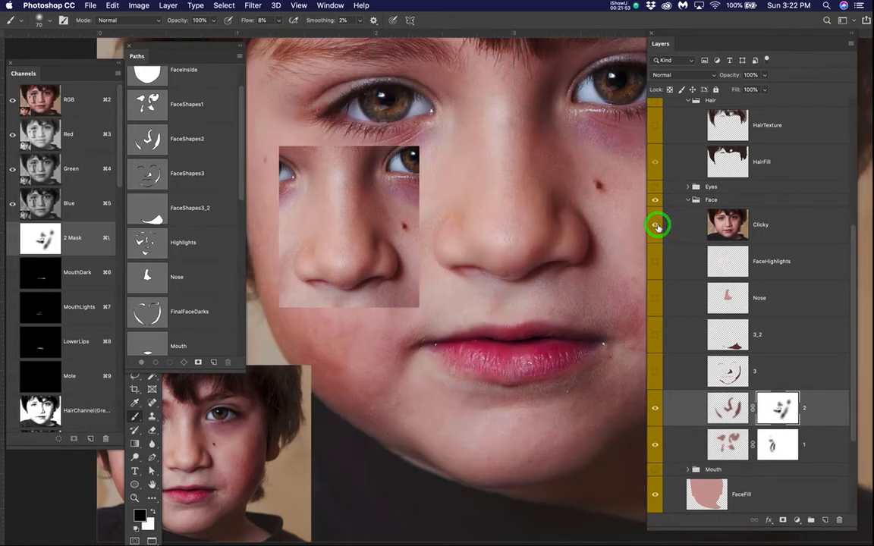
{"action": "left_click", "coordinate": [656, 225]}
{"action": "scroll", "coordinate": [461, 229], "scroll_direction": "up", "scroll_amount": 3}
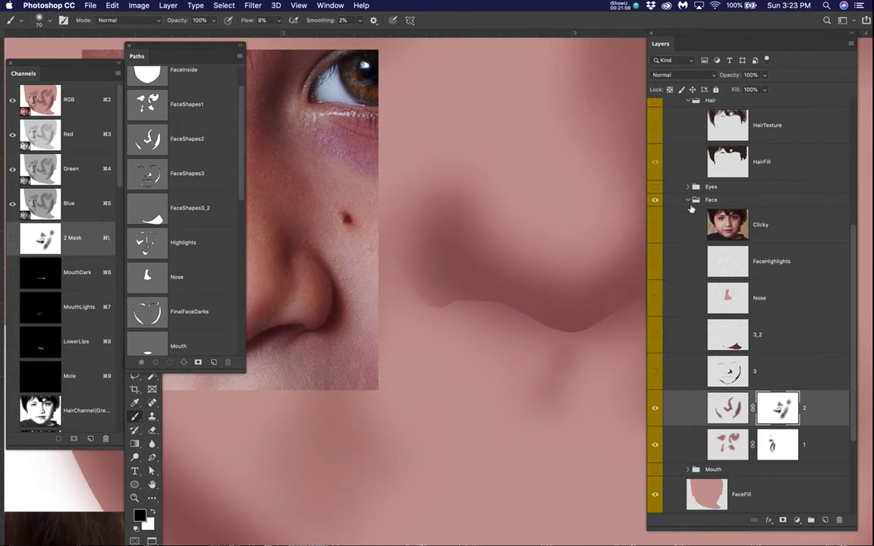
{"action": "left_click_drag", "start_coordinate": [606, 177], "coordinate": [610, 226]}
{"action": "scroll", "coordinate": [501, 208], "scroll_direction": "down", "scroll_amount": 3}
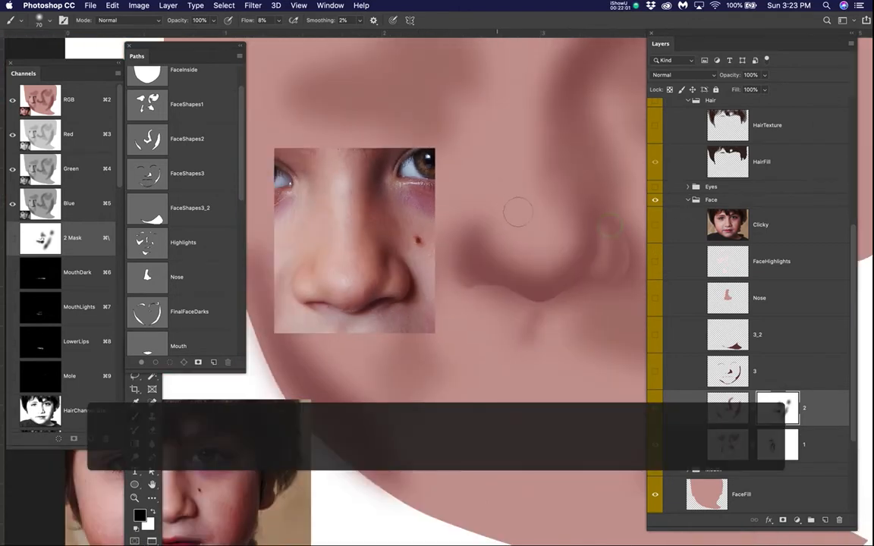
{"action": "left_click_drag", "start_coordinate": [499, 215], "coordinate": [519, 230]}
Step: Select the MovedNose layer and move the nose reference photo slightly up and to the left, away from the painted nose
{"action": "key", "text": "v"}
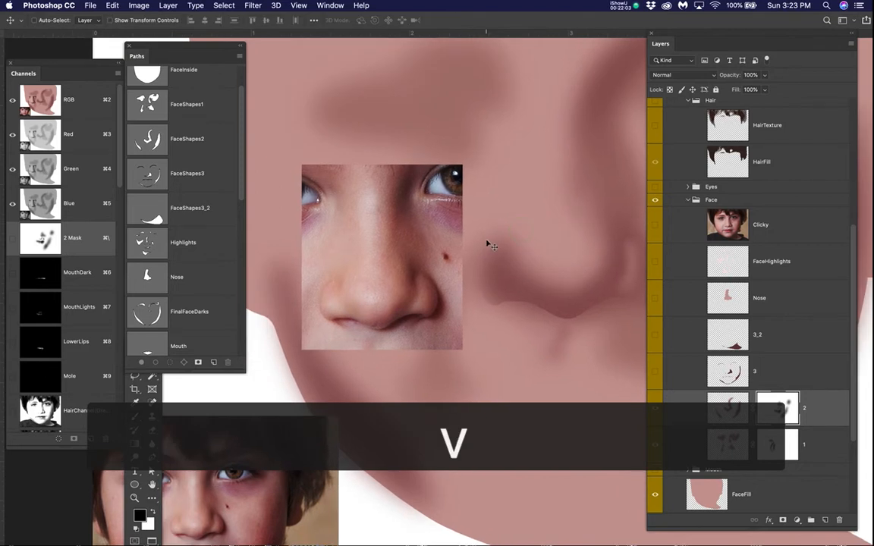
{"action": "right_click", "coordinate": [404, 243]}
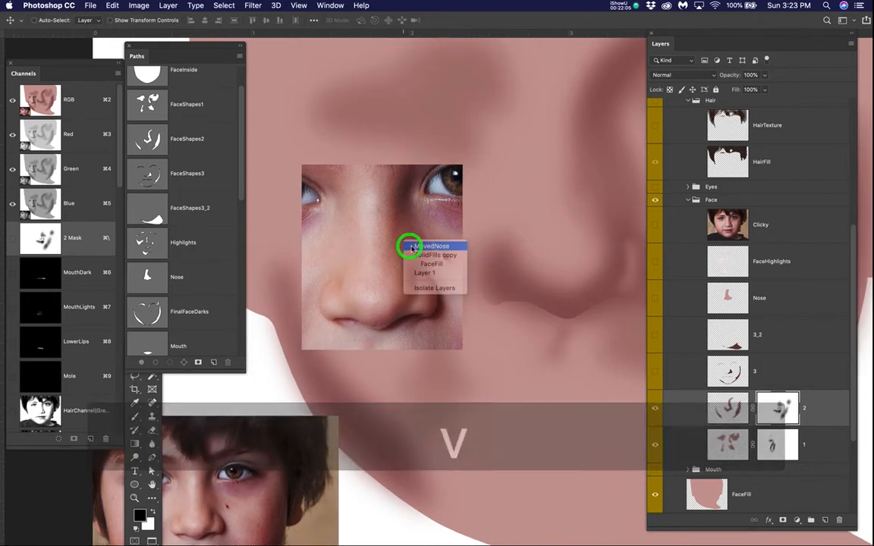
{"action": "left_click", "coordinate": [410, 243]}
{"action": "left_click_drag", "start_coordinate": [411, 242], "coordinate": [415, 223]}
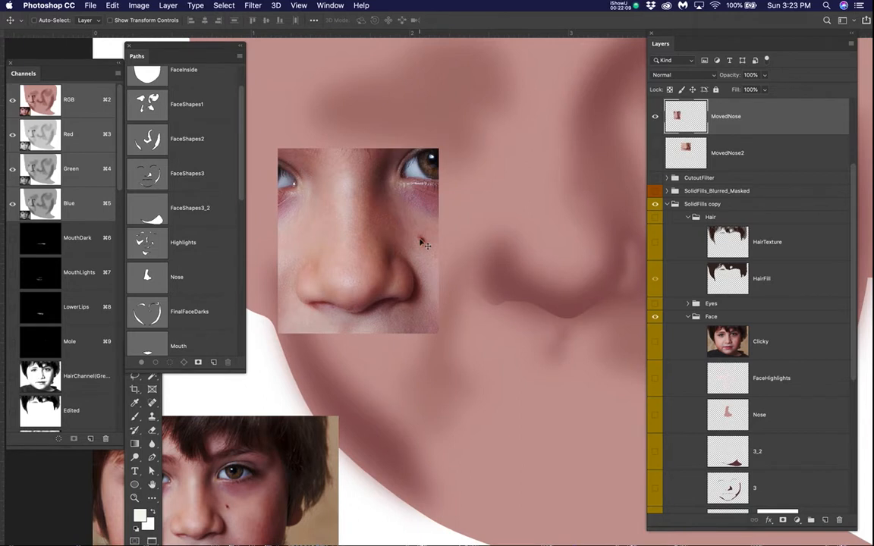
Step: Select layer 2 in the Face group and target its mask for painting
{"action": "right_click", "coordinate": [500, 277]}
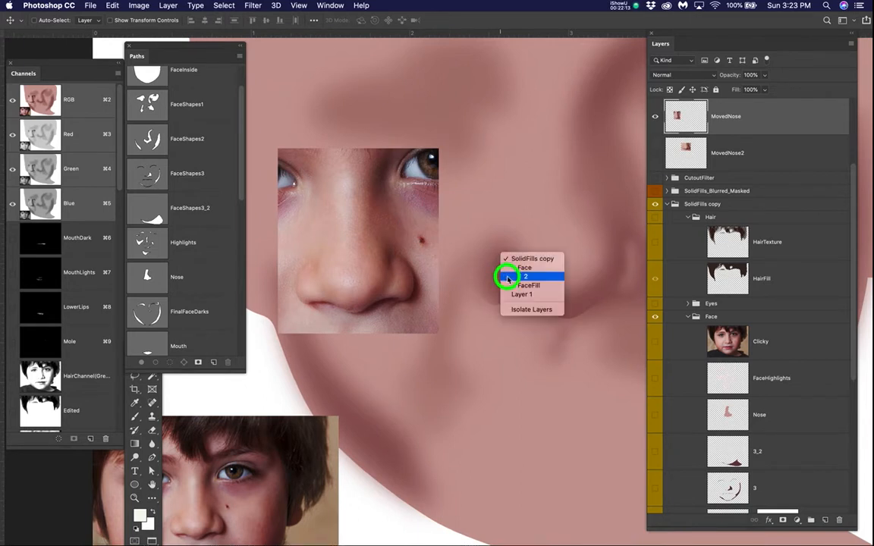
{"action": "left_click", "coordinate": [503, 279]}
{"action": "scroll", "coordinate": [721, 384], "scroll_direction": "down", "scroll_amount": 3}
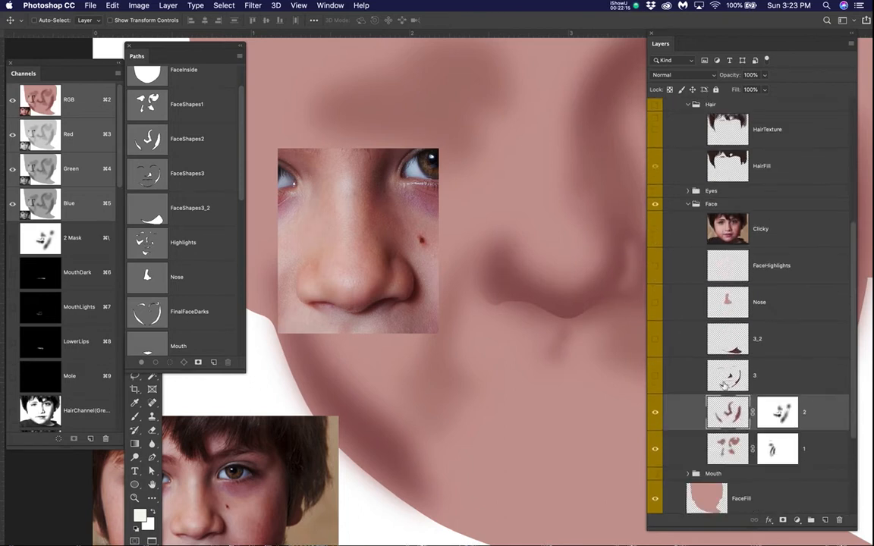
{"action": "left_click", "coordinate": [775, 418]}
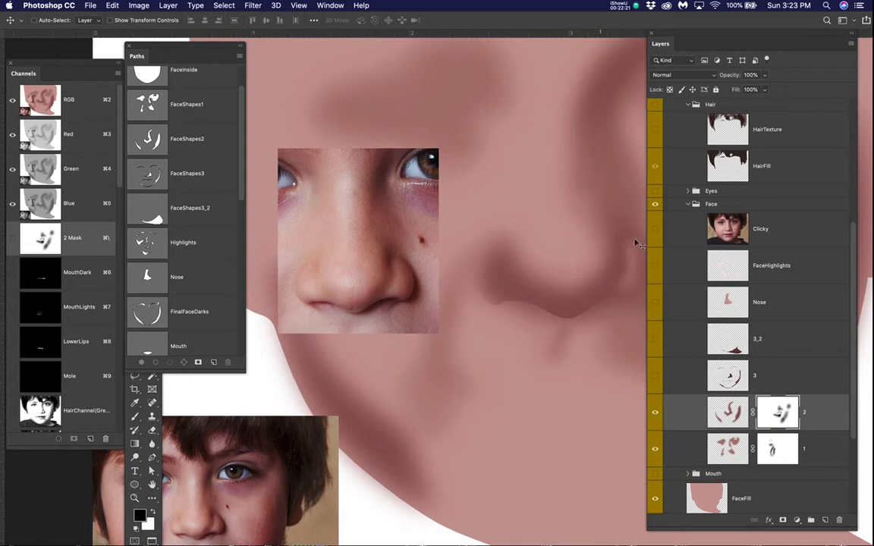
Step: Show the Clicky photo, load the Nose path as a selection, invert it and hide the selection edges
{"action": "left_click", "coordinate": [655, 228]}
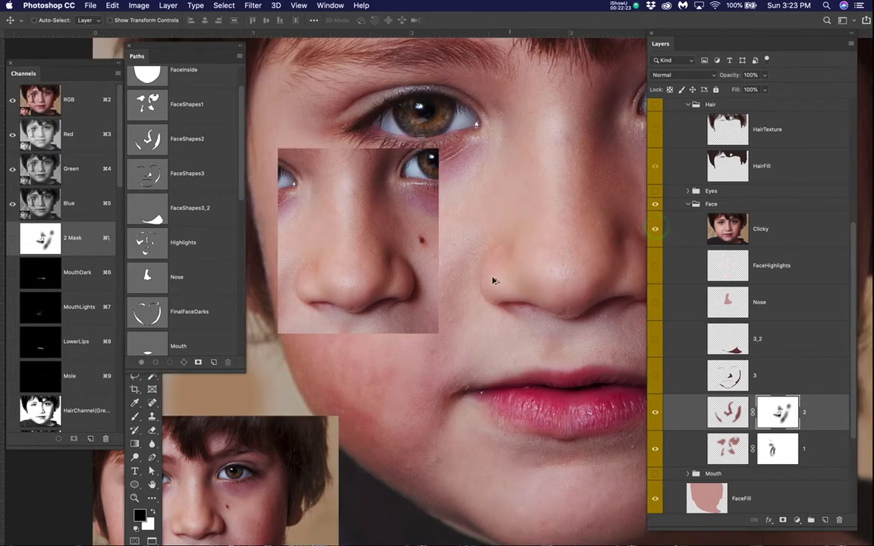
{"action": "scroll", "coordinate": [489, 272], "scroll_direction": "up", "scroll_amount": 3}
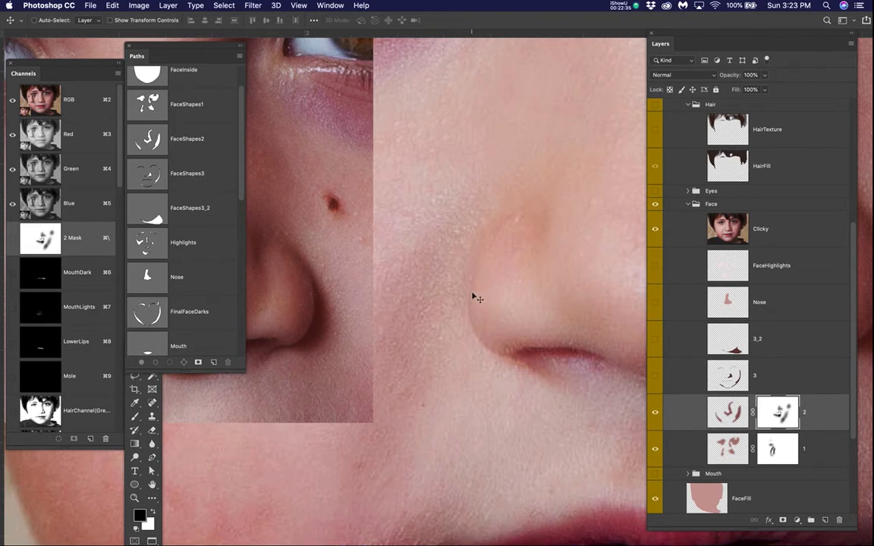
{"action": "left_click", "coordinate": [148, 280]}
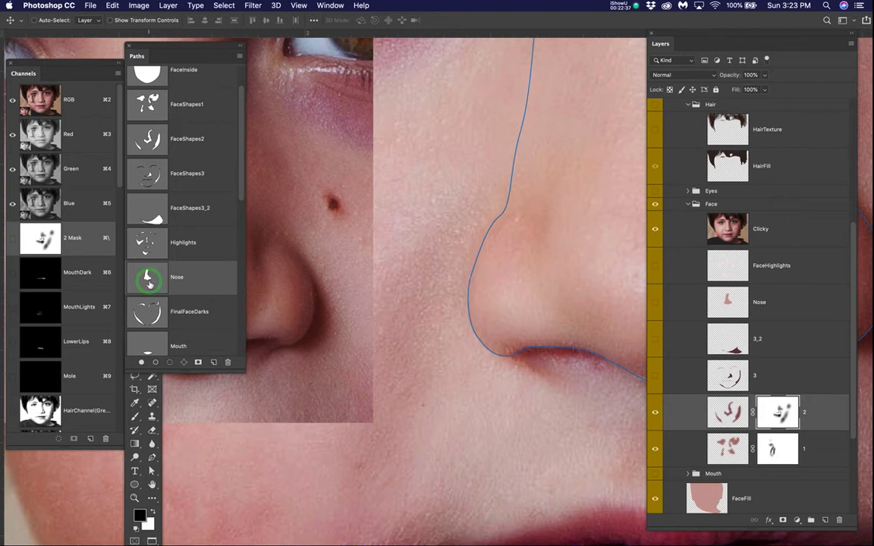
{"action": "left_click", "coordinate": [148, 282], "text": "super"}
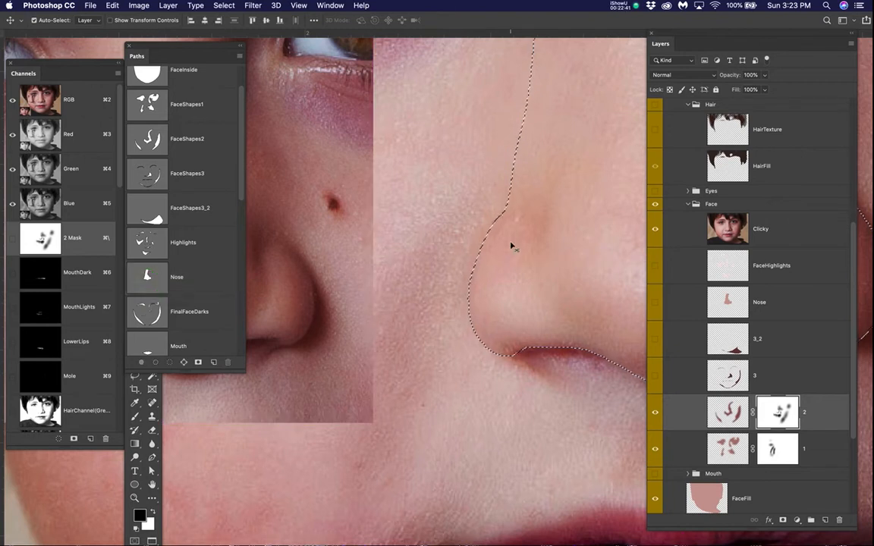
{"action": "key", "text": "super+shift+i"}
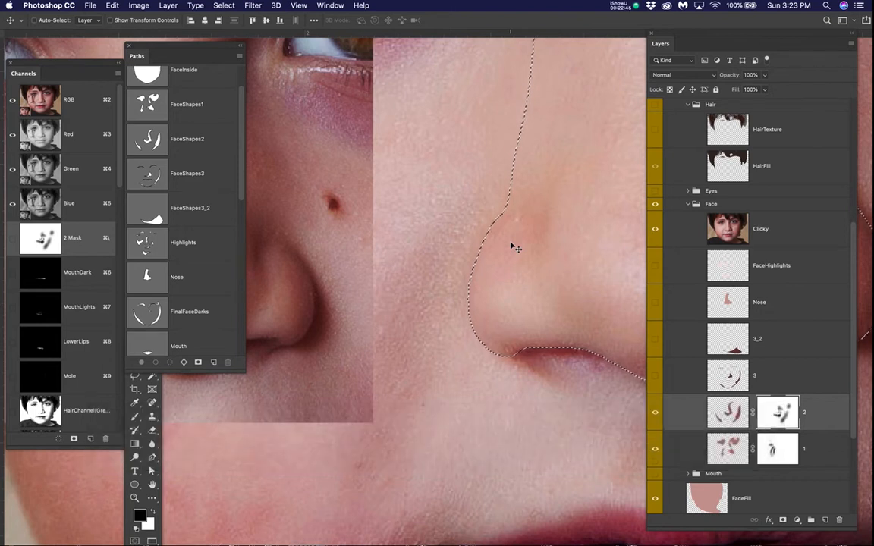
{"action": "key", "text": "super+h"}
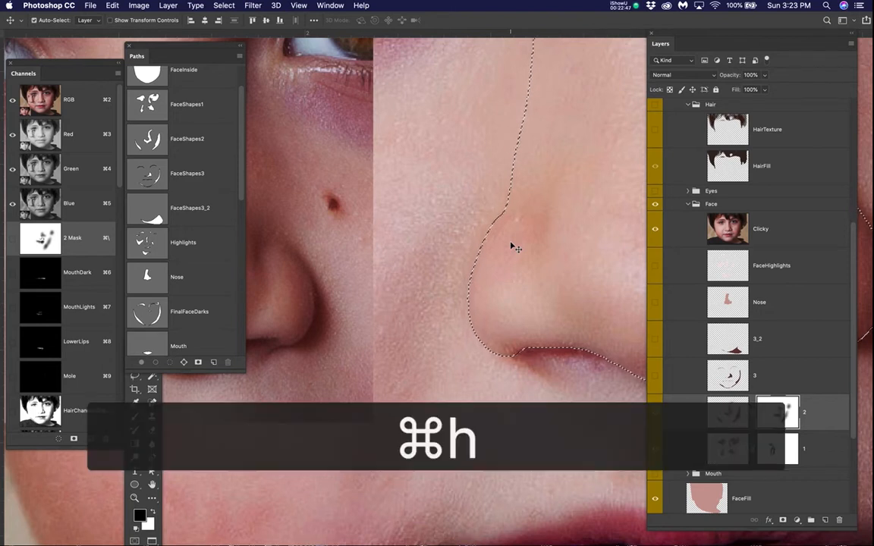
Step: Hide the Clicky photo and lighten the cheek along the outer edge of the nostril wing on layer 2's mask with black at sizes 100 and 90
{"action": "left_click", "coordinate": [655, 229]}
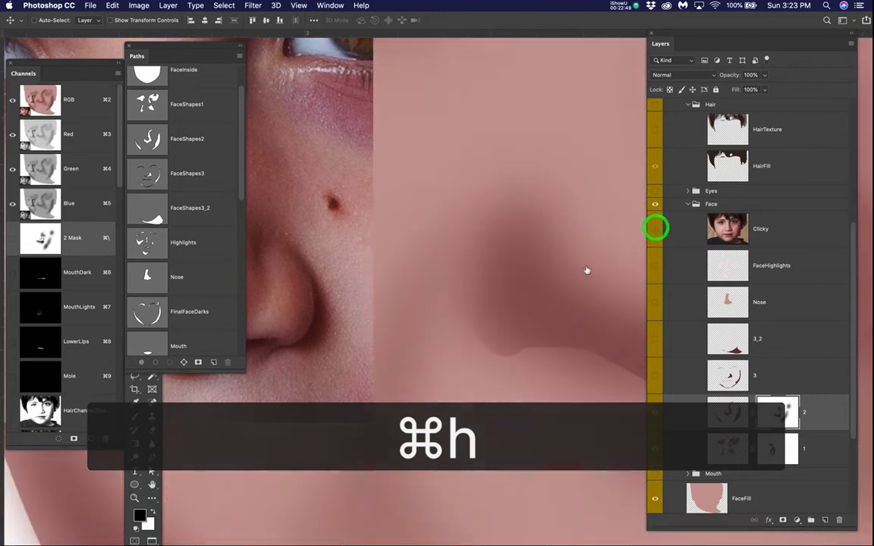
{"action": "scroll", "coordinate": [474, 307], "scroll_direction": "down", "scroll_amount": 3}
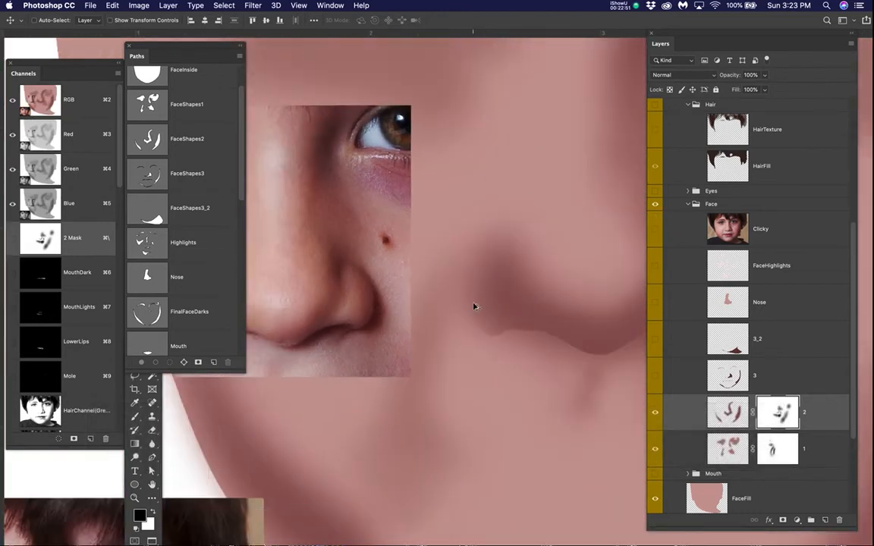
{"action": "left_click_drag", "start_coordinate": [472, 309], "coordinate": [542, 280]}
{"action": "key", "text": "b"}
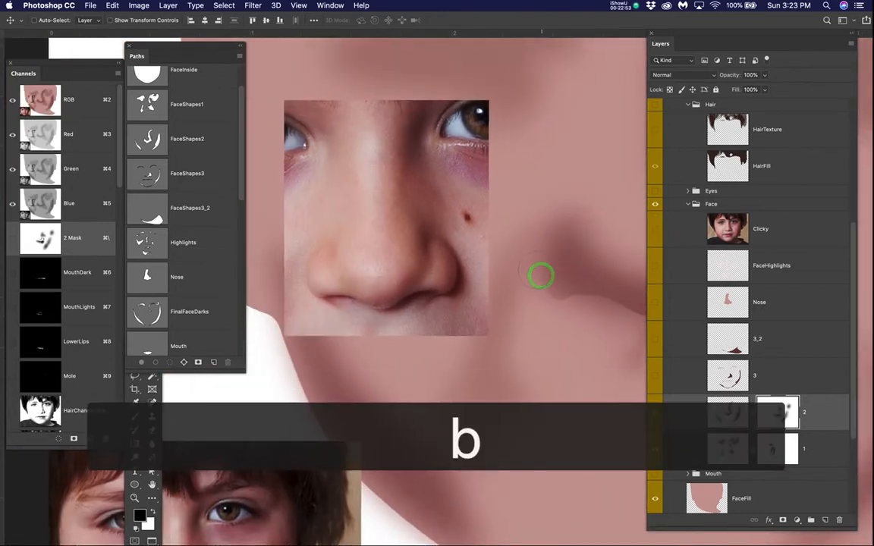
{"action": "key", "text": "bracketright"}
{"action": "key", "text": "bracketright"}
{"action": "key", "text": "bracketright"}
{"action": "key", "text": "bracketright"}
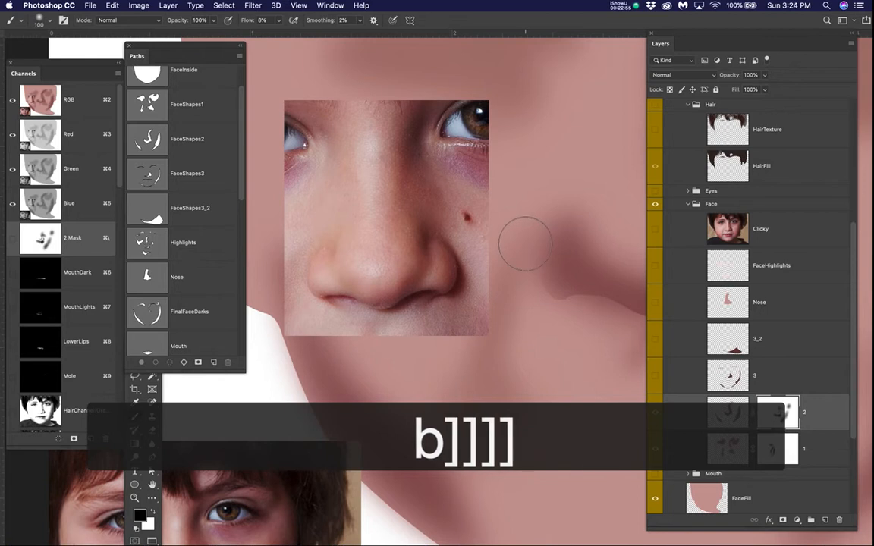
{"action": "mouse_move", "coordinate": [536, 260]}
{"action": "left_mouse_down"}
{"action": "mouse_move", "coordinate": [542, 275]}
{"action": "mouse_move", "coordinate": [538, 249]}
{"action": "left_mouse_up"}
{"action": "key", "text": "bracketleft"}
{"action": "key", "text": "bracketleft"}
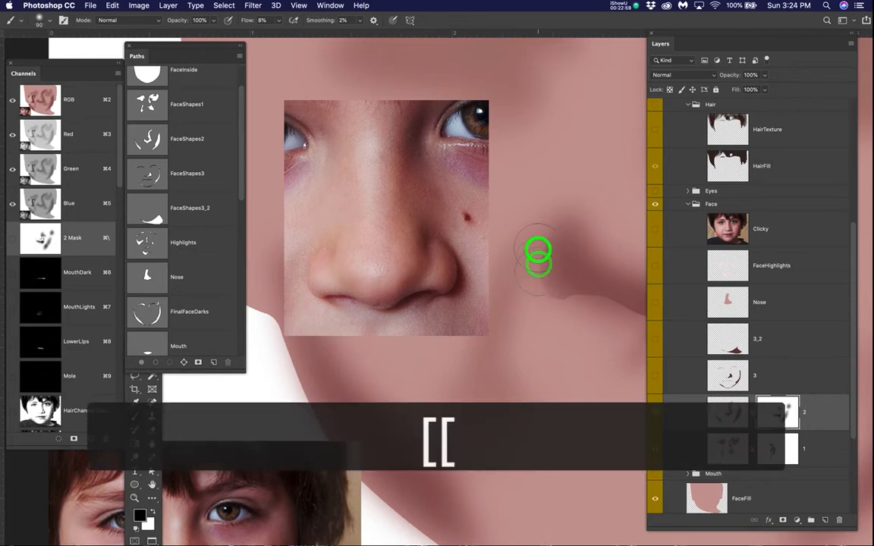
{"action": "left_click", "coordinate": [541, 277]}
{"action": "left_click", "coordinate": [539, 298]}
{"action": "left_click", "coordinate": [539, 267]}
{"action": "left_click", "coordinate": [552, 242]}
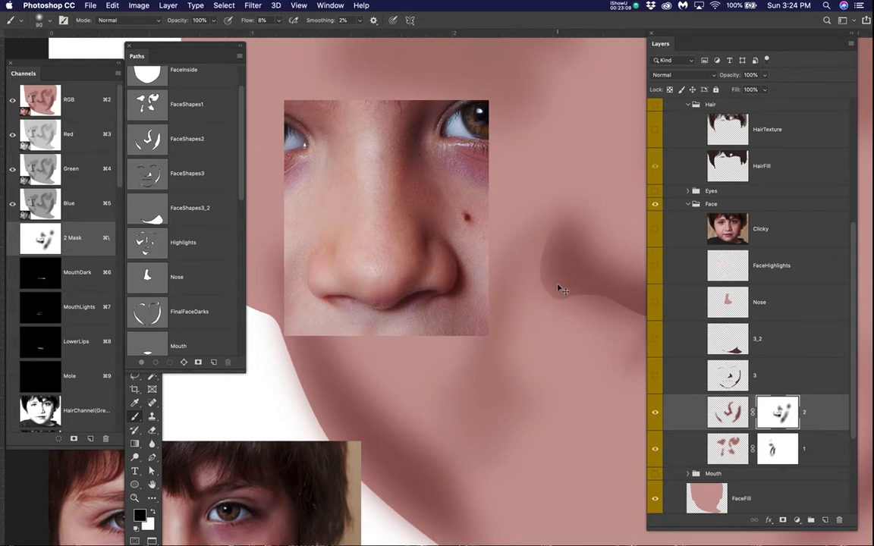
Step: Invert the selection back to the inside of the nose and hide the selection edges
{"action": "key", "text": "super+shift+i"}
{"action": "left_click", "coordinate": [571, 285]}
{"action": "left_click_drag", "start_coordinate": [571, 285], "coordinate": [441, 335]}
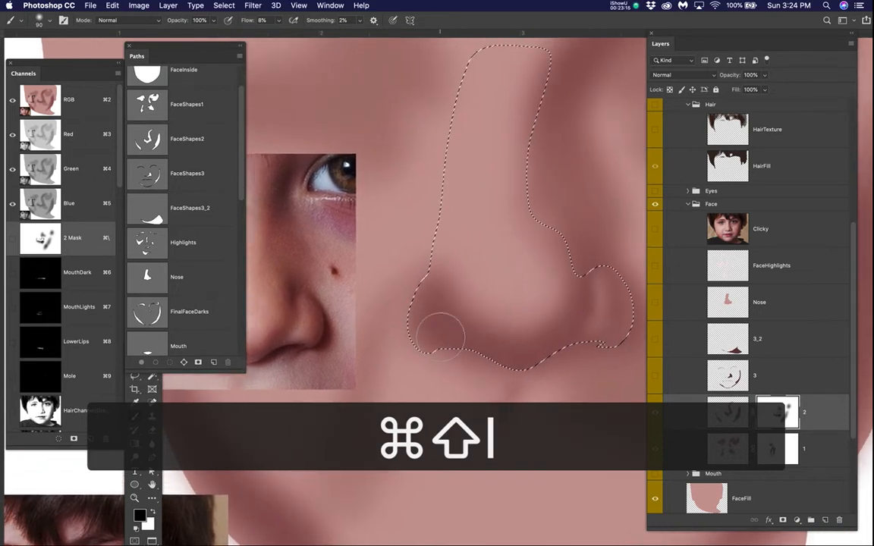
{"action": "key", "text": "super+h"}
{"action": "left_click_drag", "start_coordinate": [456, 345], "coordinate": [547, 334]}
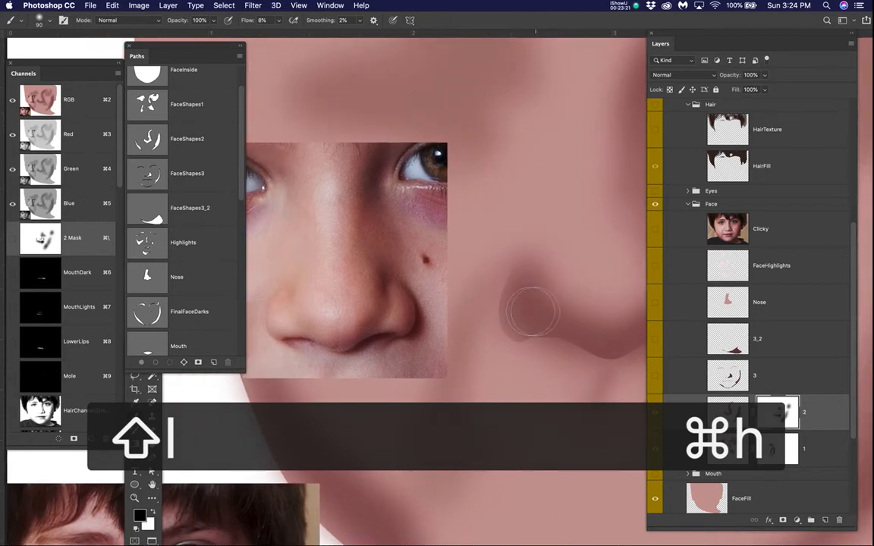
Step: Check the nostril wing against the Clicky photo, hide the photo and lighten the wing's centre on layer 2's mask with black at size 60
{"action": "left_click", "coordinate": [657, 227]}
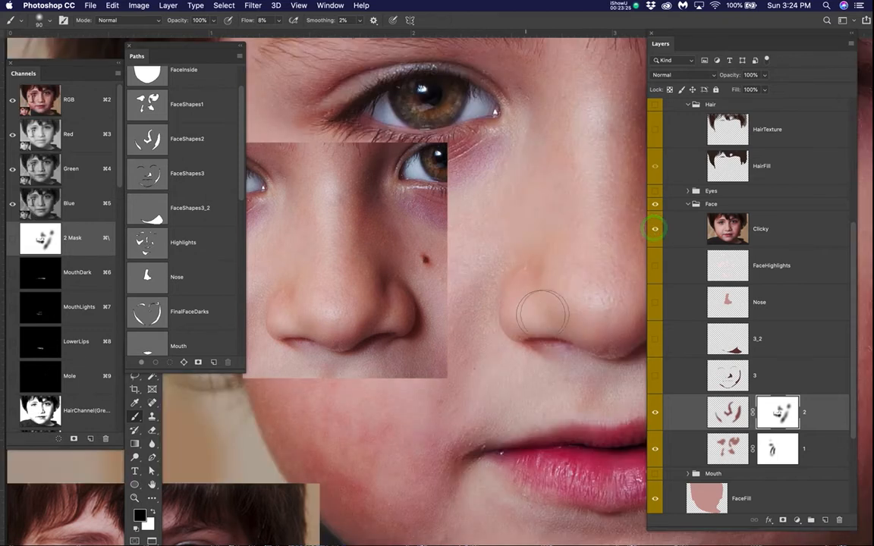
{"action": "scroll", "coordinate": [549, 309], "scroll_direction": "up", "scroll_amount": 3}
{"action": "key", "text": "bracketleft"}
{"action": "key", "text": "bracketleft"}
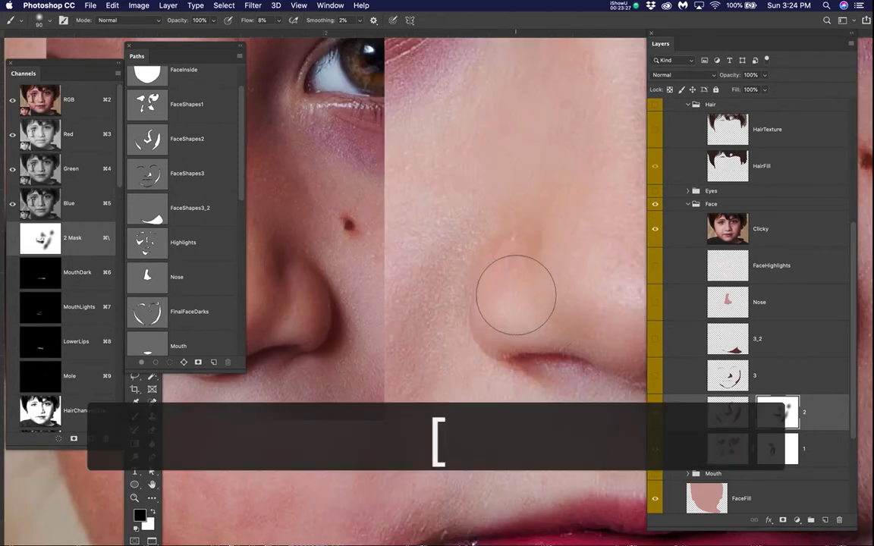
{"action": "key", "text": "bracketleft"}
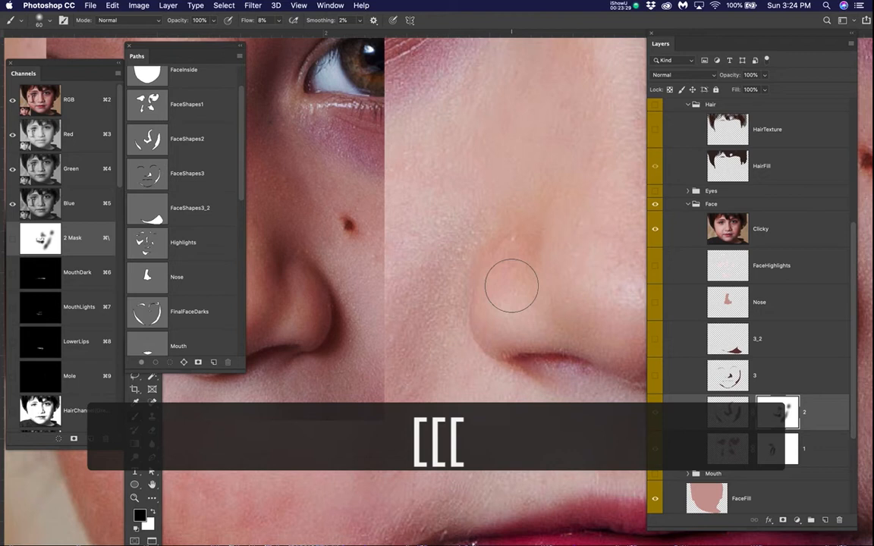
{"action": "left_click", "coordinate": [512, 311]}
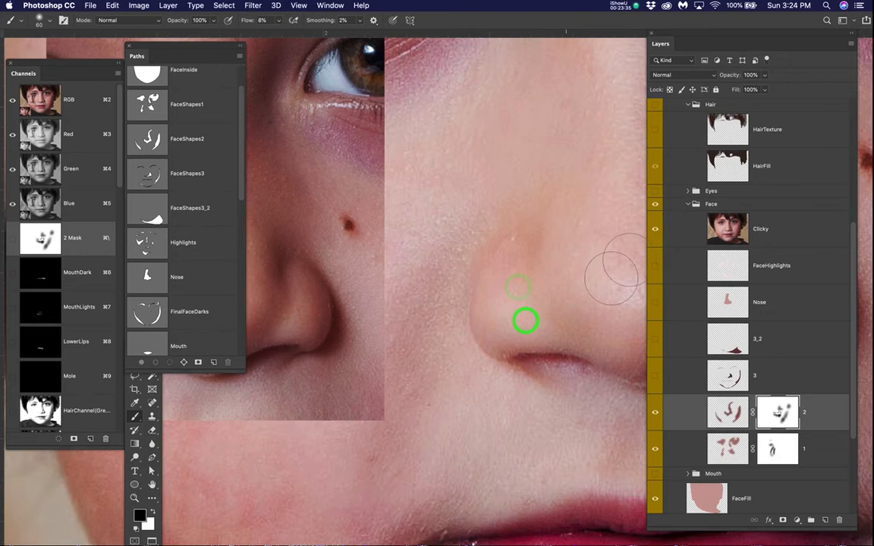
{"action": "left_click", "coordinate": [656, 228]}
{"action": "mouse_move", "coordinate": [514, 285]}
{"action": "left_mouse_down"}
{"action": "mouse_move", "coordinate": [505, 316]}
{"action": "mouse_move", "coordinate": [526, 257]}
{"action": "mouse_move", "coordinate": [511, 320]}
{"action": "mouse_move", "coordinate": [531, 334]}
{"action": "left_mouse_up"}
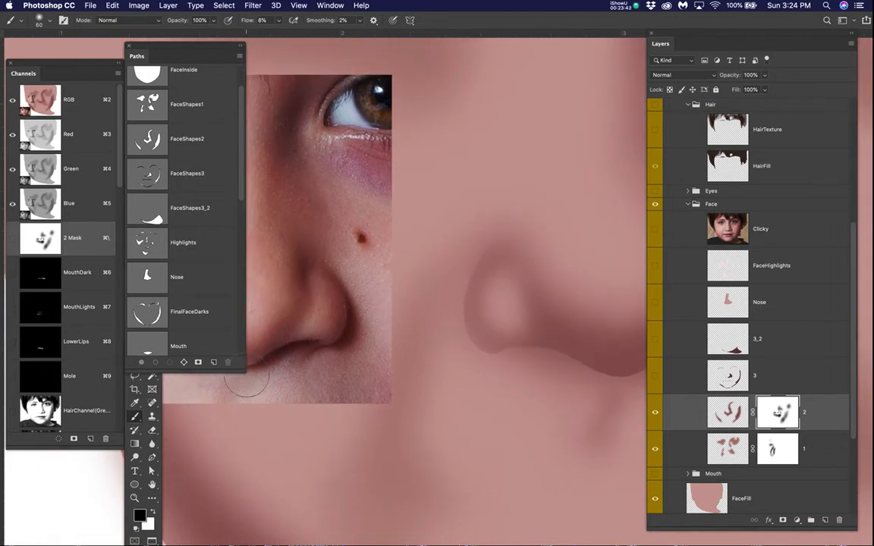
Step: Shorten the Paths panel to uncover the nose reference photo beside the painted nose
{"action": "left_click_drag", "start_coordinate": [244, 372], "coordinate": [247, 186]}
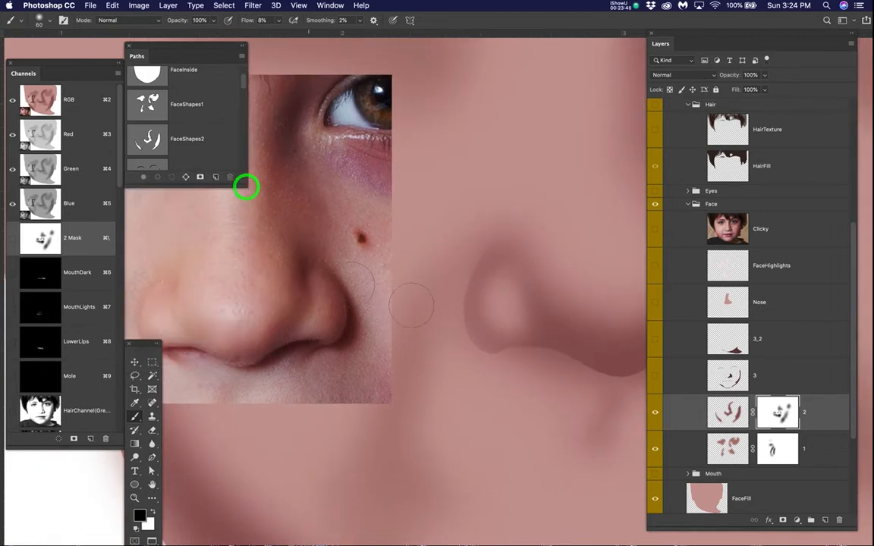
{"action": "scroll", "coordinate": [416, 302], "scroll_direction": "down", "scroll_amount": 1}
{"action": "mouse_move", "coordinate": [480, 352]}
{"action": "left_mouse_down"}
{"action": "mouse_move", "coordinate": [450, 330]}
{"action": "mouse_move", "coordinate": [450, 309]}
{"action": "mouse_move", "coordinate": [458, 309]}
{"action": "left_mouse_up"}
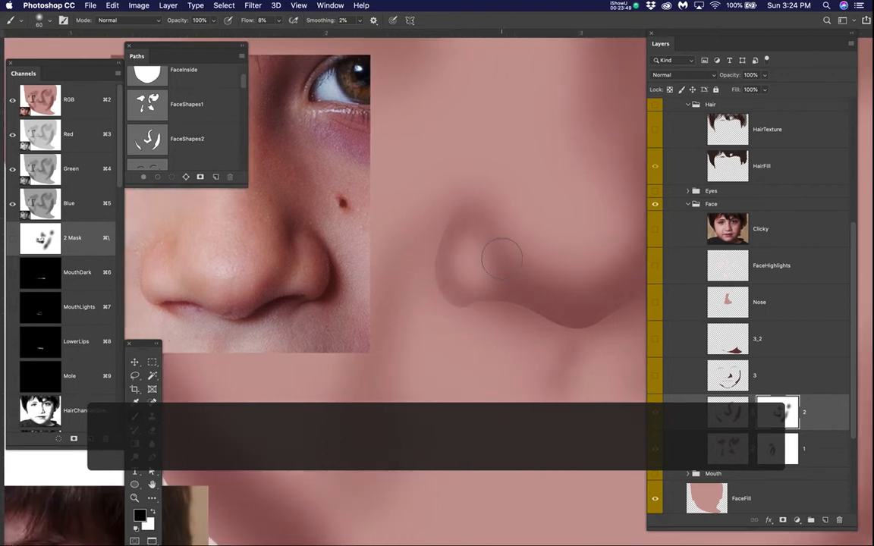
Step: Soften the shadow between the nostril wing and the nose tip on layer 2's mask with black at size 90
{"action": "key", "text": "bracketright"}
{"action": "key", "text": "bracketright"}
{"action": "key", "text": "bracketright"}
{"action": "mouse_move", "coordinate": [501, 263]}
{"action": "left_mouse_down"}
{"action": "mouse_move", "coordinate": [517, 260]}
{"action": "mouse_move", "coordinate": [537, 286]}
{"action": "mouse_move", "coordinate": [569, 292]}
{"action": "mouse_move", "coordinate": [610, 277]}
{"action": "left_mouse_up"}
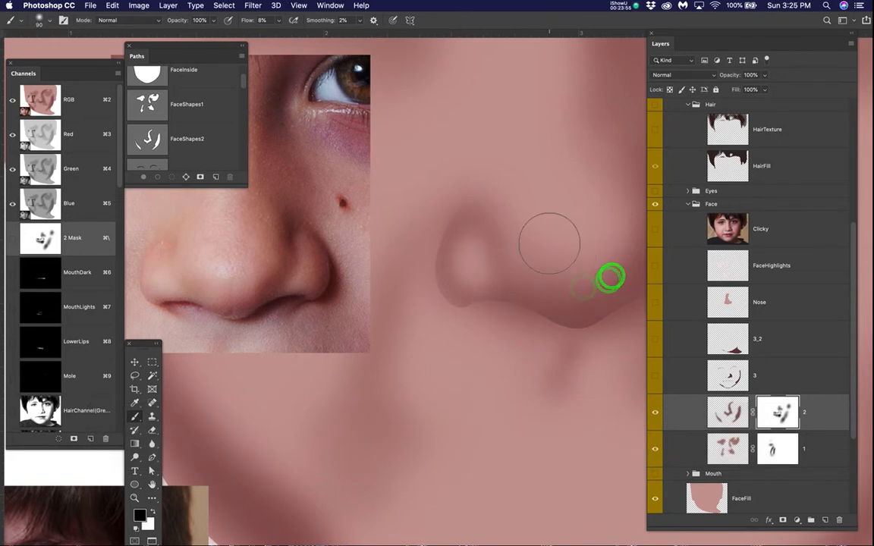
{"action": "left_click", "coordinate": [472, 256]}
{"action": "left_click", "coordinate": [536, 243]}
Step: Compare the whole face's nose shading with the Clicky photo twice, leaving the photo hidden at a closer view
{"action": "scroll", "coordinate": [538, 243], "scroll_direction": "down", "scroll_amount": 5}
{"action": "scroll", "coordinate": [542, 239], "scroll_direction": "up", "scroll_amount": 2}
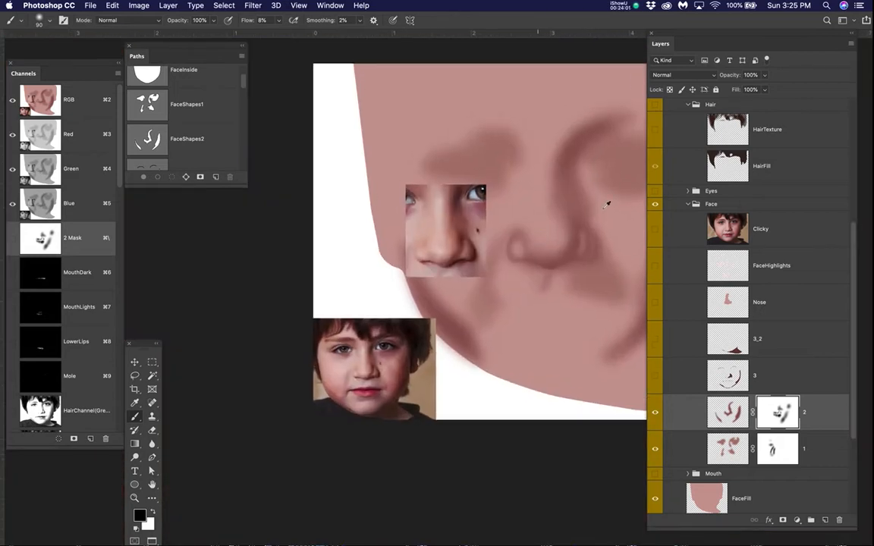
{"action": "left_click", "coordinate": [658, 231]}
{"action": "left_click", "coordinate": [657, 231]}
{"action": "left_click", "coordinate": [658, 231]}
{"action": "left_click", "coordinate": [658, 230]}
{"action": "scroll", "coordinate": [512, 248], "scroll_direction": "up", "scroll_amount": 4}
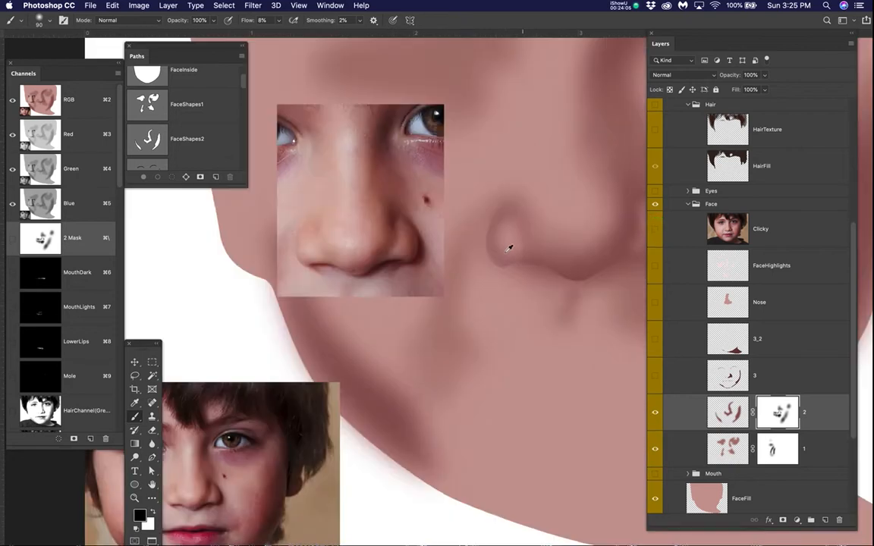
Step: Restore the shadow along the nostril wing's outer edge on layer 2's mask with white at brush size 60
{"action": "mouse_move", "coordinate": [513, 213]}
{"action": "left_mouse_down"}
{"action": "mouse_move", "coordinate": [497, 215]}
{"action": "mouse_move", "coordinate": [505, 240]}
{"action": "left_mouse_up"}
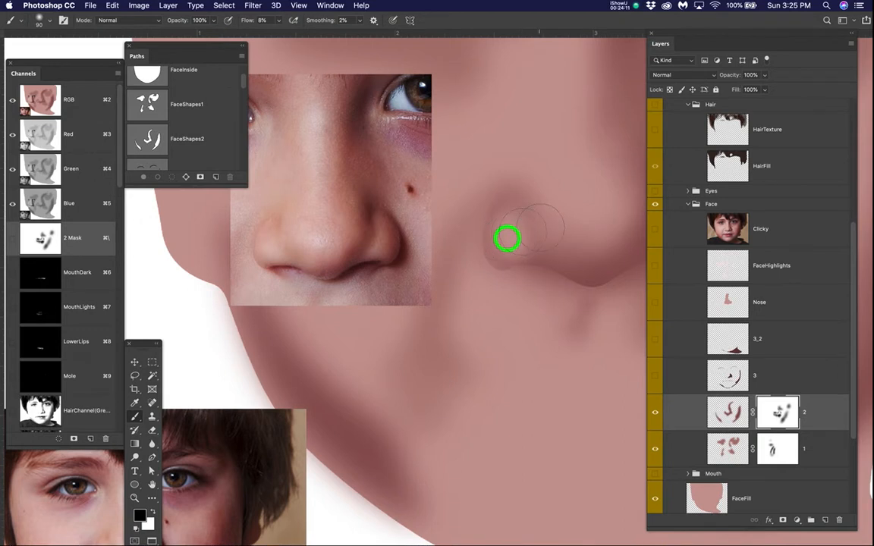
{"action": "key", "text": "bracketleft"}
{"action": "key", "text": "bracketleft"}
{"action": "key", "text": "bracketleft"}
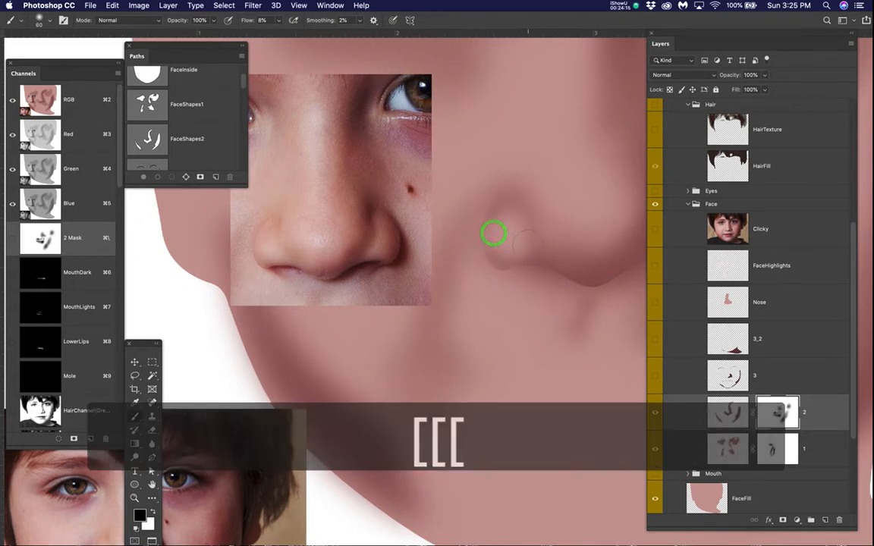
{"action": "scroll", "coordinate": [488, 237], "scroll_direction": "up", "scroll_amount": 3}
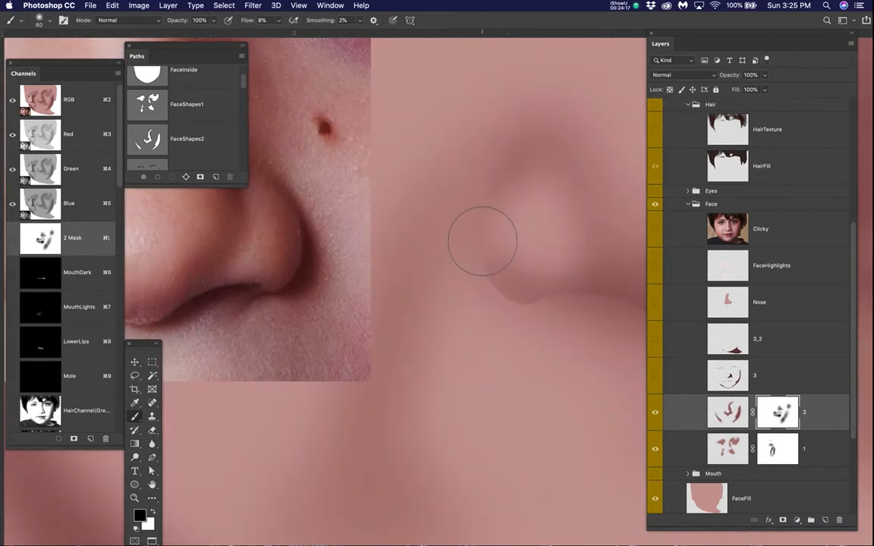
{"action": "key", "text": "x"}
{"action": "left_click", "coordinate": [495, 233]}
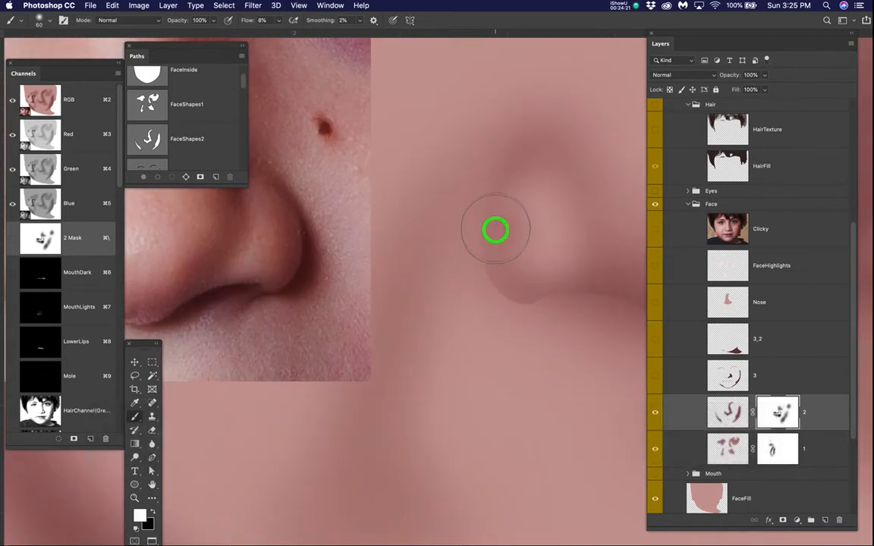
{"action": "left_click", "coordinate": [490, 240]}
{"action": "left_click", "coordinate": [495, 230]}
{"action": "left_click", "coordinate": [496, 216]}
{"action": "left_click", "coordinate": [494, 252]}
{"action": "left_click", "coordinate": [506, 265]}
{"action": "left_click", "coordinate": [503, 260]}
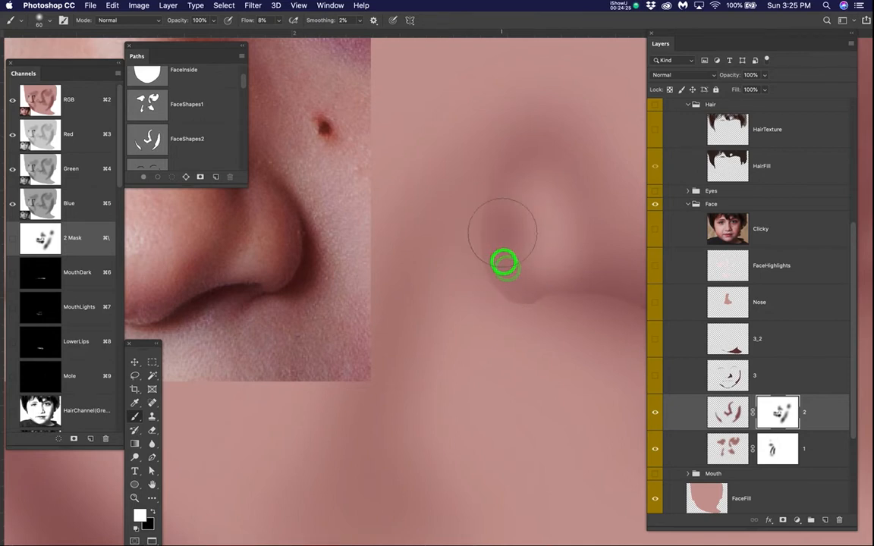
Step: Lighten the centre of the nostril wing on layer 2's mask with black, reducing the brush to size 45
{"action": "key", "text": "x"}
{"action": "left_click", "coordinate": [536, 236]}
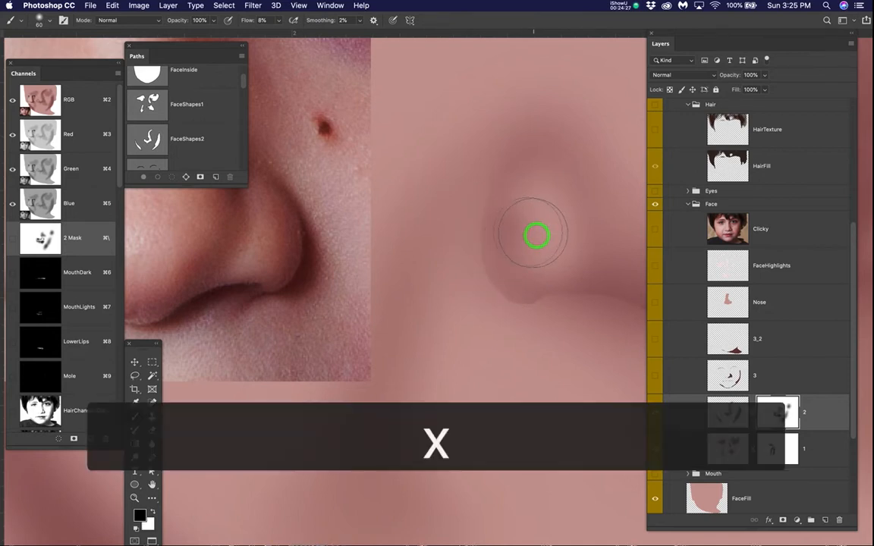
{"action": "key", "text": "bracketleft"}
{"action": "key", "text": "bracketleft"}
{"action": "left_click", "coordinate": [523, 233]}
{"action": "left_click", "coordinate": [509, 223]}
{"action": "left_click", "coordinate": [520, 233]}
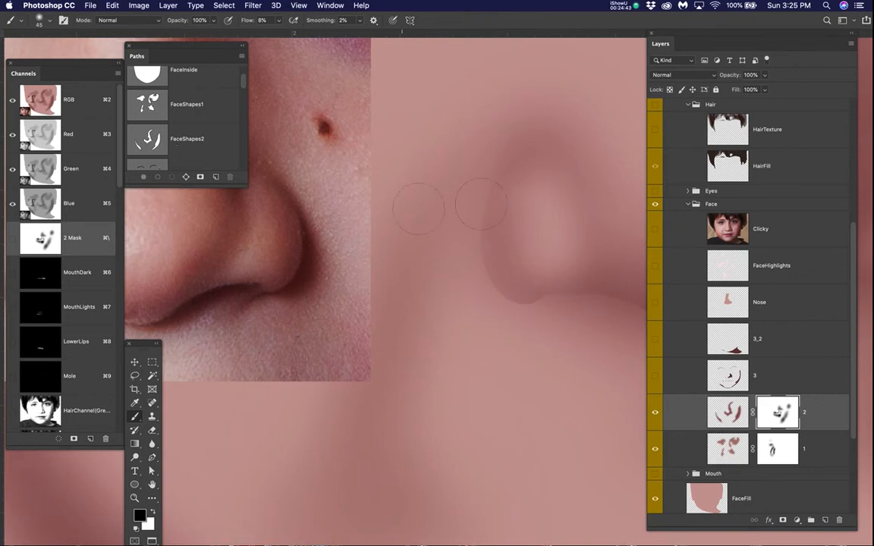
Step: Load the Nose path as a selection, invert it and hide the selection outline
{"action": "scroll", "coordinate": [156, 126], "scroll_direction": "down", "scroll_amount": 5}
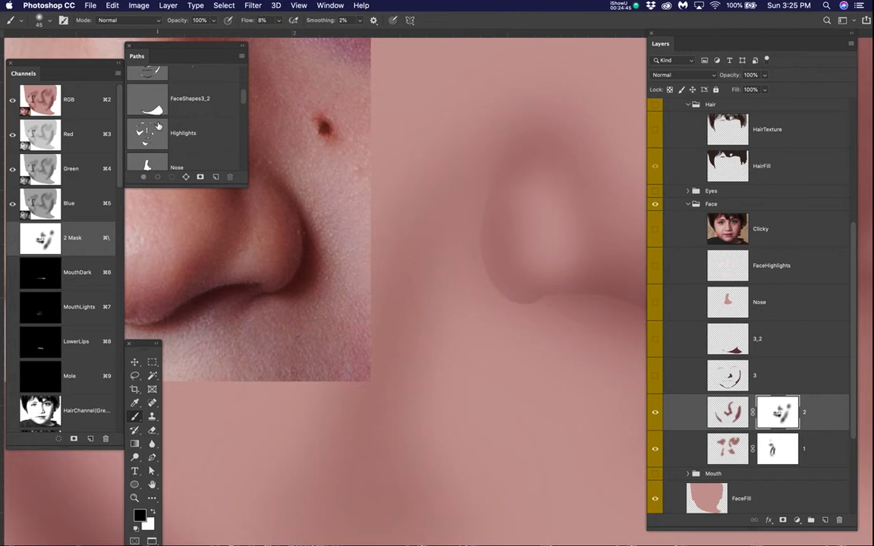
{"action": "left_click", "coordinate": [151, 145], "text": "super"}
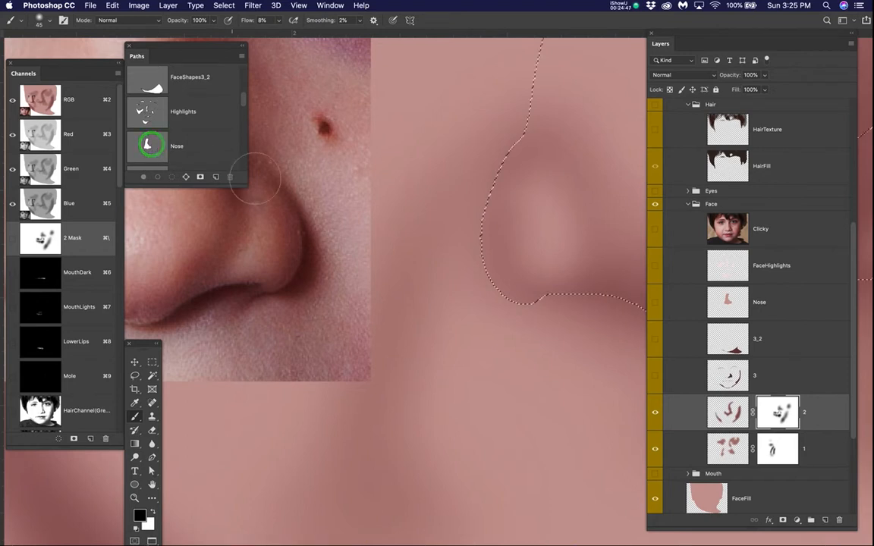
{"action": "key", "text": "super+shift+i"}
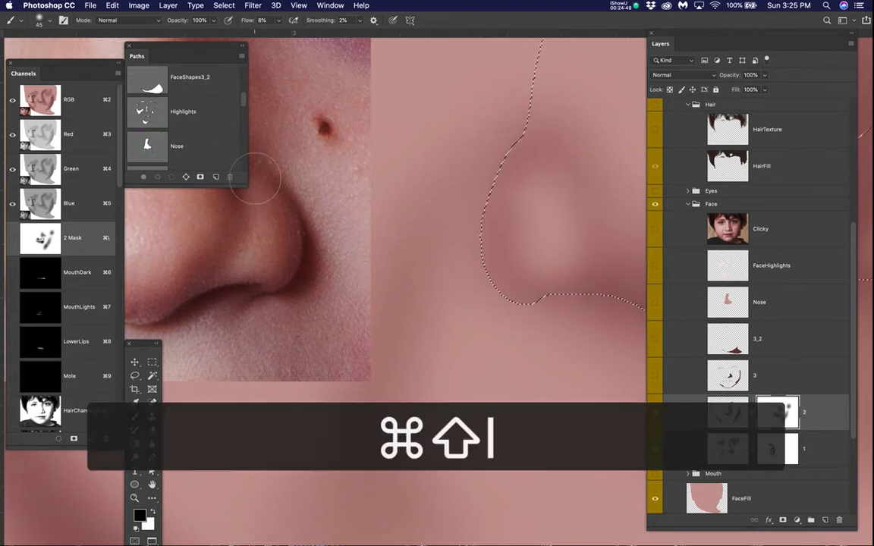
{"action": "key", "text": "super+h"}
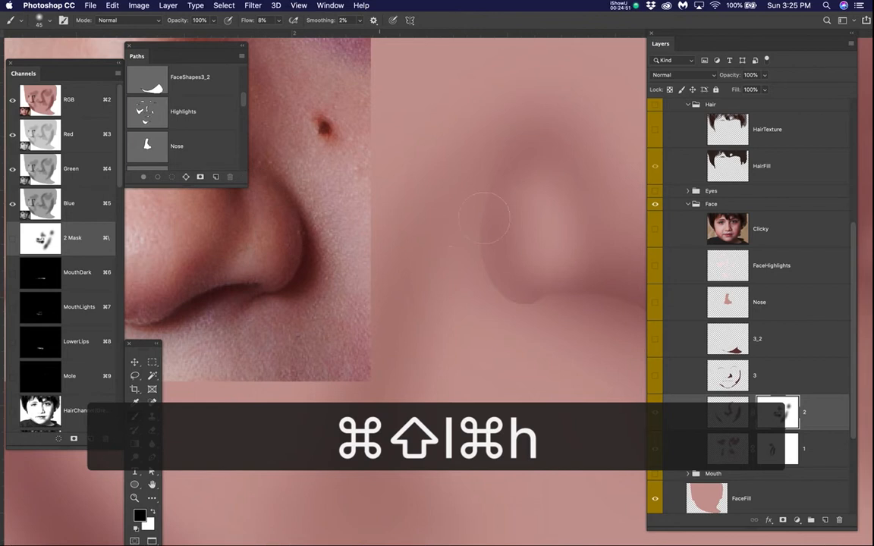
Step: Fade the cheek shadow just outside the nostril wing on layer 2's mask with black at size 45, and deselect
{"action": "key", "text": "b"}
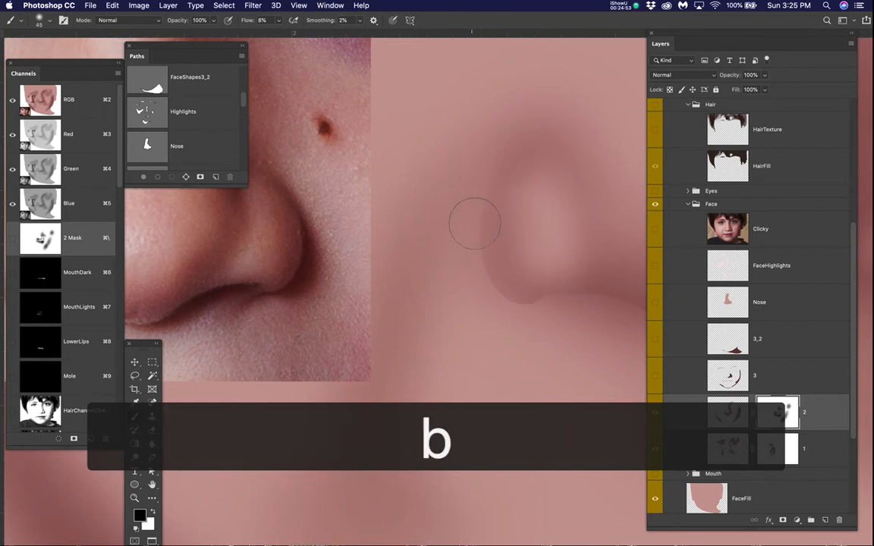
{"action": "mouse_move", "coordinate": [482, 241]}
{"action": "left_mouse_down"}
{"action": "mouse_move", "coordinate": [488, 235]}
{"action": "mouse_move", "coordinate": [479, 250]}
{"action": "mouse_move", "coordinate": [474, 237]}
{"action": "mouse_move", "coordinate": [533, 245]}
{"action": "left_mouse_up"}
{"action": "key", "text": "space"}
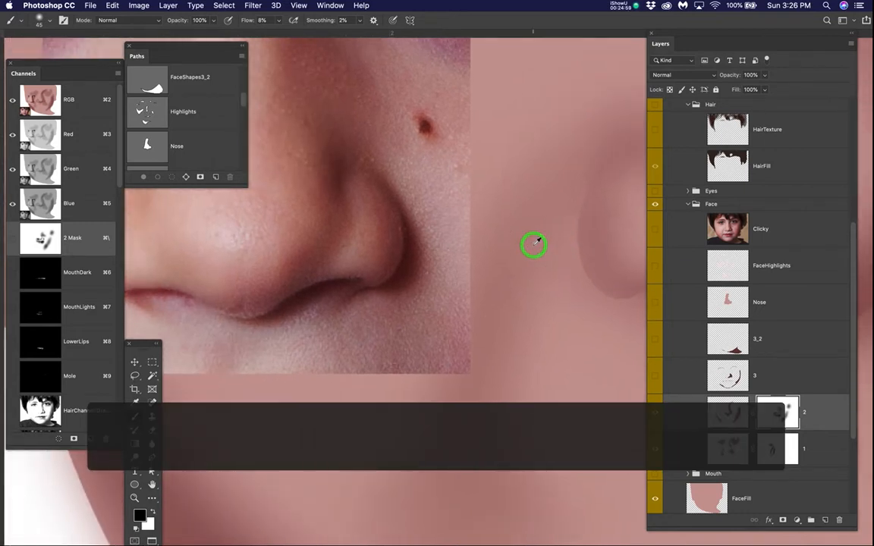
{"action": "left_click", "coordinate": [534, 245], "text": "alt"}
{"action": "left_click", "coordinate": [545, 250]}
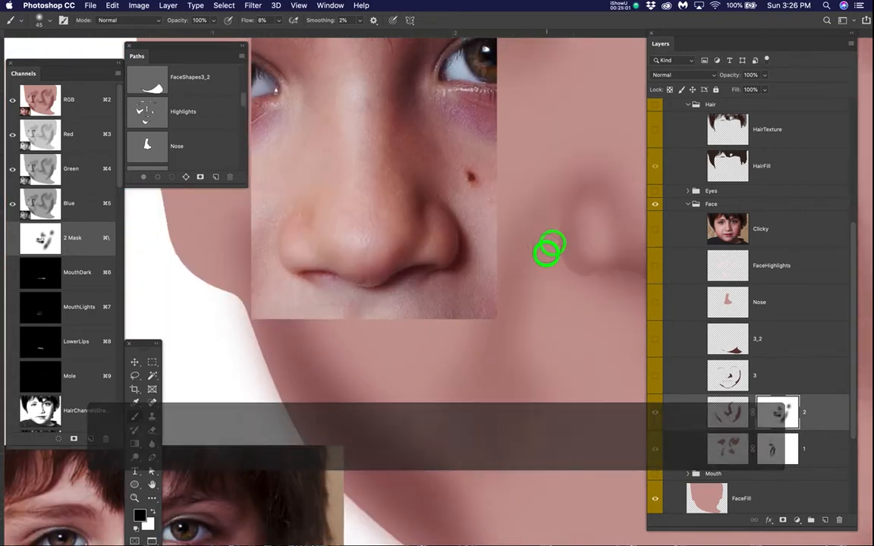
{"action": "left_click", "coordinate": [546, 220]}
{"action": "left_click", "coordinate": [562, 203]}
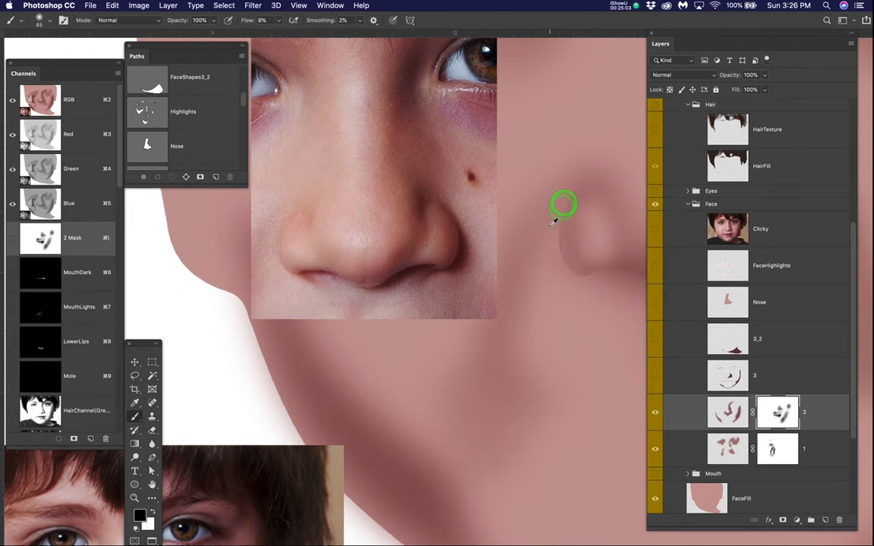
{"action": "scroll", "coordinate": [556, 220], "scroll_direction": "down", "scroll_amount": 5}
{"action": "key", "text": "space"}
{"action": "left_click_drag", "start_coordinate": [526, 296], "coordinate": [472, 333]}
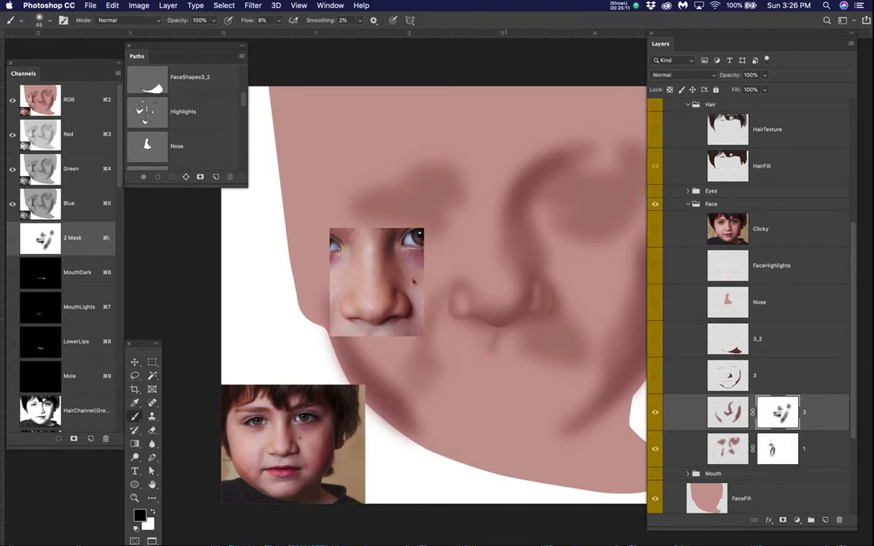
{"action": "scroll", "coordinate": [507, 308], "scroll_direction": "up", "scroll_amount": 4}
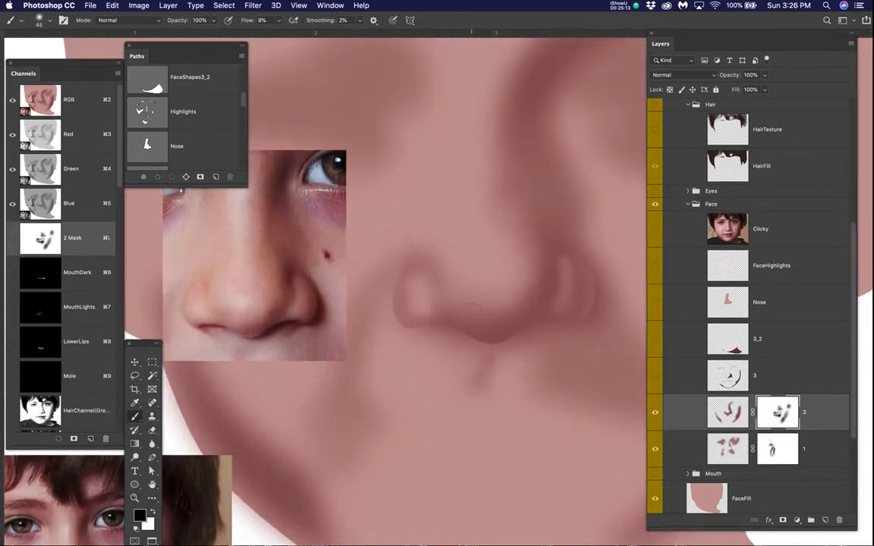
{"action": "key", "text": "super+d"}
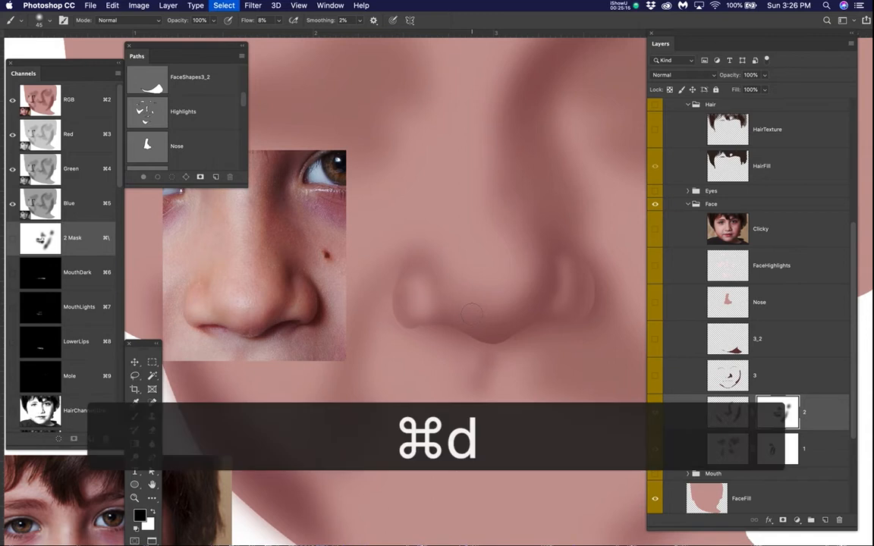
Step: Soften the shadow around the nose tip on layer 2's mask with black at brush size 70
{"action": "key", "text": "bracketright"}
{"action": "key", "text": "bracketright"}
{"action": "key", "text": "bracketright"}
{"action": "mouse_move", "coordinate": [470, 308]}
{"action": "left_mouse_down"}
{"action": "mouse_move", "coordinate": [507, 314]}
{"action": "mouse_move", "coordinate": [513, 290]}
{"action": "left_mouse_up"}
{"action": "left_click_drag", "start_coordinate": [518, 256], "coordinate": [521, 256]}
{"action": "left_click_drag", "start_coordinate": [515, 245], "coordinate": [496, 217]}
Step: Compare the whole face's shading with the Clicky photo several times, leaving the photo shown
{"action": "key", "text": "super+0"}
{"action": "scroll", "coordinate": [569, 220], "scroll_direction": "up", "scroll_amount": 2}
{"action": "left_click", "coordinate": [655, 229]}
{"action": "left_click", "coordinate": [656, 229]}
{"action": "left_click", "coordinate": [655, 229]}
{"action": "left_click", "coordinate": [656, 229]}
{"action": "left_click", "coordinate": [656, 229]}
{"action": "left_click", "coordinate": [655, 229]}
{"action": "left_click", "coordinate": [656, 229]}
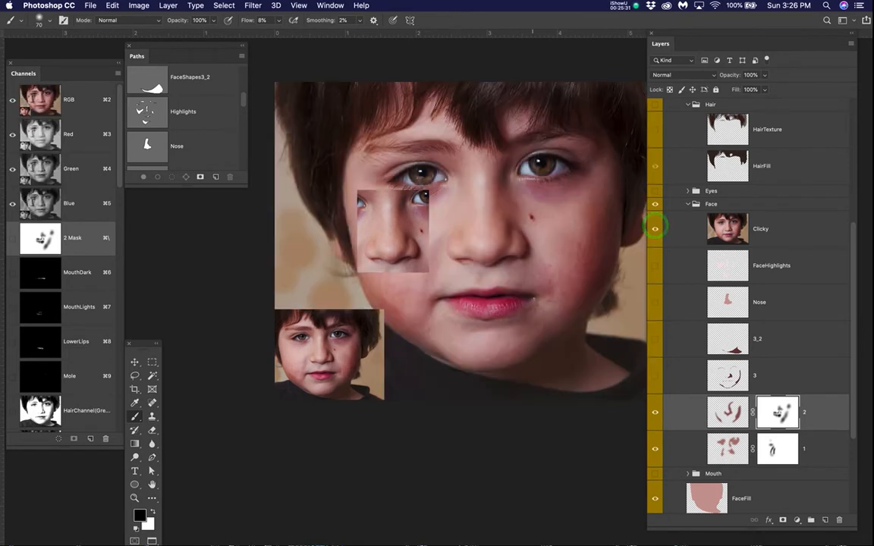
Step: Hide the Clicky photo and compare the face with and without layer 3's dark shapes, leaving layer 3 hidden
{"action": "left_click", "coordinate": [656, 376]}
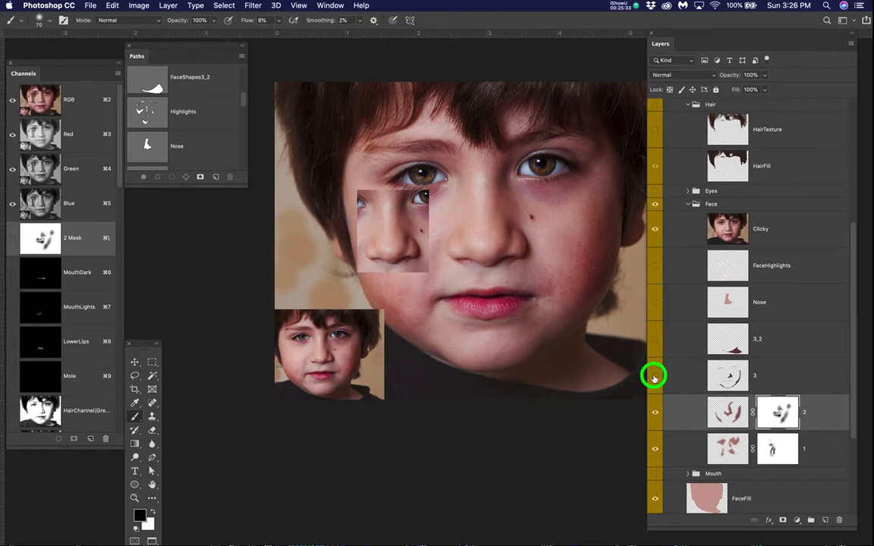
{"action": "left_click", "coordinate": [656, 228]}
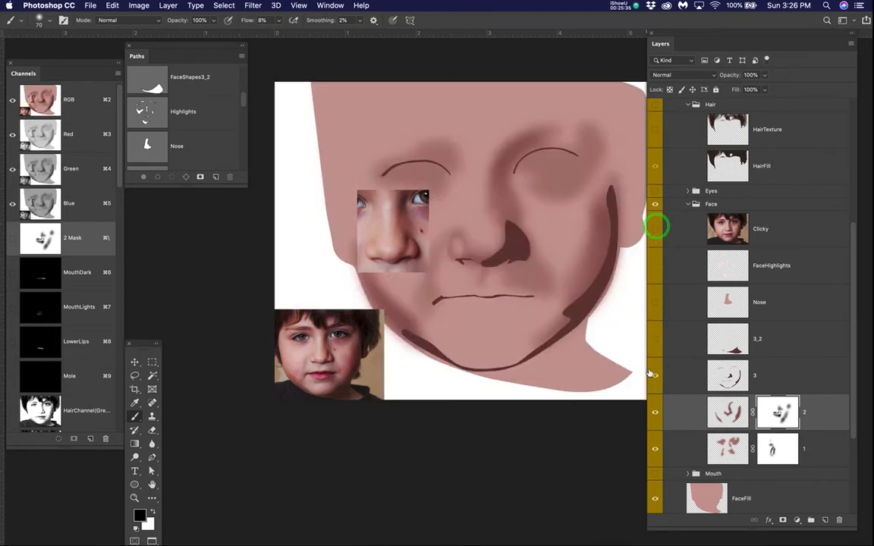
{"action": "left_click", "coordinate": [656, 377]}
{"action": "left_click", "coordinate": [655, 376]}
{"action": "left_click", "coordinate": [656, 377]}
{"action": "left_click", "coordinate": [656, 377]}
{"action": "left_click", "coordinate": [656, 376]}
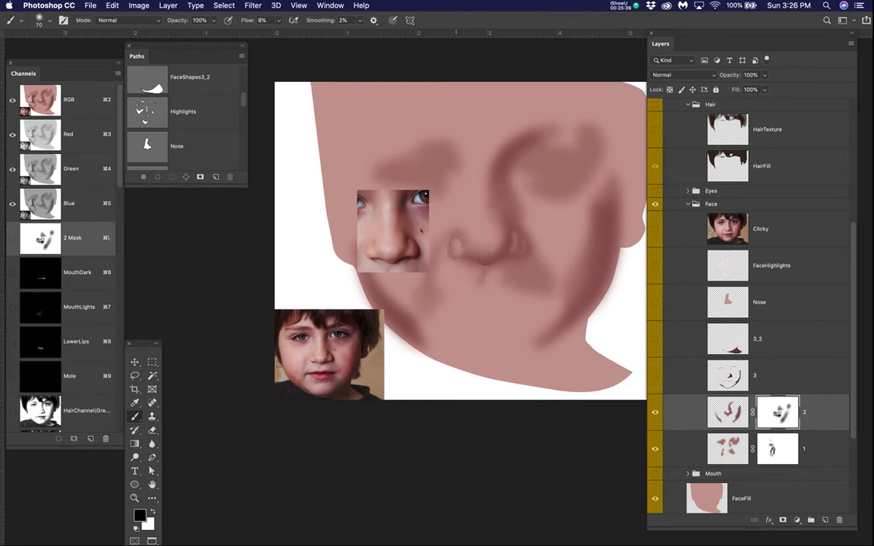
Step: Hide the MovedNose reference layer and review the whole painted face without it
{"action": "scroll", "coordinate": [683, 182], "scroll_direction": "up", "scroll_amount": 6}
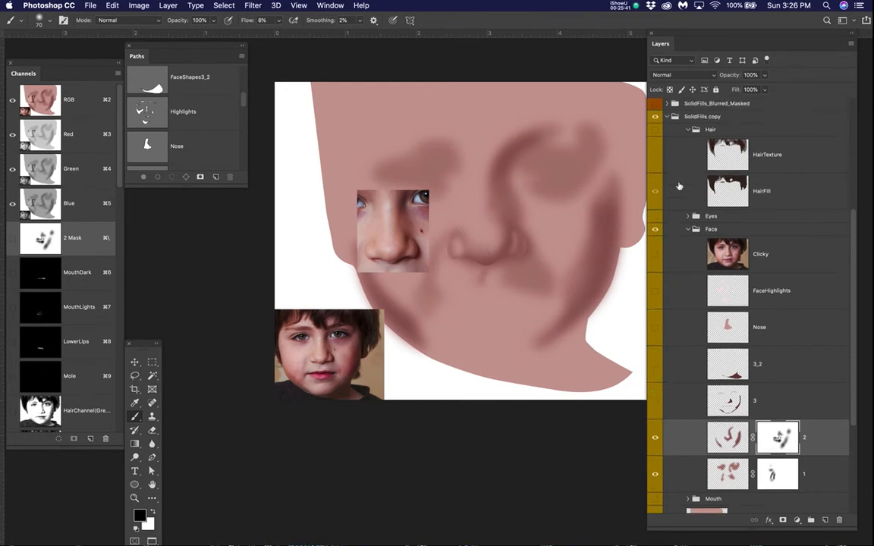
{"action": "left_click", "coordinate": [656, 172]}
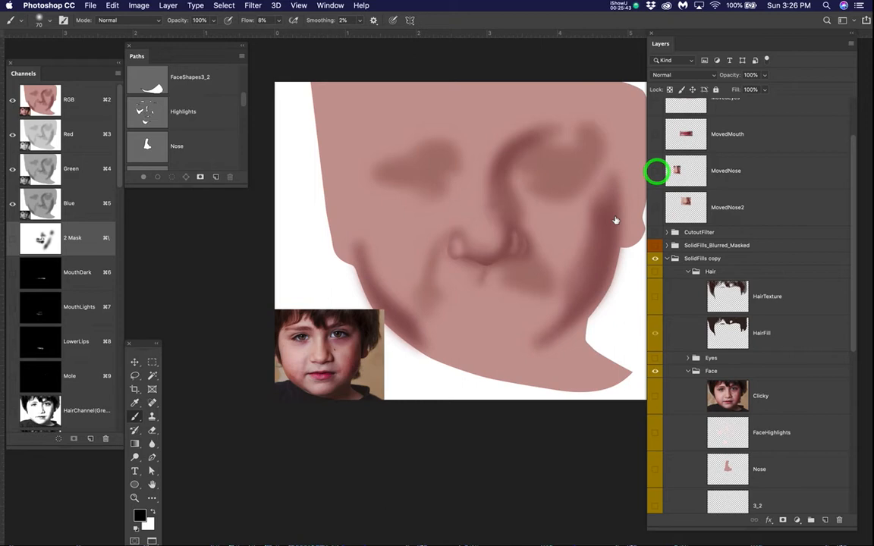
{"action": "scroll", "coordinate": [543, 315], "scroll_direction": "up", "scroll_amount": 6}
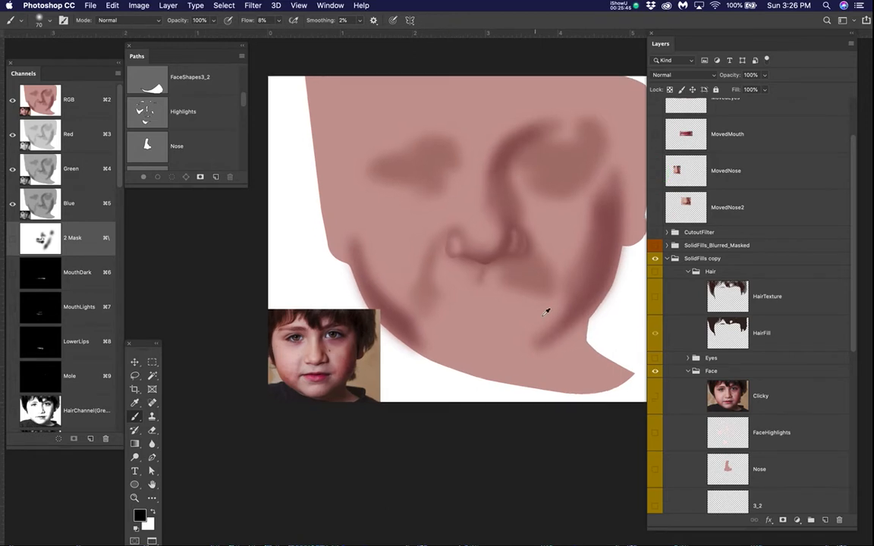
{"action": "left_click_drag", "start_coordinate": [573, 302], "coordinate": [503, 358]}
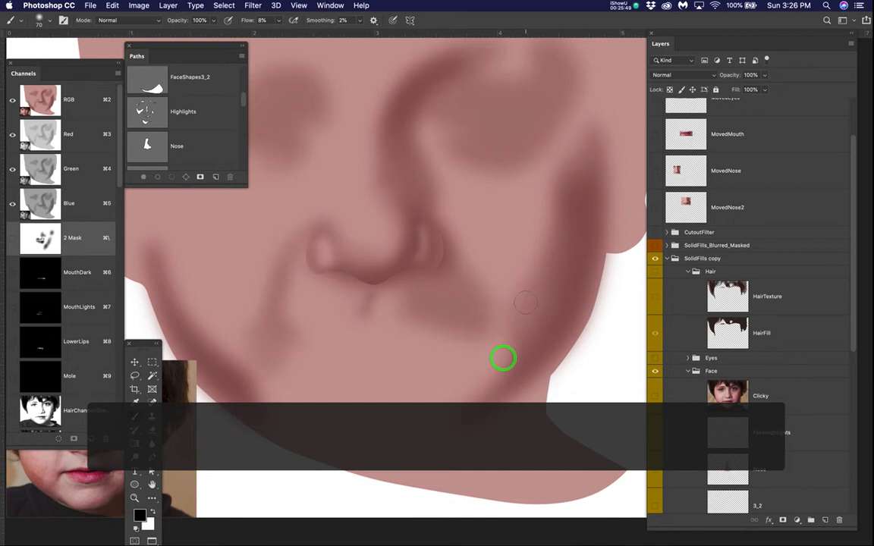
{"action": "scroll", "coordinate": [529, 298], "scroll_direction": "down", "scroll_amount": 5}
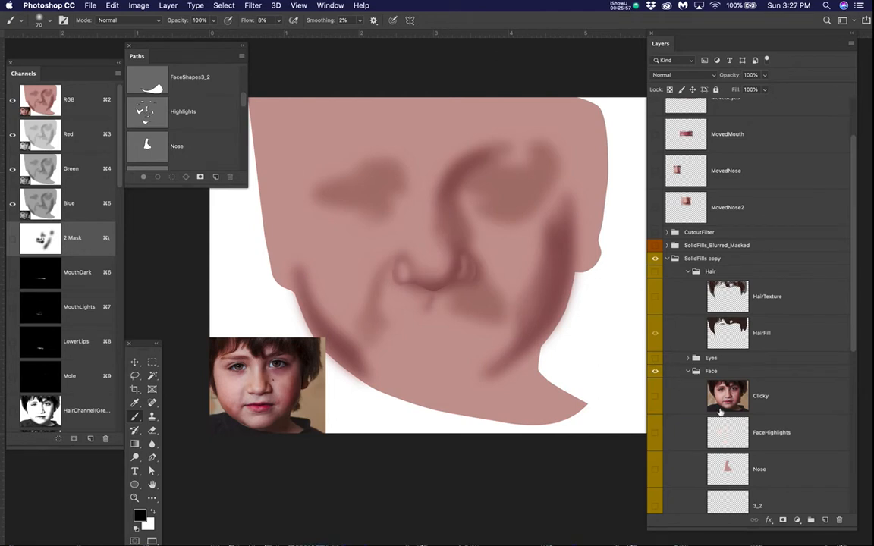
Step: Show the finished SolidFills_Blurred_Masked group and hide the SolidFills copy group
{"action": "scroll", "coordinate": [720, 411], "scroll_direction": "down", "scroll_amount": 2}
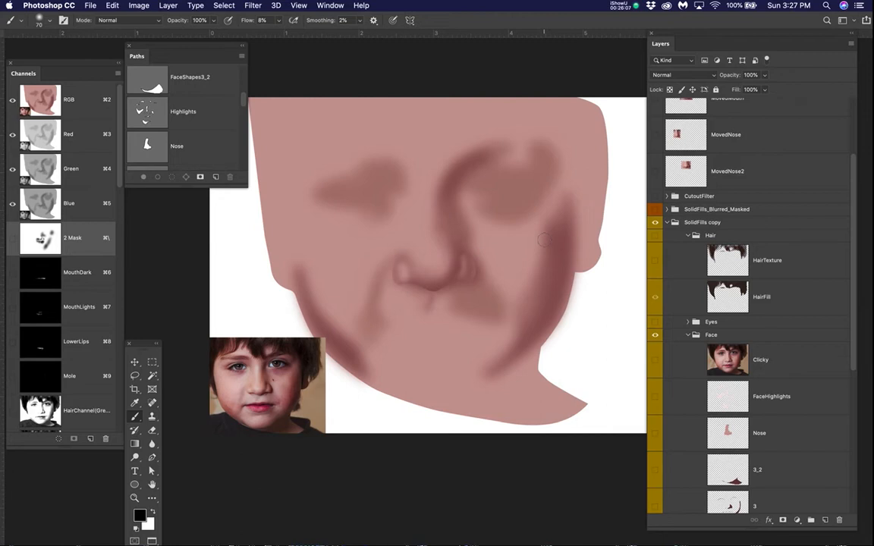
{"action": "left_click", "coordinate": [655, 210]}
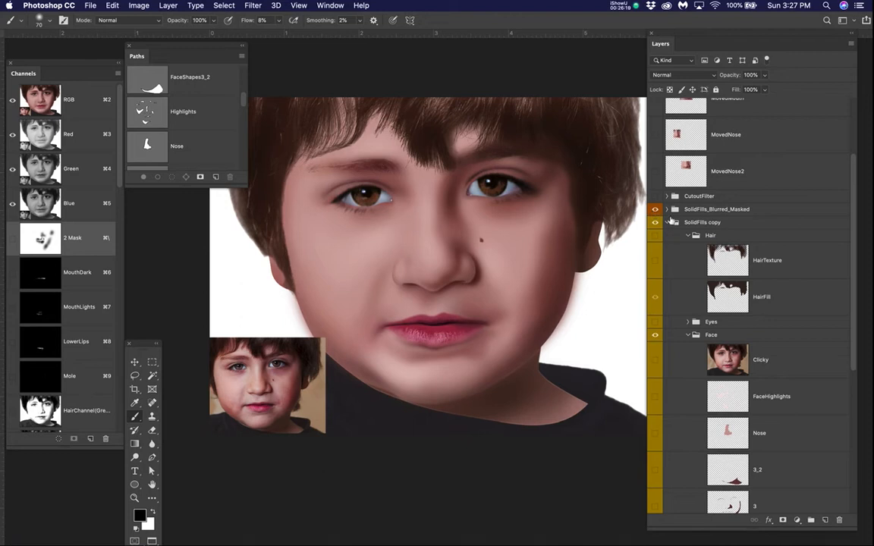
{"action": "left_click", "coordinate": [655, 222]}
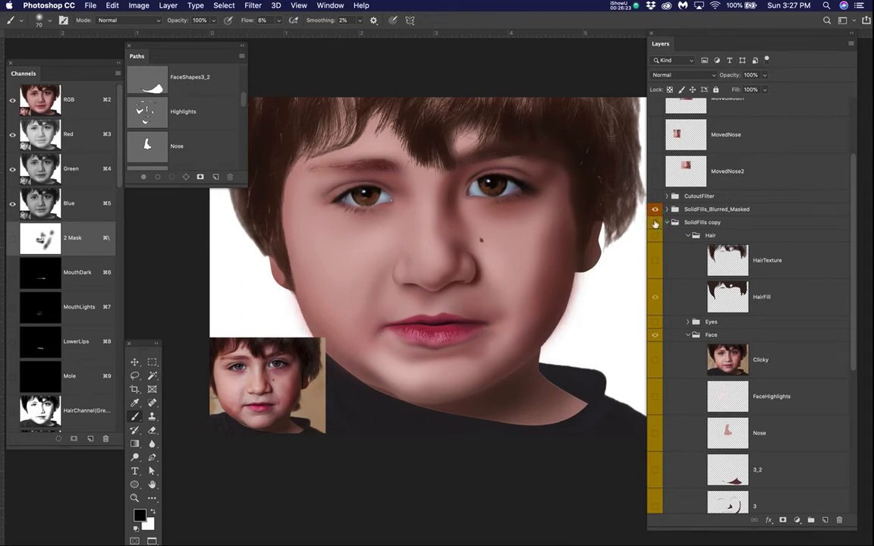
Step: Expand the SolidFills_Blurred_Masked group and look through its Face layers and masks
{"action": "left_click", "coordinate": [666, 211]}
{"action": "left_click", "coordinate": [666, 210]}
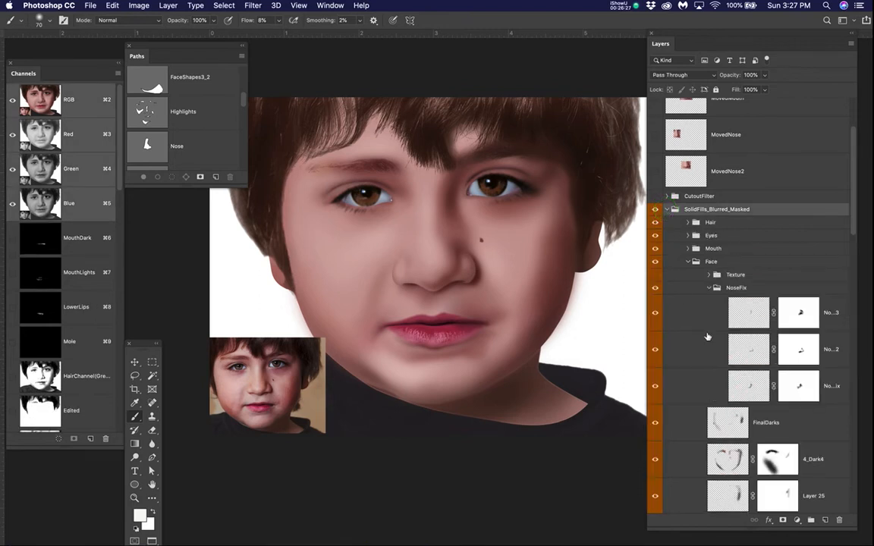
{"action": "scroll", "coordinate": [707, 336], "scroll_direction": "down", "scroll_amount": 6}
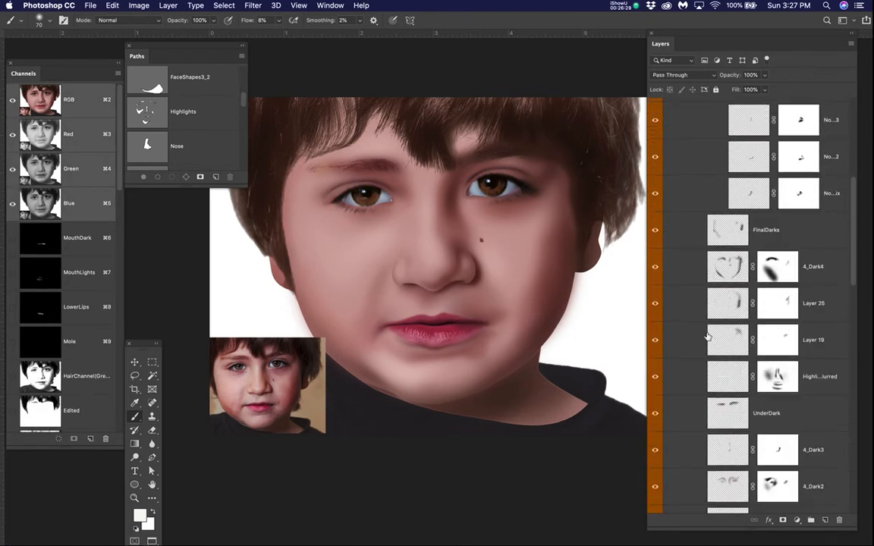
{"action": "scroll", "coordinate": [707, 336], "scroll_direction": "up", "scroll_amount": 4}
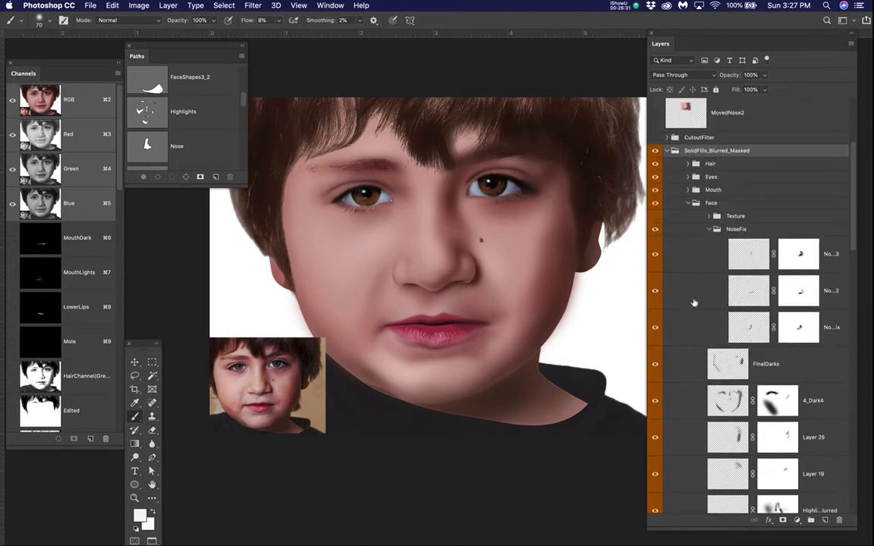
Step: Hide the Hair, Eyes and Mouth groups inside SolidFills_Blurred_Masked
{"action": "left_click", "coordinate": [654, 163]}
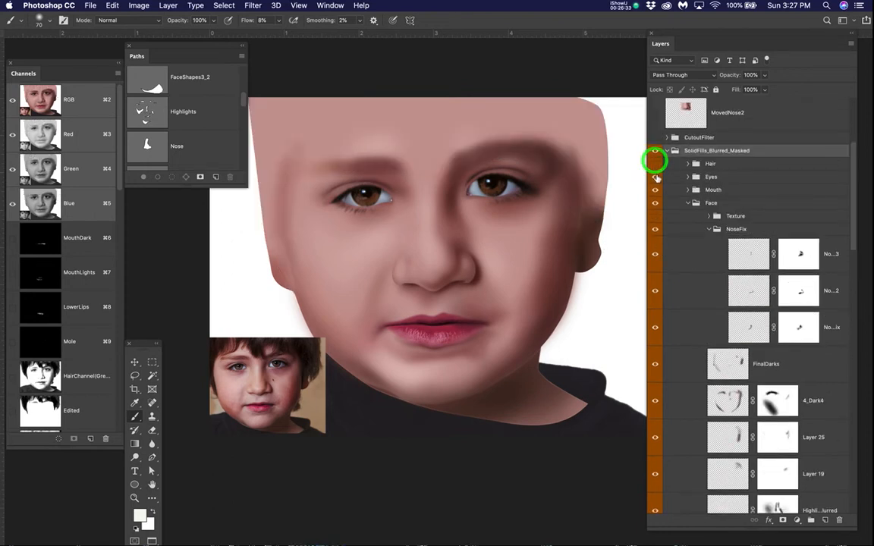
{"action": "left_click", "coordinate": [657, 176]}
{"action": "left_click", "coordinate": [655, 190]}
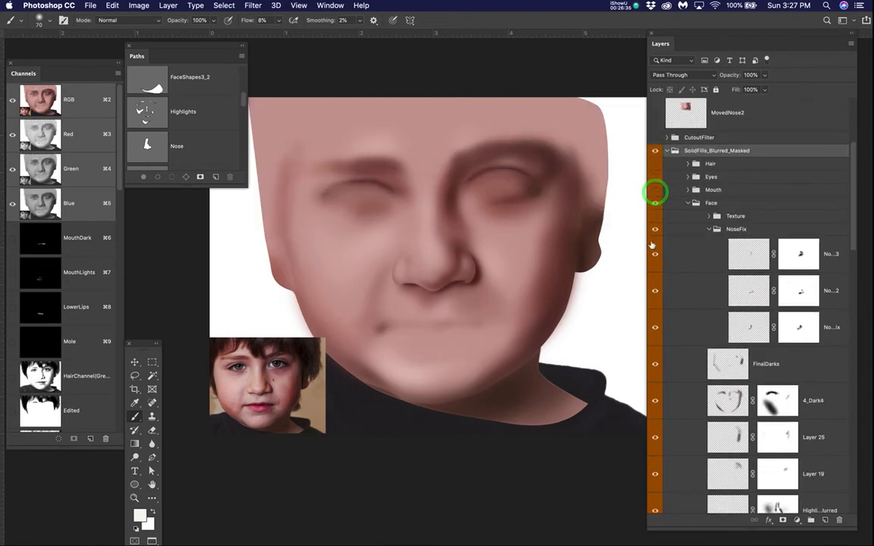
Step: Hide the NoseFix group and the face layers from FinalDarks down to 4_Dark in SolidFills_Blurred_Masked
{"action": "left_click", "coordinate": [655, 229]}
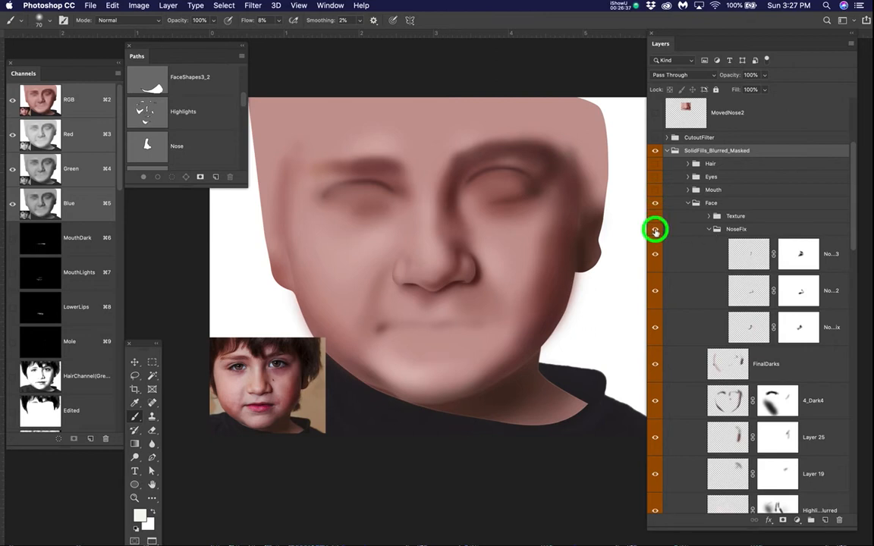
{"action": "scroll", "coordinate": [658, 311], "scroll_direction": "down", "scroll_amount": 5}
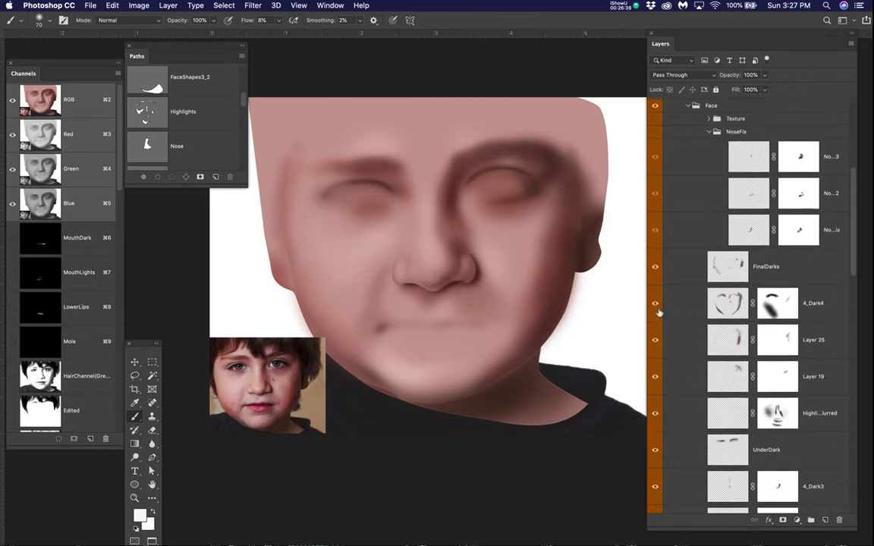
{"action": "scroll", "coordinate": [658, 311], "scroll_direction": "down", "scroll_amount": 5}
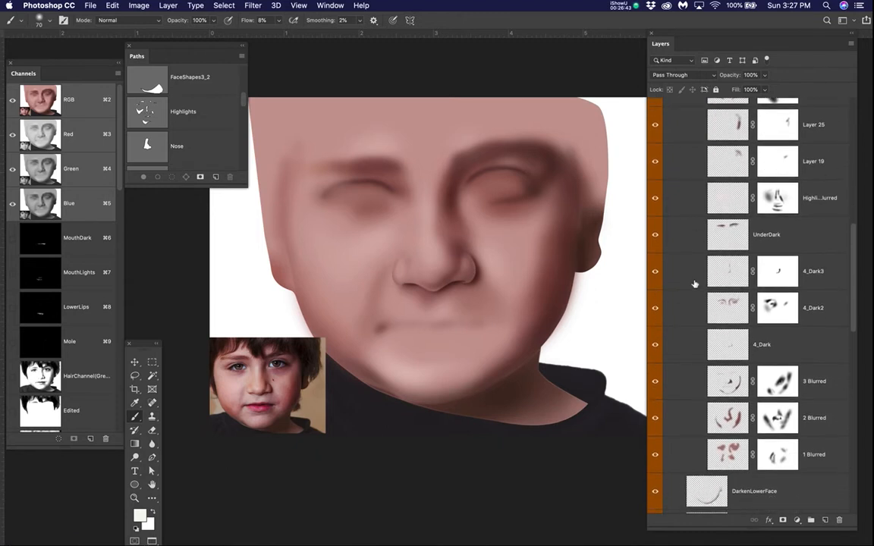
{"action": "scroll", "coordinate": [693, 283], "scroll_direction": "up", "scroll_amount": 3}
{"action": "scroll", "coordinate": [686, 233], "scroll_direction": "up", "scroll_amount": 2}
{"action": "left_click_drag", "start_coordinate": [657, 161], "coordinate": [654, 351]}
{"action": "left_click", "coordinate": [657, 241]}
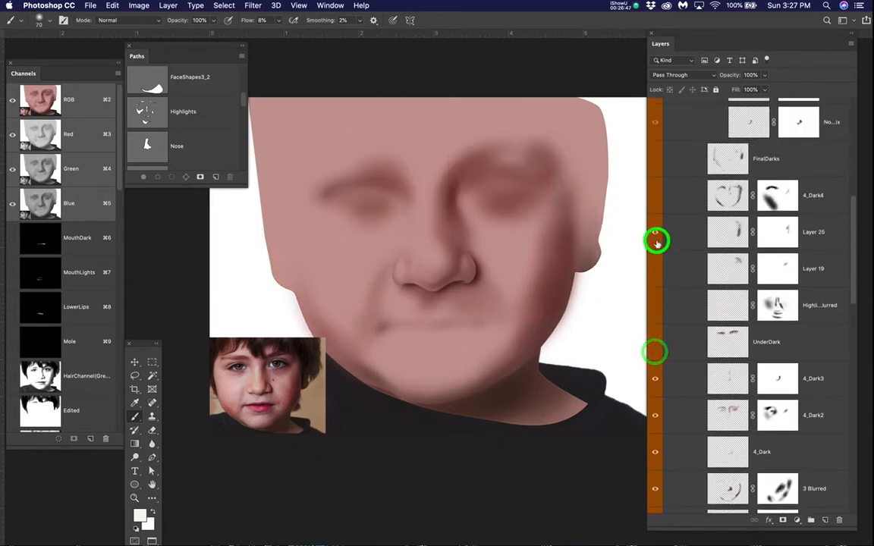
{"action": "left_click", "coordinate": [656, 386]}
{"action": "left_click", "coordinate": [657, 415]}
{"action": "left_click", "coordinate": [656, 450]}
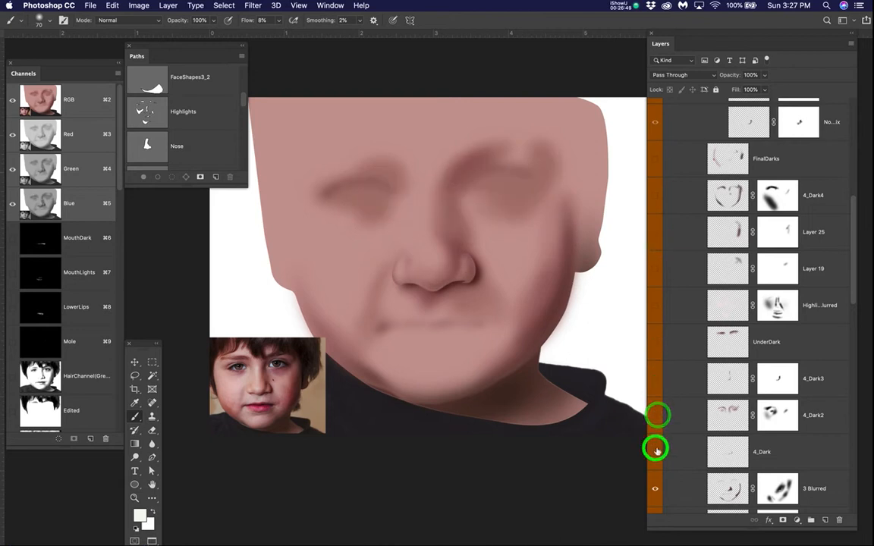
{"action": "scroll", "coordinate": [718, 433], "scroll_direction": "down", "scroll_amount": 2}
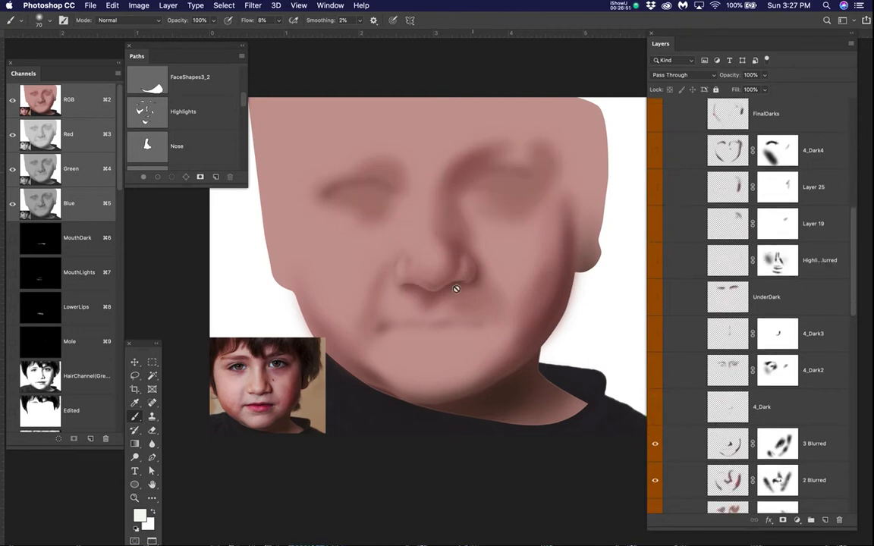
Step: Switch the 3 Blurred layer off and on repeatedly to compare the nose, mouth and jaw shadows with and without it
{"action": "scroll", "coordinate": [439, 272], "scroll_direction": "up", "scroll_amount": 2}
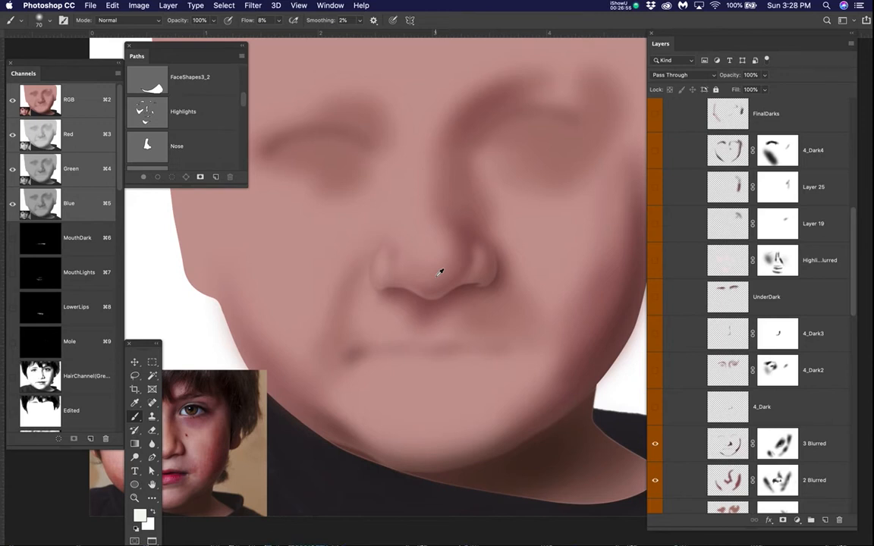
{"action": "left_click", "coordinate": [657, 445]}
{"action": "left_click", "coordinate": [657, 445]}
{"action": "scroll", "coordinate": [544, 345], "scroll_direction": "down", "scroll_amount": 1}
{"action": "left_click", "coordinate": [655, 445]}
{"action": "left_click", "coordinate": [655, 445]}
{"action": "left_click", "coordinate": [655, 444]}
{"action": "left_click", "coordinate": [655, 444]}
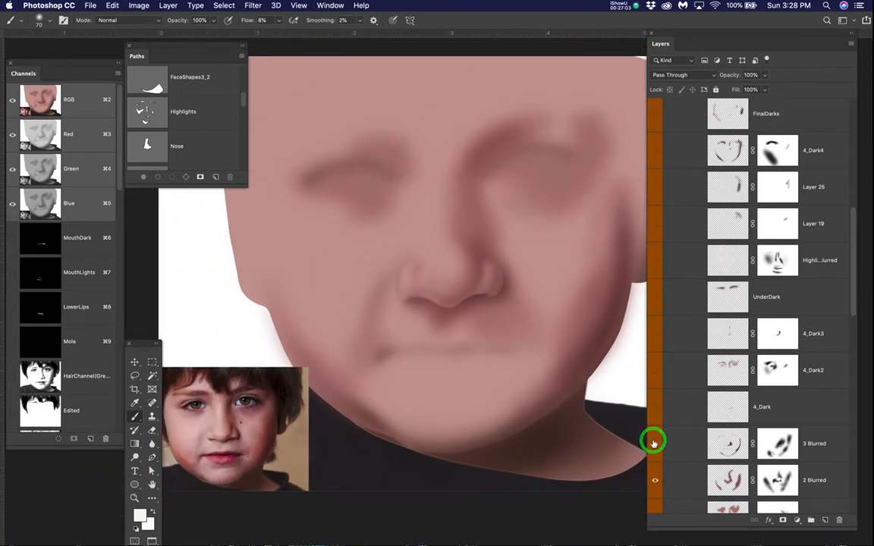
{"action": "left_click", "coordinate": [654, 443]}
{"action": "left_click", "coordinate": [654, 444]}
Step: Collapse and hide the SolidFills_Blurred_Masked group, and show the SolidFills copy group with its face layer 3
{"action": "scroll", "coordinate": [735, 349], "scroll_direction": "up", "scroll_amount": 10}
{"action": "left_click", "coordinate": [668, 190]}
{"action": "left_click", "coordinate": [657, 192]}
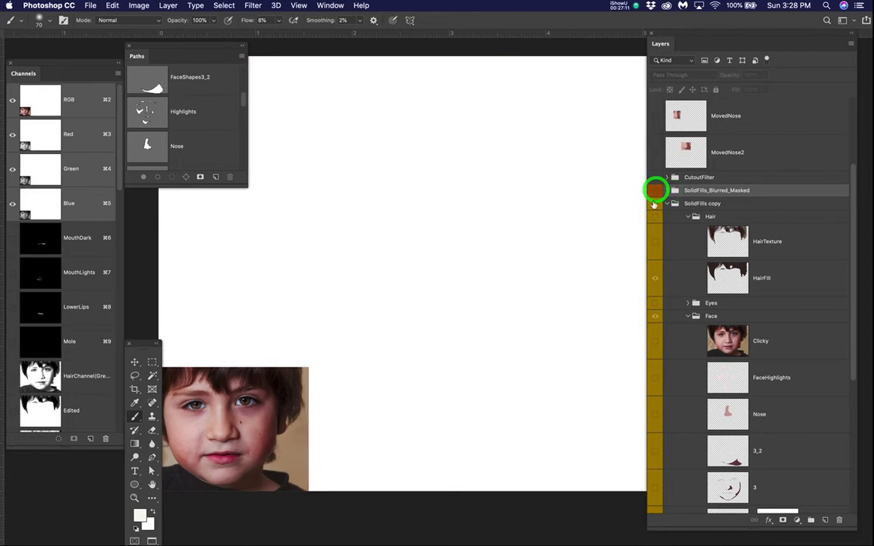
{"action": "left_click", "coordinate": [654, 205]}
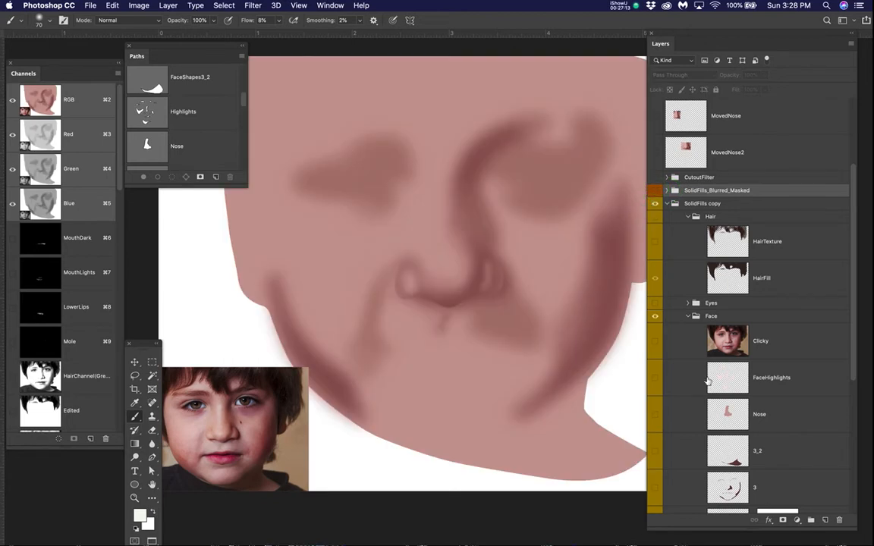
{"action": "scroll", "coordinate": [708, 381], "scroll_direction": "down", "scroll_amount": 5}
{"action": "left_click", "coordinate": [656, 356]}
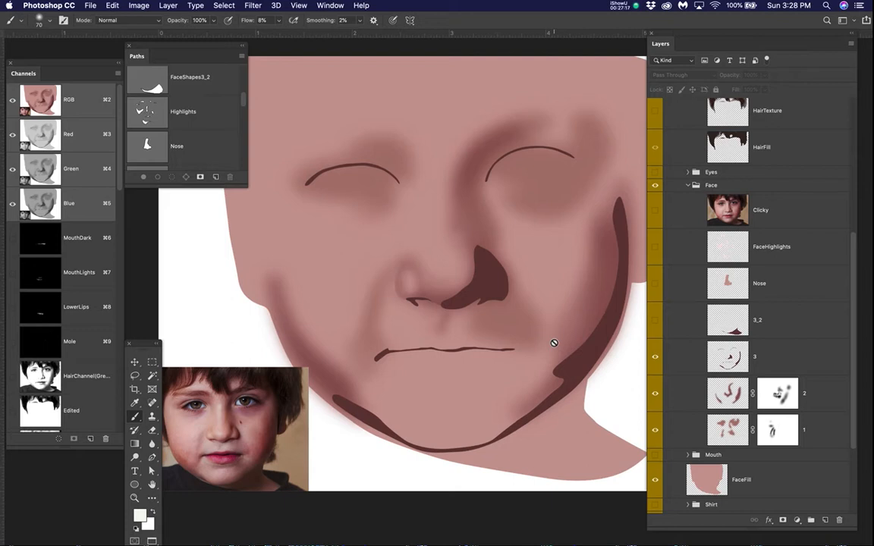
Step: Apply a Gaussian Blur to layer 3 to soften its dark face shapes
{"action": "left_click", "coordinate": [781, 356]}
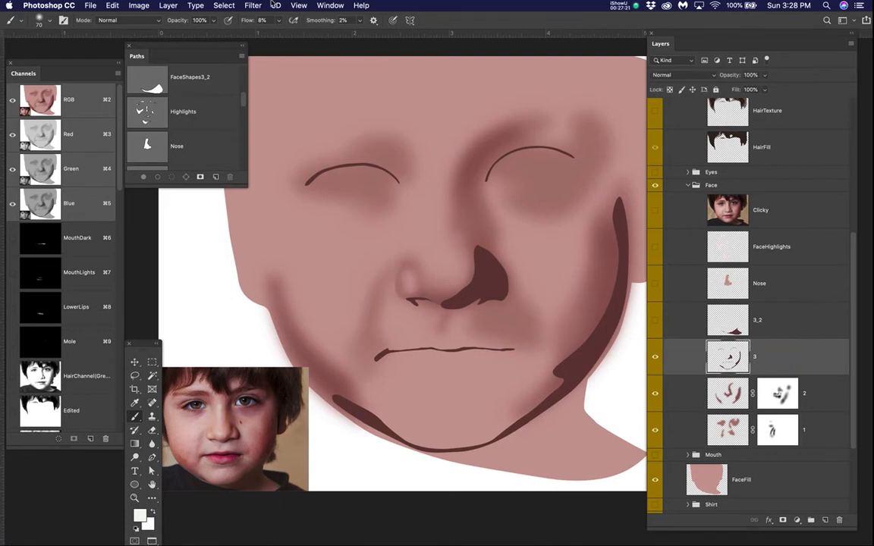
{"action": "left_click", "coordinate": [253, 6]}
{"action": "left_click", "coordinate": [253, 130]}
{"action": "left_click", "coordinate": [455, 170]}
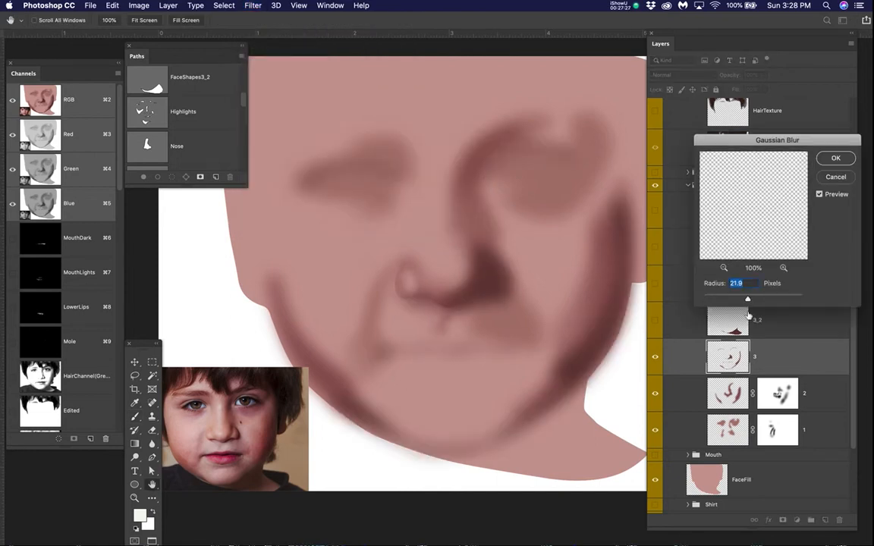
{"action": "left_click_drag", "start_coordinate": [748, 299], "coordinate": [746, 300]}
{"action": "left_click", "coordinate": [846, 160]}
Step: Add a layer mask to layer 3 and enlarge the brush to 200 pixels
{"action": "left_click", "coordinate": [775, 353]}
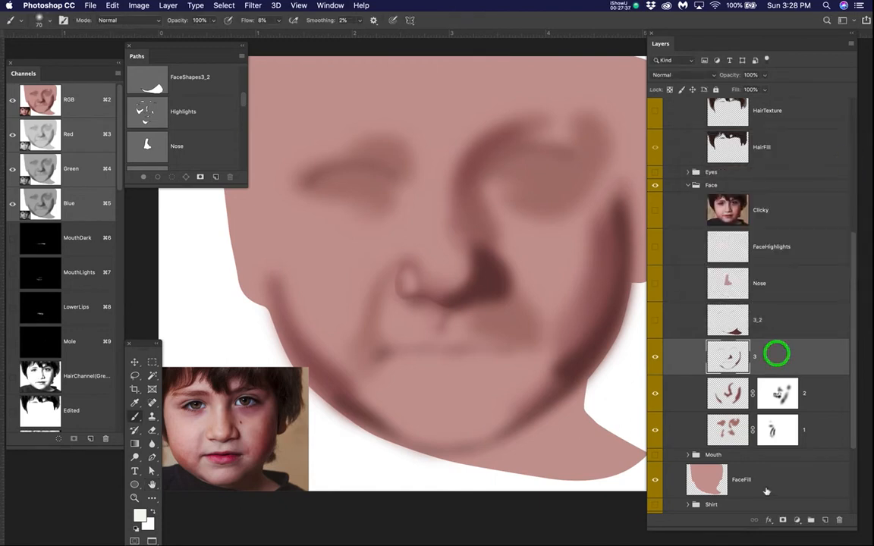
{"action": "left_click", "coordinate": [782, 520]}
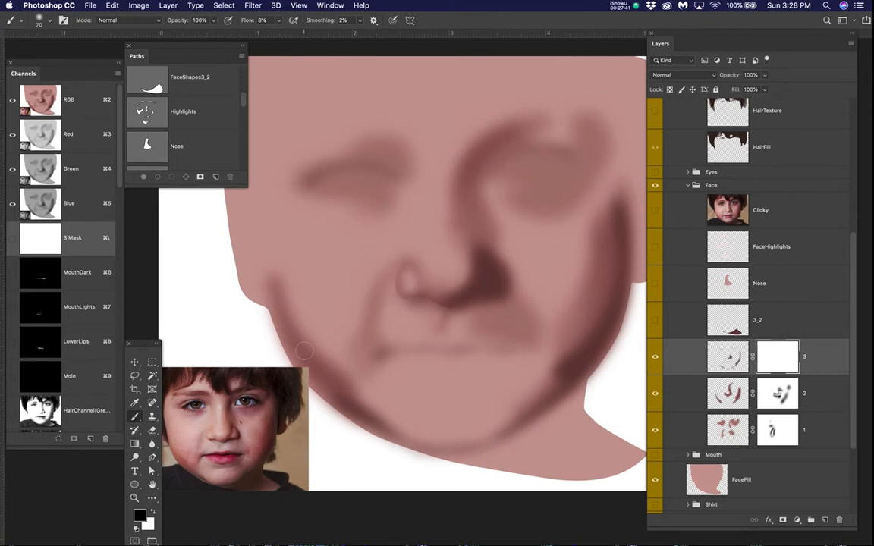
{"action": "key", "text": "bracketright"}
{"action": "key", "text": "bracketright"}
{"action": "key", "text": "bracketright"}
{"action": "key", "text": "bracketright"}
{"action": "key", "text": "bracketright"}
{"action": "key", "text": "bracketright"}
{"action": "key", "text": "bracketright"}
Step: Paint black on layer 3's mask along the cheek edge on the left side of the face to fade its shadow
{"action": "left_click", "coordinate": [267, 243]}
{"action": "mouse_move", "coordinate": [267, 243]}
{"action": "left_mouse_down"}
{"action": "mouse_move", "coordinate": [274, 298]}
{"action": "mouse_move", "coordinate": [271, 249]}
{"action": "mouse_move", "coordinate": [274, 263]}
{"action": "mouse_move", "coordinate": [253, 249]}
{"action": "mouse_move", "coordinate": [277, 300]}
{"action": "mouse_move", "coordinate": [277, 267]}
{"action": "mouse_move", "coordinate": [274, 316]}
{"action": "mouse_move", "coordinate": [280, 242]}
{"action": "left_mouse_up"}
{"action": "left_click", "coordinate": [769, 357]}
{"action": "left_click_drag", "start_coordinate": [269, 285], "coordinate": [319, 348]}
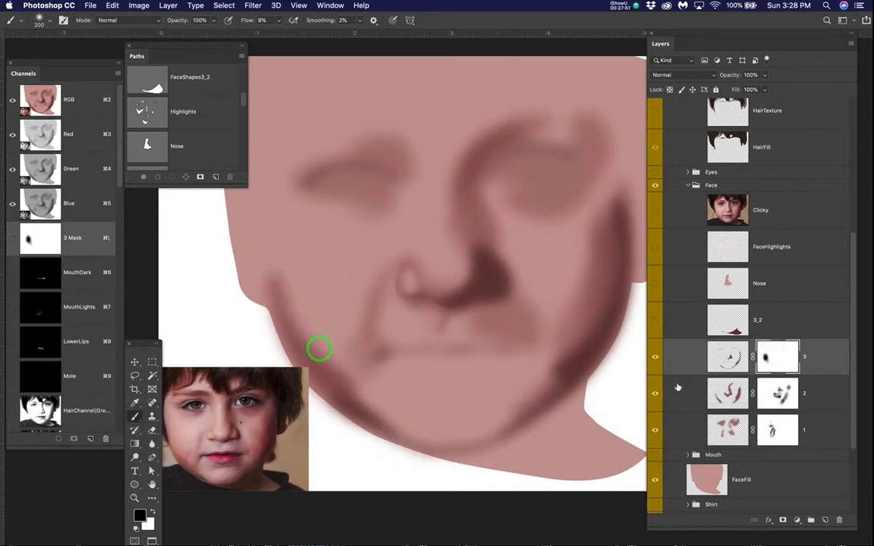
Step: Toggle the SolidFills copy group and layers 2 and 3 to compare how each shades the left cheek
{"action": "left_click", "coordinate": [657, 356]}
{"action": "left_click", "coordinate": [658, 357]}
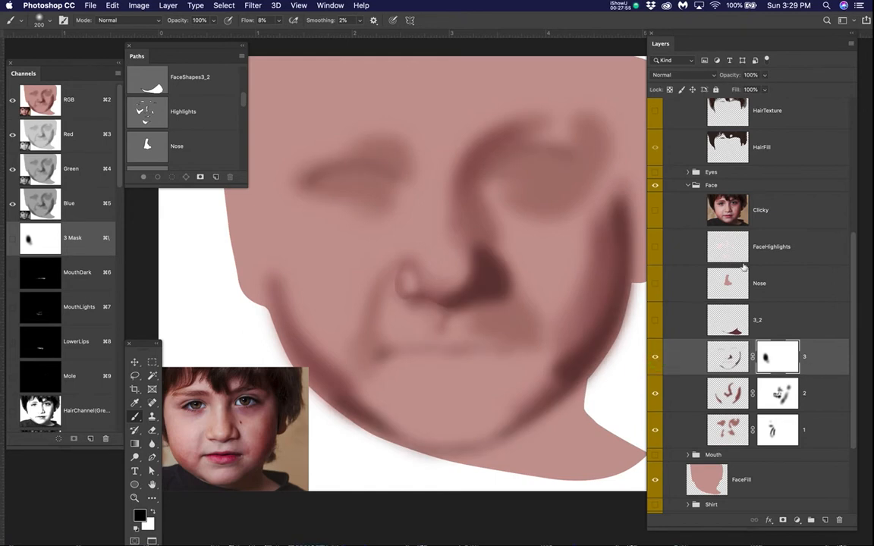
{"action": "scroll", "coordinate": [745, 268], "scroll_direction": "up", "scroll_amount": 5}
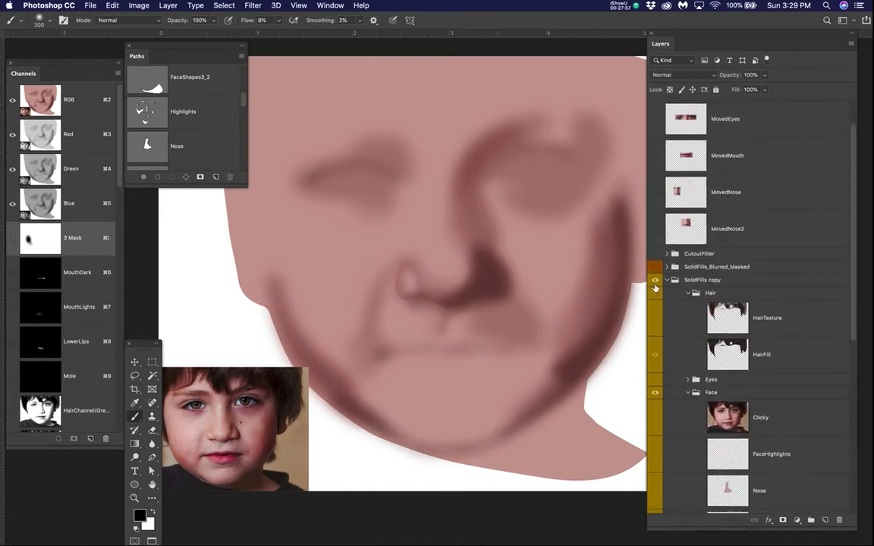
{"action": "left_click", "coordinate": [655, 282]}
{"action": "left_click", "coordinate": [656, 282]}
{"action": "scroll", "coordinate": [730, 327], "scroll_direction": "down", "scroll_amount": 4}
{"action": "scroll", "coordinate": [730, 326], "scroll_direction": "down", "scroll_amount": 7}
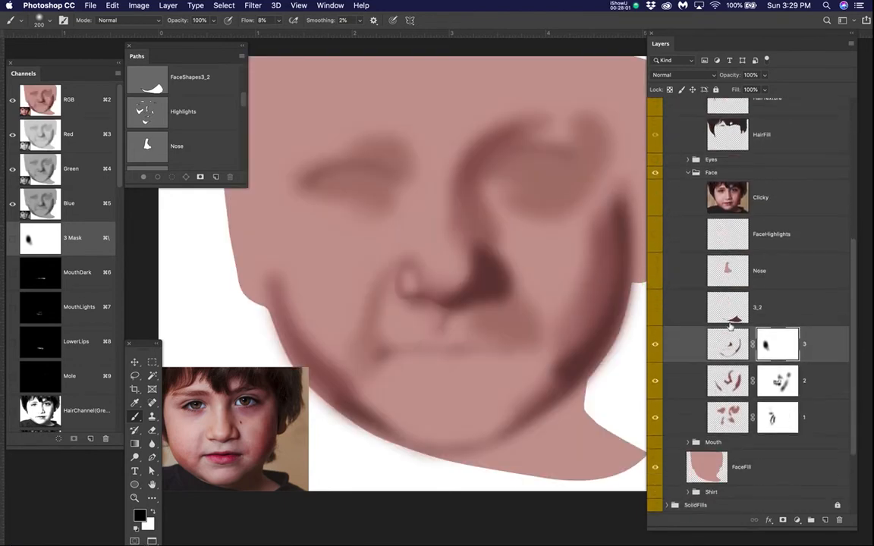
{"action": "left_click", "coordinate": [655, 381]}
{"action": "left_click", "coordinate": [656, 382]}
{"action": "left_click", "coordinate": [728, 381]}
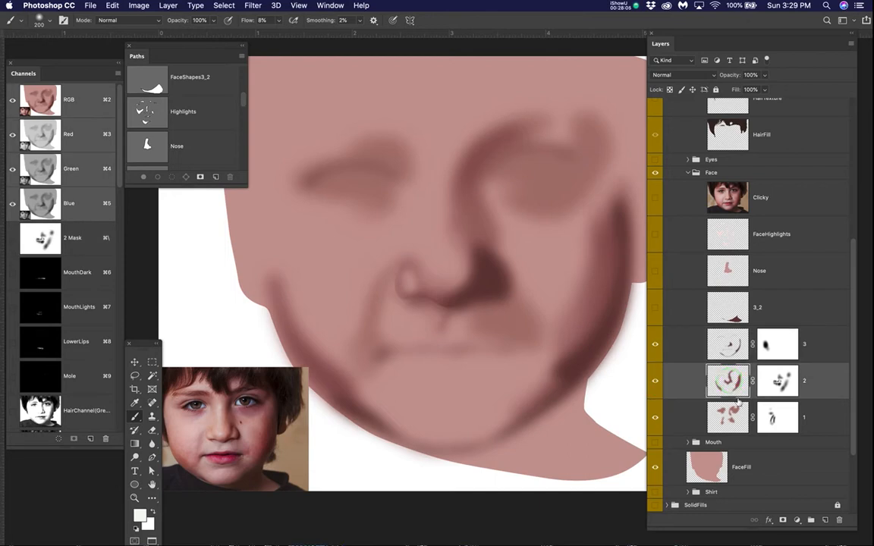
{"action": "left_click", "coordinate": [733, 382]}
{"action": "left_click", "coordinate": [655, 344]}
{"action": "left_click", "coordinate": [656, 344]}
Step: Paint black on layer 2's mask along the left cheek and jaw to fade that layer's shadow
{"action": "left_click", "coordinate": [736, 382]}
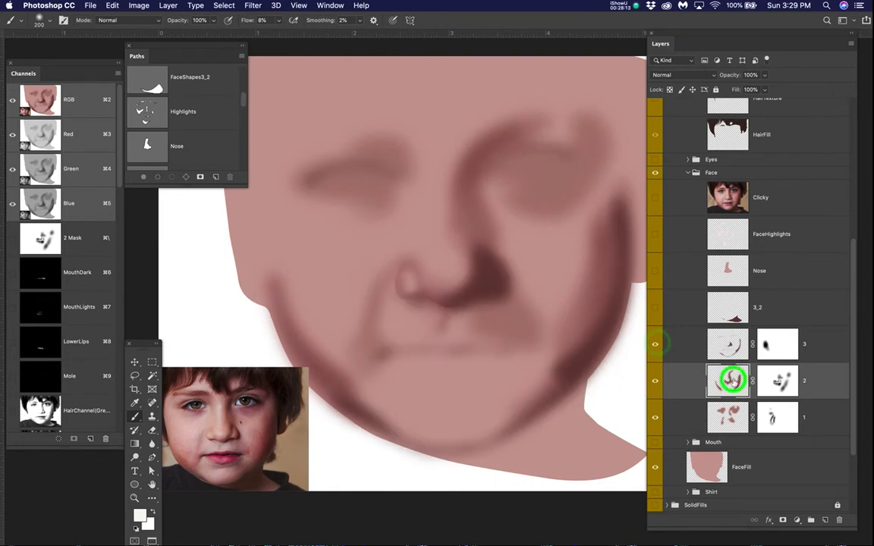
{"action": "left_click", "coordinate": [770, 377]}
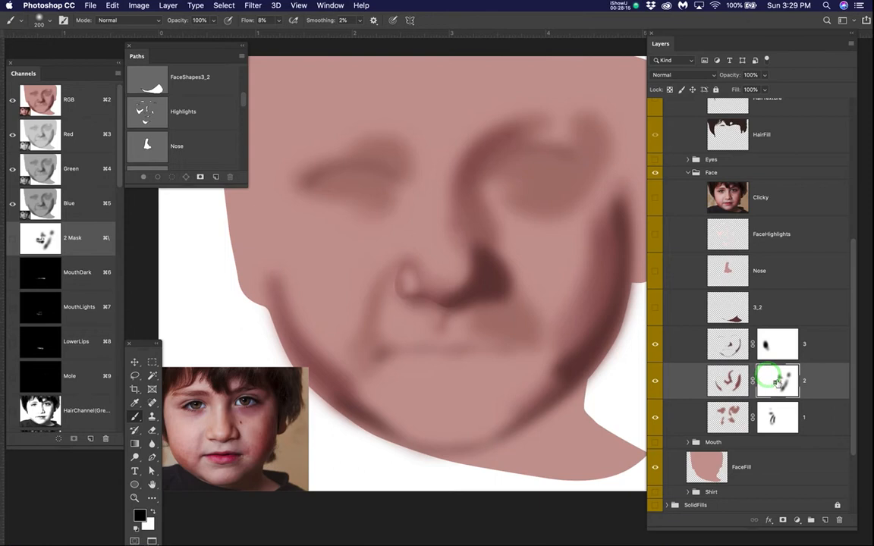
{"action": "mouse_move", "coordinate": [258, 275]}
{"action": "left_mouse_down"}
{"action": "mouse_move", "coordinate": [289, 324]}
{"action": "mouse_move", "coordinate": [272, 268]}
{"action": "mouse_move", "coordinate": [290, 307]}
{"action": "mouse_move", "coordinate": [268, 270]}
{"action": "mouse_move", "coordinate": [267, 280]}
{"action": "mouse_move", "coordinate": [261, 240]}
{"action": "mouse_move", "coordinate": [296, 348]}
{"action": "mouse_move", "coordinate": [330, 368]}
{"action": "mouse_move", "coordinate": [290, 310]}
{"action": "mouse_move", "coordinate": [353, 379]}
{"action": "mouse_move", "coordinate": [381, 384]}
{"action": "mouse_move", "coordinate": [368, 374]}
{"action": "mouse_move", "coordinate": [412, 454]}
{"action": "left_mouse_up"}
{"action": "left_click_drag", "start_coordinate": [289, 278], "coordinate": [289, 352]}
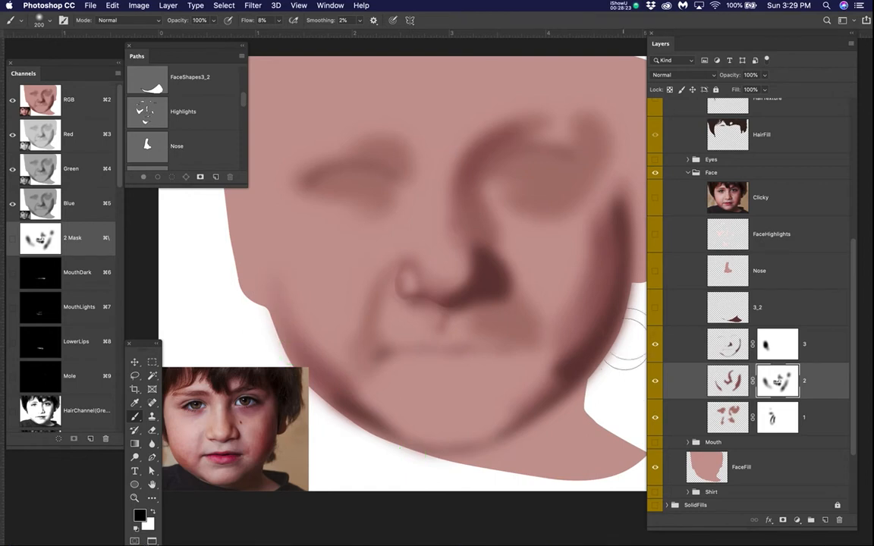
Step: Refine layer 3's mask along the left jaw, restoring part of the shadow with white and softening it lower down with black
{"action": "left_click", "coordinate": [728, 348]}
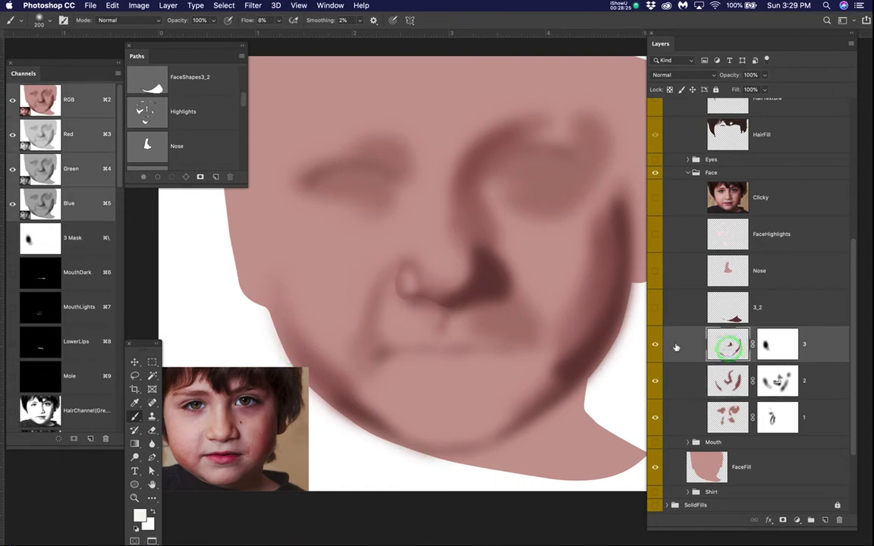
{"action": "left_click", "coordinate": [657, 345]}
{"action": "left_click", "coordinate": [657, 345]}
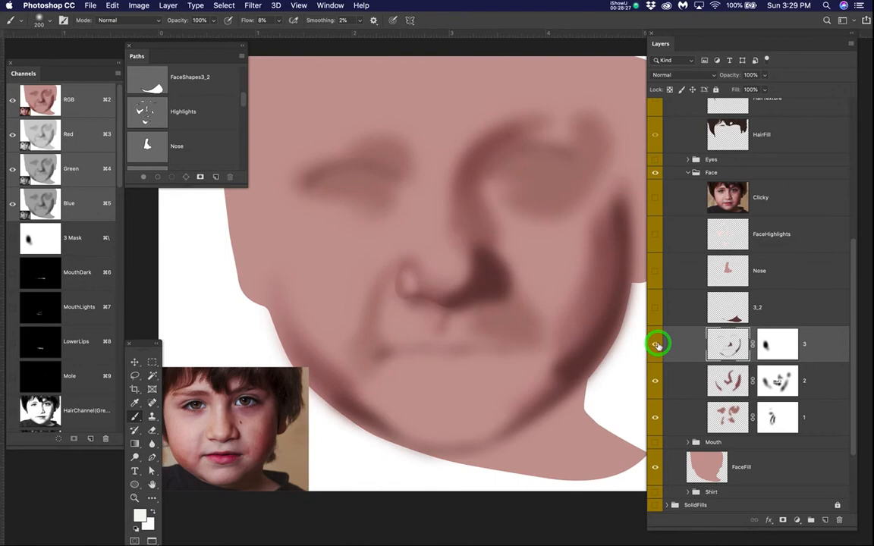
{"action": "left_click", "coordinate": [782, 346]}
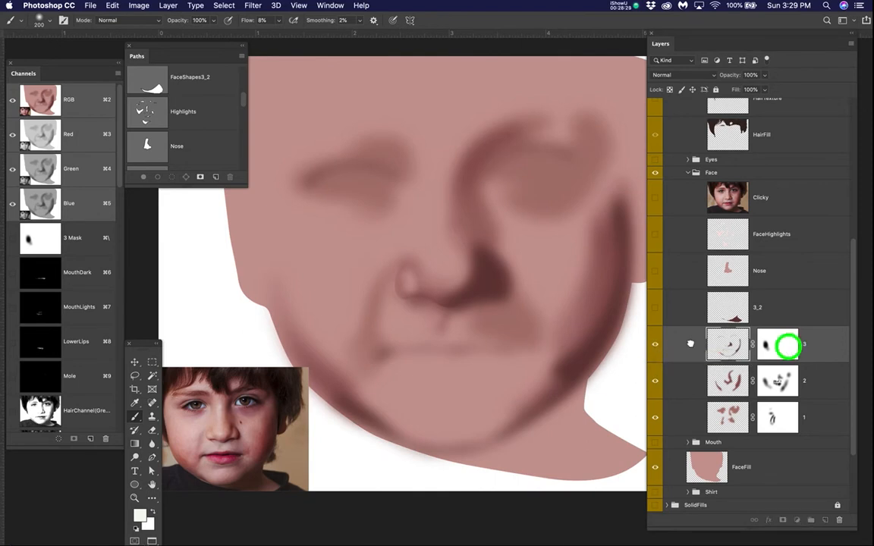
{"action": "key", "text": "x"}
{"action": "mouse_move", "coordinate": [315, 363]}
{"action": "left_mouse_down"}
{"action": "mouse_move", "coordinate": [323, 389]}
{"action": "mouse_move", "coordinate": [297, 343]}
{"action": "mouse_move", "coordinate": [321, 394]}
{"action": "mouse_move", "coordinate": [334, 395]}
{"action": "mouse_move", "coordinate": [289, 334]}
{"action": "mouse_move", "coordinate": [313, 362]}
{"action": "mouse_move", "coordinate": [303, 376]}
{"action": "mouse_move", "coordinate": [313, 400]}
{"action": "mouse_move", "coordinate": [288, 314]}
{"action": "mouse_move", "coordinate": [283, 354]}
{"action": "mouse_move", "coordinate": [266, 270]}
{"action": "mouse_move", "coordinate": [278, 287]}
{"action": "mouse_move", "coordinate": [279, 338]}
{"action": "mouse_move", "coordinate": [317, 401]}
{"action": "mouse_move", "coordinate": [295, 338]}
{"action": "mouse_move", "coordinate": [334, 383]}
{"action": "left_mouse_up"}
{"action": "left_click", "coordinate": [769, 346]}
{"action": "key", "text": "x"}
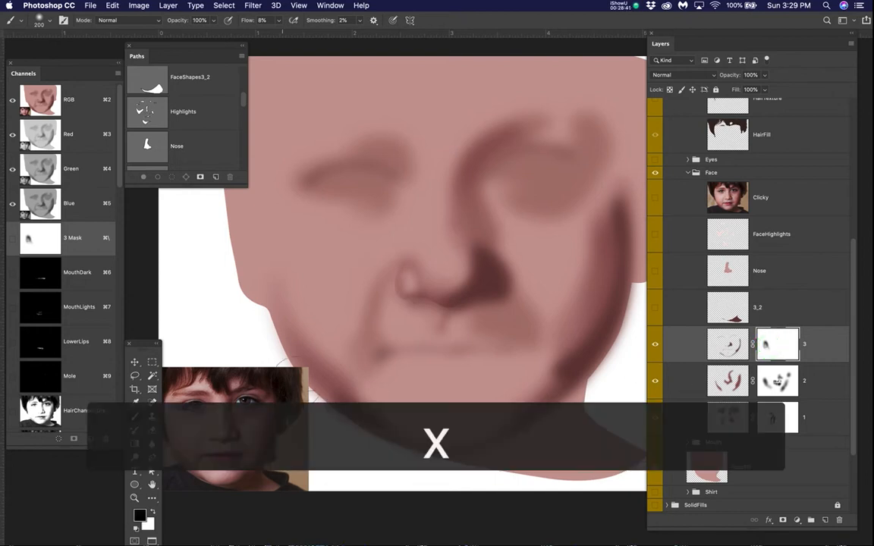
{"action": "left_click_drag", "start_coordinate": [369, 427], "coordinate": [344, 383]}
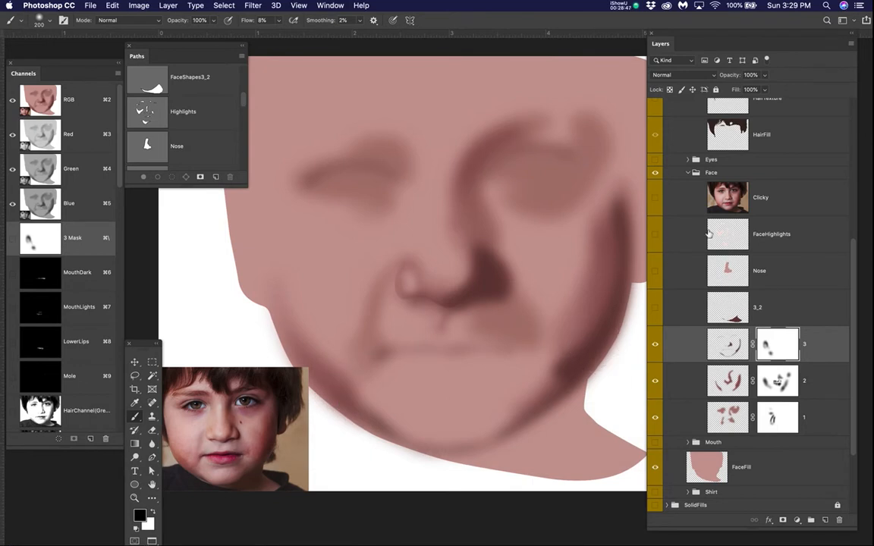
Step: Show and hide the Clicky reference photo to compare the real face with the blurred shading
{"action": "left_click", "coordinate": [655, 198]}
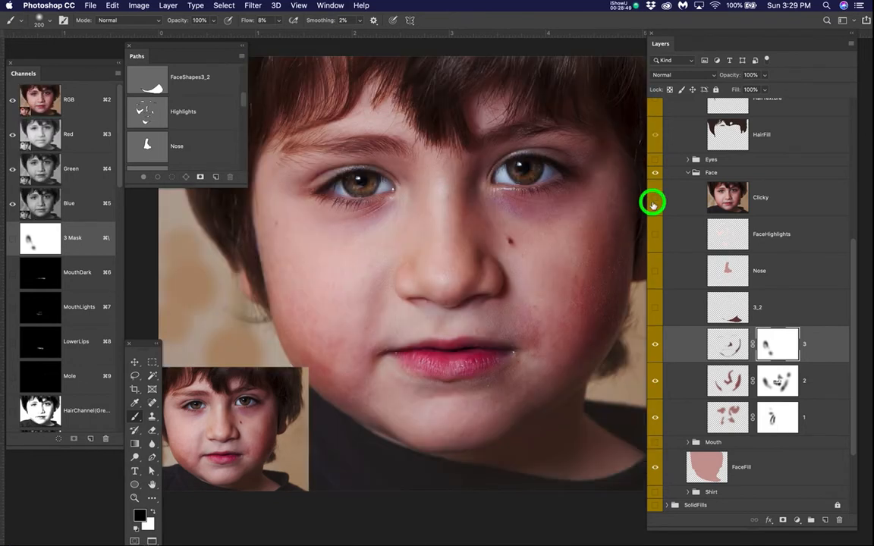
{"action": "left_click", "coordinate": [655, 198]}
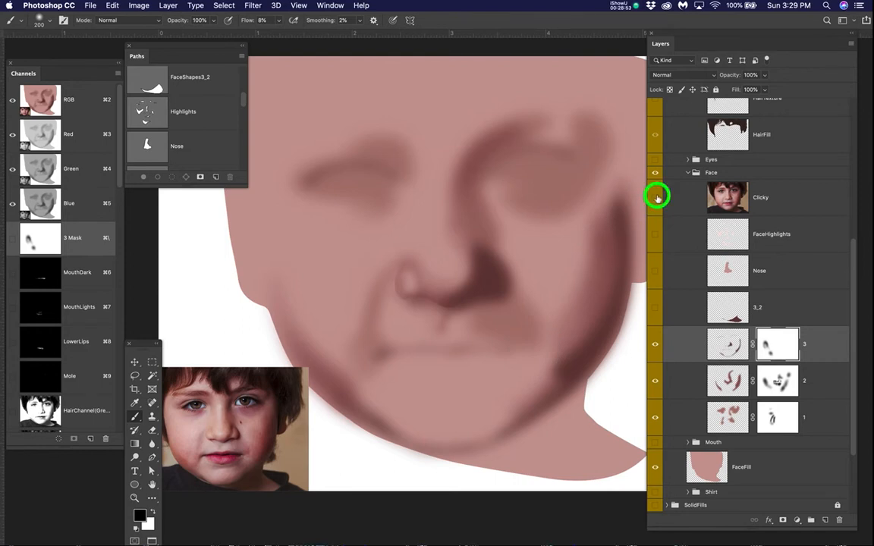
{"action": "left_click", "coordinate": [656, 198]}
{"action": "left_click", "coordinate": [656, 198]}
Step: Create a new layer above layer 3 and name it Fix1
{"action": "left_click", "coordinate": [825, 521]}
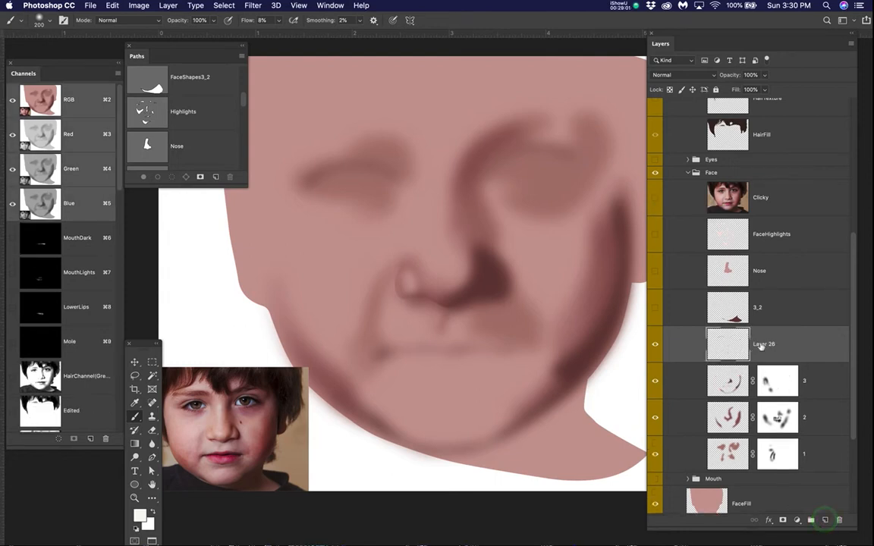
{"action": "double_click", "coordinate": [762, 346]}
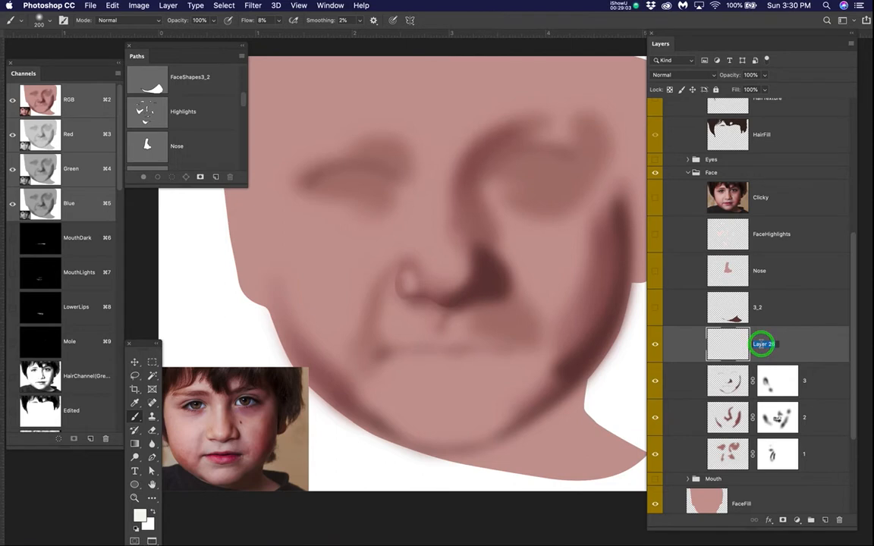
{"action": "type", "text": "Fix1"}
{"action": "key", "text": "Return"}
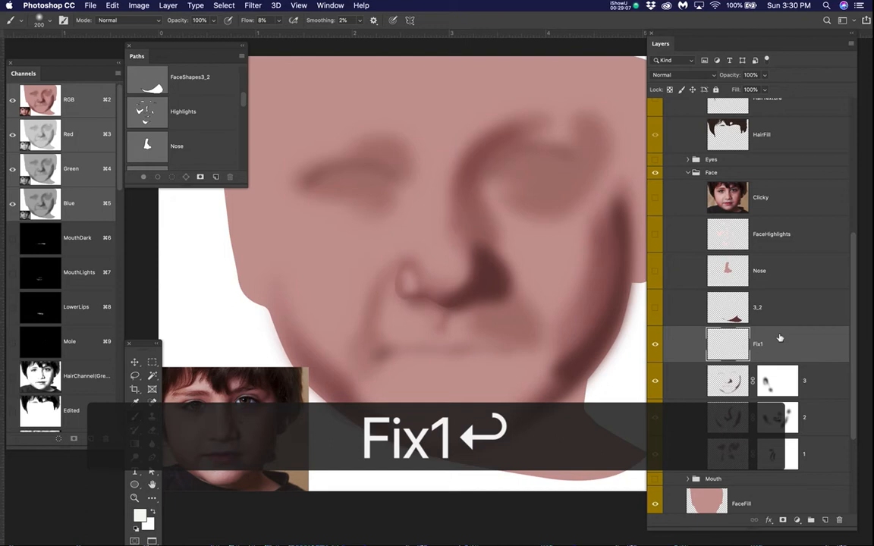
{"action": "left_click", "coordinate": [769, 346]}
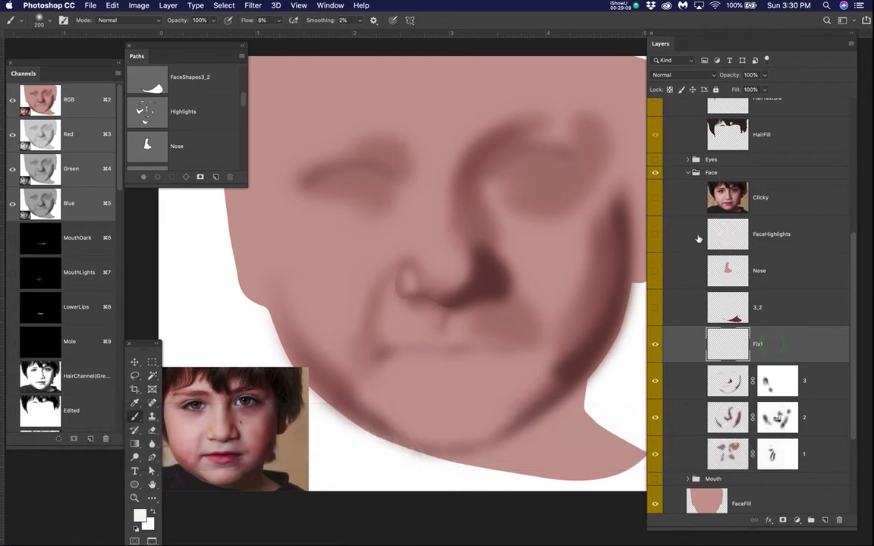
Step: Show the Clicky reference photo, sample the reddish tone of the right cheek as the brush colour, and hide the photo
{"action": "left_click", "coordinate": [655, 197]}
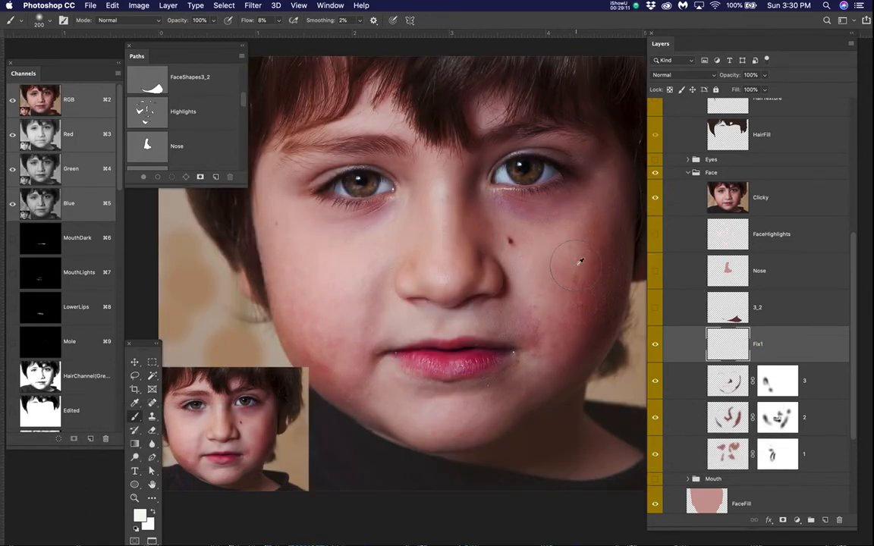
{"action": "left_click", "coordinate": [578, 285], "text": "alt"}
{"action": "left_click", "coordinate": [656, 198]}
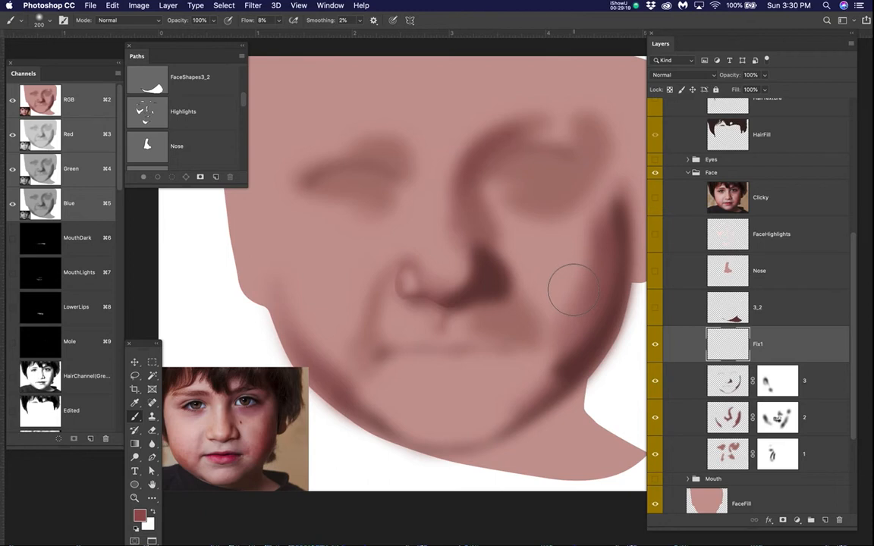
{"action": "left_click", "coordinate": [656, 198]}
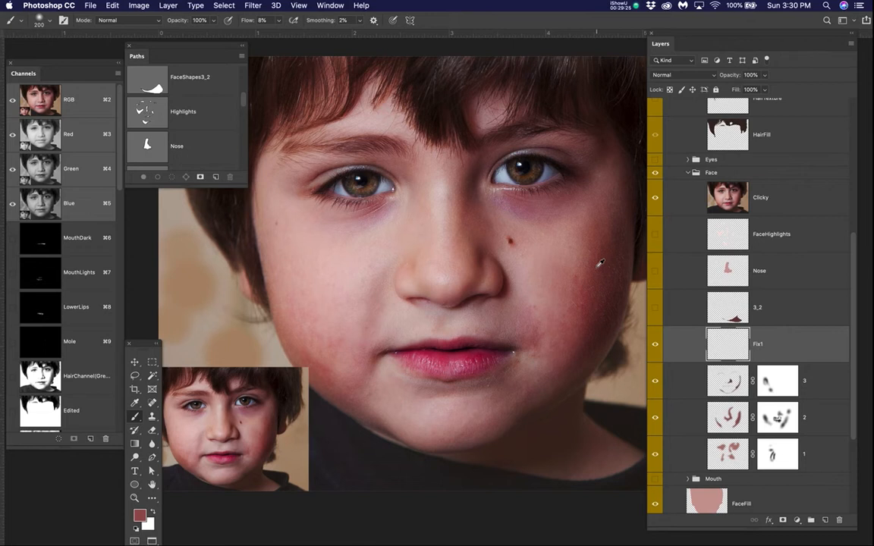
{"action": "left_click", "coordinate": [658, 197]}
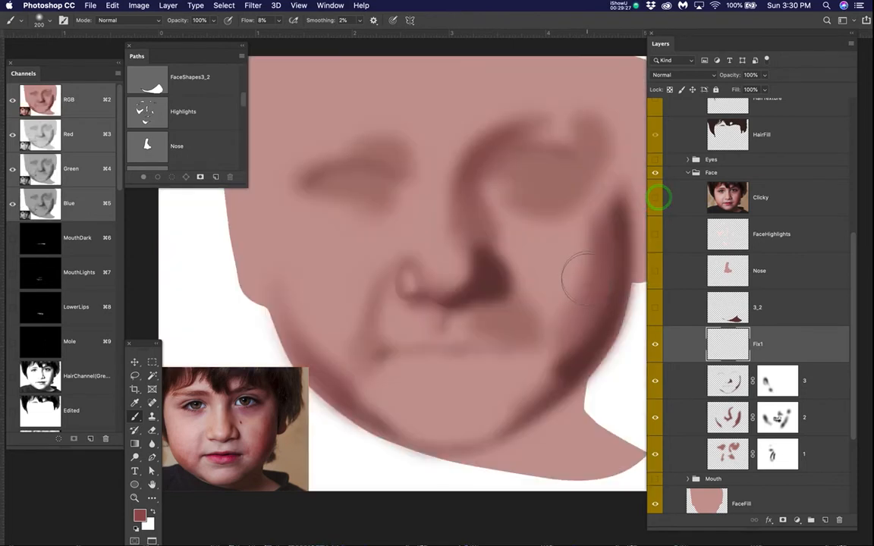
Step: Paint soft red shading on Fix1 down the right cheek to the jaw, checking it against the Clicky photo
{"action": "mouse_move", "coordinate": [565, 286]}
{"action": "left_mouse_down"}
{"action": "mouse_move", "coordinate": [577, 269]}
{"action": "mouse_move", "coordinate": [554, 302]}
{"action": "mouse_move", "coordinate": [577, 288]}
{"action": "mouse_move", "coordinate": [589, 252]}
{"action": "mouse_move", "coordinate": [581, 248]}
{"action": "mouse_move", "coordinate": [570, 335]}
{"action": "mouse_move", "coordinate": [539, 361]}
{"action": "mouse_move", "coordinate": [550, 353]}
{"action": "left_mouse_up"}
{"action": "left_click", "coordinate": [655, 199]}
{"action": "left_click", "coordinate": [655, 199]}
{"action": "mouse_move", "coordinate": [563, 374]}
{"action": "left_mouse_down"}
{"action": "mouse_move", "coordinate": [521, 399]}
{"action": "mouse_move", "coordinate": [580, 362]}
{"action": "mouse_move", "coordinate": [529, 410]}
{"action": "left_mouse_up"}
{"action": "left_click", "coordinate": [657, 198]}
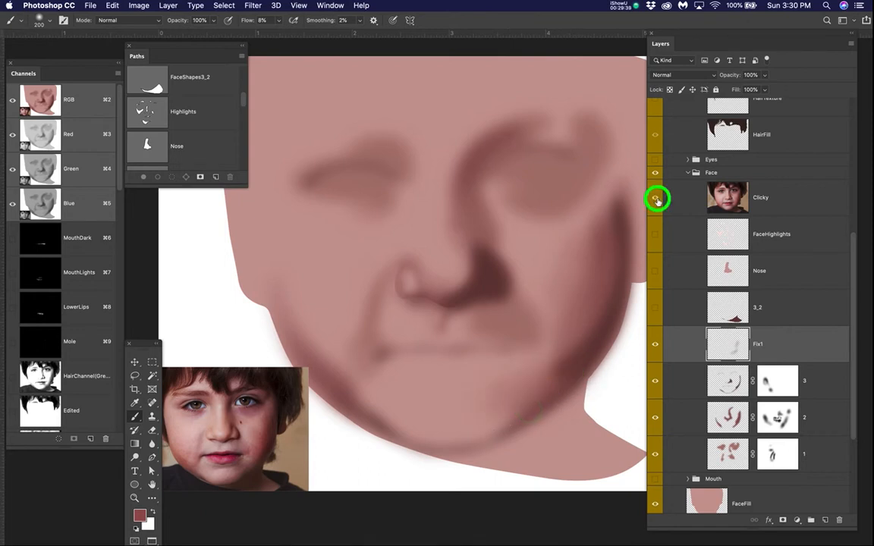
{"action": "left_click", "coordinate": [657, 198]}
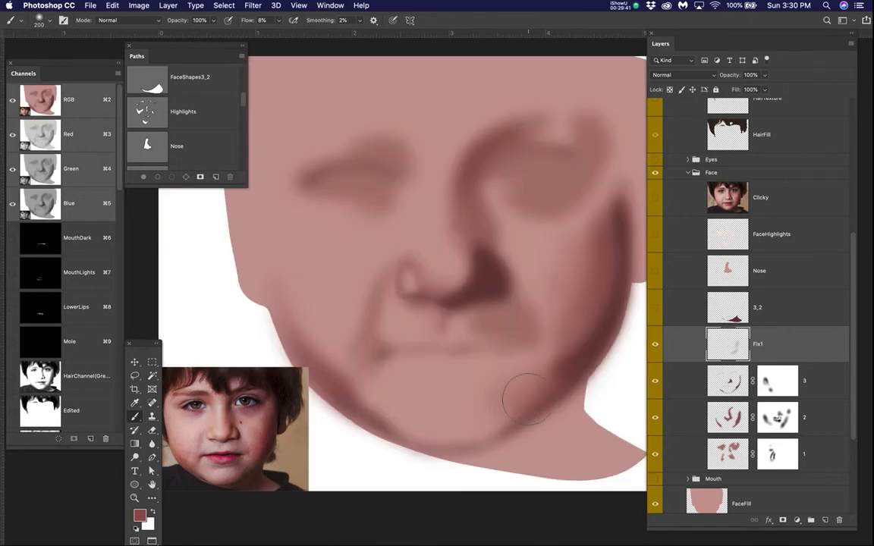
Step: Reduce the brush to 150 and shade along the lower right jaw, comparing the blend with the Clicky photo
{"action": "key", "text": "bracketleft"}
{"action": "key", "text": "bracketleft"}
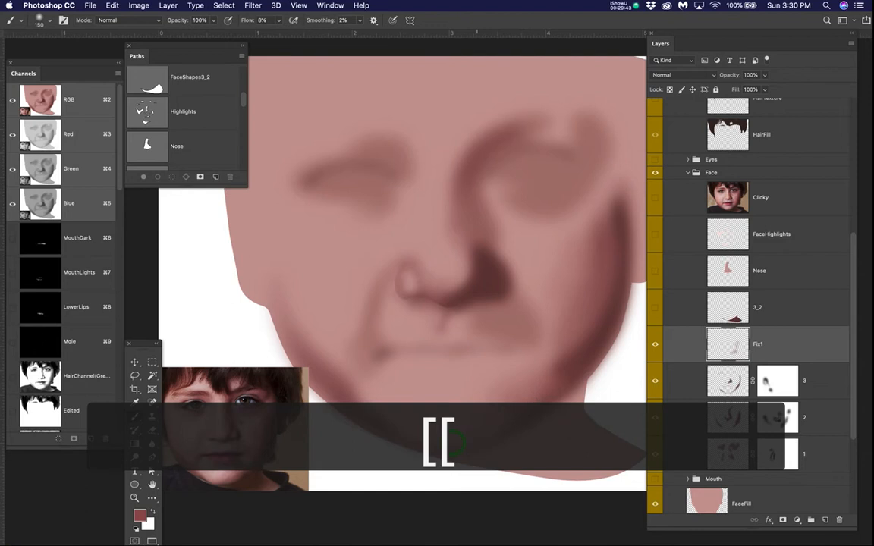
{"action": "left_click_drag", "start_coordinate": [478, 438], "coordinate": [580, 349]}
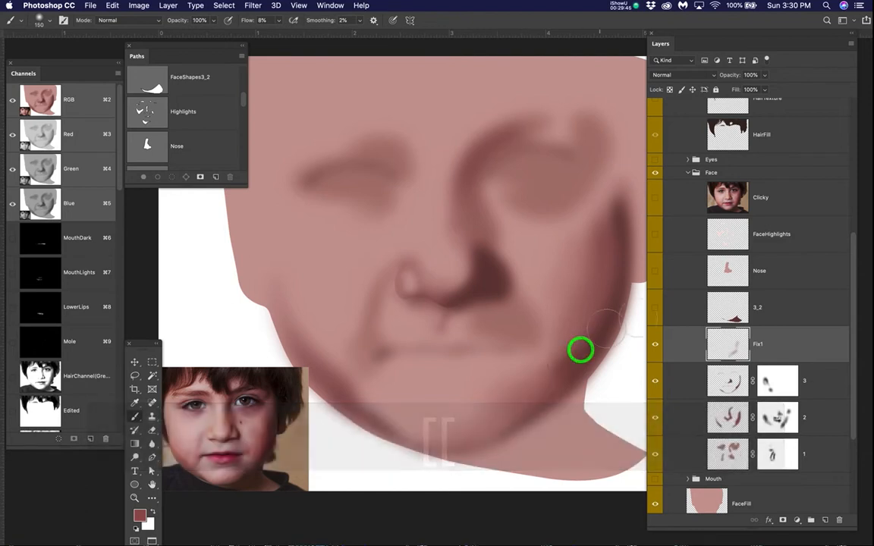
{"action": "left_click", "coordinate": [655, 197]}
{"action": "left_click", "coordinate": [655, 196]}
{"action": "left_click", "coordinate": [655, 196]}
{"action": "left_click", "coordinate": [655, 196]}
{"action": "left_click", "coordinate": [655, 196]}
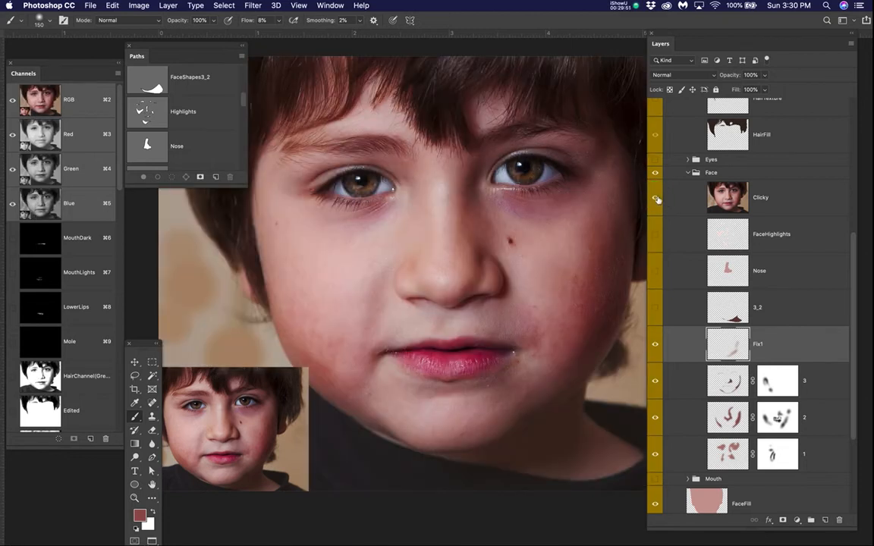
{"action": "left_click", "coordinate": [655, 196]}
Step: Paint soft red shading on Fix1 along the left cheek, the left edge of the face and down the jaw
{"action": "left_click_drag", "start_coordinate": [303, 331], "coordinate": [365, 398]}
{"action": "mouse_move", "coordinate": [330, 343]}
{"action": "left_mouse_down"}
{"action": "mouse_move", "coordinate": [333, 349]}
{"action": "mouse_move", "coordinate": [327, 337]}
{"action": "left_mouse_up"}
{"action": "left_click_drag", "start_coordinate": [370, 364], "coordinate": [375, 370]}
{"action": "left_click_drag", "start_coordinate": [367, 384], "coordinate": [392, 425]}
{"action": "mouse_move", "coordinate": [356, 358]}
{"action": "left_mouse_down"}
{"action": "mouse_move", "coordinate": [306, 332]}
{"action": "mouse_move", "coordinate": [277, 276]}
{"action": "mouse_move", "coordinate": [265, 225]}
{"action": "left_mouse_up"}
{"action": "left_click_drag", "start_coordinate": [300, 308], "coordinate": [278, 258]}
{"action": "left_click_drag", "start_coordinate": [281, 283], "coordinate": [268, 220]}
{"action": "mouse_move", "coordinate": [269, 234]}
{"action": "left_mouse_down"}
{"action": "mouse_move", "coordinate": [268, 213]}
{"action": "mouse_move", "coordinate": [280, 292]}
{"action": "left_mouse_up"}
{"action": "left_click_drag", "start_coordinate": [288, 325], "coordinate": [268, 231]}
{"action": "left_click_drag", "start_coordinate": [306, 353], "coordinate": [284, 299]}
{"action": "left_click_drag", "start_coordinate": [356, 409], "coordinate": [408, 432]}
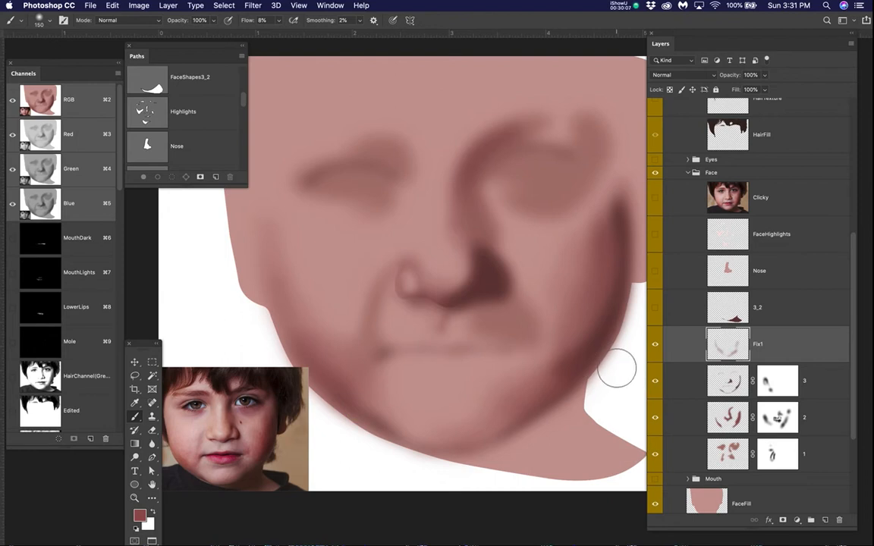
Step: Dab a soft spot of the brush colour on the white area outside the right jaw
{"action": "key", "text": "space"}
{"action": "left_click_drag", "start_coordinate": [542, 363], "coordinate": [504, 364]}
{"action": "left_click_drag", "start_coordinate": [604, 376], "coordinate": [609, 367]}
{"action": "left_click", "coordinate": [606, 368]}
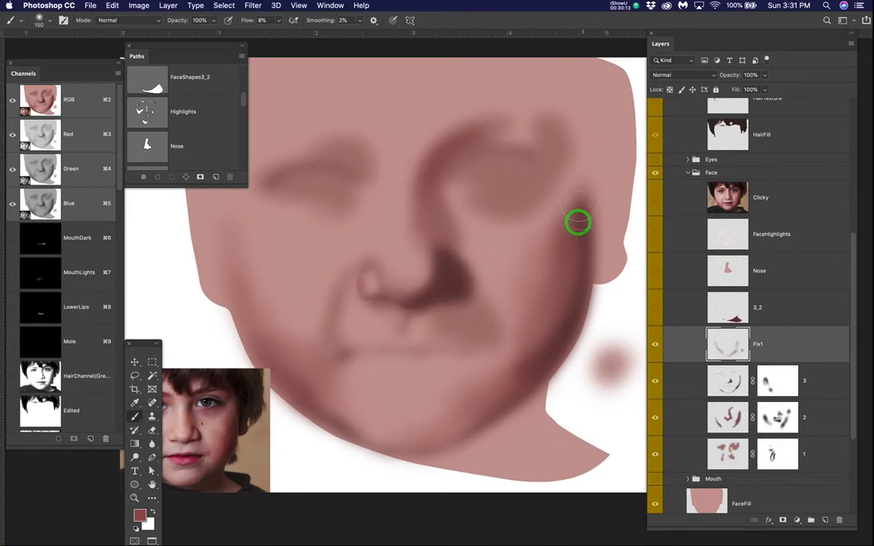
Step: Shade the outer right cheek on Fix1 and extend the colour up to the temple, checking against the Clicky photo
{"action": "left_click_drag", "start_coordinate": [558, 257], "coordinate": [543, 330]}
{"action": "left_click", "coordinate": [656, 197]}
{"action": "left_click", "coordinate": [656, 198]}
{"action": "left_click", "coordinate": [575, 219]}
{"action": "left_click_drag", "start_coordinate": [575, 218], "coordinate": [554, 229]}
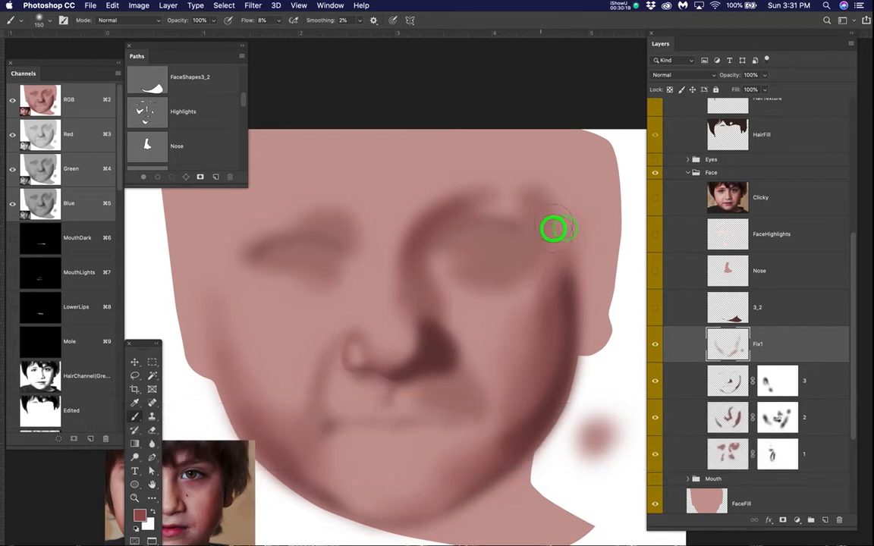
{"action": "left_click", "coordinate": [542, 285]}
{"action": "left_click_drag", "start_coordinate": [567, 262], "coordinate": [568, 187]}
{"action": "left_click_drag", "start_coordinate": [562, 230], "coordinate": [553, 250]}
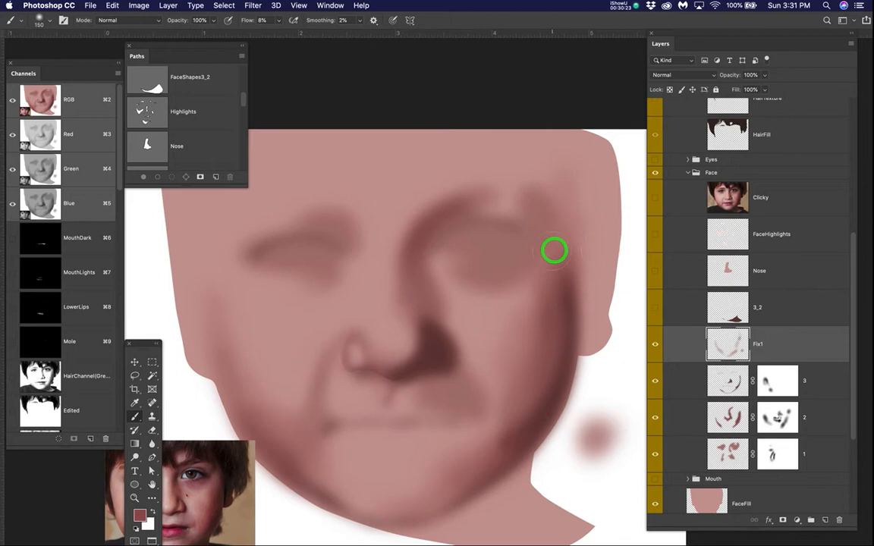
Step: Enlarge the brush to 300 and paint reddish shading around the outer corner and brow of the right eye
{"action": "left_click", "coordinate": [655, 198]}
{"action": "left_click_drag", "start_coordinate": [511, 286], "coordinate": [510, 331]}
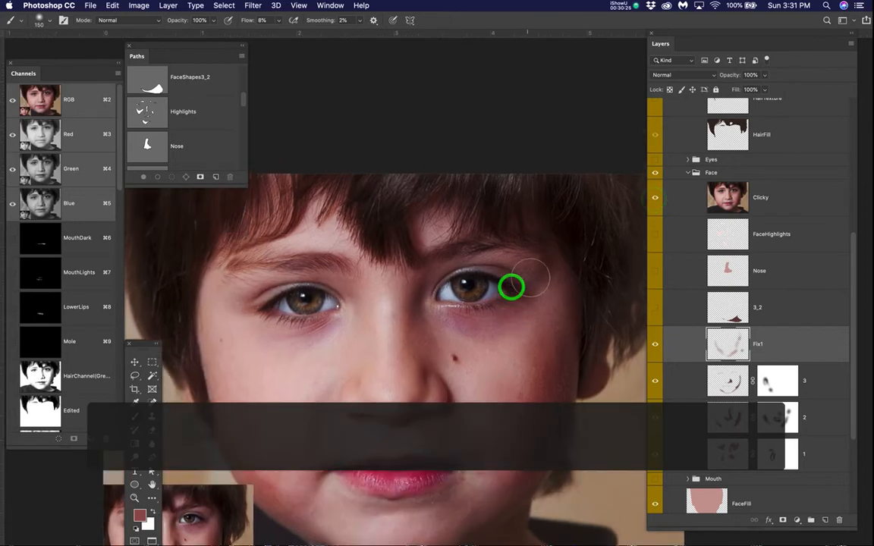
{"action": "key", "text": "]"}
{"action": "key", "text": "]"}
{"action": "key", "text": "]"}
{"action": "key", "text": "]"}
{"action": "mouse_move", "coordinate": [490, 250]}
{"action": "left_mouse_down"}
{"action": "mouse_move", "coordinate": [574, 299]}
{"action": "mouse_move", "coordinate": [509, 235]}
{"action": "mouse_move", "coordinate": [550, 275]}
{"action": "mouse_move", "coordinate": [512, 244]}
{"action": "mouse_move", "coordinate": [524, 247]}
{"action": "left_mouse_up"}
{"action": "left_click", "coordinate": [654, 200]}
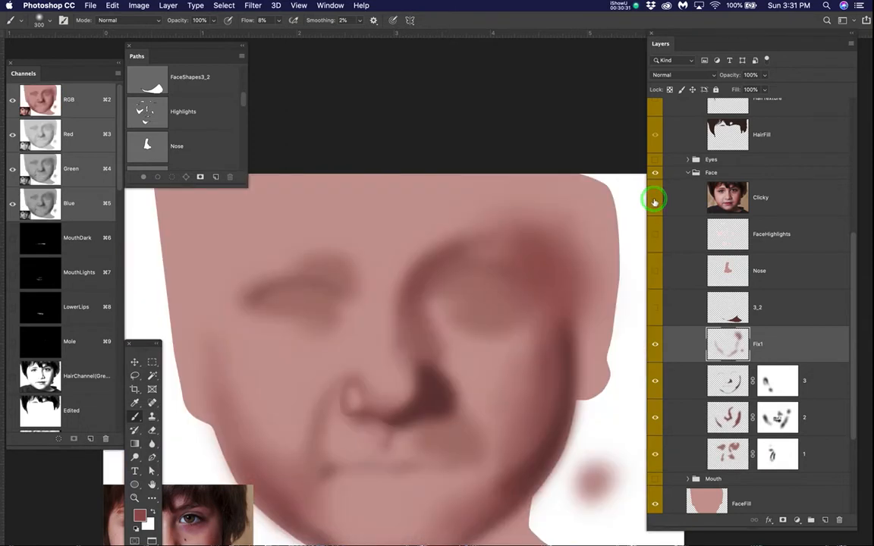
Step: Compare the eye shading with the Clicky photo and brush more colour below the right eye on Fix1
{"action": "left_click", "coordinate": [654, 199]}
{"action": "left_click", "coordinate": [654, 200]}
{"action": "left_click", "coordinate": [654, 200]}
{"action": "left_click", "coordinate": [654, 200]}
{"action": "left_click", "coordinate": [654, 201]}
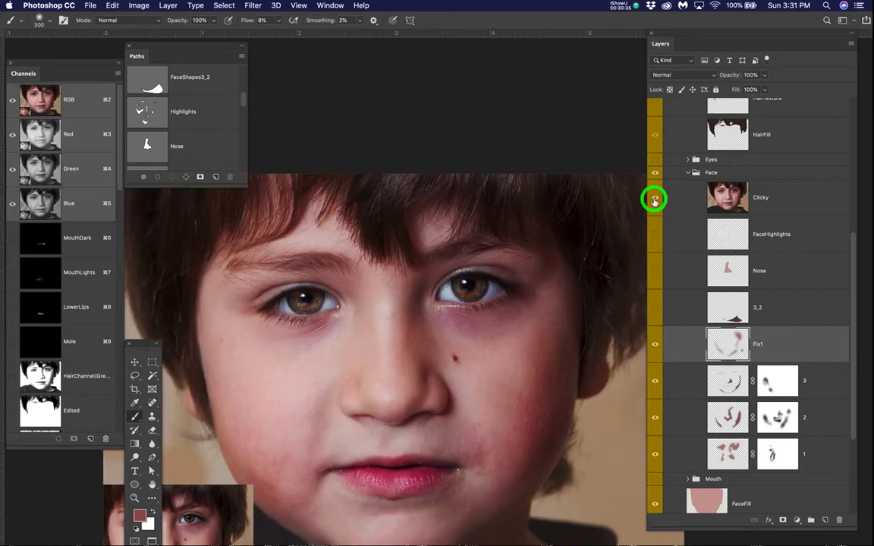
{"action": "left_click", "coordinate": [654, 201]}
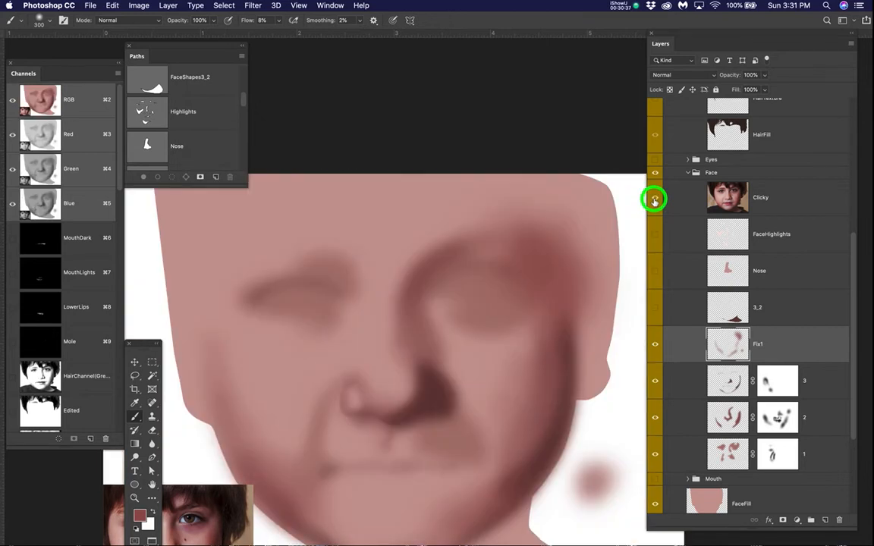
{"action": "left_click", "coordinate": [654, 201]}
{"action": "left_click", "coordinate": [654, 200]}
{"action": "mouse_move", "coordinate": [516, 312]}
{"action": "left_mouse_down"}
{"action": "mouse_move", "coordinate": [527, 339]}
{"action": "mouse_move", "coordinate": [486, 313]}
{"action": "left_mouse_up"}
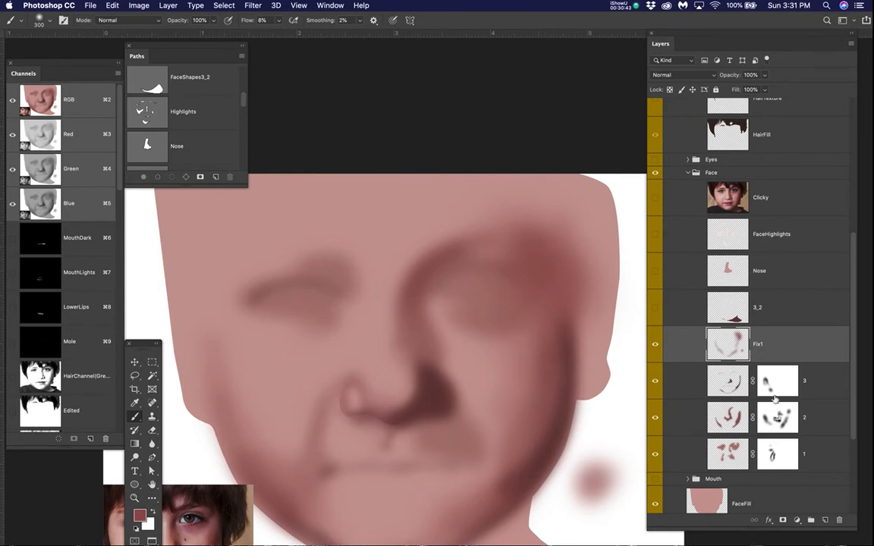
Step: Show the Mouth group and move it in the layer stack to directly above the Face group
{"action": "scroll", "coordinate": [798, 400], "scroll_direction": "down", "scroll_amount": 5}
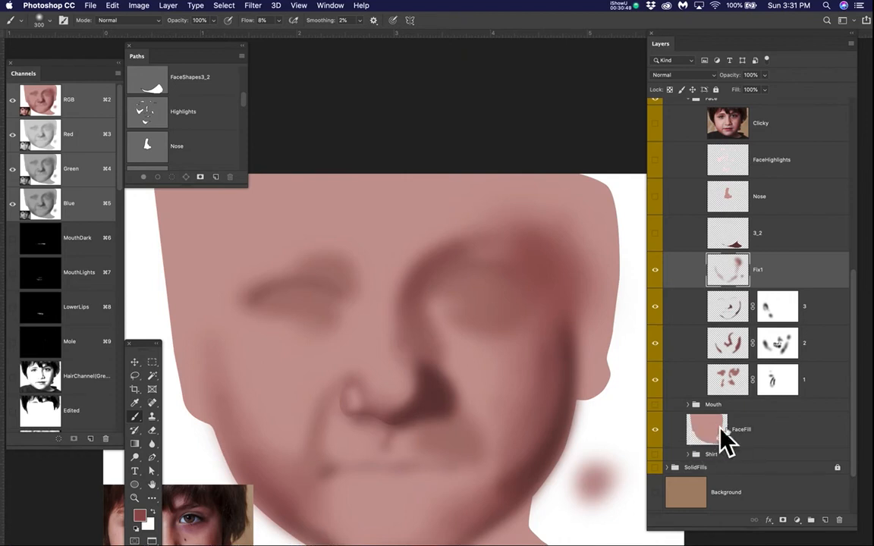
{"action": "left_click", "coordinate": [655, 405]}
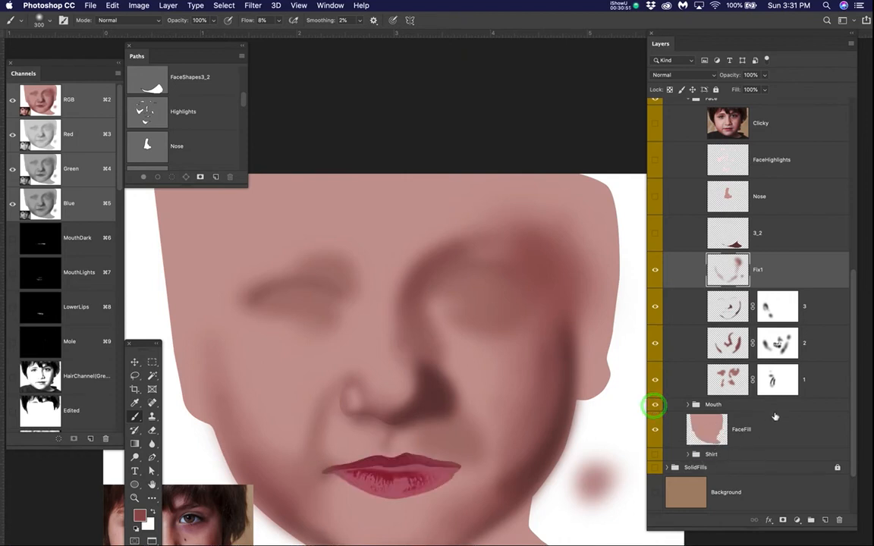
{"action": "left_click", "coordinate": [723, 407]}
{"action": "scroll", "coordinate": [771, 363], "scroll_direction": "up", "scroll_amount": 3}
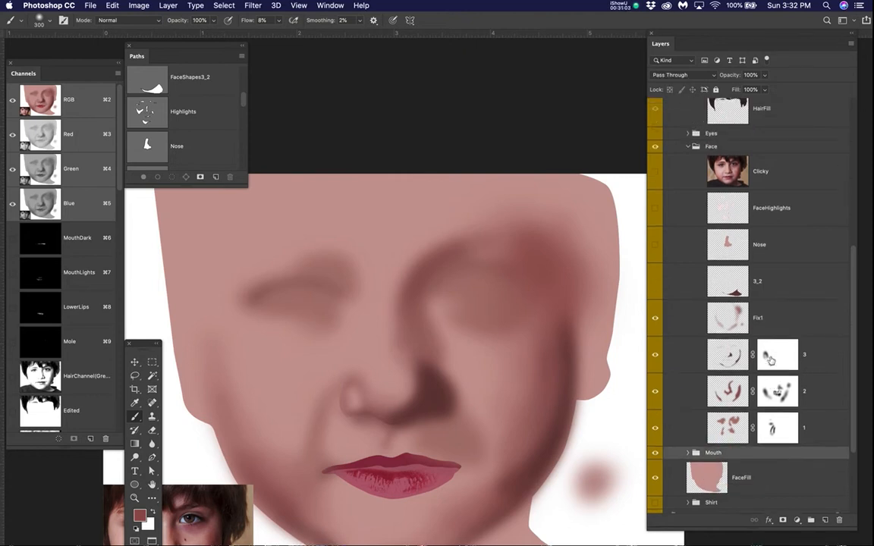
{"action": "left_click_drag", "start_coordinate": [750, 454], "coordinate": [765, 156]}
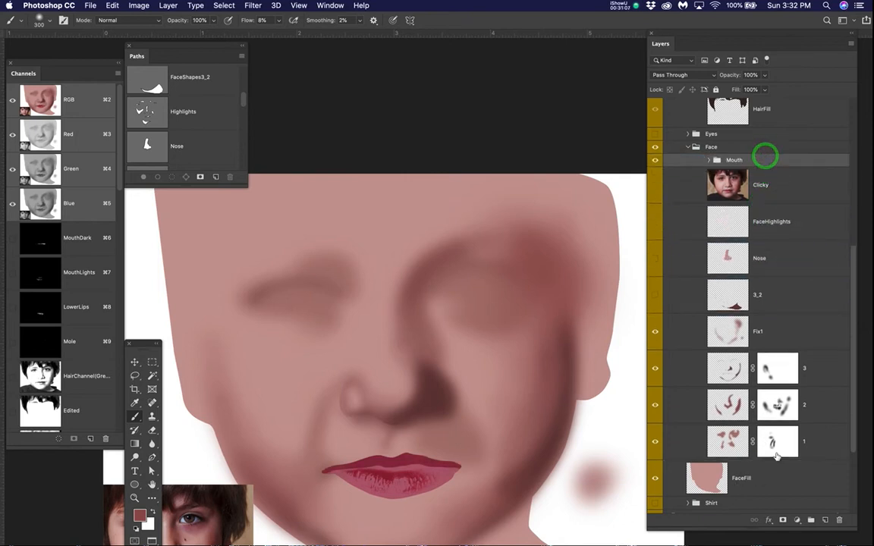
{"action": "scroll", "coordinate": [777, 456], "scroll_direction": "down", "scroll_amount": 3}
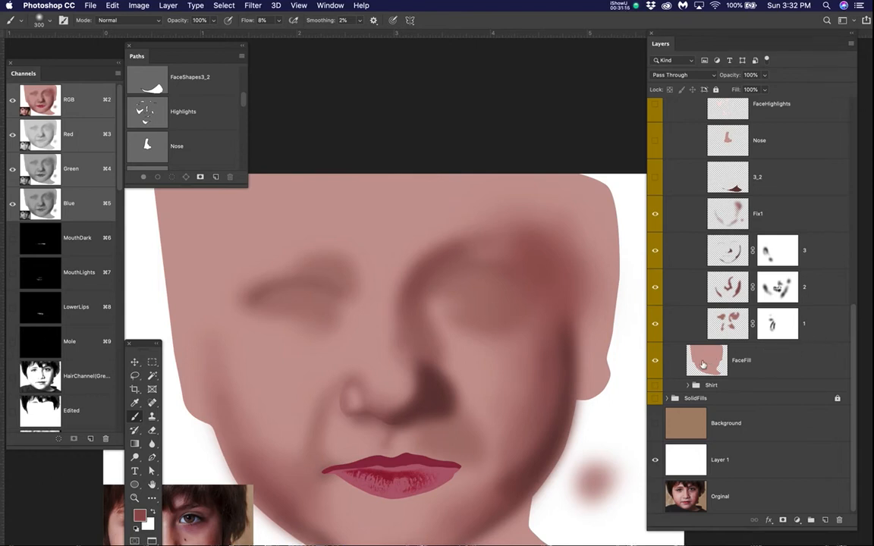
{"action": "left_click", "coordinate": [789, 364]}
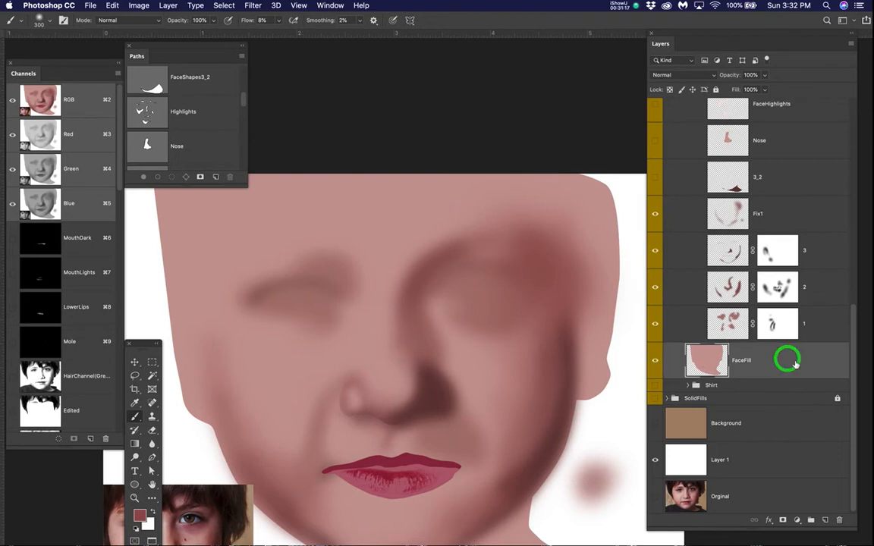
{"action": "scroll", "coordinate": [662, 267], "scroll_direction": "up", "scroll_amount": 5}
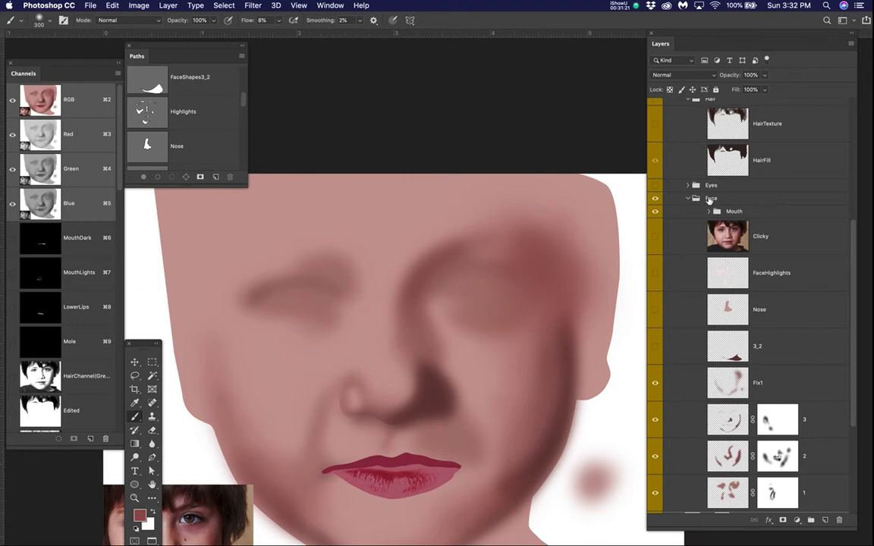
{"action": "left_click_drag", "start_coordinate": [751, 215], "coordinate": [731, 199]}
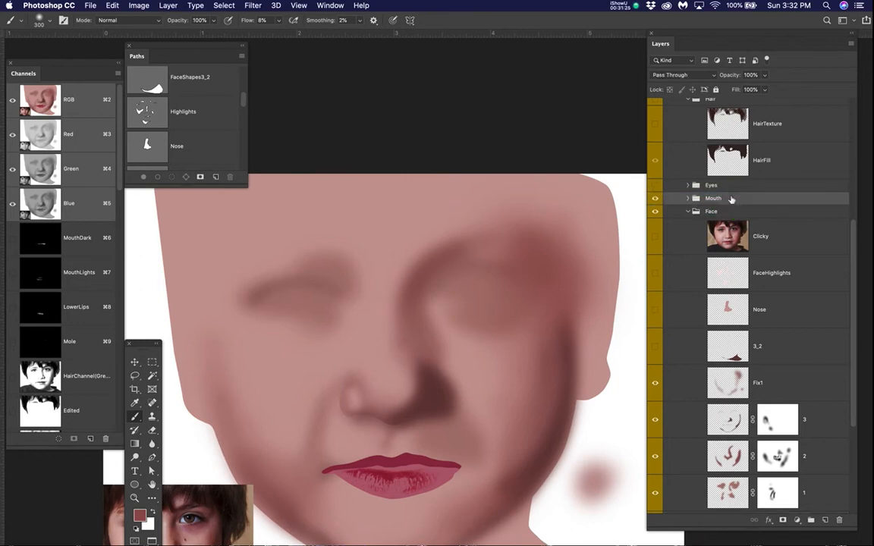
Step: Move the FaceFill layer into the Face group, directly beneath layer 1
{"action": "scroll", "coordinate": [708, 327], "scroll_direction": "down", "scroll_amount": 5}
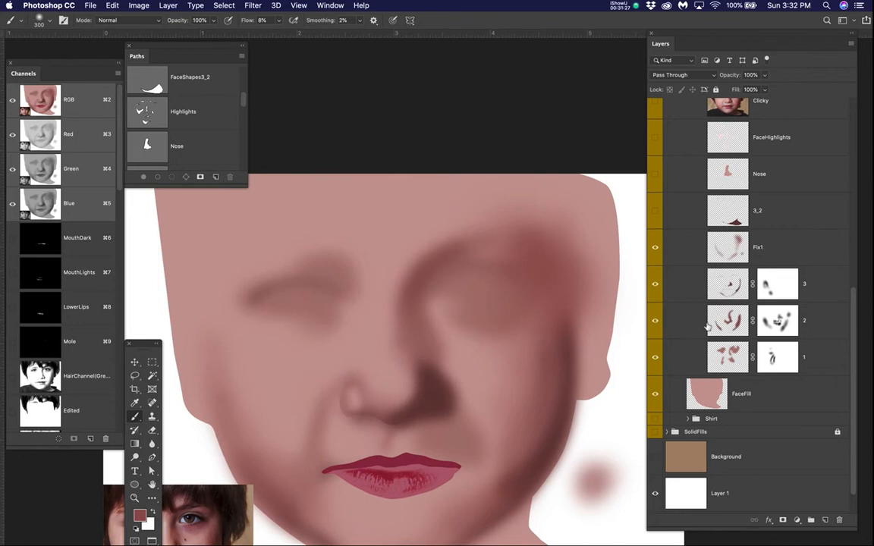
{"action": "left_click", "coordinate": [763, 398]}
{"action": "left_click_drag", "start_coordinate": [763, 399], "coordinate": [716, 380]}
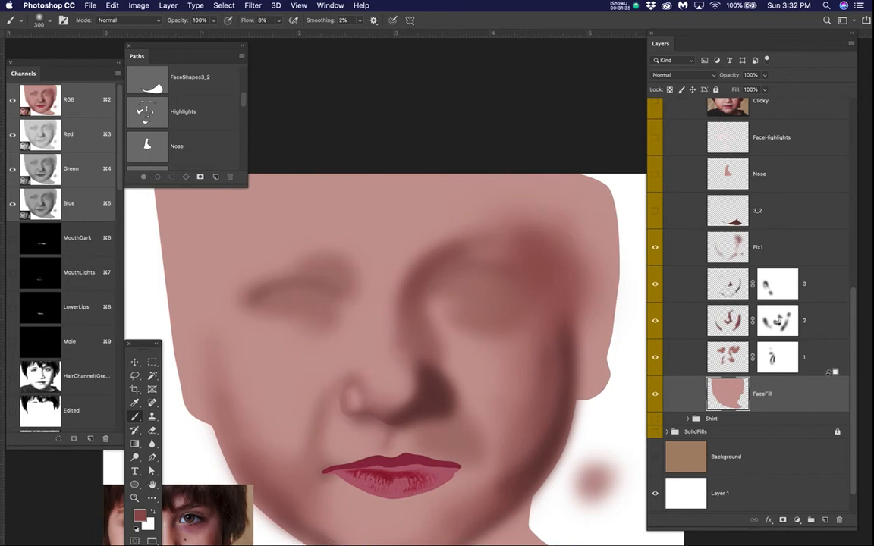
Step: Clip layers 1, 2, 3 and Fix1 to the FaceFill layer with clipping masks
{"action": "left_click", "coordinate": [830, 372], "text": "alt"}
{"action": "left_click", "coordinate": [830, 336], "text": "alt"}
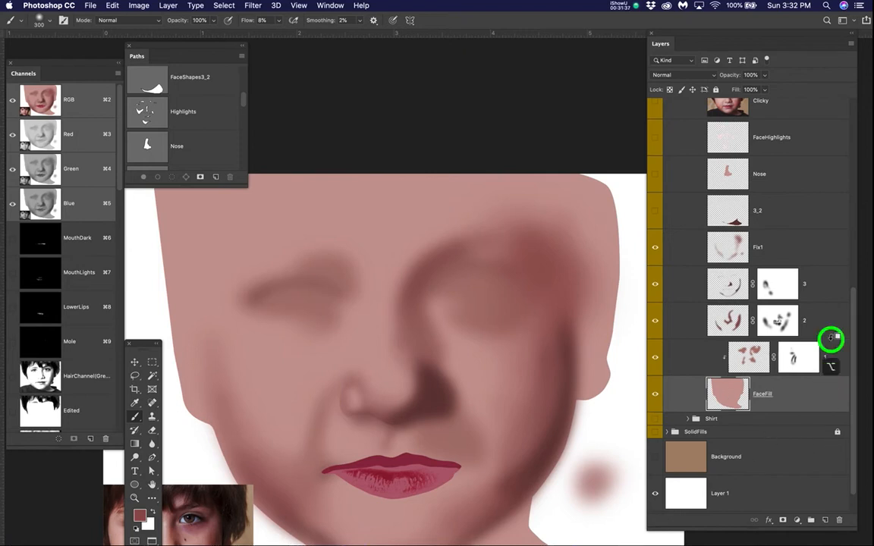
{"action": "left_click", "coordinate": [830, 302], "text": "alt"}
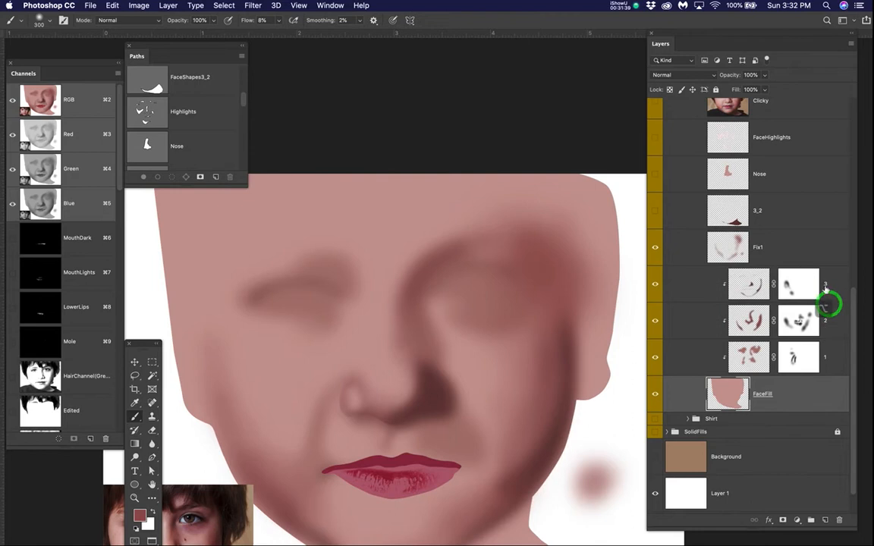
{"action": "left_click", "coordinate": [829, 265], "text": "alt"}
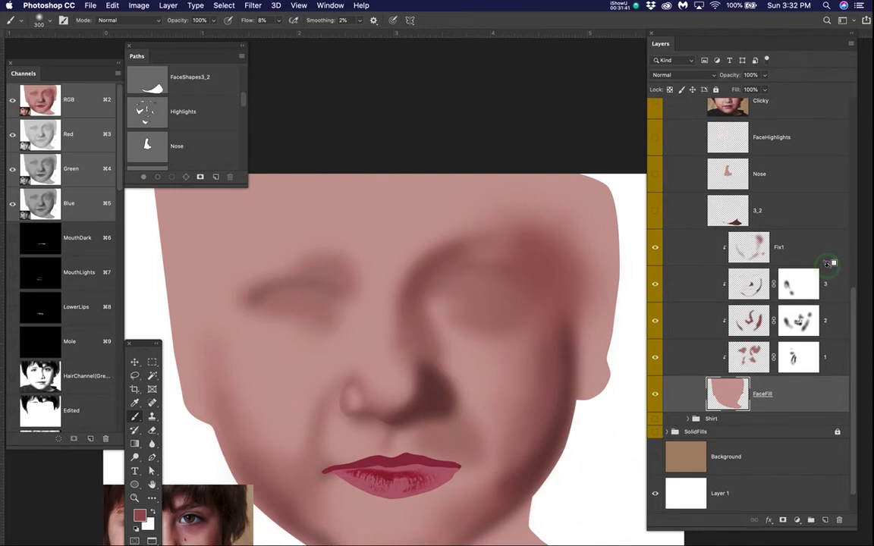
Step: Hide the Mouth group and repeatedly show and hide the Clicky photo to compare it with the clipped face shading
{"action": "scroll", "coordinate": [759, 174], "scroll_direction": "up", "scroll_amount": 3}
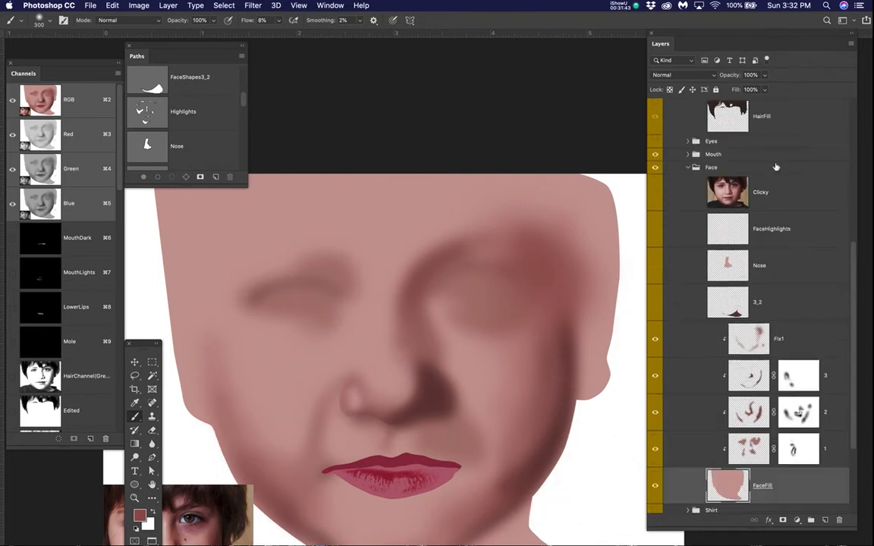
{"action": "left_click", "coordinate": [655, 175]}
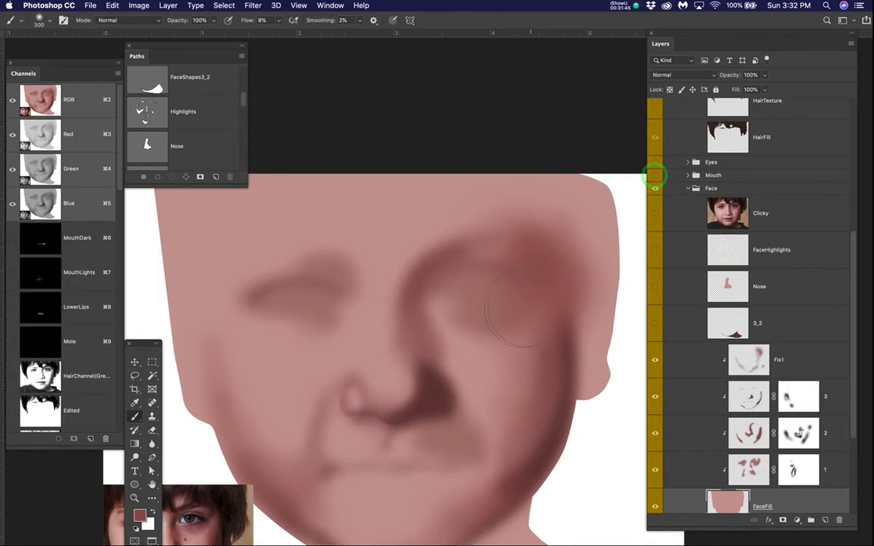
{"action": "left_click", "coordinate": [655, 213]}
{"action": "left_click", "coordinate": [655, 213]}
{"action": "left_click", "coordinate": [655, 213]}
{"action": "left_click", "coordinate": [656, 214]}
{"action": "left_click", "coordinate": [655, 213]}
{"action": "left_click", "coordinate": [656, 213]}
{"action": "left_click", "coordinate": [656, 213]}
{"action": "left_click", "coordinate": [655, 213]}
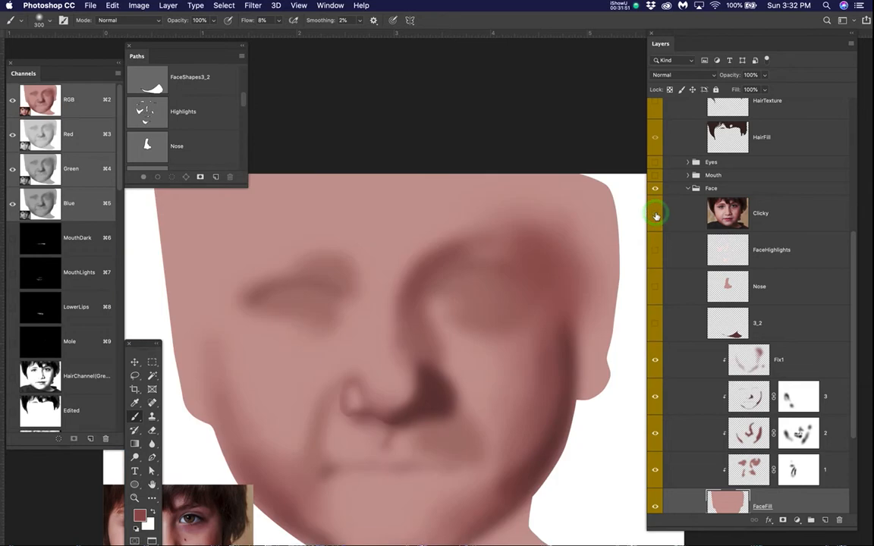
{"action": "scroll", "coordinate": [727, 353], "scroll_direction": "down", "scroll_amount": 2}
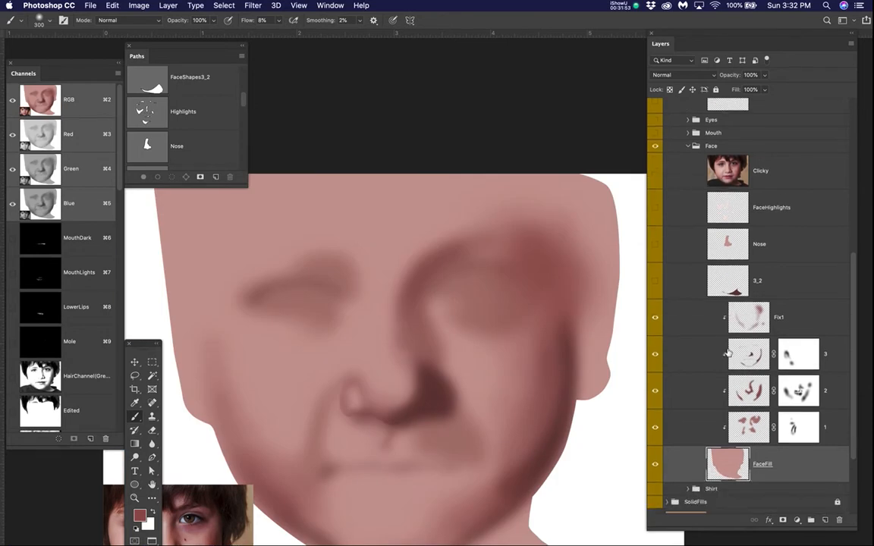
Step: Hide and show layers 1, 2 and 3 one after another to compare what each adds to the face shading
{"action": "scroll", "coordinate": [712, 338], "scroll_direction": "down", "scroll_amount": 2}
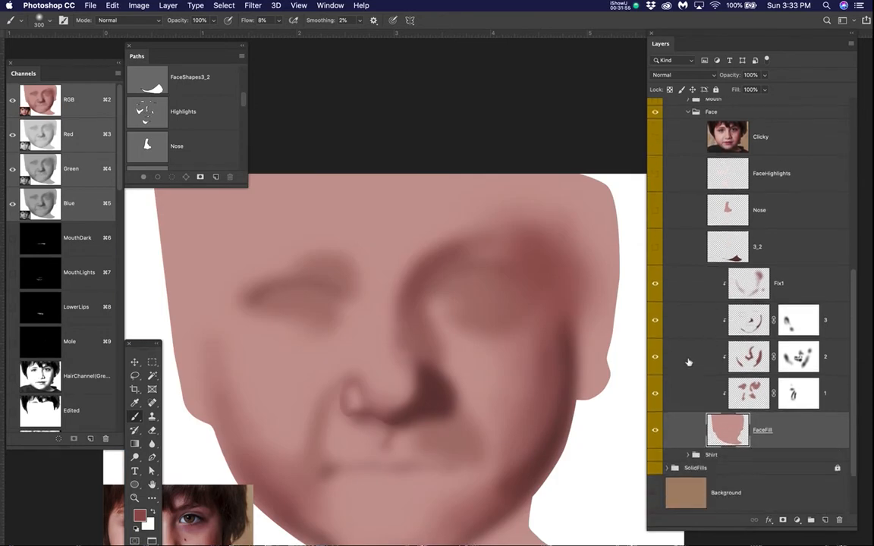
{"action": "scroll", "coordinate": [693, 344], "scroll_direction": "up", "scroll_amount": 3}
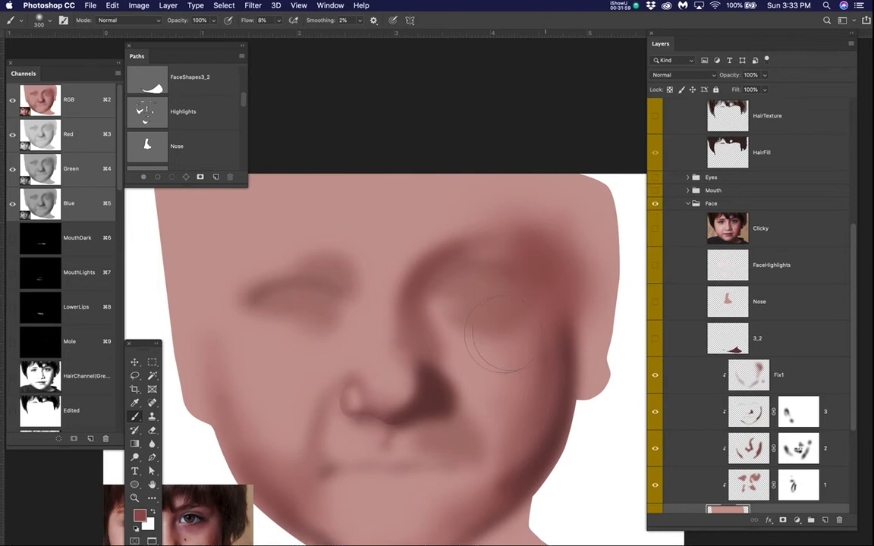
{"action": "scroll", "coordinate": [513, 344], "scroll_direction": "down", "scroll_amount": 5}
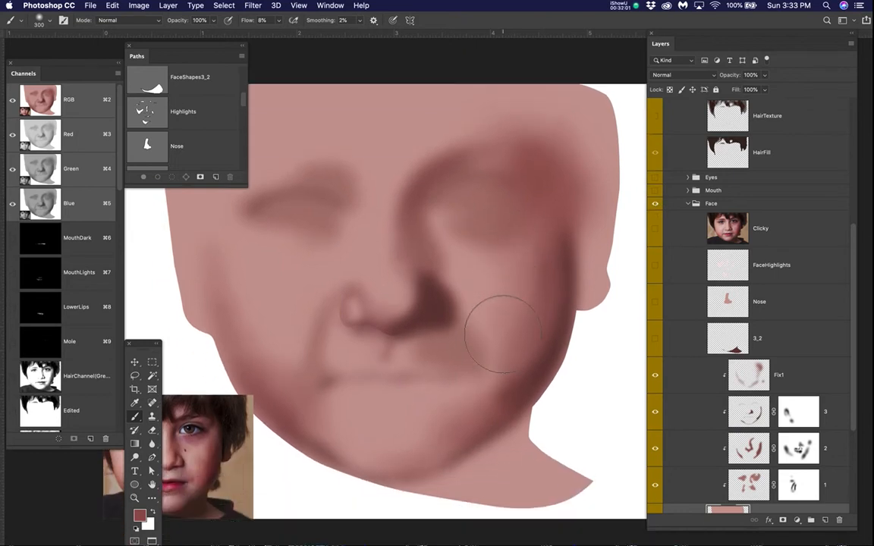
{"action": "scroll", "coordinate": [718, 385], "scroll_direction": "down", "scroll_amount": 3}
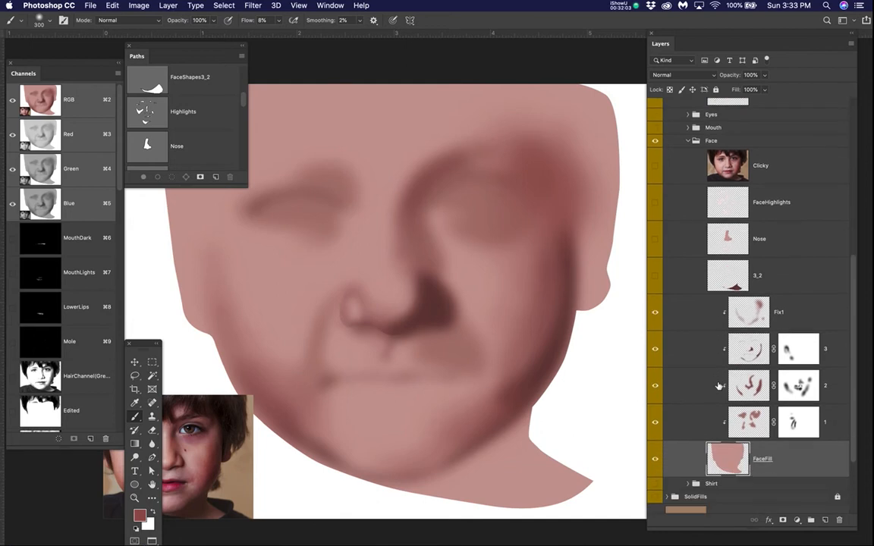
{"action": "scroll", "coordinate": [718, 386], "scroll_direction": "down", "scroll_amount": 5}
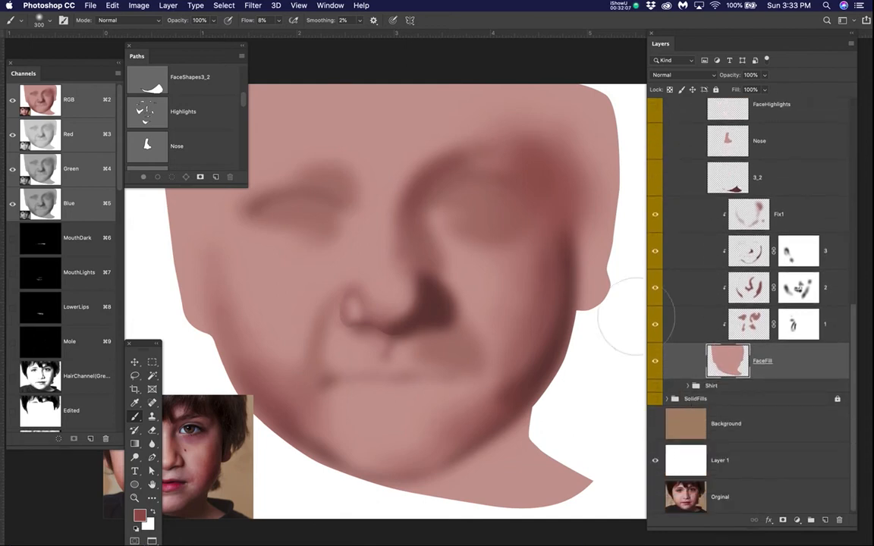
{"action": "left_click", "coordinate": [656, 324]}
{"action": "left_click", "coordinate": [655, 325]}
{"action": "left_click", "coordinate": [656, 289]}
{"action": "left_click", "coordinate": [656, 289]}
{"action": "left_click", "coordinate": [656, 251]}
{"action": "left_click", "coordinate": [655, 251]}
Step: Inspect the dark nostril shadow close up with layer 3 hidden and shown
{"action": "scroll", "coordinate": [497, 302], "scroll_direction": "up", "scroll_amount": 3}
{"action": "left_click_drag", "start_coordinate": [419, 323], "coordinate": [496, 300]}
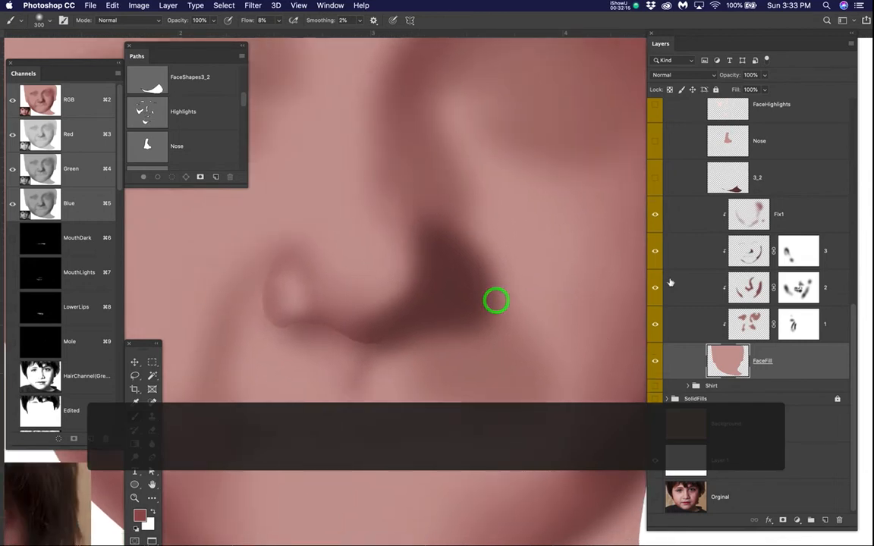
{"action": "left_click", "coordinate": [656, 251]}
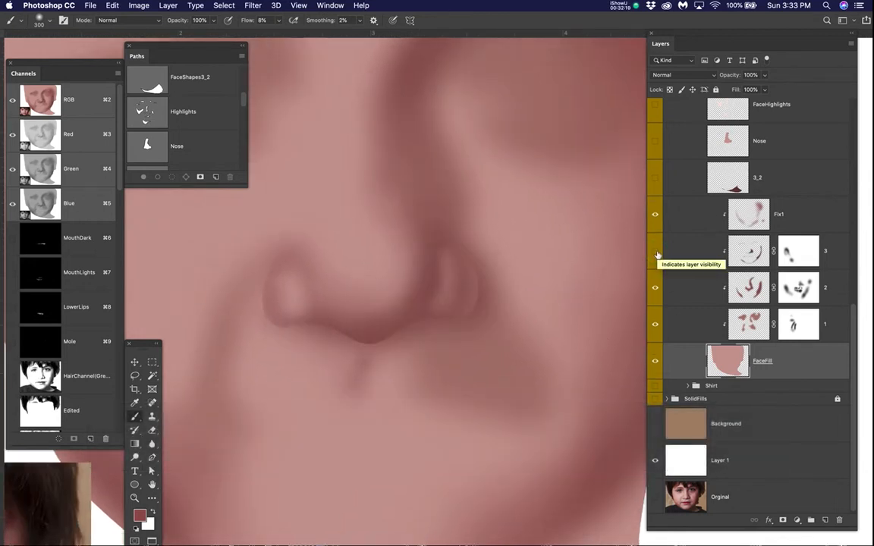
{"action": "left_click", "coordinate": [657, 252]}
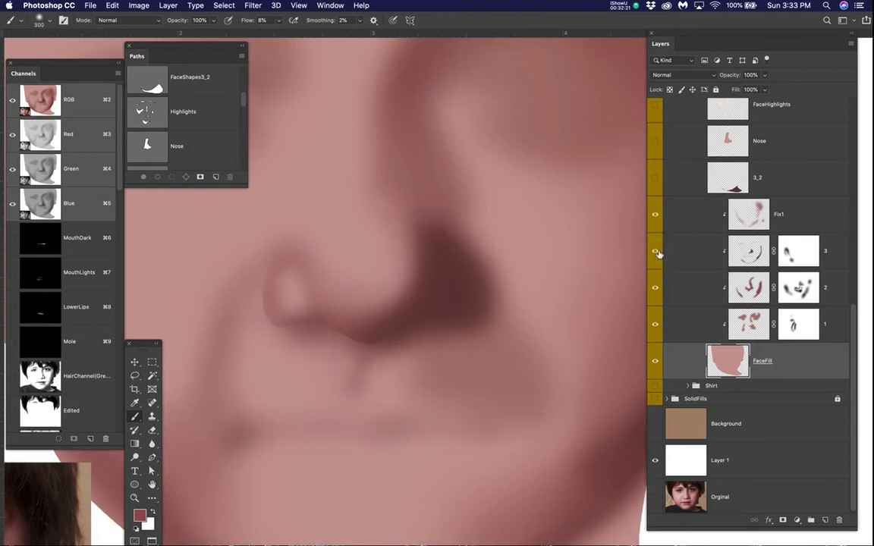
Step: View the MovedNose2 reference, replace it with the MovedNose photo and frame that beside the painted nose
{"action": "scroll", "coordinate": [668, 252], "scroll_direction": "up", "scroll_amount": 4}
{"action": "scroll", "coordinate": [668, 209], "scroll_direction": "up", "scroll_amount": 8}
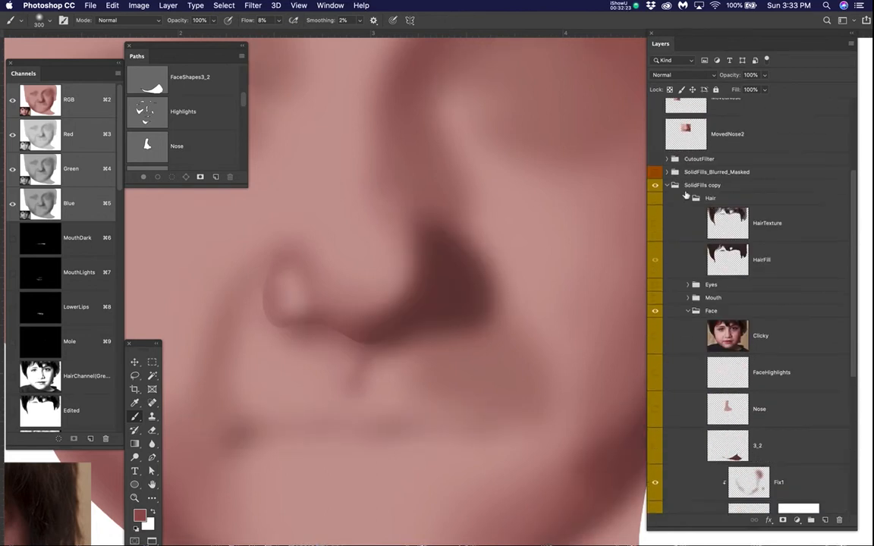
{"action": "left_click", "coordinate": [657, 262]}
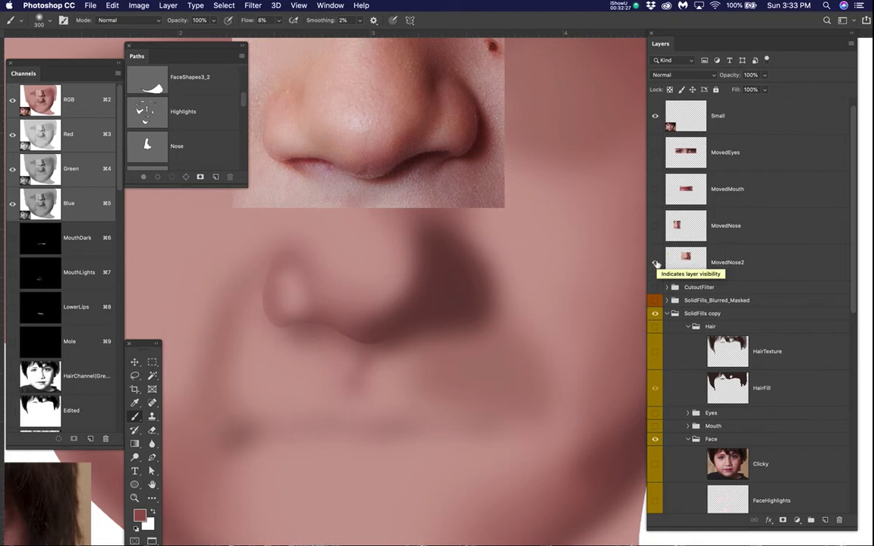
{"action": "left_click_drag", "start_coordinate": [531, 303], "coordinate": [566, 312]}
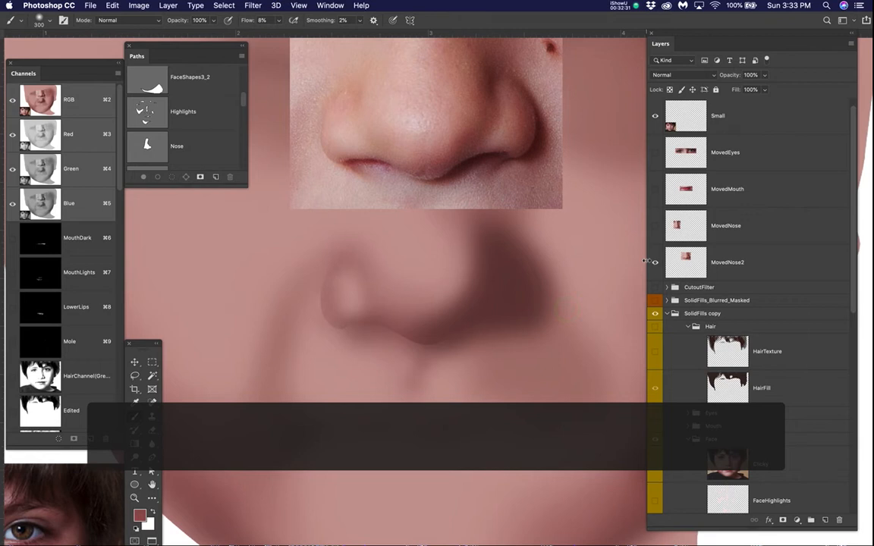
{"action": "left_click", "coordinate": [655, 263]}
{"action": "left_click", "coordinate": [655, 226]}
{"action": "left_click_drag", "start_coordinate": [477, 270], "coordinate": [525, 254]}
{"action": "scroll", "coordinate": [529, 250], "scroll_direction": "down", "scroll_amount": 2}
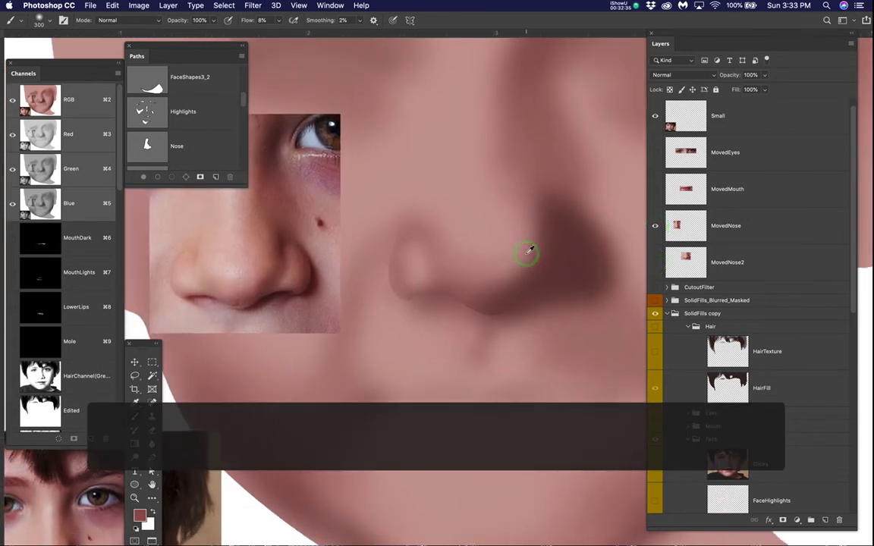
{"action": "scroll", "coordinate": [530, 249], "scroll_direction": "down", "scroll_amount": 1}
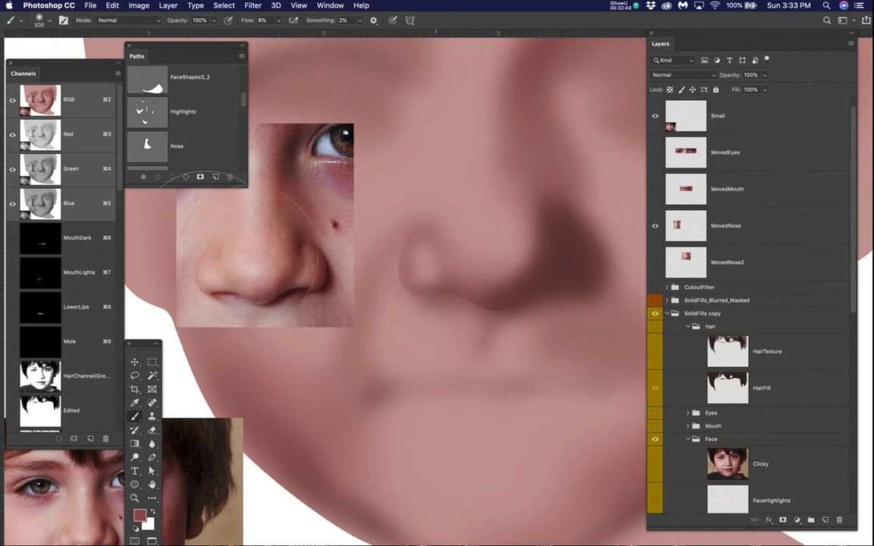
Step: Select everything outside the Nose path with the selection edges hidden, and set the brush size to 70
{"action": "left_click", "coordinate": [154, 146], "text": "super"}
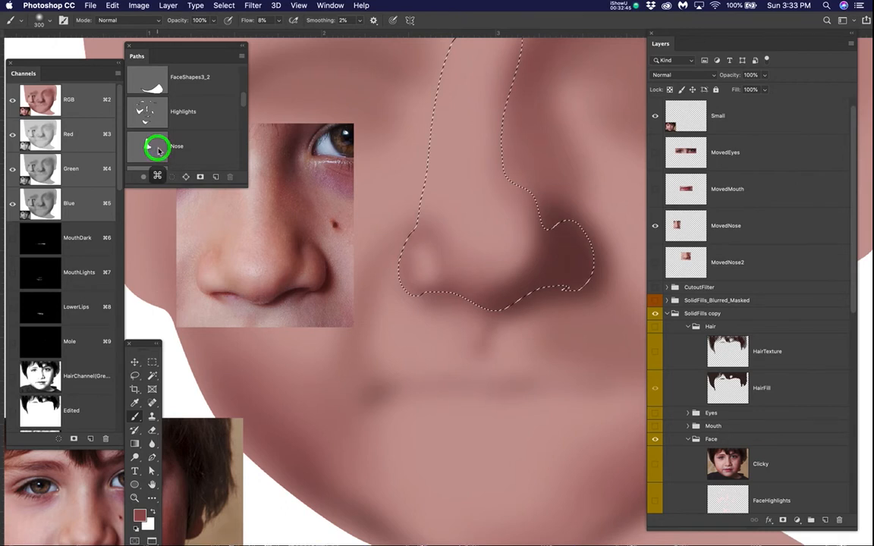
{"action": "key", "text": "super+shift+i"}
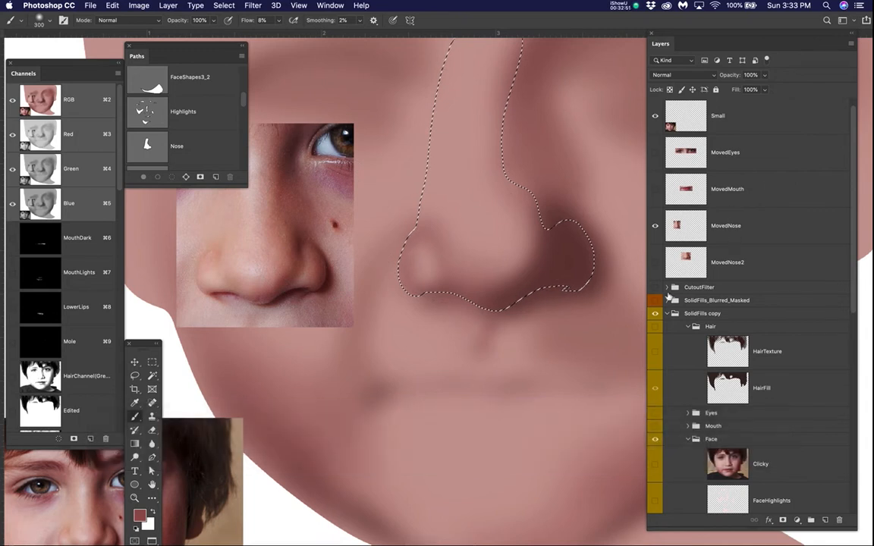
{"action": "key", "text": "super+h"}
{"action": "key", "text": "bracketleft"}
{"action": "key", "text": "bracketleft"}
{"action": "key", "text": "bracketleft"}
{"action": "key", "text": "bracketleft"}
{"action": "key", "text": "bracketleft"}
{"action": "key", "text": "bracketleft"}
{"action": "key", "text": "bracketleft"}
{"action": "key", "text": "bracketleft"}
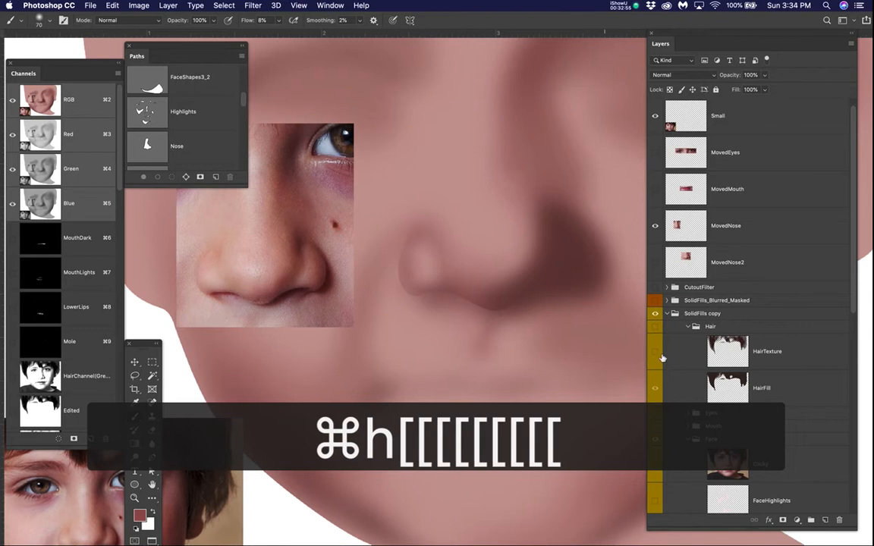
Step: Check the nose against the Clicky photo and with layer 3 switched off, and activate layer 3's mask
{"action": "left_click", "coordinate": [657, 467]}
{"action": "scroll", "coordinate": [659, 466], "scroll_direction": "down", "scroll_amount": 8}
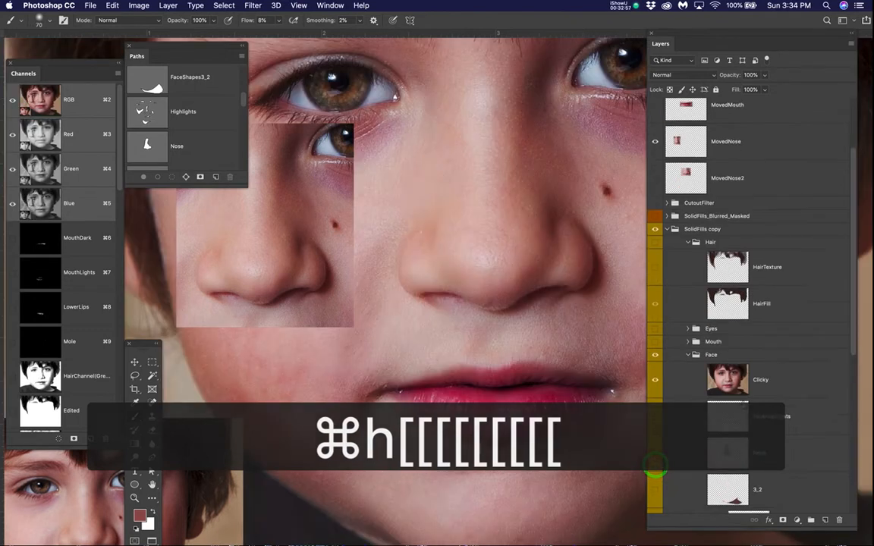
{"action": "scroll", "coordinate": [768, 371], "scroll_direction": "down", "scroll_amount": 1}
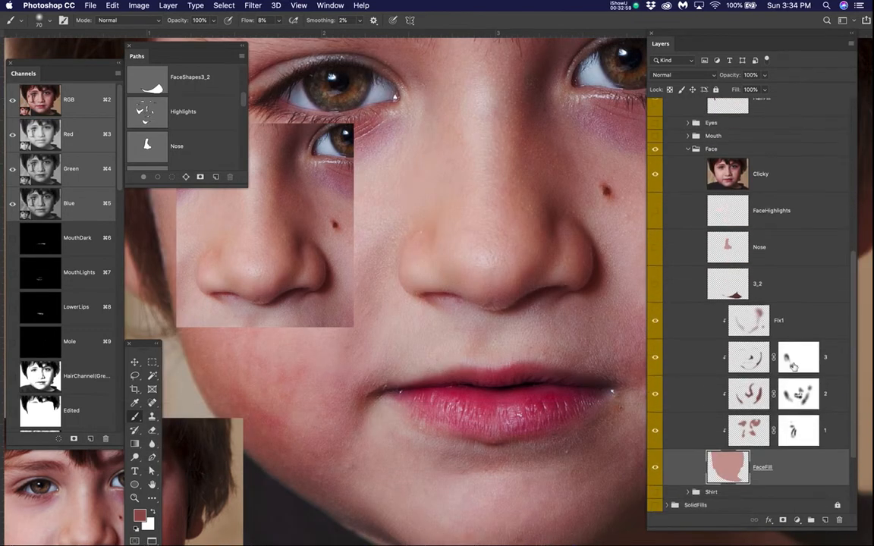
{"action": "left_click", "coordinate": [655, 173]}
{"action": "left_click", "coordinate": [655, 358]}
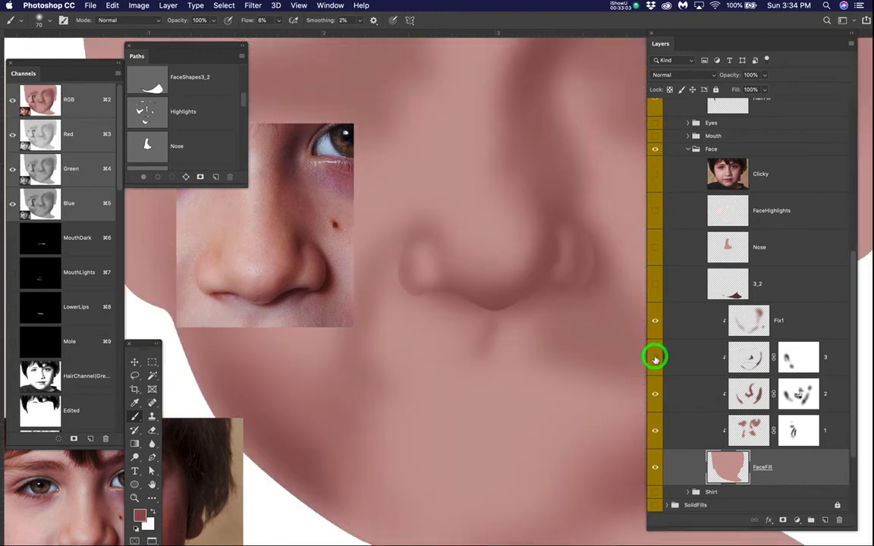
{"action": "left_click", "coordinate": [655, 357]}
{"action": "left_click", "coordinate": [800, 355]}
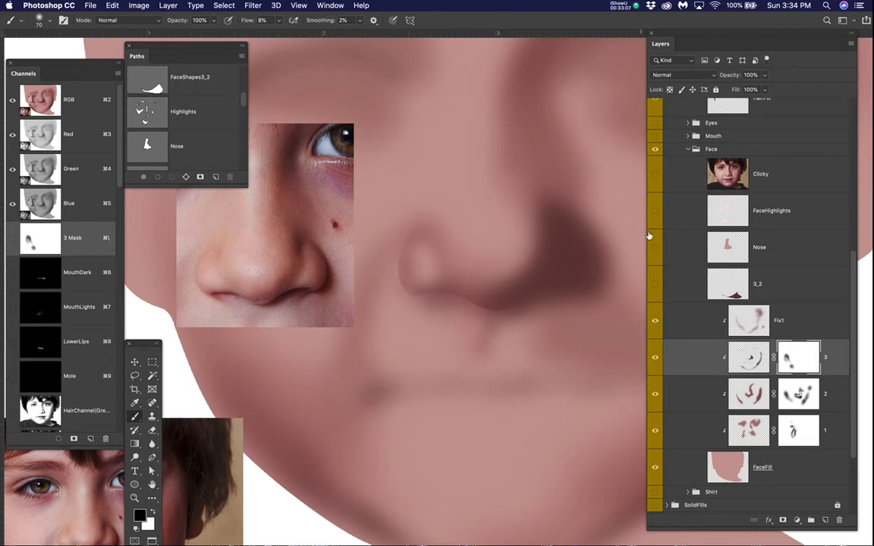
Step: Paint black on layer 3's mask just outside the shadowed nostril, using the Clicky photo as a temporary guide
{"action": "left_click", "coordinate": [655, 174]}
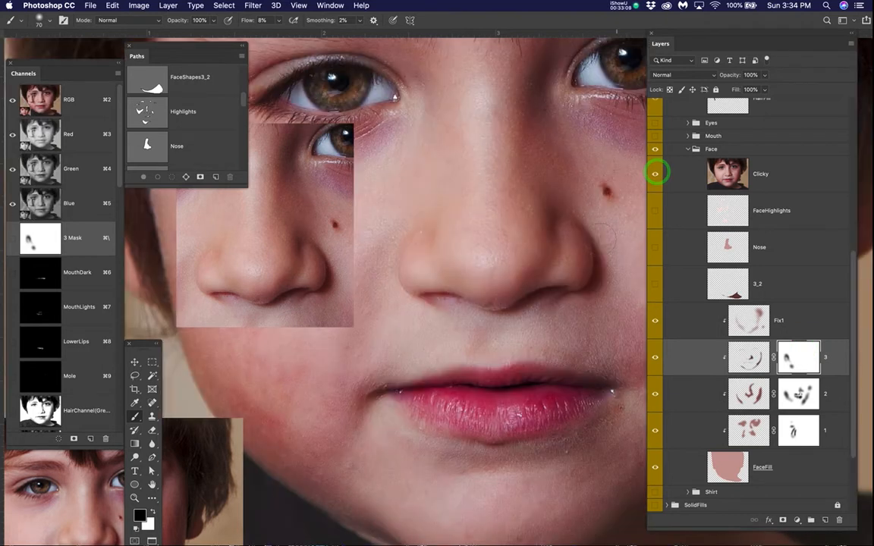
{"action": "mouse_move", "coordinate": [603, 216]}
{"action": "left_mouse_down"}
{"action": "mouse_move", "coordinate": [621, 273]}
{"action": "mouse_move", "coordinate": [613, 301]}
{"action": "mouse_move", "coordinate": [623, 288]}
{"action": "mouse_move", "coordinate": [621, 262]}
{"action": "mouse_move", "coordinate": [598, 217]}
{"action": "mouse_move", "coordinate": [619, 254]}
{"action": "mouse_move", "coordinate": [615, 298]}
{"action": "mouse_move", "coordinate": [625, 275]}
{"action": "mouse_move", "coordinate": [601, 209]}
{"action": "left_mouse_up"}
{"action": "left_click", "coordinate": [657, 174]}
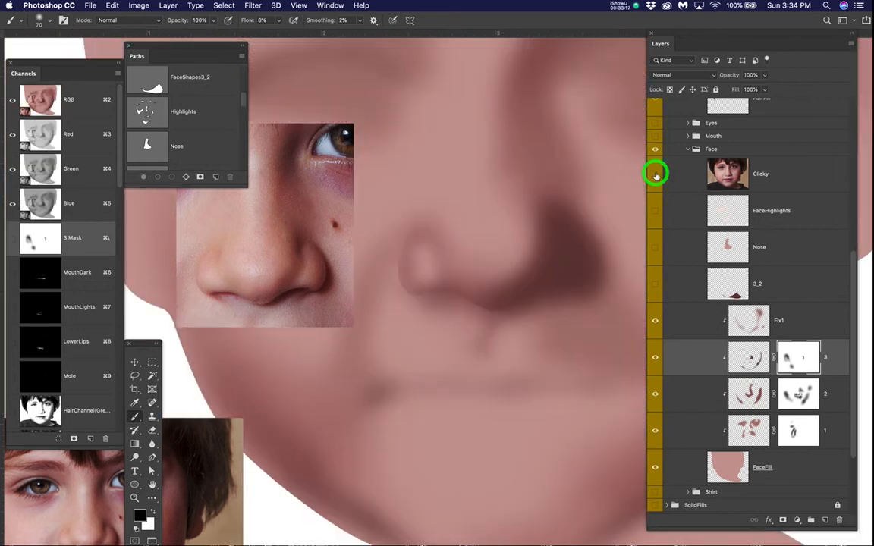
{"action": "mouse_move", "coordinate": [589, 207]}
{"action": "left_mouse_down"}
{"action": "mouse_move", "coordinate": [624, 271]}
{"action": "mouse_move", "coordinate": [616, 324]}
{"action": "mouse_move", "coordinate": [556, 292]}
{"action": "left_mouse_up"}
Step: Invert the selection to the inside of the nose, hide its edges and check the nostril against the Clicky photo
{"action": "key", "text": "super+shift+i"}
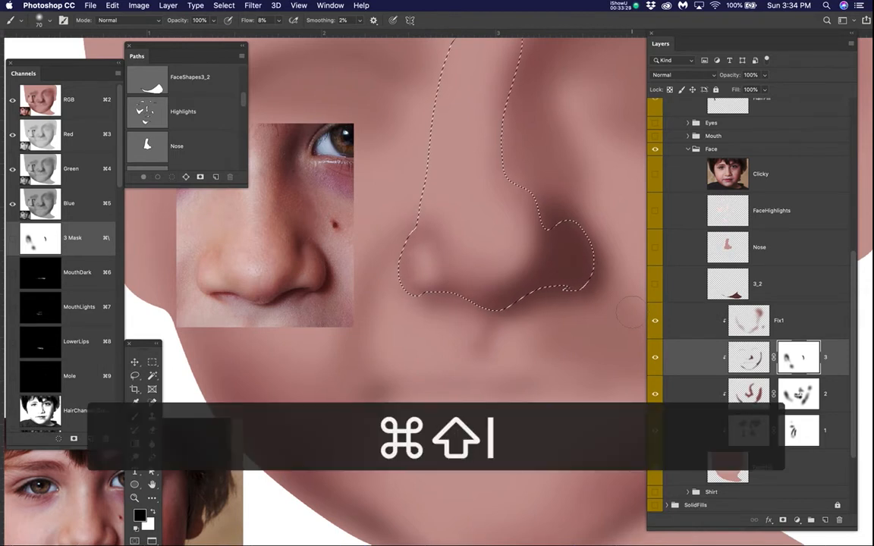
{"action": "key", "text": "super+h"}
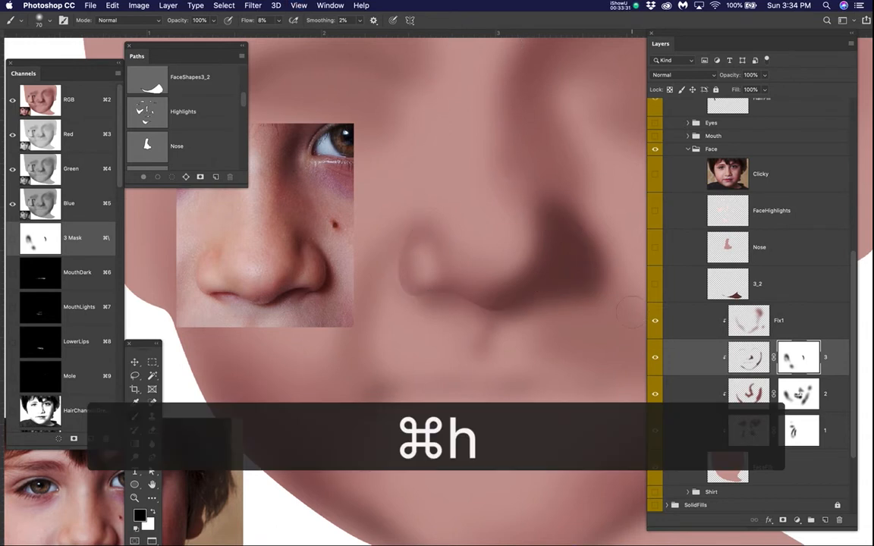
{"action": "left_click", "coordinate": [654, 174]}
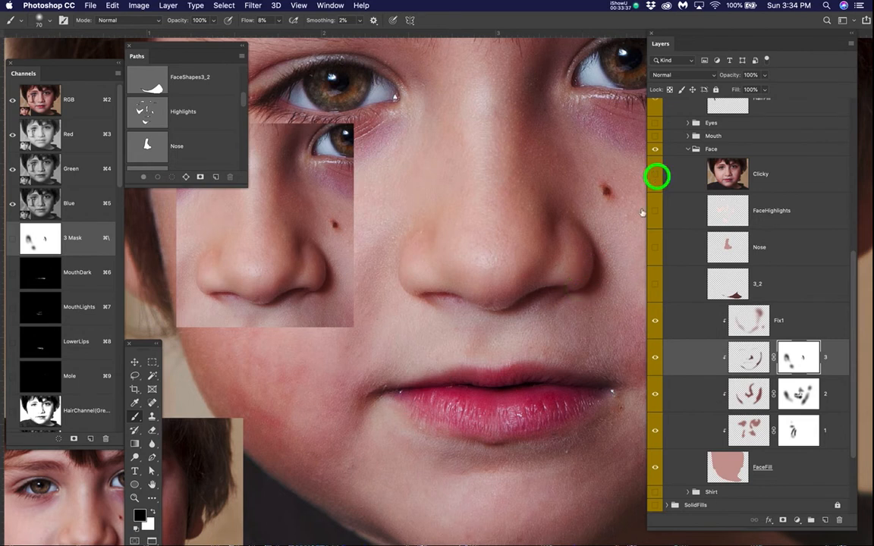
{"action": "left_click", "coordinate": [655, 174]}
Step: Paint black at 8% flow on layer 3's mask inside the shadowed nostril to lighten its wing and lower edge
{"action": "left_click", "coordinate": [537, 217]}
{"action": "left_click", "coordinate": [529, 243]}
{"action": "left_click", "coordinate": [518, 263]}
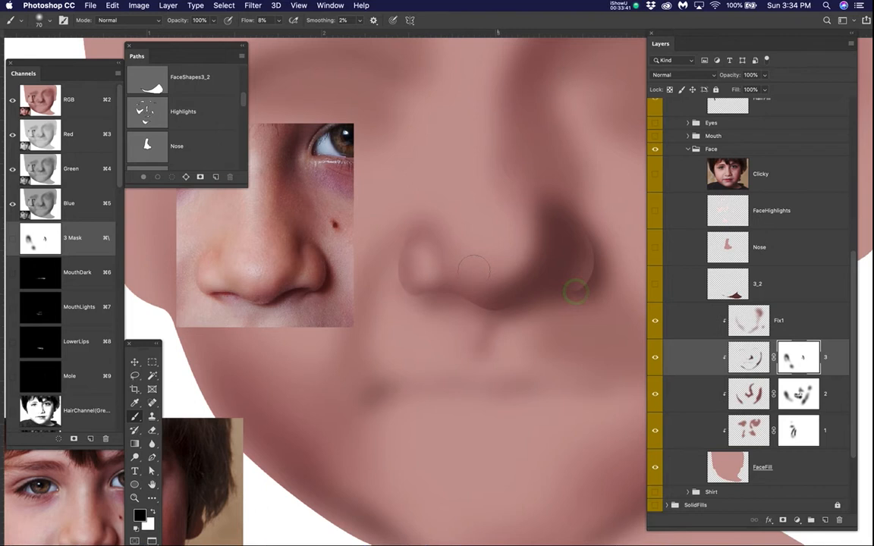
{"action": "left_click", "coordinate": [557, 272]}
{"action": "left_click", "coordinate": [556, 289]}
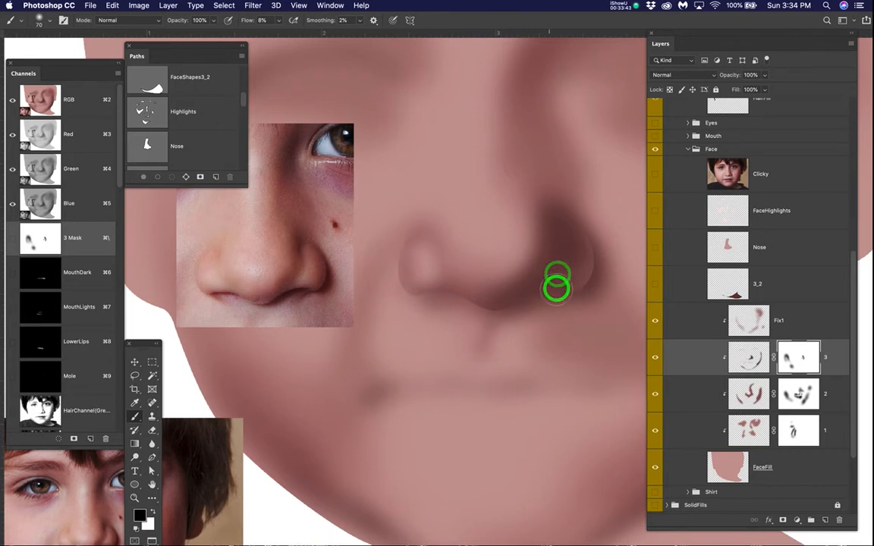
{"action": "left_click", "coordinate": [543, 303]}
{"action": "mouse_move", "coordinate": [552, 300]}
{"action": "left_mouse_down"}
{"action": "mouse_move", "coordinate": [570, 294]}
{"action": "mouse_move", "coordinate": [564, 304]}
{"action": "mouse_move", "coordinate": [556, 288]}
{"action": "mouse_move", "coordinate": [533, 319]}
{"action": "left_mouse_up"}
{"action": "mouse_move", "coordinate": [582, 290]}
{"action": "left_mouse_down"}
{"action": "mouse_move", "coordinate": [604, 253]}
{"action": "mouse_move", "coordinate": [605, 224]}
{"action": "mouse_move", "coordinate": [572, 185]}
{"action": "left_mouse_up"}
Step: Compare the nostril with the Clicky photo and with layer 3 hidden and shown, keeping layer 3's mask active
{"action": "left_click", "coordinate": [665, 178]}
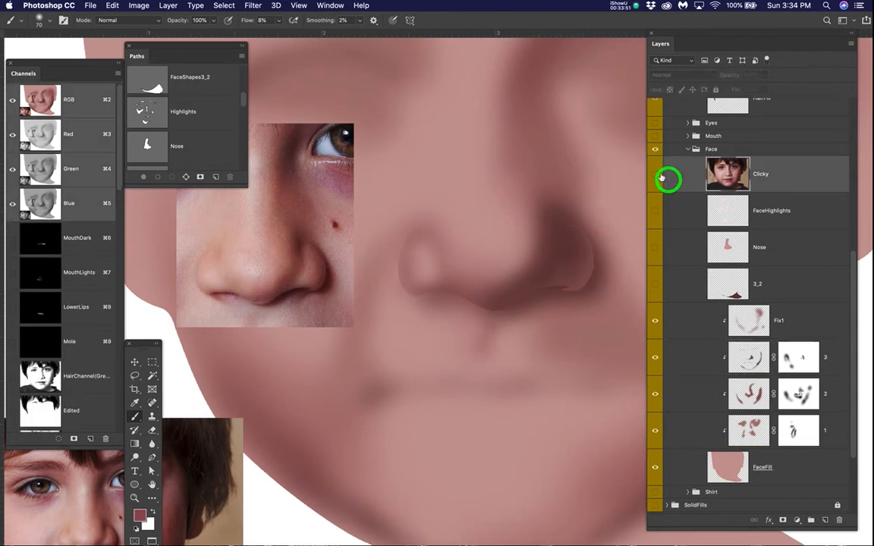
{"action": "left_click", "coordinate": [656, 174]}
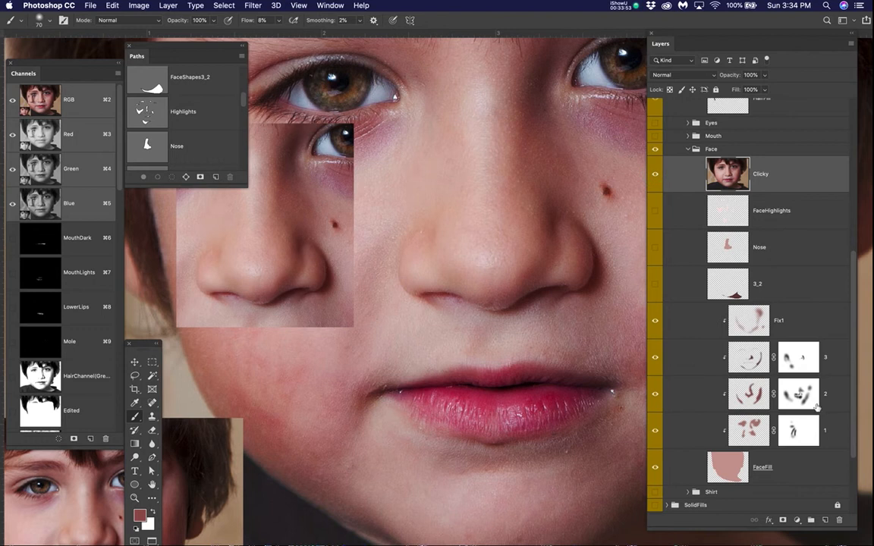
{"action": "left_click", "coordinate": [794, 362]}
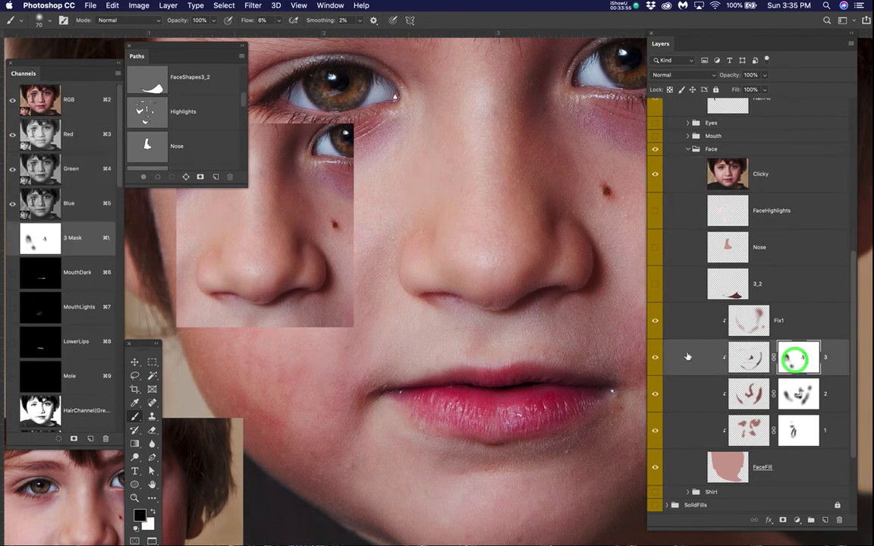
{"action": "left_click", "coordinate": [657, 358]}
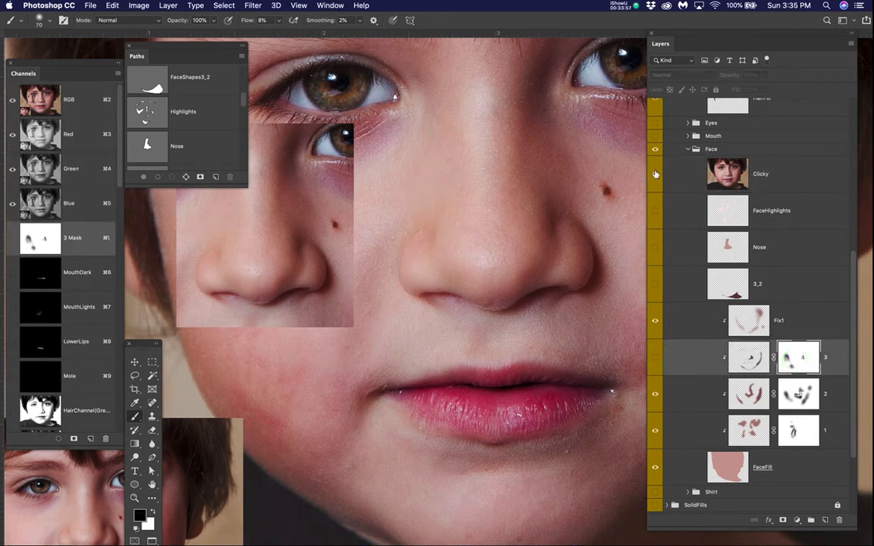
{"action": "left_click", "coordinate": [655, 357]}
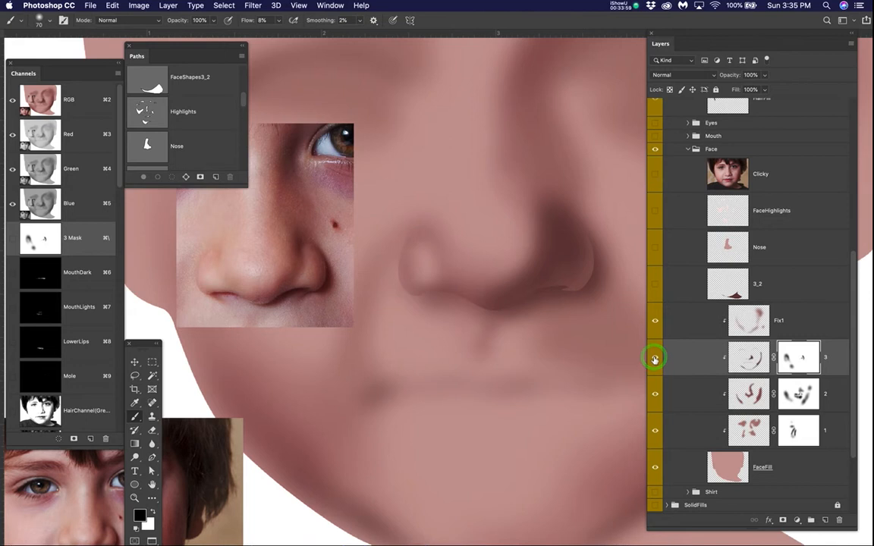
Step: Set the brush size to 40 and paint the nostril wing's highlight on layer 3's mask, guided by the Clicky photo
{"action": "left_click", "coordinate": [654, 175]}
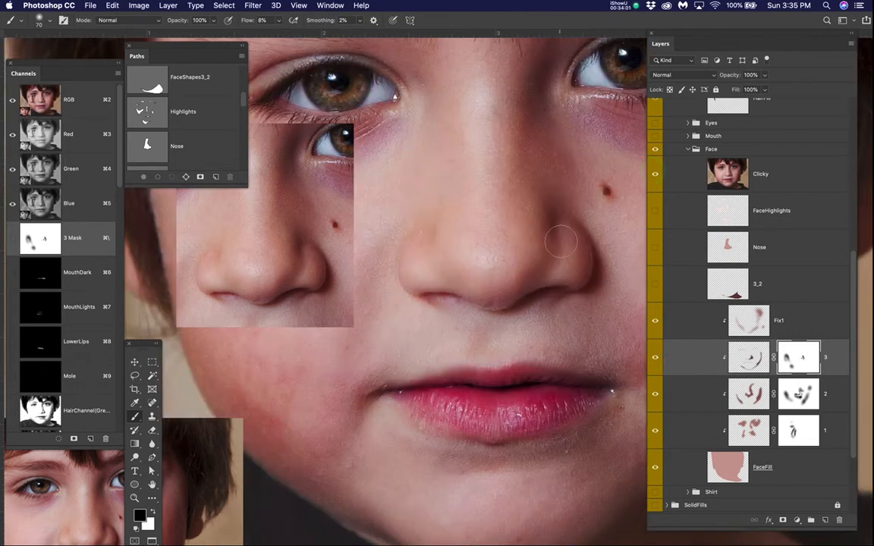
{"action": "key", "text": "bracketleft"}
{"action": "key", "text": "bracketleft"}
{"action": "key", "text": "bracketleft"}
{"action": "key", "text": "bracketleft"}
{"action": "mouse_move", "coordinate": [563, 231]}
{"action": "left_mouse_down"}
{"action": "mouse_move", "coordinate": [563, 264]}
{"action": "mouse_move", "coordinate": [566, 232]}
{"action": "mouse_move", "coordinate": [580, 267]}
{"action": "mouse_move", "coordinate": [566, 235]}
{"action": "mouse_move", "coordinate": [561, 278]}
{"action": "mouse_move", "coordinate": [561, 249]}
{"action": "mouse_move", "coordinate": [552, 267]}
{"action": "mouse_move", "coordinate": [529, 205]}
{"action": "mouse_move", "coordinate": [549, 258]}
{"action": "mouse_move", "coordinate": [532, 237]}
{"action": "mouse_move", "coordinate": [530, 191]}
{"action": "mouse_move", "coordinate": [593, 216]}
{"action": "left_mouse_up"}
{"action": "left_click", "coordinate": [655, 173]}
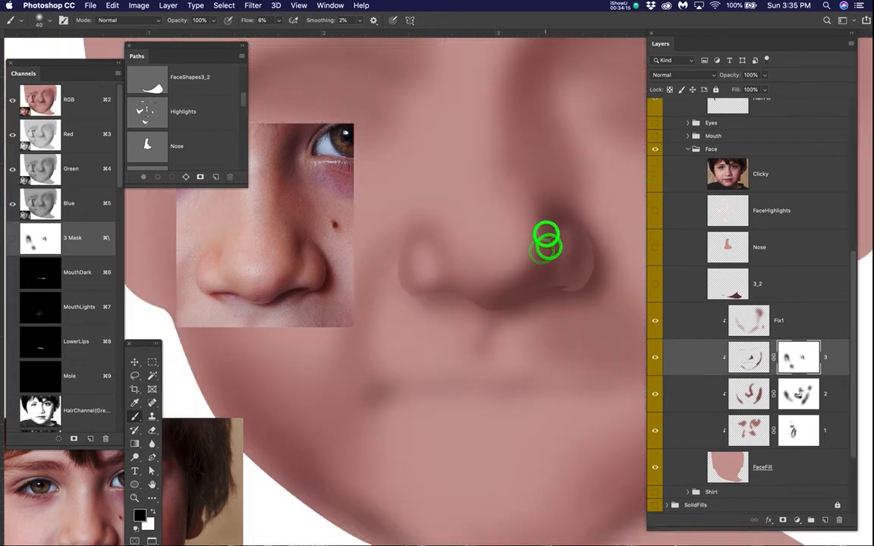
Step: Enlarge the brush to 80, lighten the nose tip and underside on layer 3's mask, and deselect
{"action": "key", "text": "bracketright"}
{"action": "key", "text": "bracketright"}
{"action": "key", "text": "bracketright"}
{"action": "key", "text": "bracketright"}
{"action": "key", "text": "bracketright"}
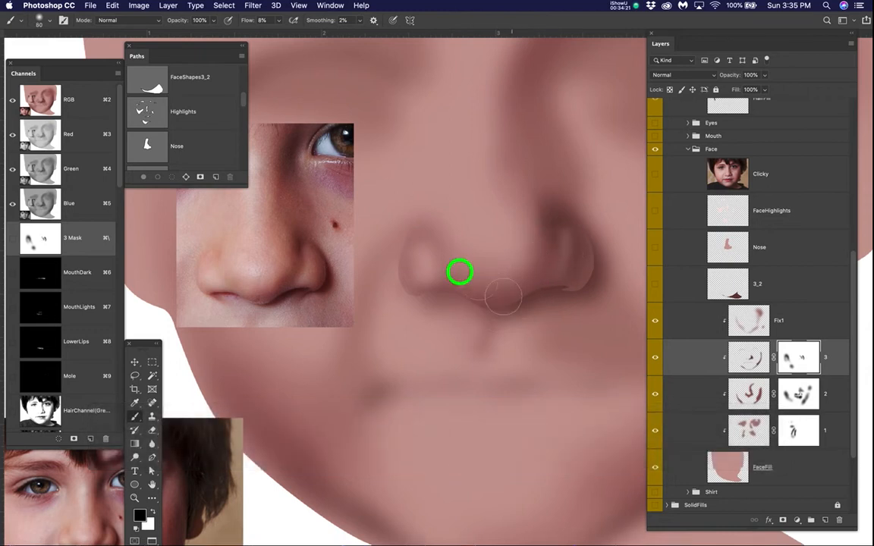
{"action": "mouse_move", "coordinate": [515, 250]}
{"action": "left_mouse_down"}
{"action": "mouse_move", "coordinate": [527, 263]}
{"action": "mouse_move", "coordinate": [512, 265]}
{"action": "mouse_move", "coordinate": [522, 250]}
{"action": "left_mouse_up"}
{"action": "key", "text": "super+d"}
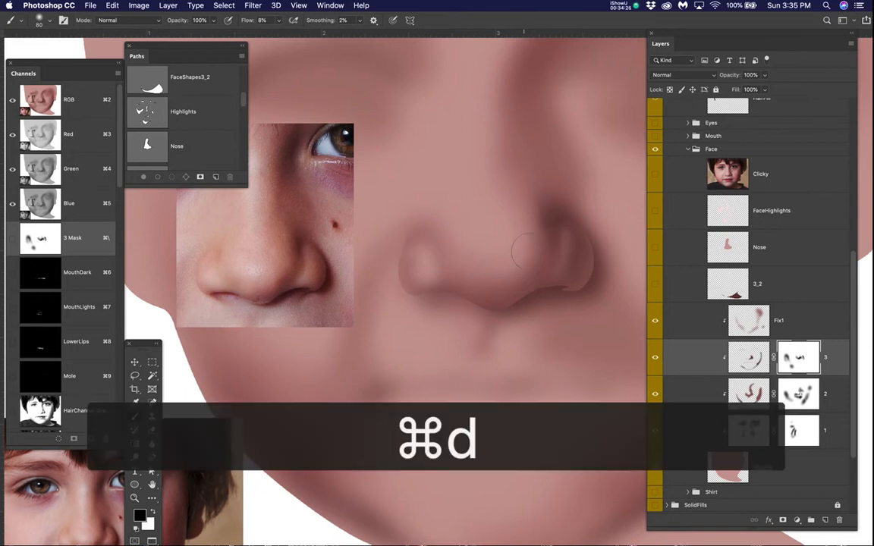
Step: Soften the shadow above the nostril wing on layer 3's mask and compare with layer 3 hidden and shown
{"action": "mouse_move", "coordinate": [556, 200]}
{"action": "left_mouse_down"}
{"action": "mouse_move", "coordinate": [537, 221]}
{"action": "mouse_move", "coordinate": [554, 217]}
{"action": "mouse_move", "coordinate": [544, 223]}
{"action": "mouse_move", "coordinate": [545, 198]}
{"action": "mouse_move", "coordinate": [560, 188]}
{"action": "mouse_move", "coordinate": [544, 187]}
{"action": "mouse_move", "coordinate": [574, 198]}
{"action": "left_mouse_up"}
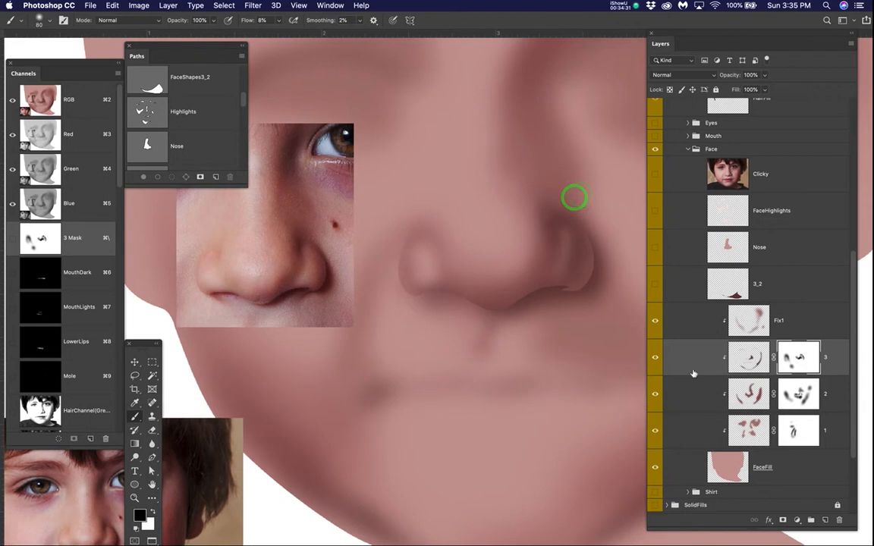
{"action": "left_click", "coordinate": [655, 357]}
{"action": "left_click", "coordinate": [655, 357]}
{"action": "left_click", "coordinate": [654, 358]}
{"action": "left_click", "coordinate": [655, 357]}
Step: Reduce the brush size for finer painting on layer 3's mask beneath the nostril
{"action": "key", "text": "bracketleft"}
{"action": "key", "text": "bracketleft"}
{"action": "key", "text": "bracketleft"}
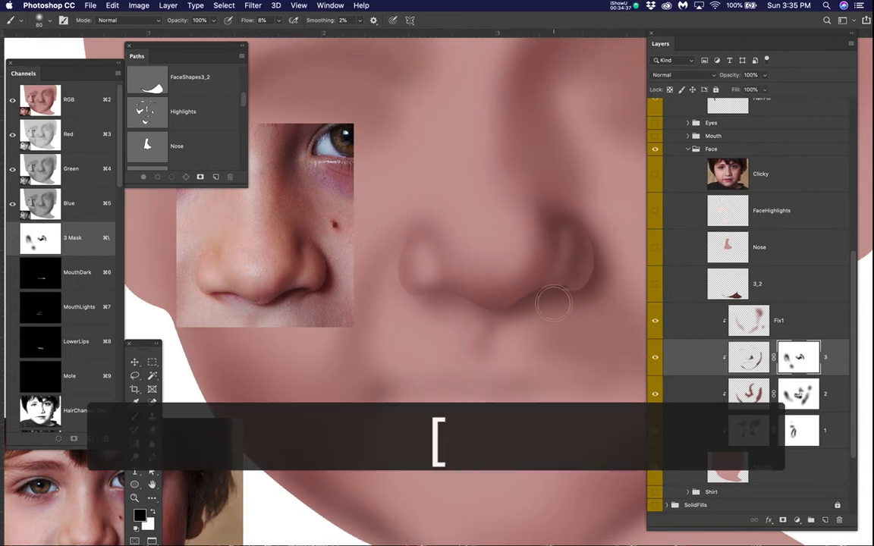
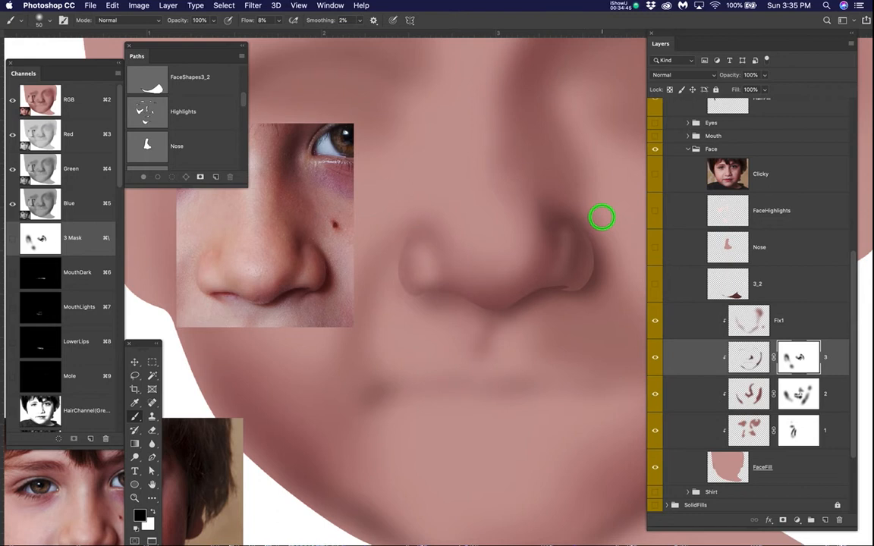
Step: Retouch the nostril wing's shadow and the underside of the nose tip on layer 3's mask with the 50-size brush
{"action": "mouse_move", "coordinate": [581, 207]}
{"action": "left_mouse_down"}
{"action": "mouse_move", "coordinate": [547, 185]}
{"action": "mouse_move", "coordinate": [594, 230]}
{"action": "mouse_move", "coordinate": [568, 215]}
{"action": "mouse_move", "coordinate": [546, 223]}
{"action": "mouse_move", "coordinate": [533, 182]}
{"action": "mouse_move", "coordinate": [525, 186]}
{"action": "left_mouse_up"}
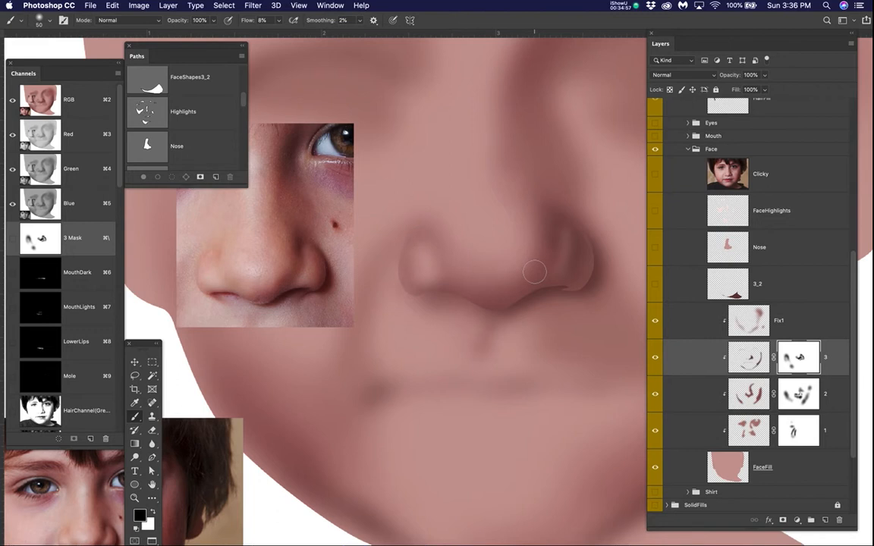
{"action": "mouse_move", "coordinate": [530, 242]}
{"action": "left_mouse_down"}
{"action": "mouse_move", "coordinate": [535, 270]}
{"action": "mouse_move", "coordinate": [543, 267]}
{"action": "mouse_move", "coordinate": [532, 277]}
{"action": "mouse_move", "coordinate": [557, 261]}
{"action": "mouse_move", "coordinate": [533, 273]}
{"action": "mouse_move", "coordinate": [515, 303]}
{"action": "left_mouse_up"}
{"action": "key", "text": "x"}
{"action": "key", "text": "x"}
Step: Reduce the brush size to 35 and paint white along the nose's lower edge on layer 3's mask
{"action": "key", "text": "x"}
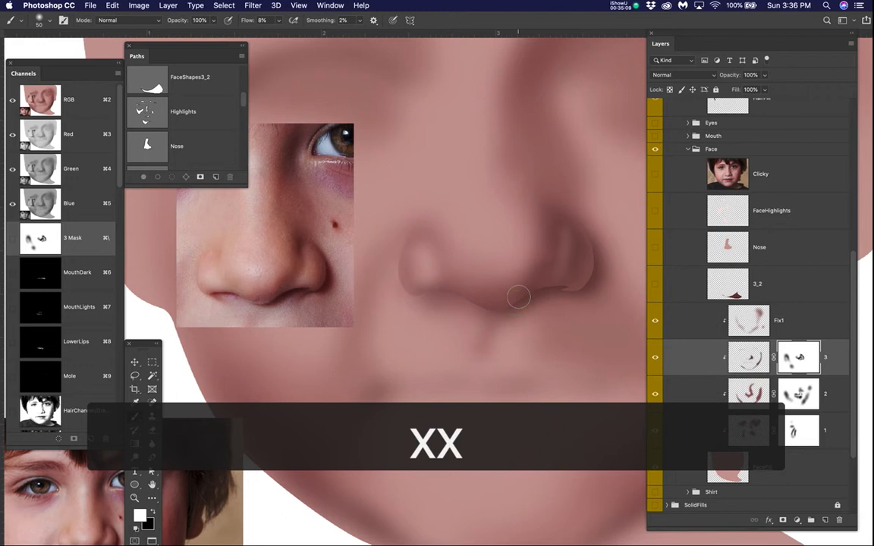
{"action": "key", "text": "bracketleft"}
{"action": "key", "text": "bracketleft"}
{"action": "key", "text": "bracketleft"}
{"action": "key", "text": "x"}
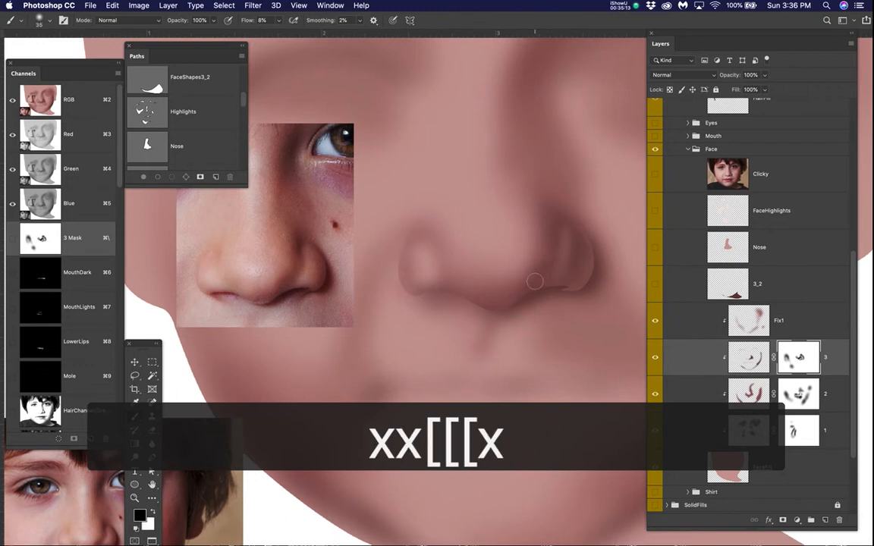
{"action": "key", "text": "x"}
{"action": "mouse_move", "coordinate": [533, 281]}
{"action": "left_mouse_down"}
{"action": "mouse_move", "coordinate": [488, 292]}
{"action": "mouse_move", "coordinate": [448, 277]}
{"action": "left_mouse_up"}
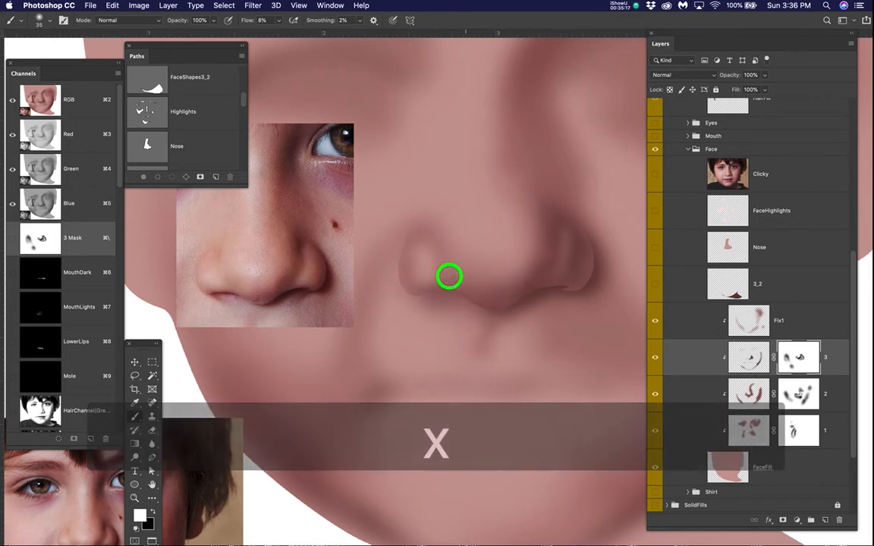
Step: Enlarge the brush to 50 and paint black over the shadow just above the nostril wing on layer 3's mask
{"action": "scroll", "coordinate": [585, 293], "scroll_direction": "down", "scroll_amount": 5}
{"action": "scroll", "coordinate": [605, 283], "scroll_direction": "up", "scroll_amount": 3}
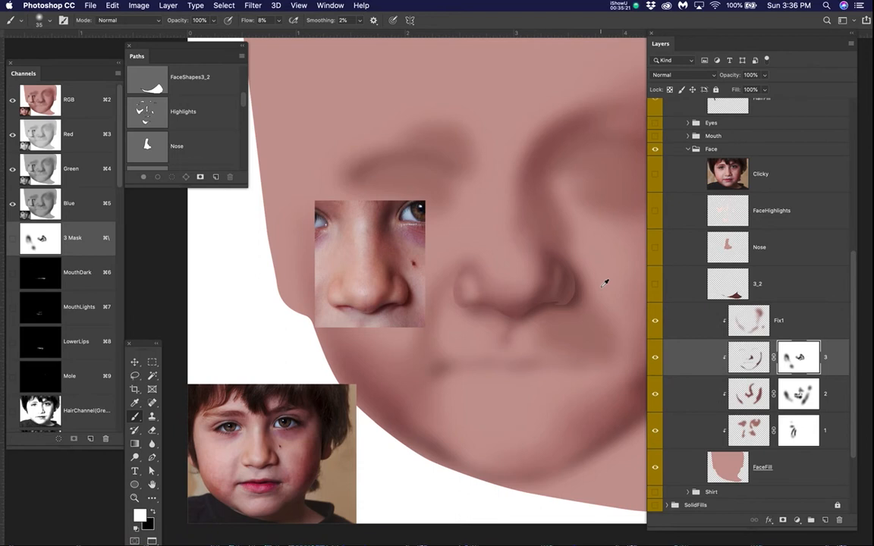
{"action": "scroll", "coordinate": [568, 235], "scroll_direction": "up", "scroll_amount": 3}
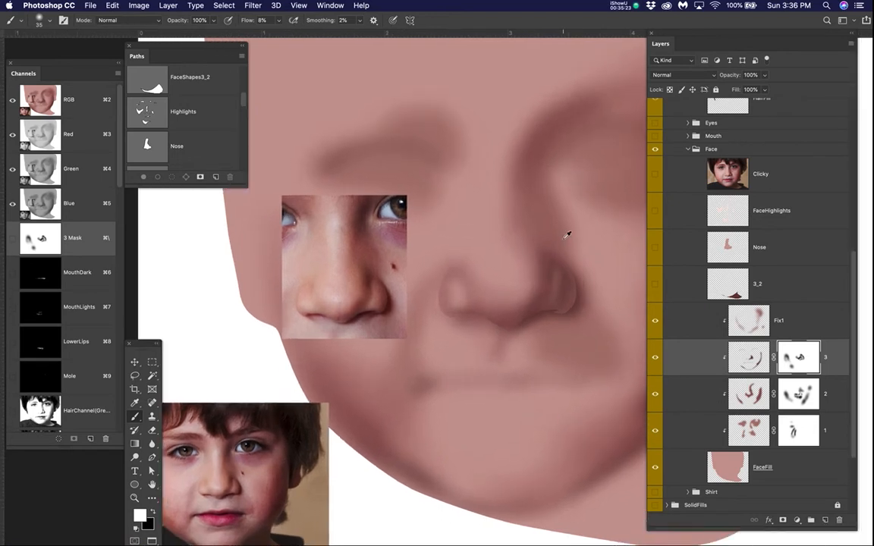
{"action": "key", "text": "bracketright"}
{"action": "key", "text": "bracketright"}
{"action": "key", "text": "bracketright"}
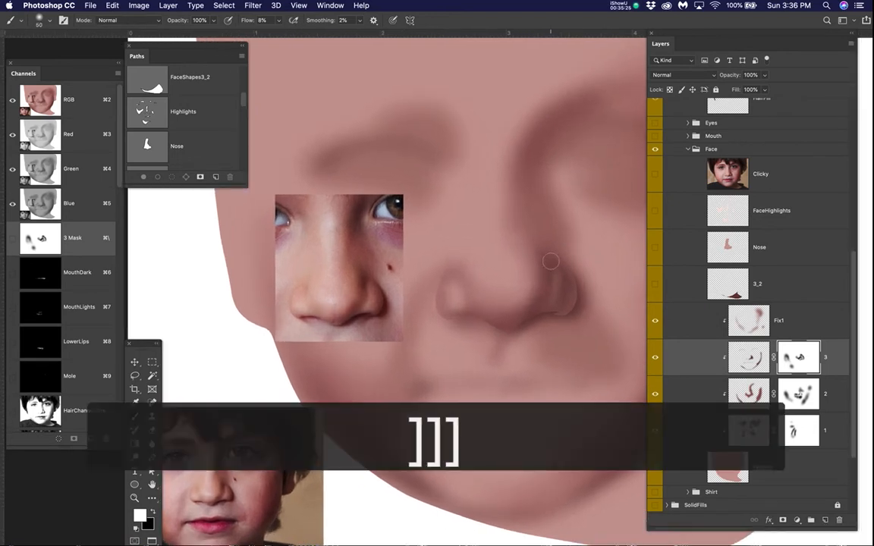
{"action": "key", "text": "x"}
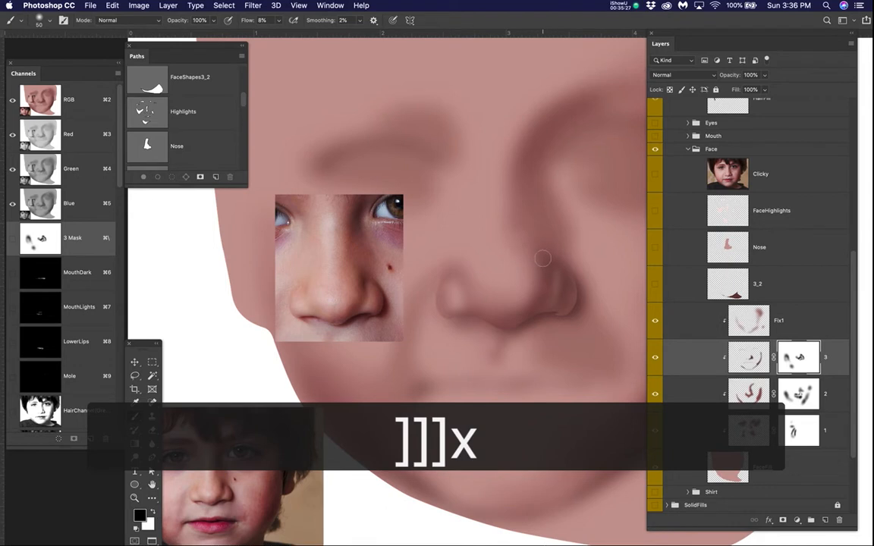
Step: Compare the painted nose with the Clicky photo by showing and hiding that layer
{"action": "left_click", "coordinate": [656, 176]}
{"action": "left_click", "coordinate": [656, 176]}
{"action": "left_click", "coordinate": [656, 176]}
{"action": "left_click", "coordinate": [656, 176]}
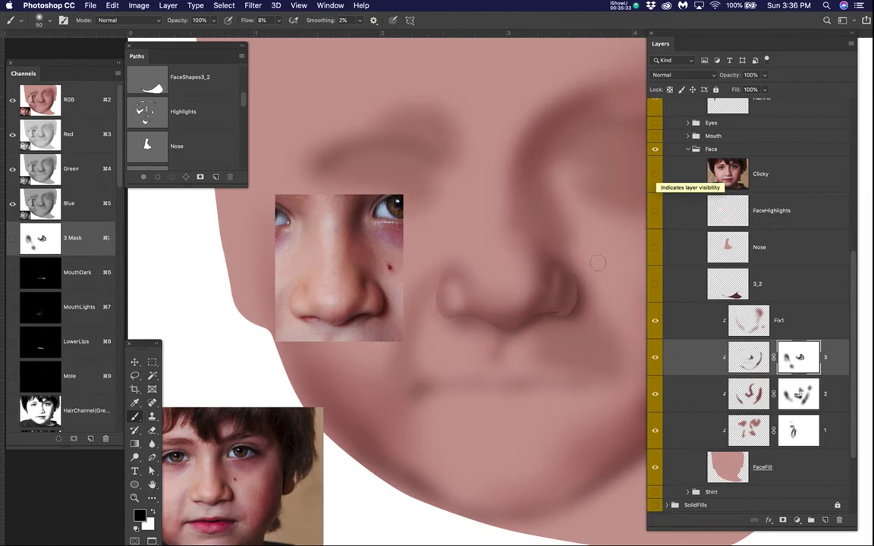
{"action": "left_click", "coordinate": [655, 173]}
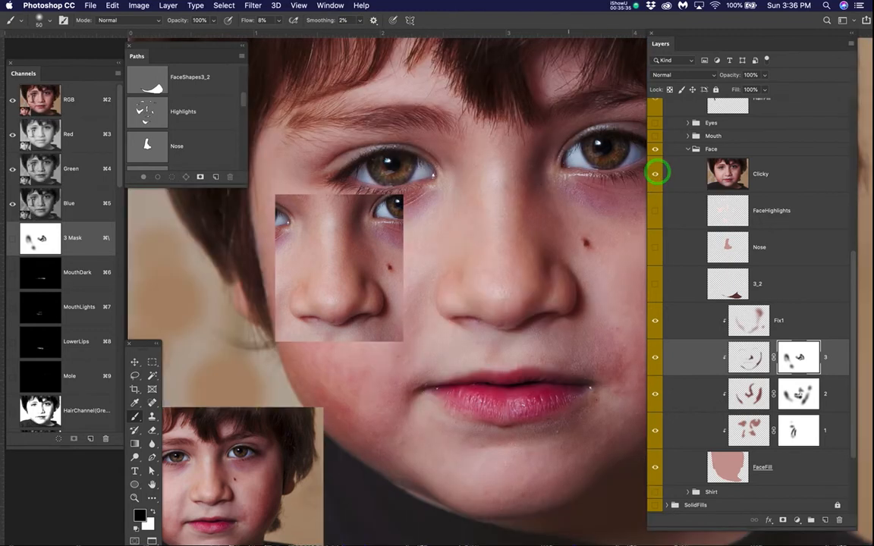
{"action": "left_click", "coordinate": [656, 175]}
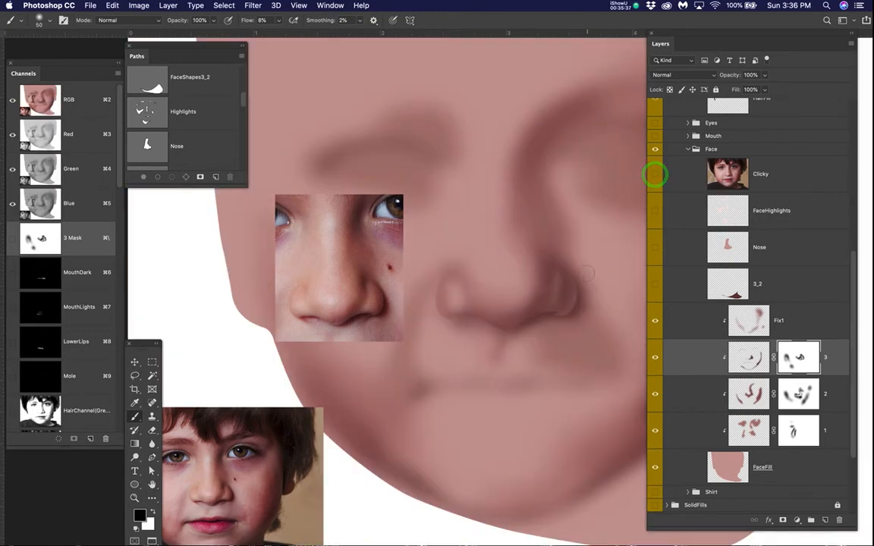
Step: Retouch the nostril wing on layer 3's mask, and paint white over the wing on layer 2's mask to restore its shading
{"action": "scroll", "coordinate": [589, 272], "scroll_direction": "up", "scroll_amount": 2}
{"action": "mouse_move", "coordinate": [542, 311]}
{"action": "left_mouse_down"}
{"action": "mouse_move", "coordinate": [548, 289]}
{"action": "mouse_move", "coordinate": [537, 268]}
{"action": "mouse_move", "coordinate": [552, 306]}
{"action": "mouse_move", "coordinate": [539, 285]}
{"action": "mouse_move", "coordinate": [544, 276]}
{"action": "mouse_move", "coordinate": [549, 315]}
{"action": "mouse_move", "coordinate": [540, 324]}
{"action": "mouse_move", "coordinate": [546, 291]}
{"action": "mouse_move", "coordinate": [544, 326]}
{"action": "mouse_move", "coordinate": [535, 326]}
{"action": "mouse_move", "coordinate": [552, 281]}
{"action": "left_mouse_up"}
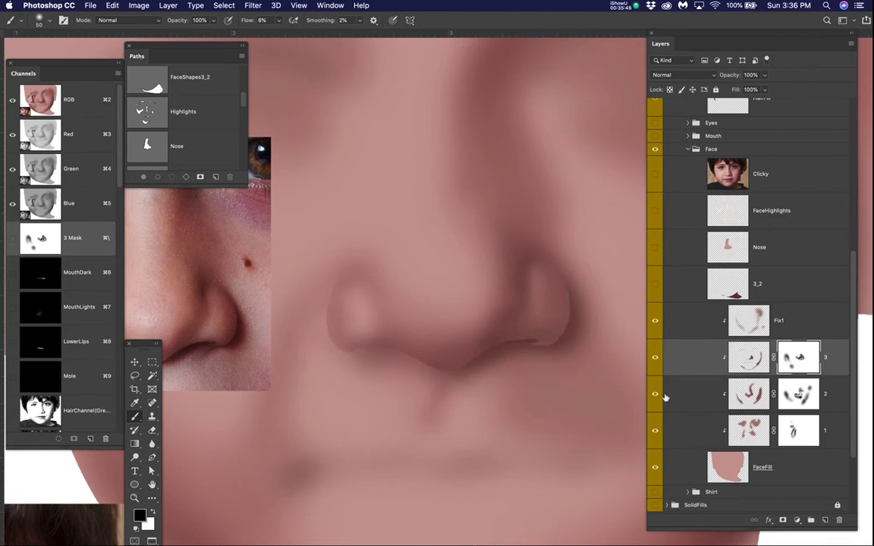
{"action": "left_click", "coordinate": [797, 393]}
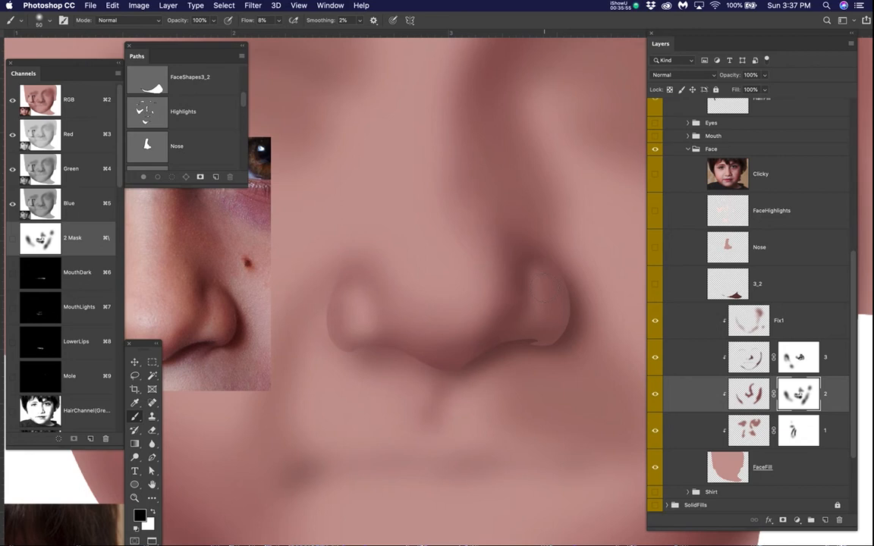
{"action": "key", "text": "x"}
{"action": "mouse_move", "coordinate": [536, 271]}
{"action": "left_mouse_down"}
{"action": "mouse_move", "coordinate": [531, 308]}
{"action": "mouse_move", "coordinate": [534, 264]}
{"action": "mouse_move", "coordinate": [532, 346]}
{"action": "mouse_move", "coordinate": [529, 266]}
{"action": "mouse_move", "coordinate": [553, 299]}
{"action": "mouse_move", "coordinate": [543, 274]}
{"action": "mouse_move", "coordinate": [535, 317]}
{"action": "left_mouse_up"}
{"action": "left_click", "coordinate": [530, 327]}
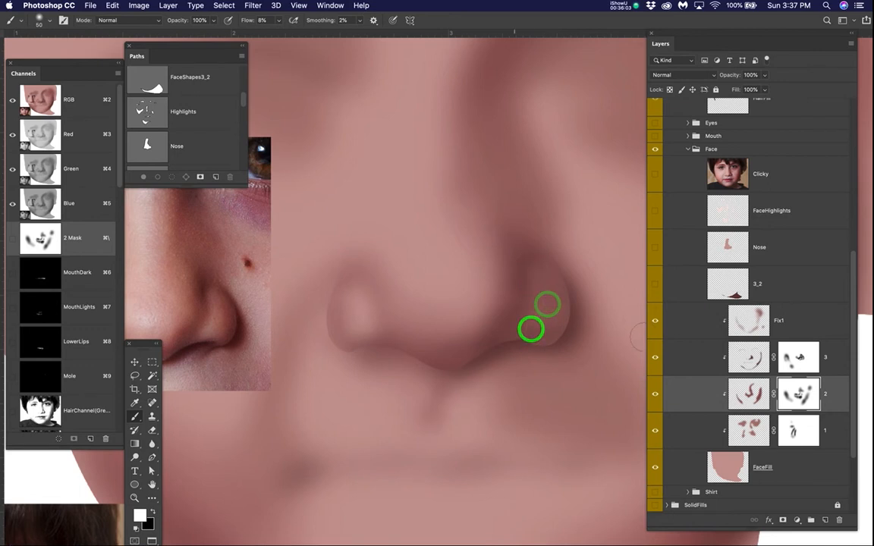
Step: Compare the reworked nostril wing with the Clicky photo
{"action": "left_click", "coordinate": [657, 174]}
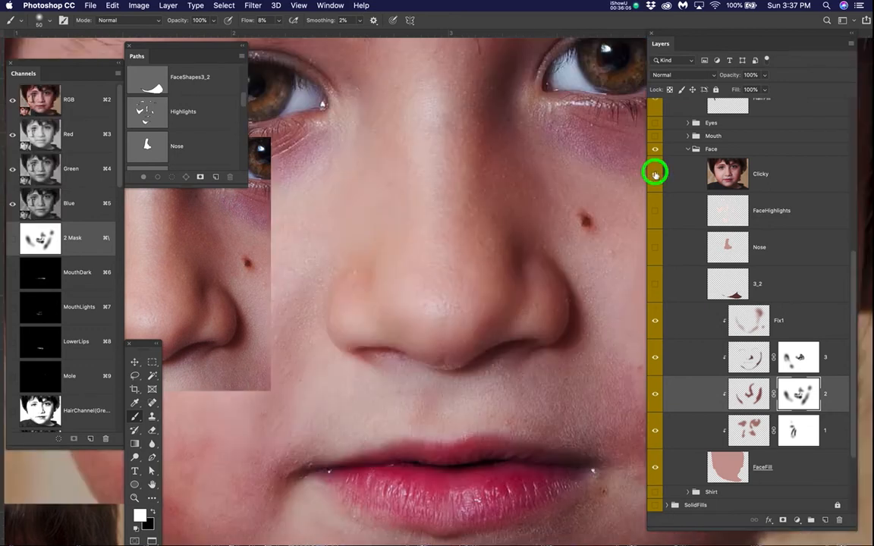
{"action": "left_click", "coordinate": [657, 174]}
{"action": "left_click", "coordinate": [657, 174]}
{"action": "left_click", "coordinate": [656, 174]}
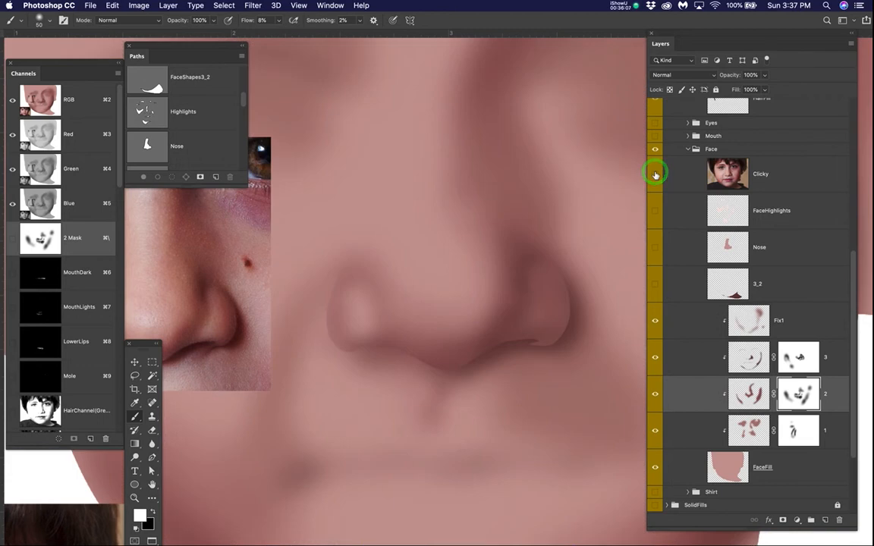
{"action": "left_click", "coordinate": [657, 174]}
{"action": "left_click", "coordinate": [656, 174]}
{"action": "left_click", "coordinate": [656, 174]}
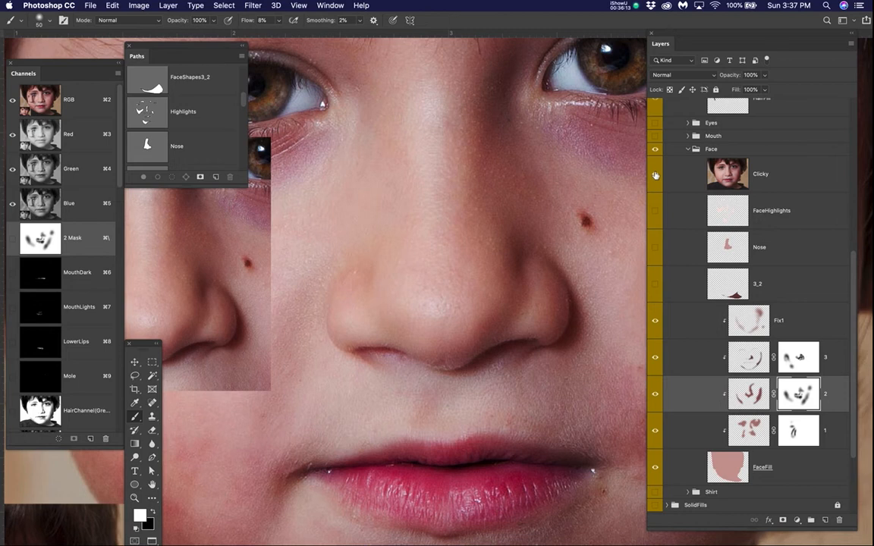
Step: Hide the Clicky layer and move it out of the Face group to just above the CutoutFilter group
{"action": "scroll", "coordinate": [662, 190], "scroll_direction": "up", "scroll_amount": 5}
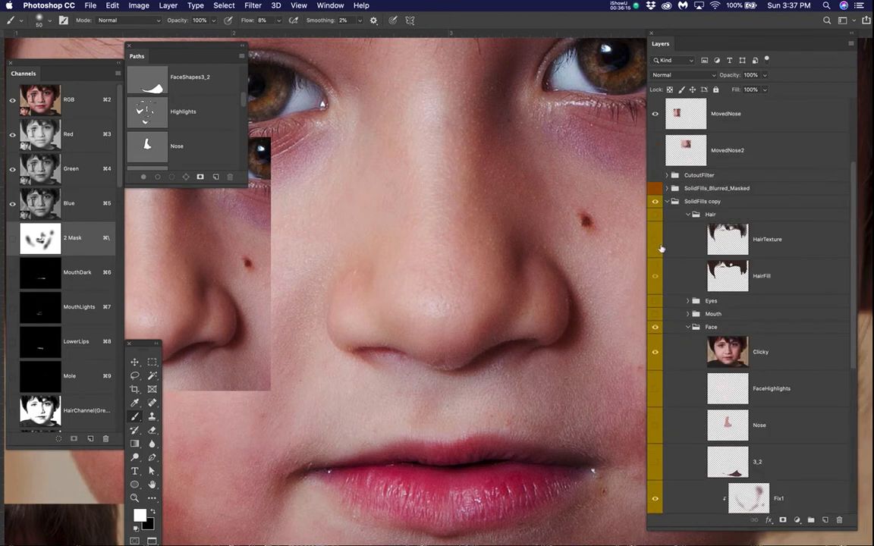
{"action": "left_click", "coordinate": [658, 354]}
{"action": "left_click_drag", "start_coordinate": [763, 360], "coordinate": [746, 169]}
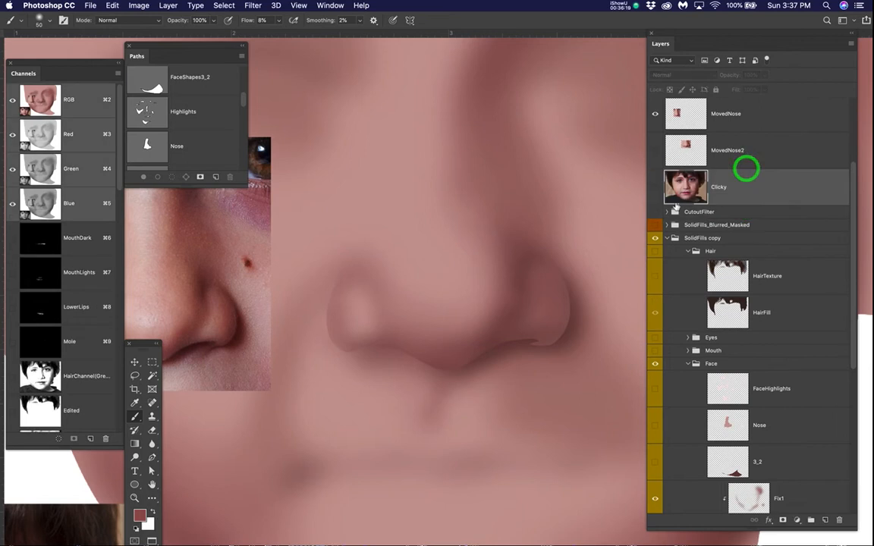
Step: Show the SolidFills_Blurred_Masked group and examine its finished nose shading up close and across the whole face
{"action": "left_click", "coordinate": [656, 225]}
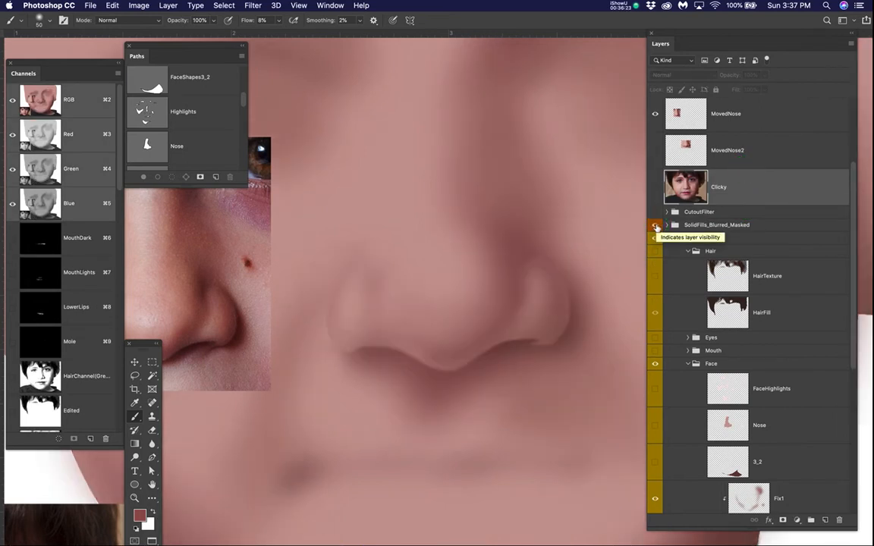
{"action": "key", "text": "x"}
{"action": "key", "text": "x"}
{"action": "key", "text": "x"}
{"action": "key", "text": "x"}
{"action": "key", "text": "x"}
{"action": "key", "text": "x"}
{"action": "scroll", "coordinate": [542, 289], "scroll_direction": "down", "scroll_amount": 1}
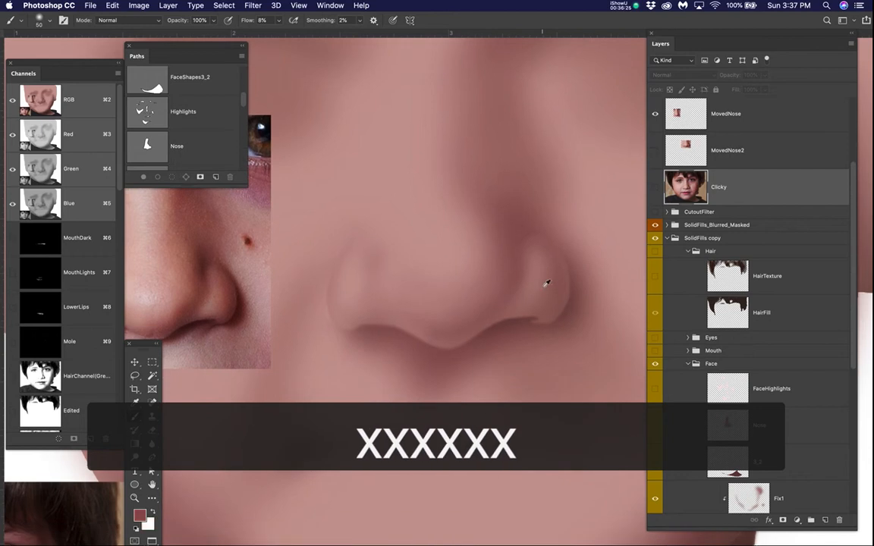
{"action": "scroll", "coordinate": [544, 287], "scroll_direction": "down", "scroll_amount": 4}
{"action": "scroll", "coordinate": [546, 283], "scroll_direction": "down", "scroll_amount": 1}
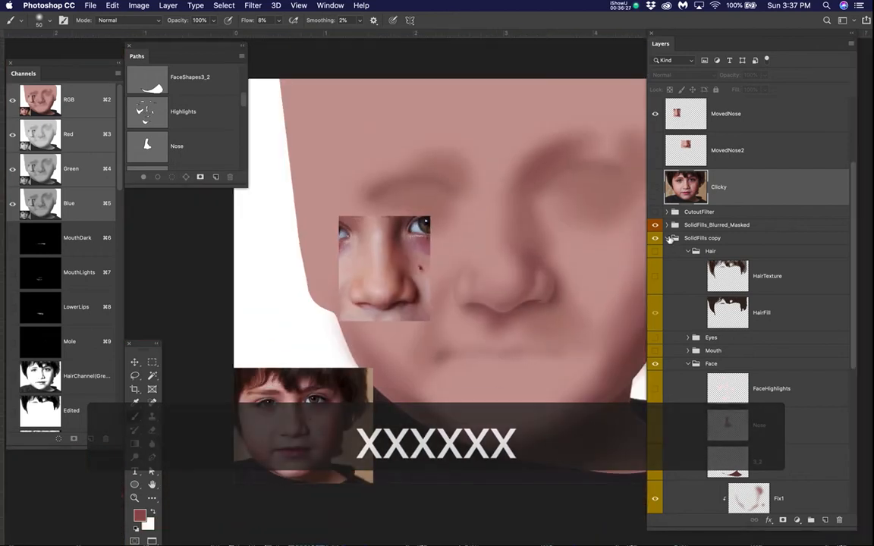
Step: Expand the SolidFills_Blurred_Masked group and look through its Face layers for the ones that shade the nose
{"action": "left_click", "coordinate": [666, 225]}
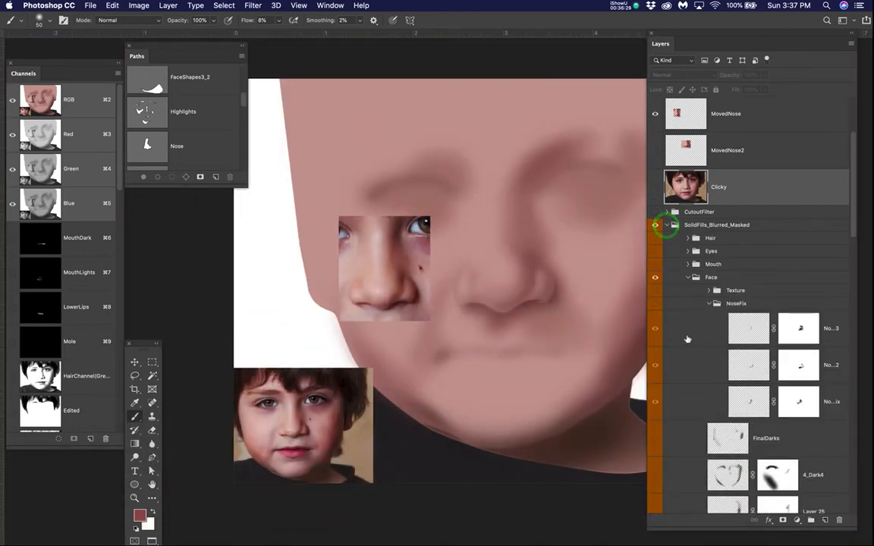
{"action": "scroll", "coordinate": [687, 339], "scroll_direction": "down", "scroll_amount": 4}
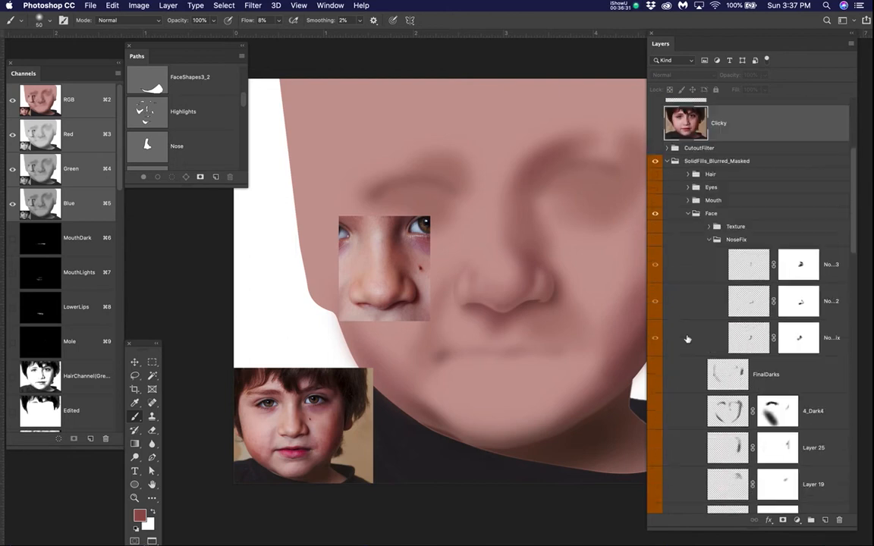
{"action": "scroll", "coordinate": [688, 339], "scroll_direction": "up", "scroll_amount": 3}
{"action": "scroll", "coordinate": [687, 277], "scroll_direction": "down", "scroll_amount": 10}
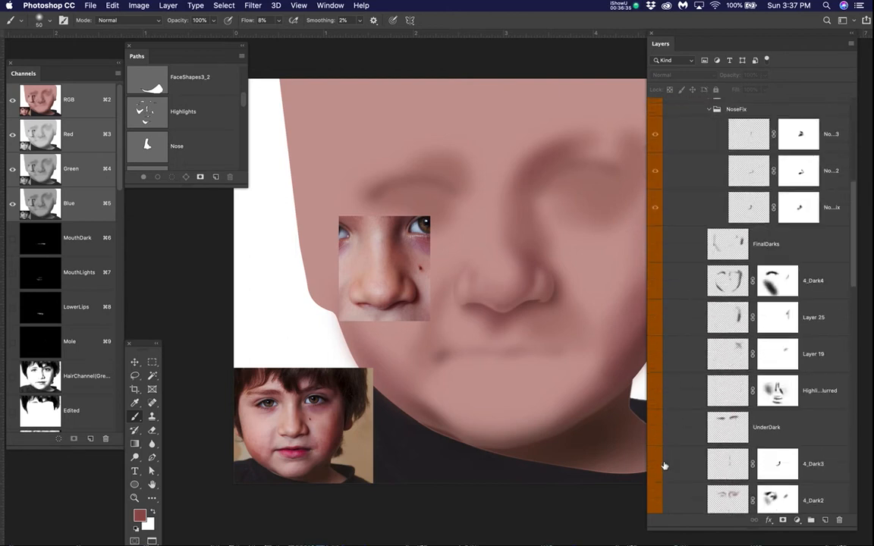
{"action": "scroll", "coordinate": [664, 465], "scroll_direction": "down", "scroll_amount": 10}
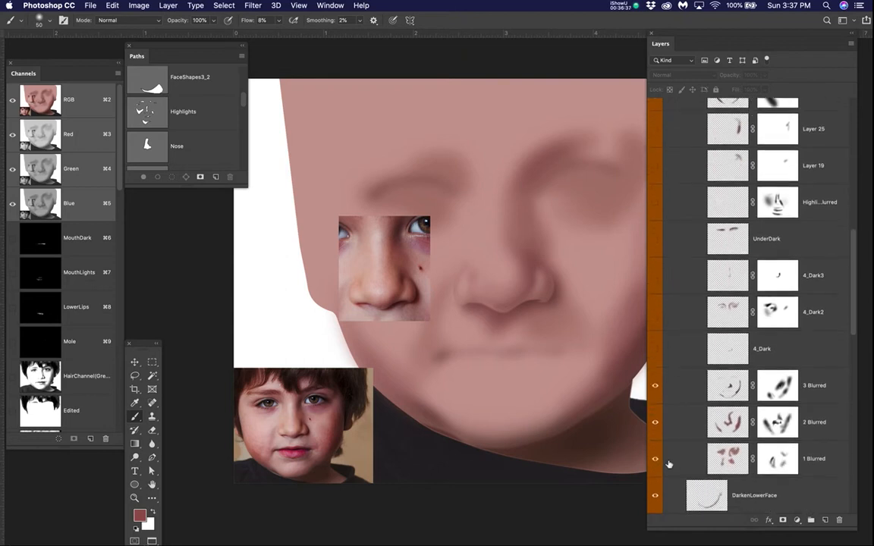
{"action": "scroll", "coordinate": [500, 290], "scroll_direction": "up", "scroll_amount": 3}
{"action": "left_click_drag", "start_coordinate": [529, 302], "coordinate": [483, 336]}
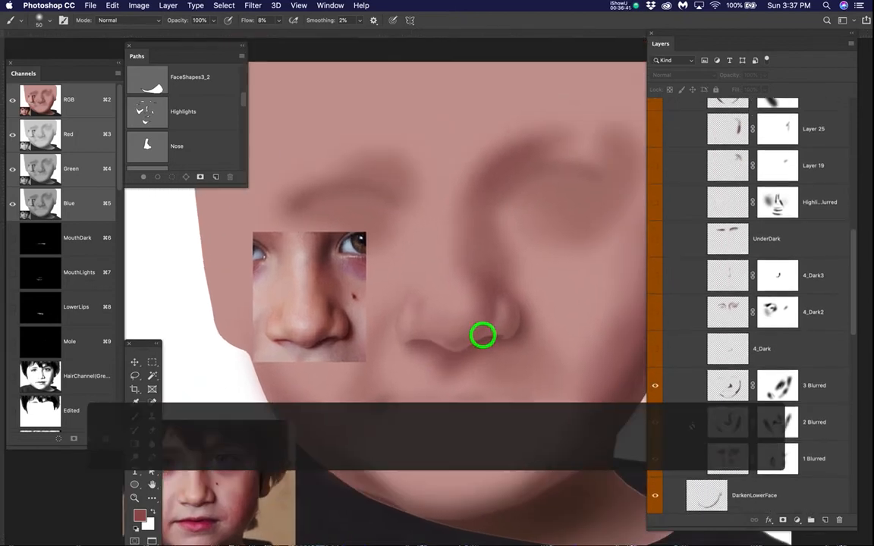
Step: Toggle the 4_Dark layer to see its effect under the nose, leave it shown, and display the Nose path over it
{"action": "left_click", "coordinate": [656, 350]}
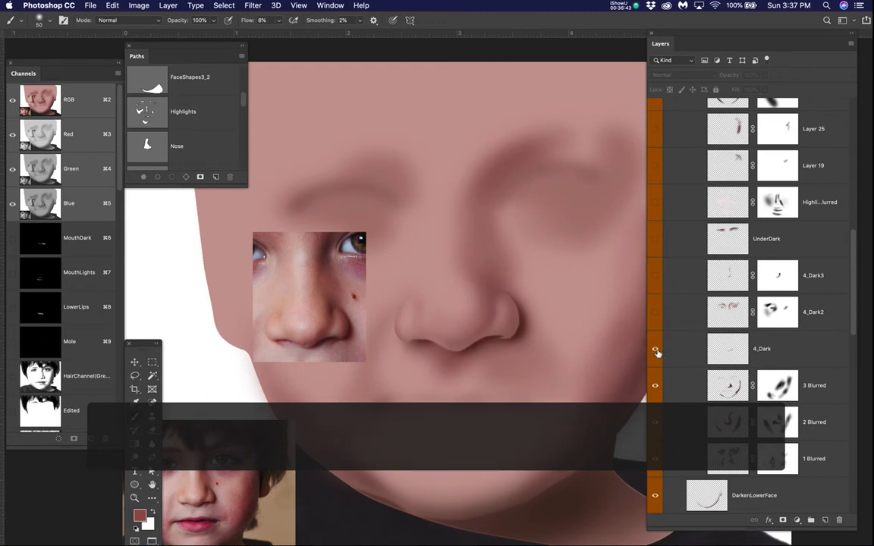
{"action": "left_click", "coordinate": [656, 350]}
{"action": "left_click", "coordinate": [656, 350]}
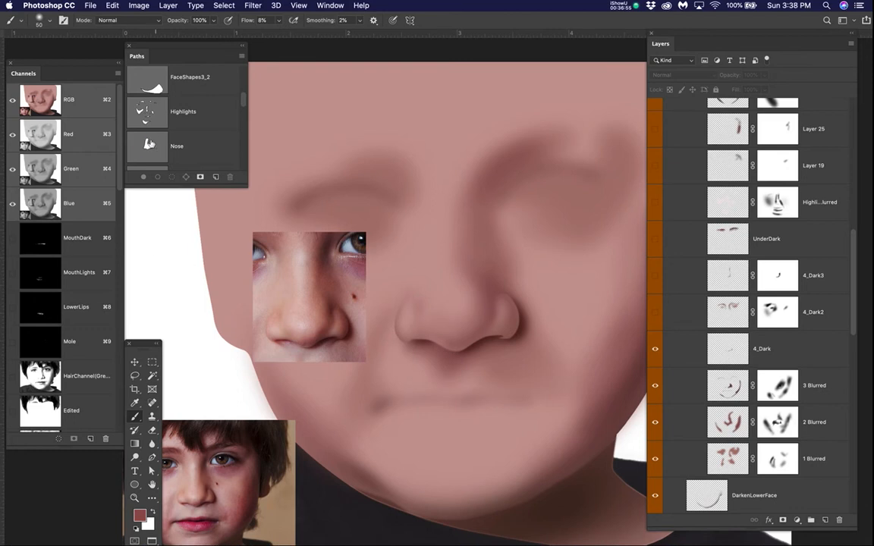
{"action": "left_click", "coordinate": [150, 144]}
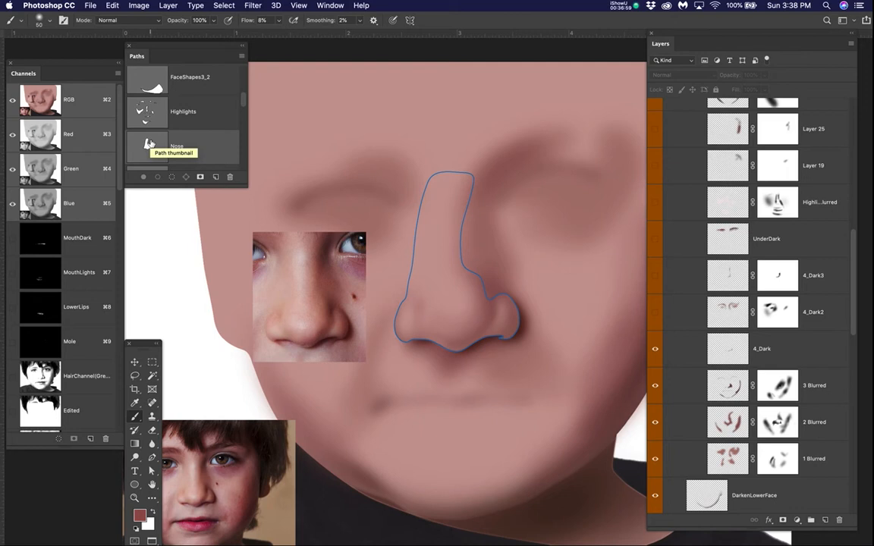
{"action": "scroll", "coordinate": [520, 325], "scroll_direction": "up", "scroll_amount": 6}
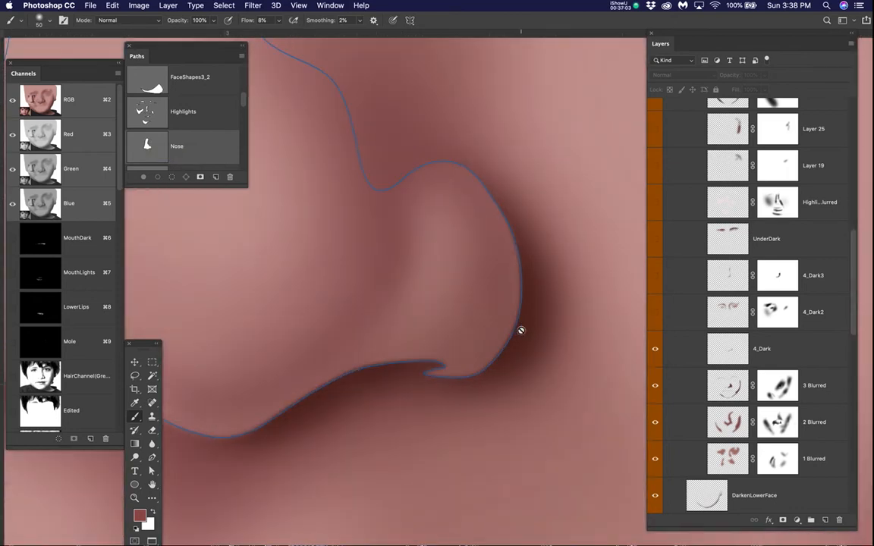
Step: Sample the dark brown shadow beside the nostril wing as the foreground colour and hide the SolidFills_Blurred_Masked group
{"action": "key", "text": "b"}
{"action": "left_click", "coordinate": [522, 327]}
{"action": "scroll", "coordinate": [689, 259], "scroll_direction": "up", "scroll_amount": 5}
{"action": "left_click", "coordinate": [656, 159]}
{"action": "scroll", "coordinate": [472, 305], "scroll_direction": "down", "scroll_amount": 1}
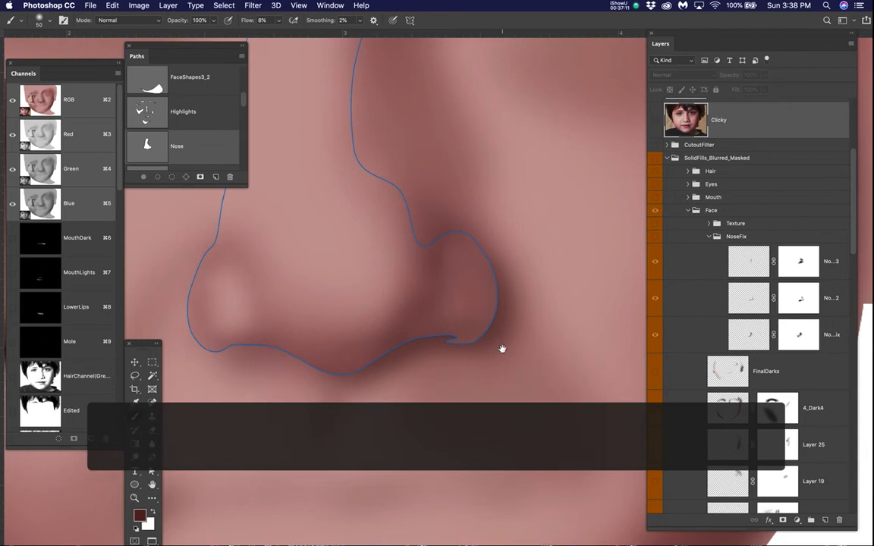
{"action": "left_click_drag", "start_coordinate": [501, 349], "coordinate": [542, 337]}
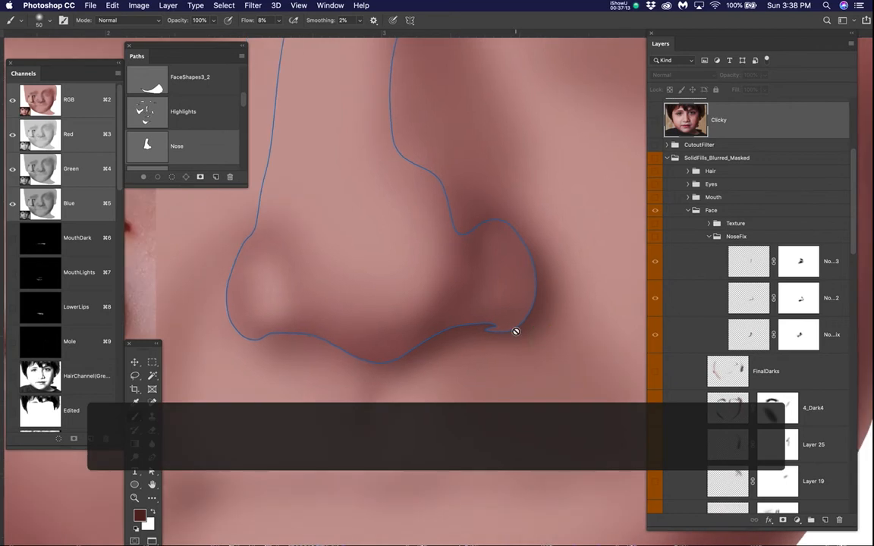
Step: Load the Nose path as a selection, invert it, and hide the selection edges
{"action": "left_click", "coordinate": [154, 148], "text": "super"}
{"action": "key", "text": "super+shift+i"}
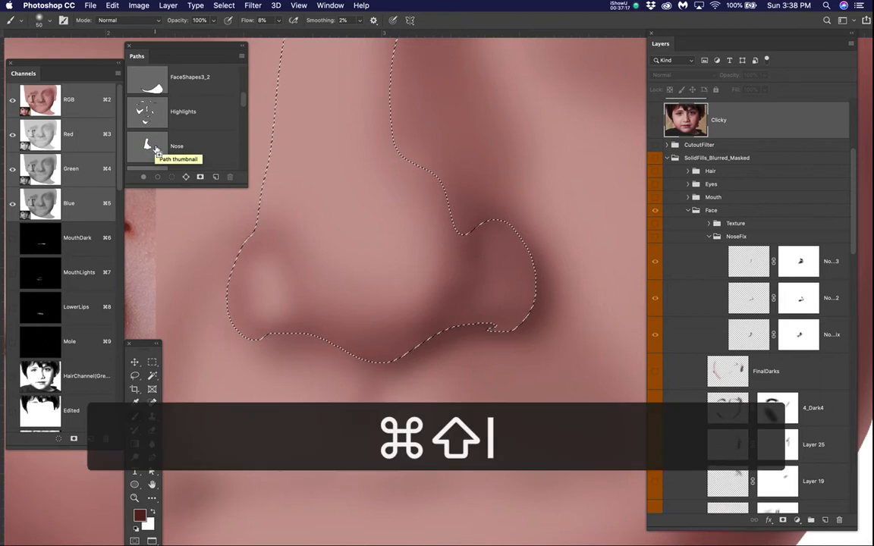
{"action": "key", "text": "super+h"}
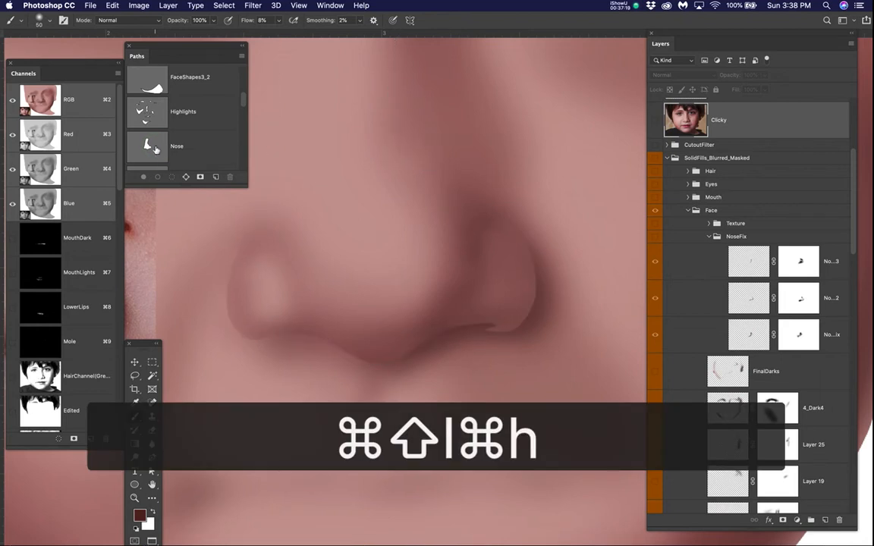
Step: Set the foreground colour to dark brown #542a1d and return to the Brush tool
{"action": "left_click", "coordinate": [139, 516]}
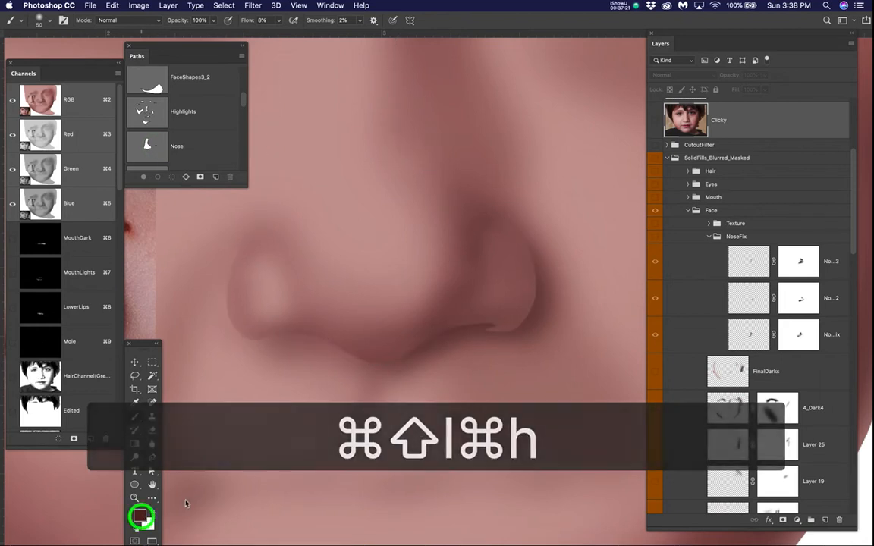
{"action": "left_click", "coordinate": [391, 277]}
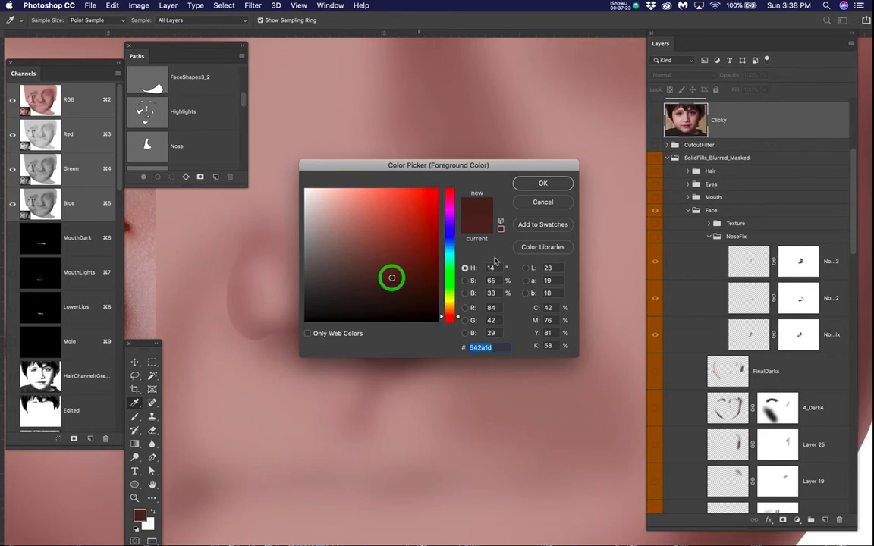
{"action": "scroll", "coordinate": [765, 429], "scroll_direction": "down", "scroll_amount": 2}
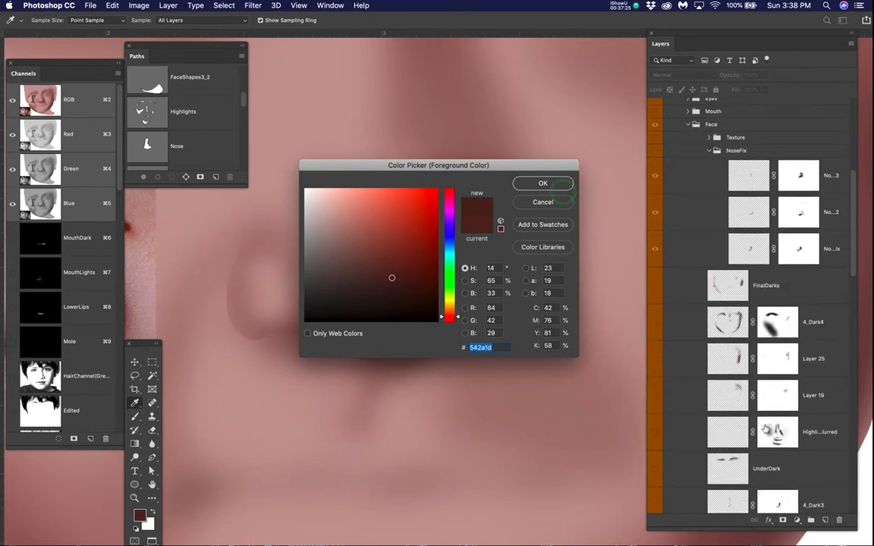
{"action": "scroll", "coordinate": [765, 429], "scroll_direction": "up", "scroll_amount": 5}
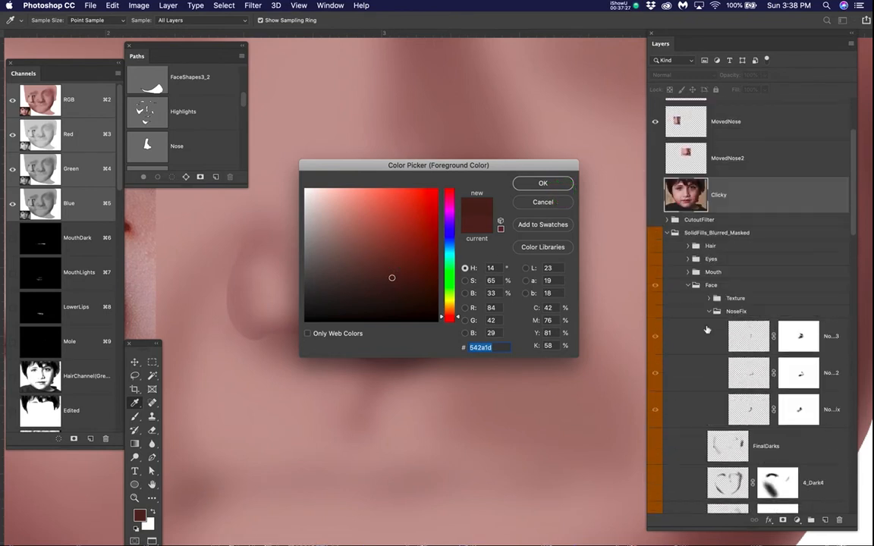
{"action": "left_click", "coordinate": [668, 235]}
{"action": "left_click", "coordinate": [667, 235]}
{"action": "left_click", "coordinate": [667, 235]}
{"action": "left_click", "coordinate": [667, 236]}
{"action": "left_click", "coordinate": [542, 183]}
{"action": "key", "text": "b"}
Step: Collapse the SolidFills_Blurred_Masked group and add a new layer above Fix1 in the Face group of SolidFills copy
{"action": "left_click", "coordinate": [667, 235]}
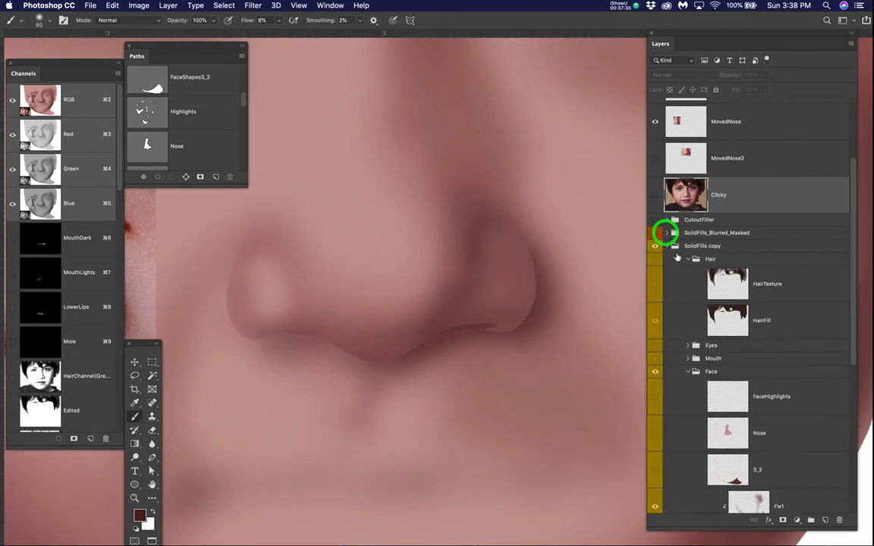
{"action": "scroll", "coordinate": [694, 281], "scroll_direction": "down", "scroll_amount": 3}
{"action": "scroll", "coordinate": [697, 304], "scroll_direction": "down", "scroll_amount": 4}
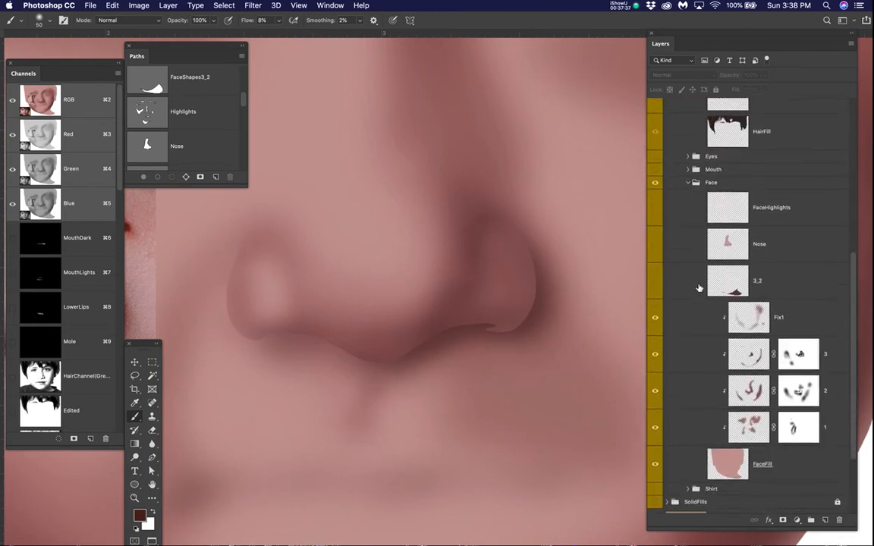
{"action": "left_click", "coordinate": [809, 298]}
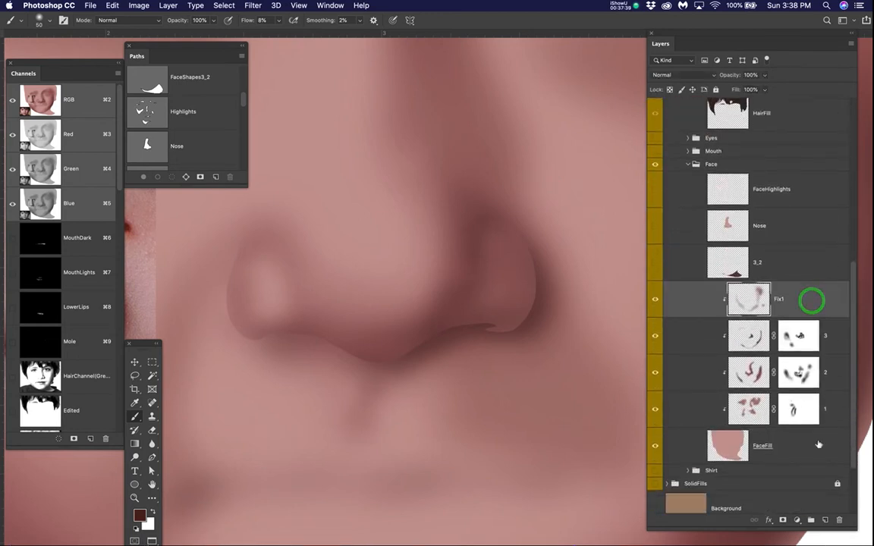
{"action": "left_click", "coordinate": [827, 519]}
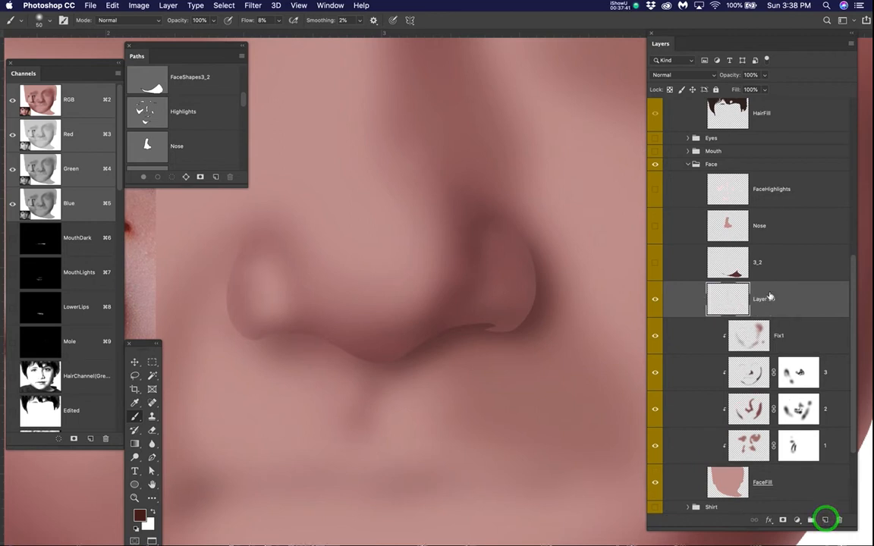
Step: Rename the new layer Fix2Nose and clip it to the face shading layers beneath it
{"action": "double_click", "coordinate": [766, 299]}
{"action": "type", "text": "Fix"}
{"action": "type", "text": "2Nod"}
{"action": "key", "text": "BackSpace"}
{"action": "type", "text": "se"}
{"action": "key", "text": "Return"}
{"action": "left_click", "coordinate": [800, 318], "text": "alt"}
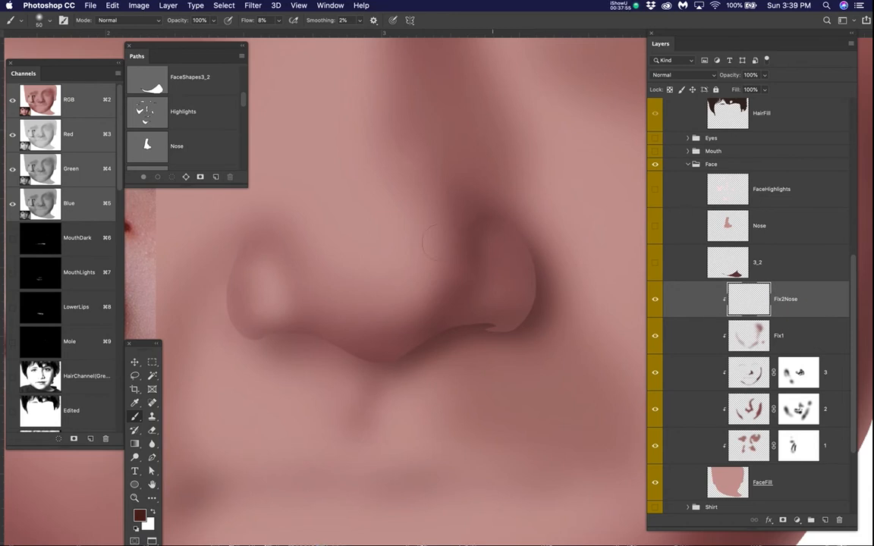
Step: Paint a dark shadow outside the shaded-side nostril wing on Fix2Nose with the brush reduced to 40 px
{"action": "scroll", "coordinate": [432, 242], "scroll_direction": "down", "scroll_amount": 6}
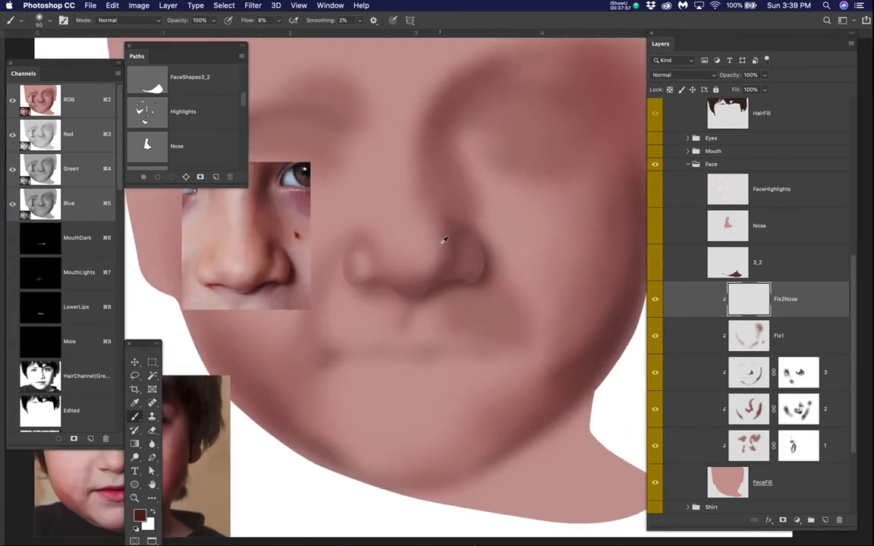
{"action": "scroll", "coordinate": [444, 240], "scroll_direction": "up", "scroll_amount": 2}
{"action": "left_click_drag", "start_coordinate": [428, 270], "coordinate": [484, 296]}
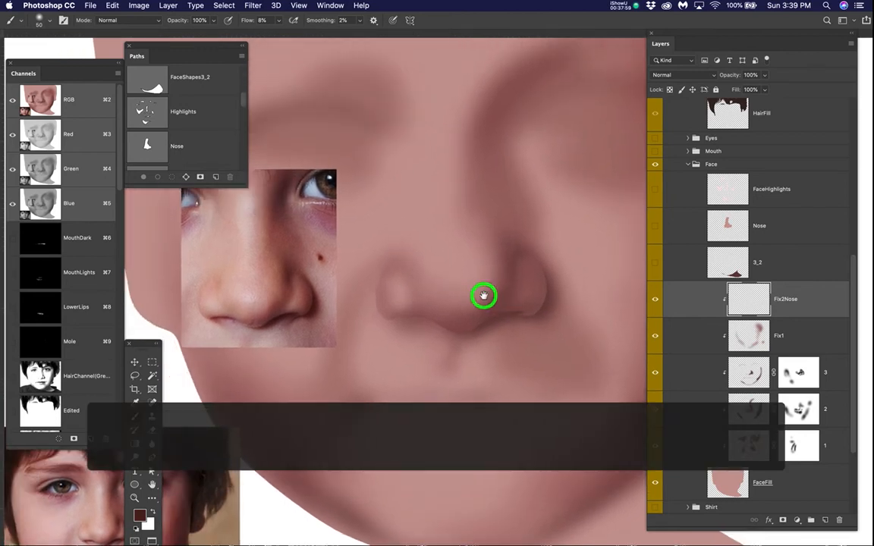
{"action": "scroll", "coordinate": [484, 296], "scroll_direction": "up", "scroll_amount": 2}
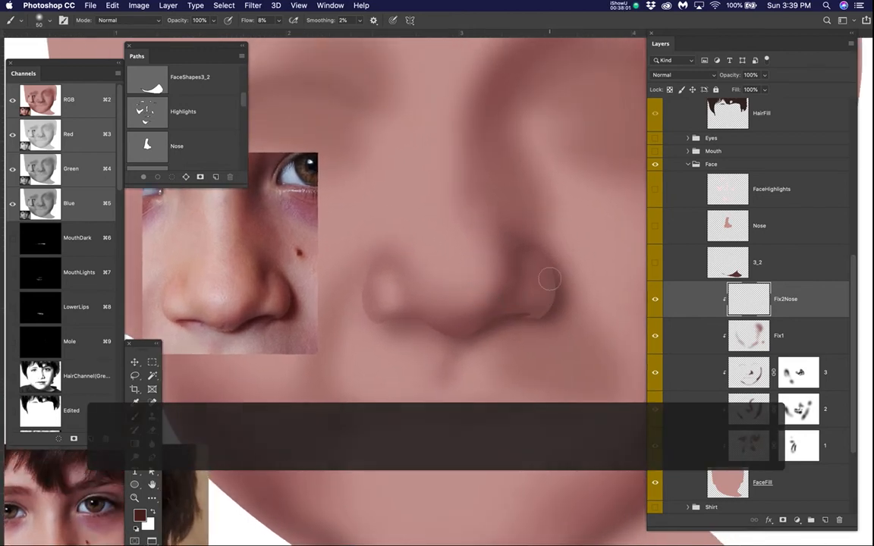
{"action": "key", "text": "bracketleft"}
{"action": "key", "text": "bracketleft"}
{"action": "mouse_move", "coordinate": [549, 280]}
{"action": "left_mouse_down"}
{"action": "mouse_move", "coordinate": [539, 315]}
{"action": "mouse_move", "coordinate": [552, 308]}
{"action": "mouse_move", "coordinate": [544, 278]}
{"action": "left_mouse_up"}
{"action": "mouse_move", "coordinate": [554, 303]}
{"action": "left_mouse_down"}
{"action": "mouse_move", "coordinate": [540, 316]}
{"action": "mouse_move", "coordinate": [527, 307]}
{"action": "mouse_move", "coordinate": [499, 316]}
{"action": "mouse_move", "coordinate": [525, 307]}
{"action": "mouse_move", "coordinate": [471, 326]}
{"action": "mouse_move", "coordinate": [521, 303]}
{"action": "mouse_move", "coordinate": [493, 318]}
{"action": "mouse_move", "coordinate": [503, 308]}
{"action": "mouse_move", "coordinate": [474, 325]}
{"action": "mouse_move", "coordinate": [523, 306]}
{"action": "mouse_move", "coordinate": [461, 334]}
{"action": "mouse_move", "coordinate": [444, 328]}
{"action": "mouse_move", "coordinate": [521, 304]}
{"action": "mouse_move", "coordinate": [458, 336]}
{"action": "mouse_move", "coordinate": [525, 303]}
{"action": "mouse_move", "coordinate": [550, 303]}
{"action": "mouse_move", "coordinate": [548, 273]}
{"action": "left_mouse_up"}
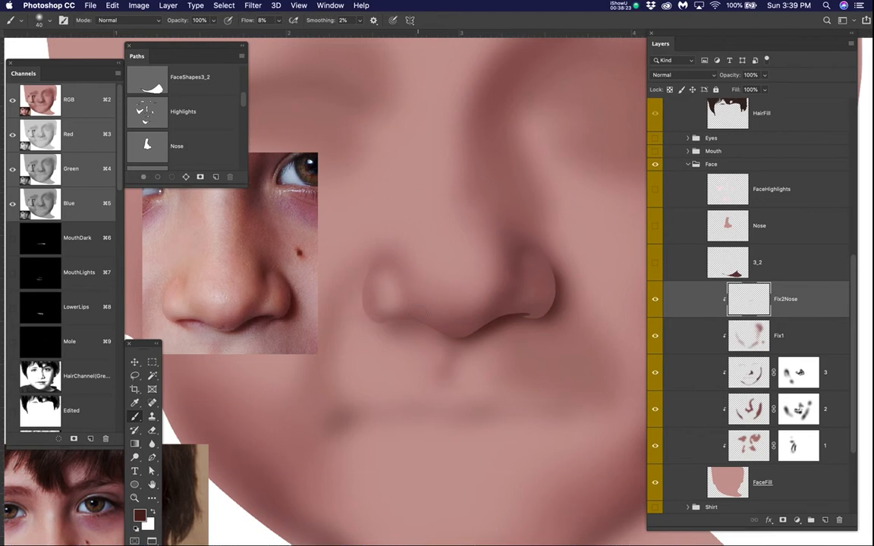
Step: Reduce the brush to 30 px and paint darker shadows beneath both nostrils, checking the nose selection edges in between
{"action": "key", "text": "bracketleft"}
{"action": "key", "text": "bracketleft"}
{"action": "left_click_drag", "start_coordinate": [430, 321], "coordinate": [430, 321]}
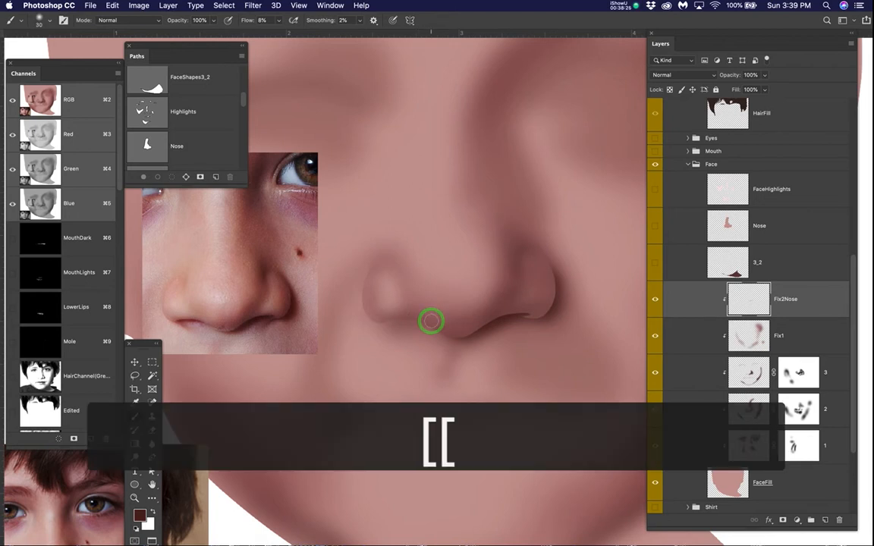
{"action": "key", "text": "super+h"}
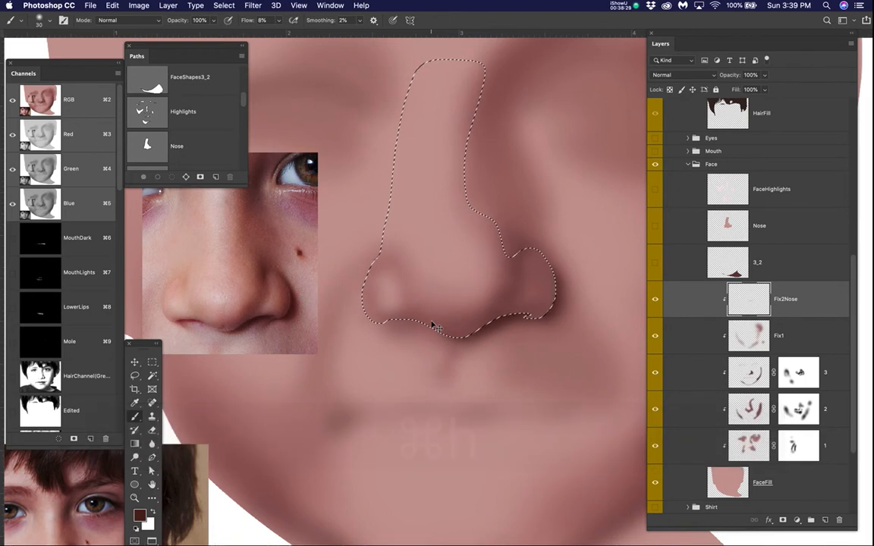
{"action": "key", "text": "super+h"}
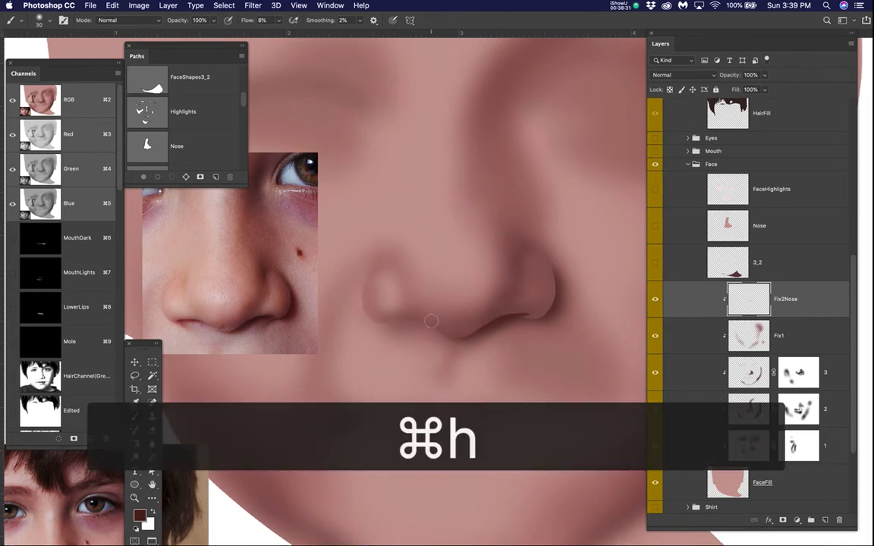
{"action": "mouse_move", "coordinate": [430, 321]}
{"action": "left_mouse_down"}
{"action": "mouse_move", "coordinate": [384, 314]}
{"action": "mouse_move", "coordinate": [437, 316]}
{"action": "mouse_move", "coordinate": [383, 317]}
{"action": "mouse_move", "coordinate": [398, 324]}
{"action": "left_mouse_up"}
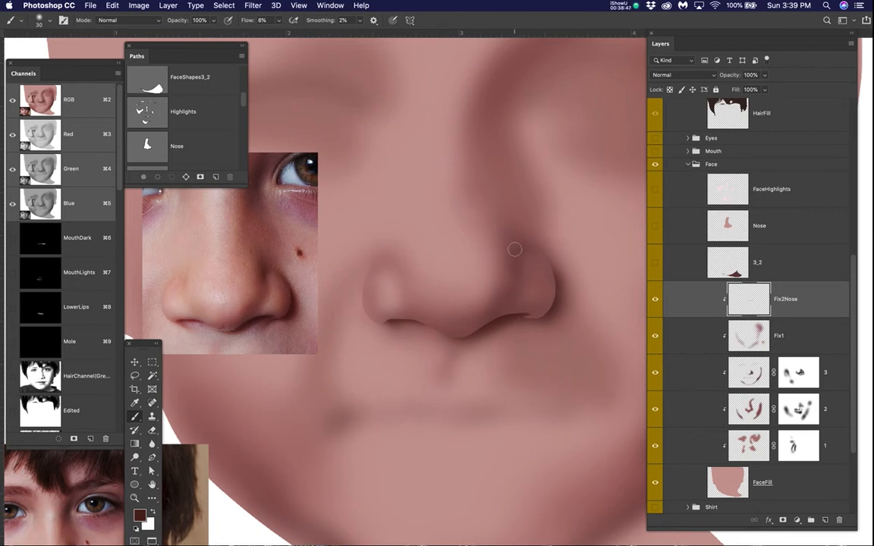
{"action": "mouse_move", "coordinate": [560, 289]}
{"action": "left_mouse_down"}
{"action": "mouse_move", "coordinate": [549, 311]}
{"action": "mouse_move", "coordinate": [534, 311]}
{"action": "left_mouse_up"}
Step: Toggle the Clicky photo layer and the Fix2Nose layer off and on to review the nose shading
{"action": "scroll", "coordinate": [521, 271], "scroll_direction": "down", "scroll_amount": 4}
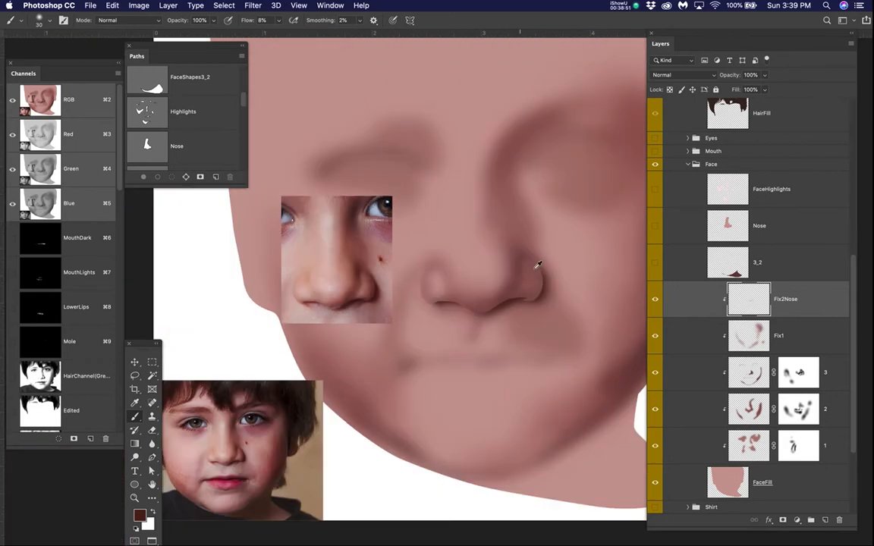
{"action": "scroll", "coordinate": [665, 139], "scroll_direction": "up", "scroll_amount": 6}
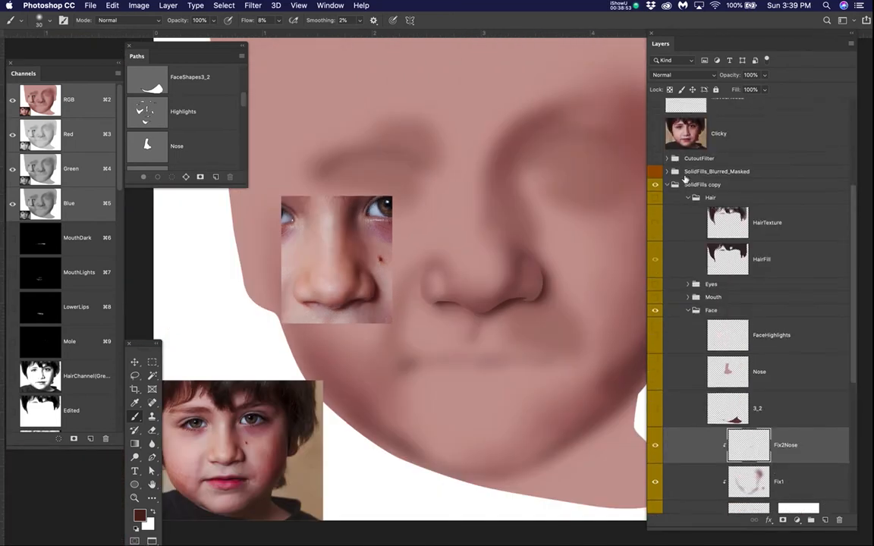
{"action": "left_click", "coordinate": [655, 220]}
{"action": "left_click", "coordinate": [656, 220]}
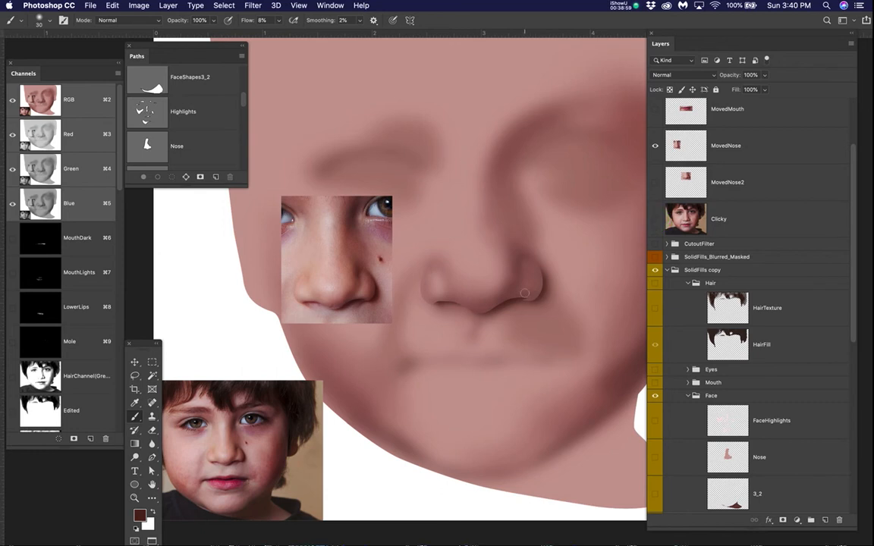
{"action": "scroll", "coordinate": [759, 377], "scroll_direction": "down", "scroll_amount": 5}
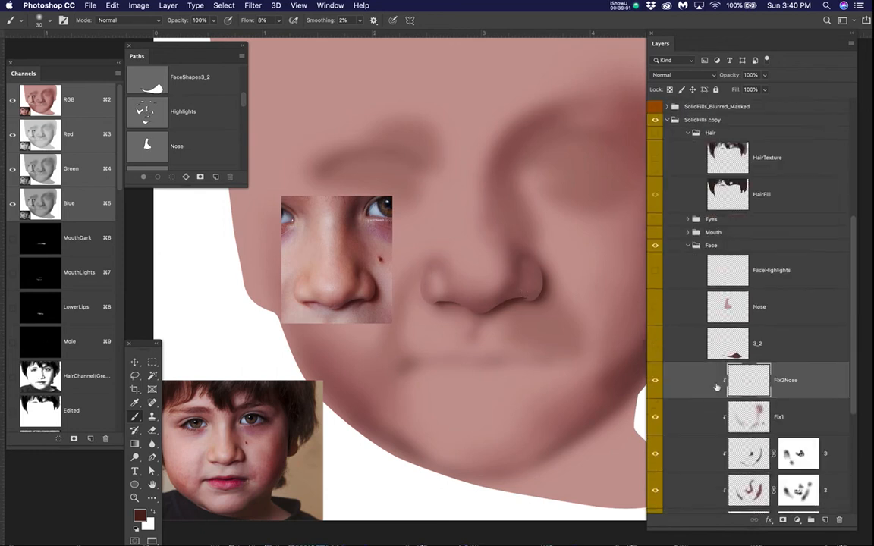
{"action": "left_click", "coordinate": [656, 381]}
{"action": "left_click", "coordinate": [655, 380]}
{"action": "left_click", "coordinate": [656, 380]}
{"action": "left_click", "coordinate": [656, 381]}
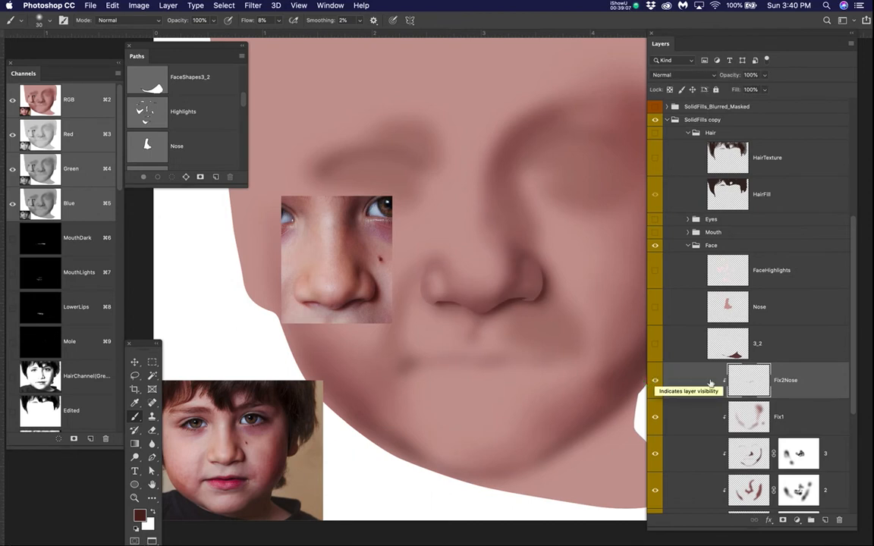
Step: Go through the clipped shading layers 1, 2, 3, Fix1 and Fix2Nose one after another, ending on Fix2Nose
{"action": "scroll", "coordinate": [708, 383], "scroll_direction": "down", "scroll_amount": 3}
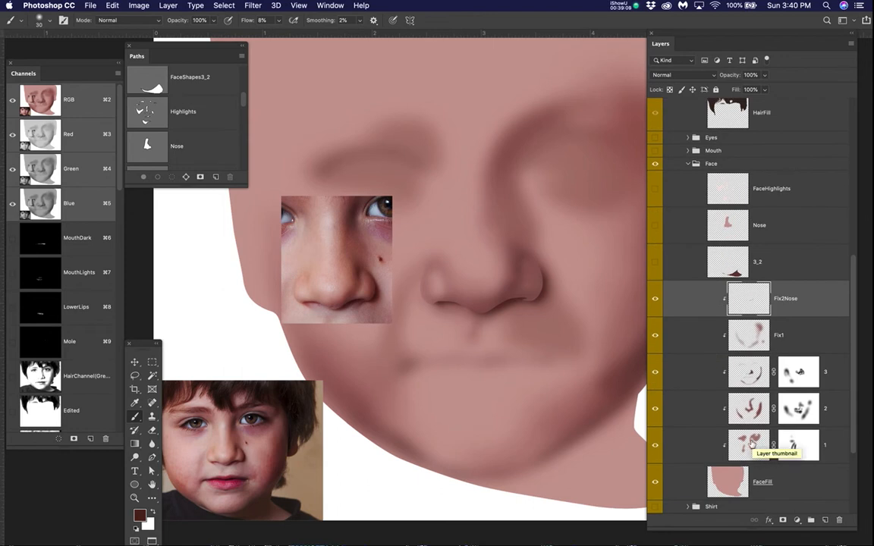
{"action": "left_click", "coordinate": [702, 439]}
{"action": "left_click", "coordinate": [698, 407]}
{"action": "left_click", "coordinate": [699, 374]}
{"action": "left_click", "coordinate": [698, 331]}
{"action": "left_click", "coordinate": [701, 299]}
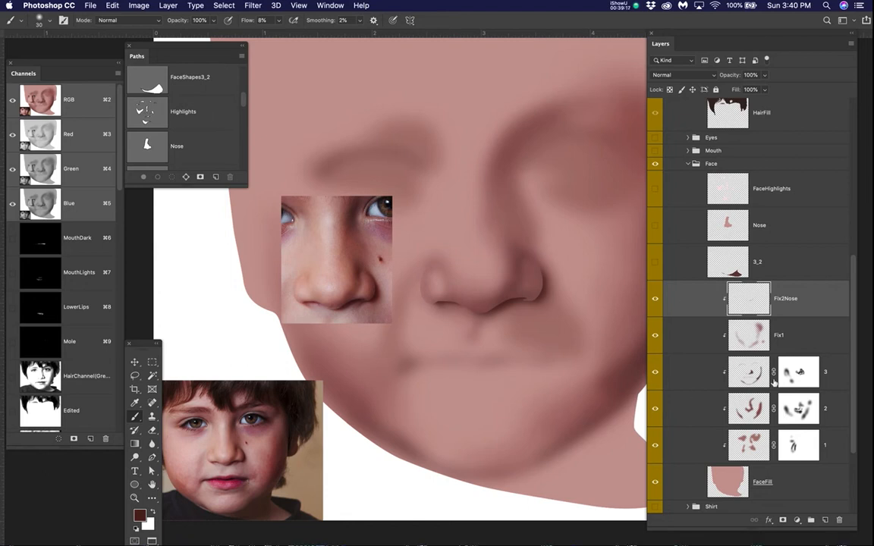
Step: Hide Fix2Nose, Fix1, 3, 2 and 1 one by one to examine the bare FaceFill shape around the nose
{"action": "left_click_drag", "start_coordinate": [507, 307], "coordinate": [483, 298]}
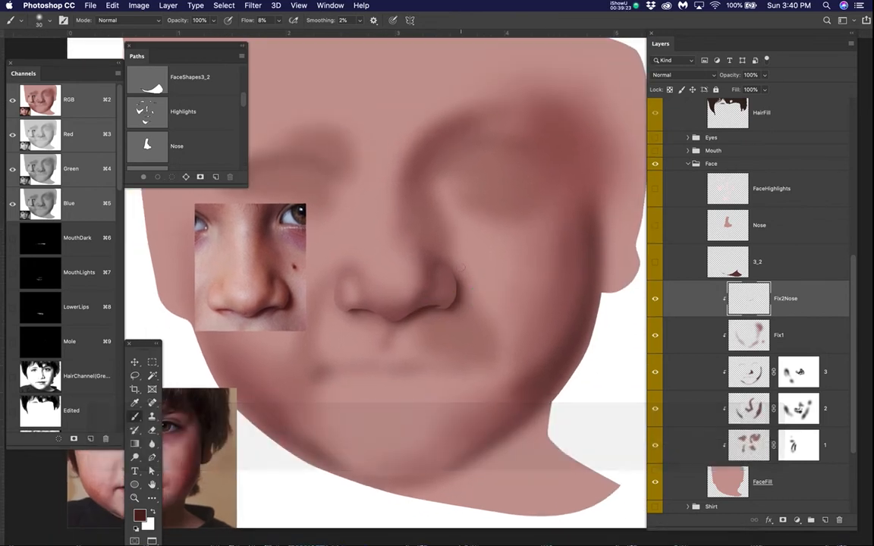
{"action": "scroll", "coordinate": [462, 268], "scroll_direction": "down", "scroll_amount": 3}
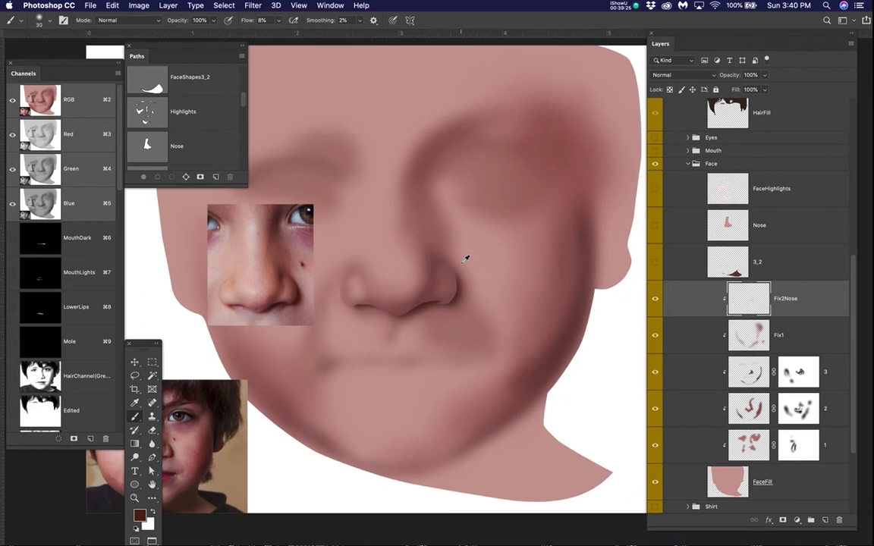
{"action": "left_click_drag", "start_coordinate": [454, 302], "coordinate": [485, 348]}
{"action": "scroll", "coordinate": [491, 307], "scroll_direction": "up", "scroll_amount": 1}
{"action": "scroll", "coordinate": [492, 305], "scroll_direction": "up", "scroll_amount": 3}
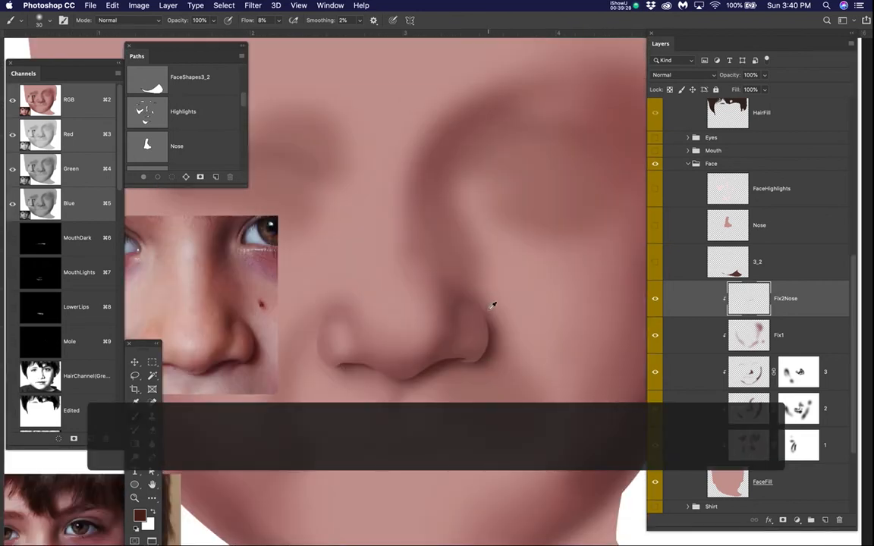
{"action": "left_click", "coordinate": [654, 298]}
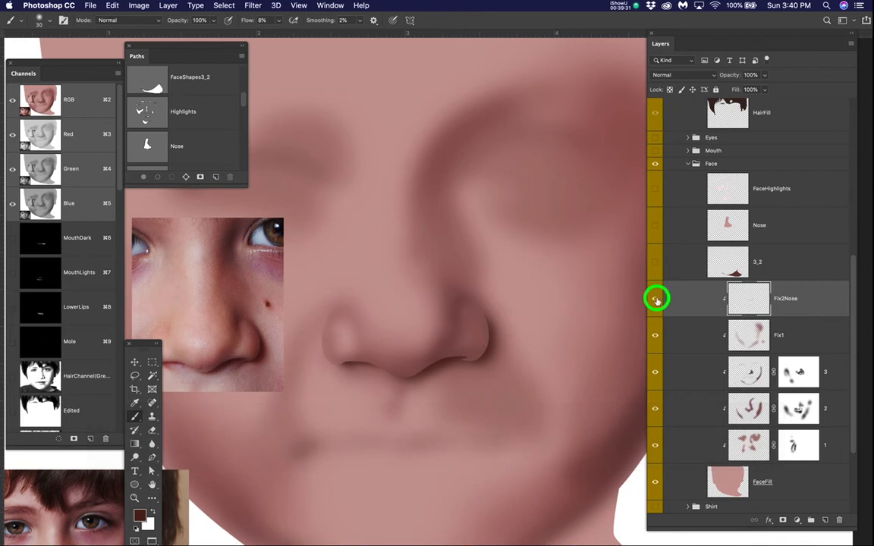
{"action": "left_click", "coordinate": [655, 335]}
{"action": "left_click", "coordinate": [655, 371]}
{"action": "left_click", "coordinate": [656, 410]}
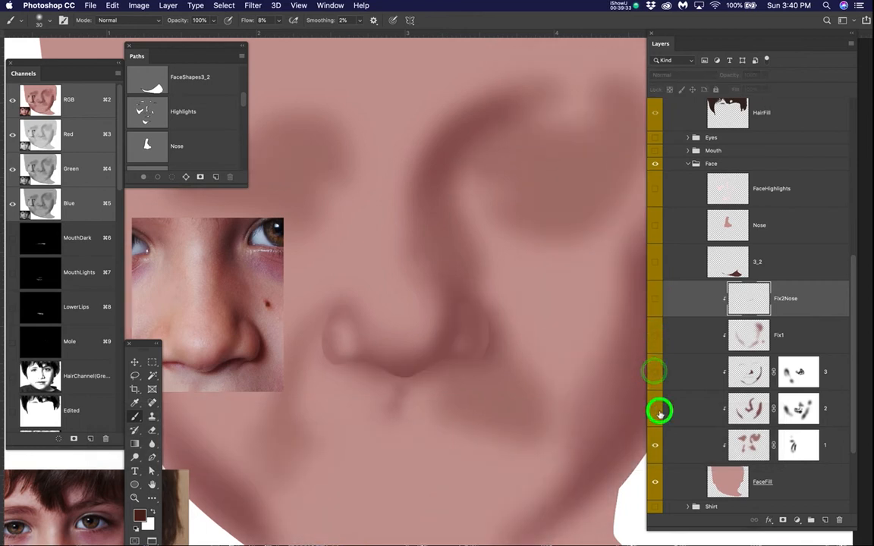
{"action": "left_click", "coordinate": [656, 448]}
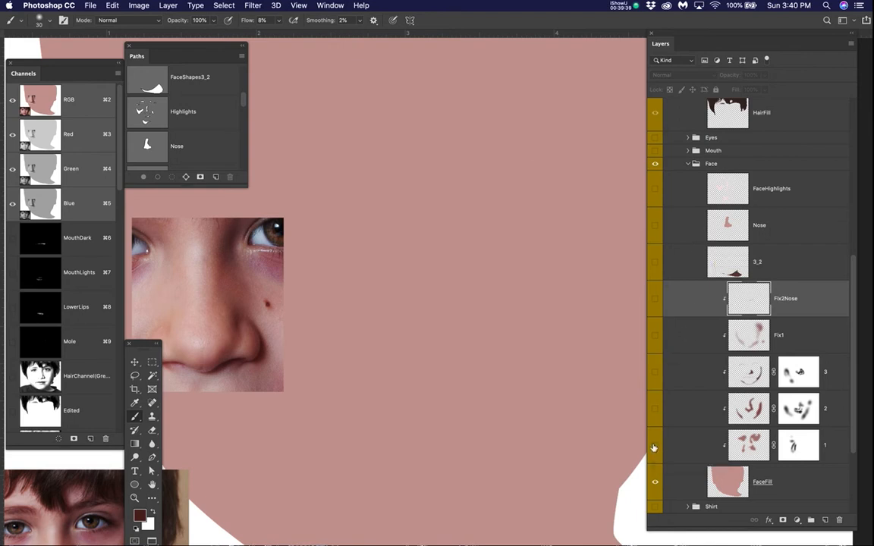
Step: Show layers 1, 2, 3, Fix1 and Fix2Nose again in turn to review how the face shading builds up
{"action": "left_click", "coordinate": [653, 448]}
{"action": "left_click", "coordinate": [656, 408]}
{"action": "left_click", "coordinate": [653, 370]}
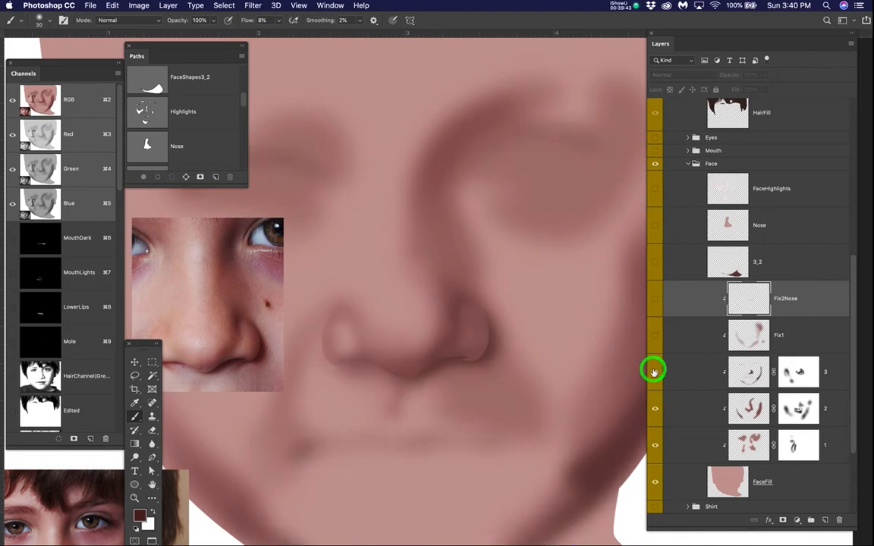
{"action": "left_click", "coordinate": [654, 337]}
{"action": "left_click", "coordinate": [656, 299]}
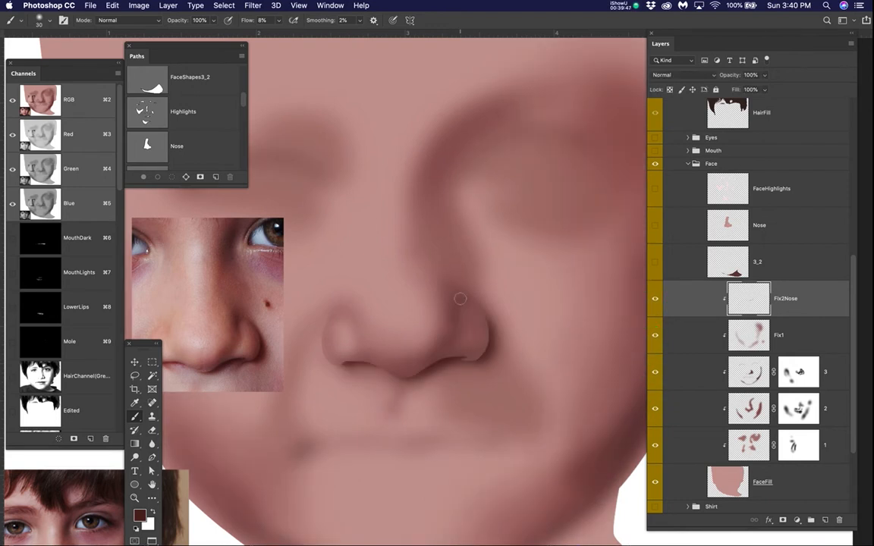
Step: Hide the Face group, and collapse and hide the SolidFills copy group containing it
{"action": "scroll", "coordinate": [465, 294], "scroll_direction": "down", "scroll_amount": 2}
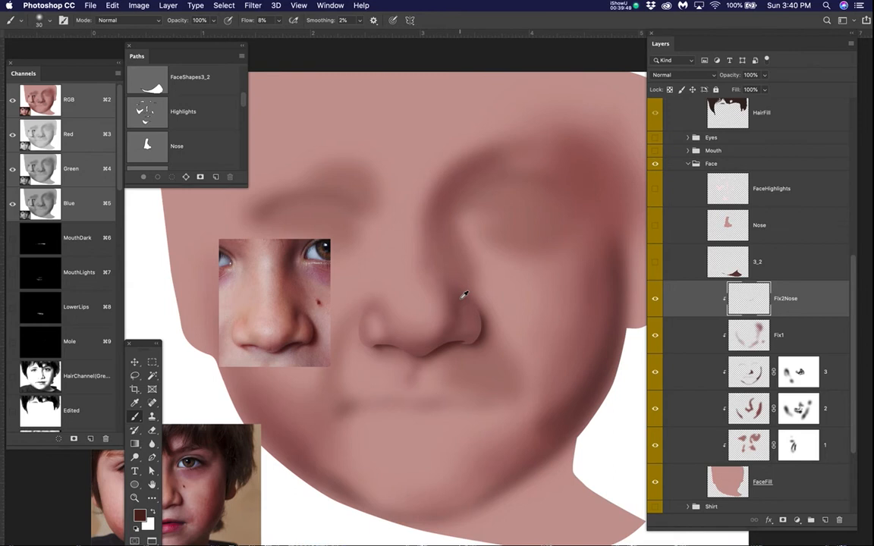
{"action": "left_click", "coordinate": [657, 164]}
{"action": "scroll", "coordinate": [663, 177], "scroll_direction": "up", "scroll_amount": 3}
{"action": "scroll", "coordinate": [663, 177], "scroll_direction": "up", "scroll_amount": 3}
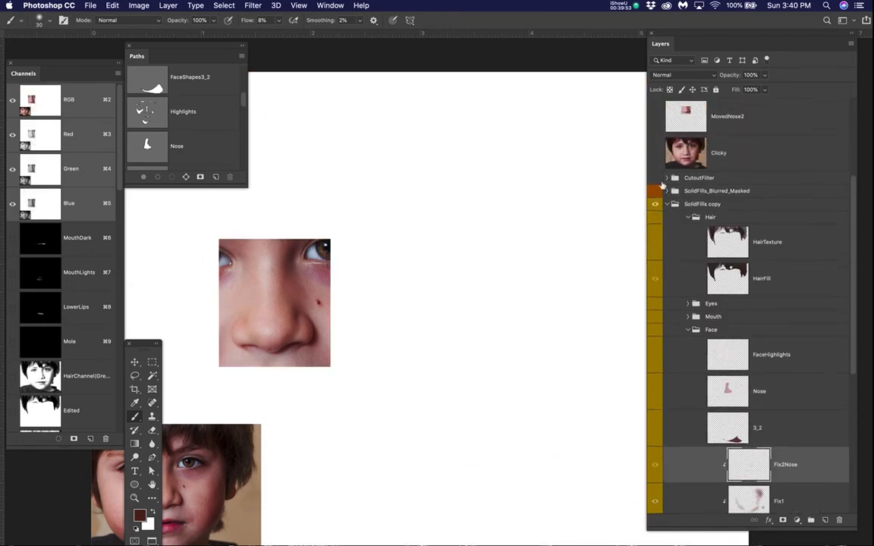
{"action": "left_click", "coordinate": [667, 206]}
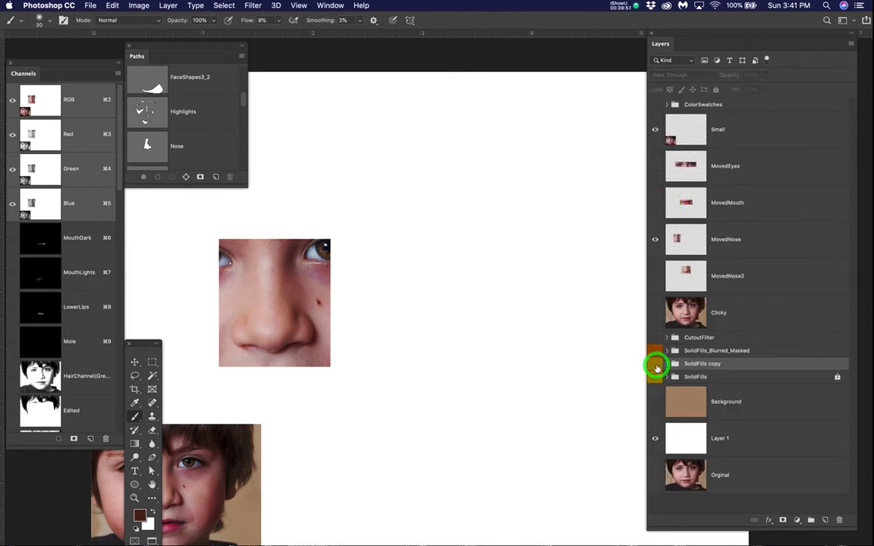
Step: Show and expand the SolidFills_Blurred_Masked group, and hide the MovedNose reference layer
{"action": "left_click", "coordinate": [655, 351]}
{"action": "left_click", "coordinate": [667, 351]}
{"action": "scroll", "coordinate": [679, 354], "scroll_direction": "down", "scroll_amount": 4}
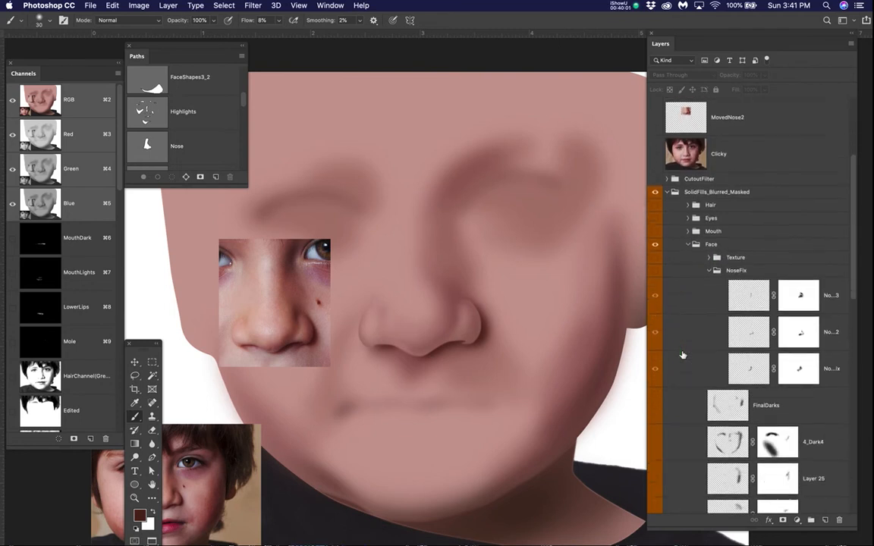
{"action": "scroll", "coordinate": [683, 354], "scroll_direction": "down", "scroll_amount": 6}
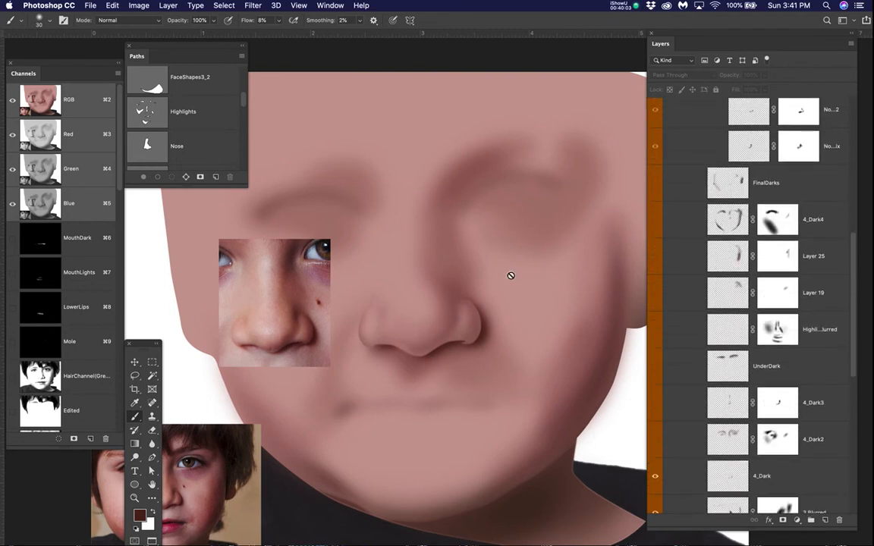
{"action": "scroll", "coordinate": [451, 248], "scroll_direction": "down", "scroll_amount": 2}
{"action": "scroll", "coordinate": [667, 203], "scroll_direction": "up", "scroll_amount": 7}
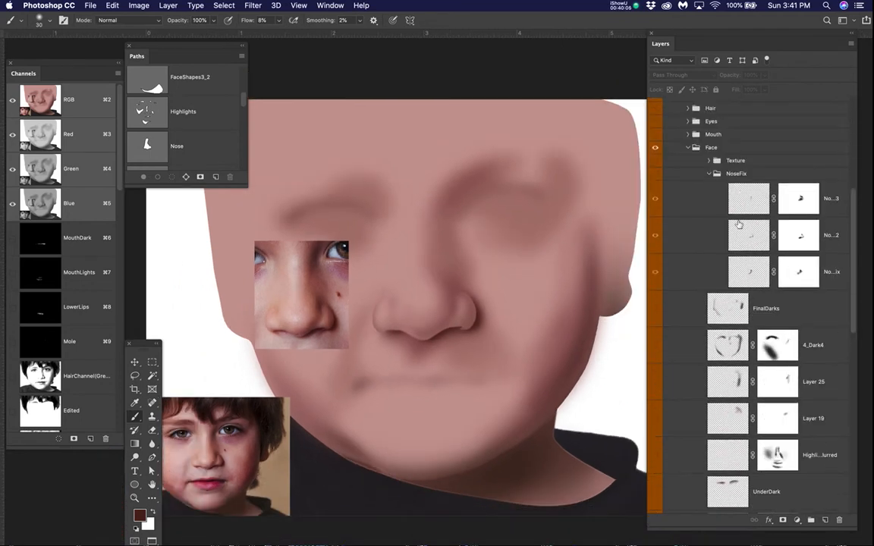
{"action": "scroll", "coordinate": [697, 155], "scroll_direction": "up", "scroll_amount": 3}
{"action": "left_click", "coordinate": [655, 203]}
{"action": "scroll", "coordinate": [409, 311], "scroll_direction": "up", "scroll_amount": 3}
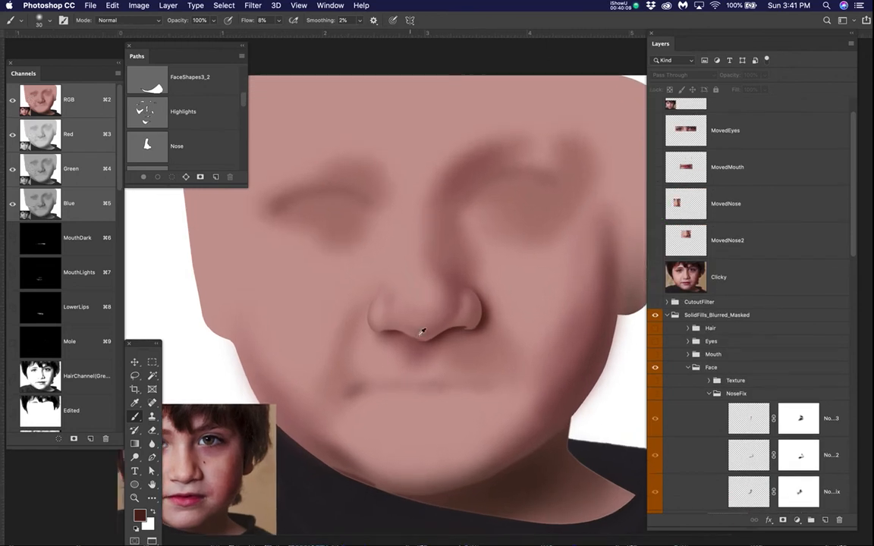
{"action": "scroll", "coordinate": [422, 332], "scroll_direction": "up", "scroll_amount": 1}
{"action": "left_click_drag", "start_coordinate": [495, 334], "coordinate": [498, 333]}
{"action": "scroll", "coordinate": [717, 400], "scroll_direction": "down", "scroll_amount": 10}
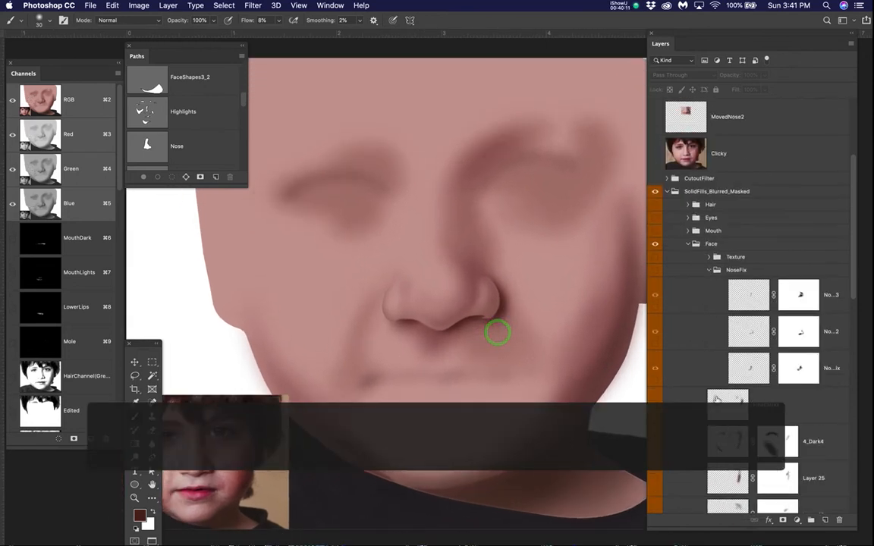
Step: Show the 4_Dark2 layer in the Face group, switching it off and on once to compare its eye-socket shading
{"action": "scroll", "coordinate": [706, 409], "scroll_direction": "down", "scroll_amount": 3}
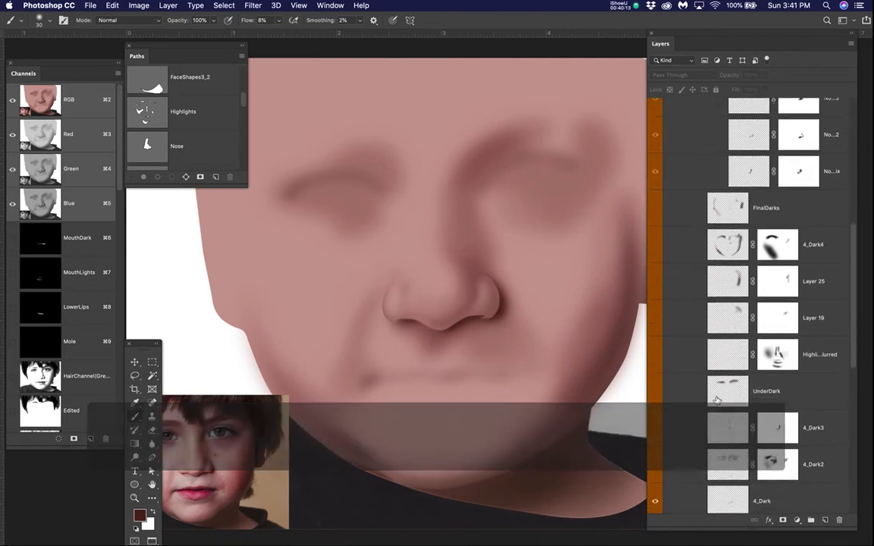
{"action": "left_click", "coordinate": [657, 389]}
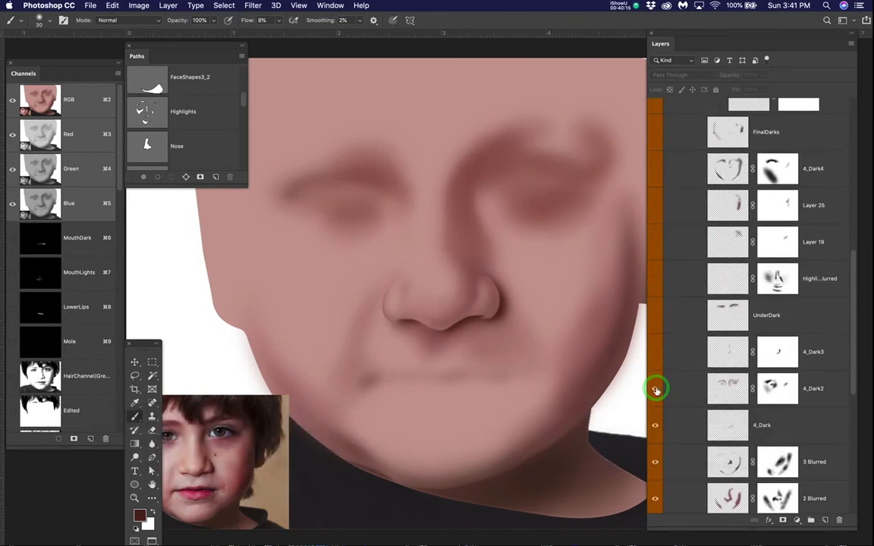
{"action": "left_click", "coordinate": [656, 390]}
{"action": "left_click", "coordinate": [657, 390]}
Step: Move the Clicky photo layer into the Face group, directly above FinalDarks
{"action": "scroll", "coordinate": [722, 339], "scroll_direction": "up", "scroll_amount": 8}
{"action": "left_click_drag", "start_coordinate": [742, 237], "coordinate": [767, 471]}
{"action": "scroll", "coordinate": [764, 431], "scroll_direction": "down", "scroll_amount": 10}
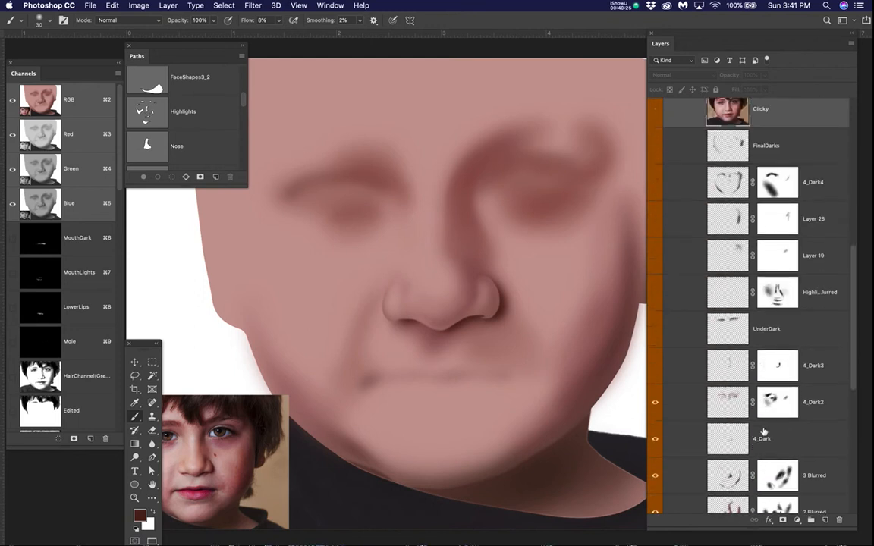
{"action": "scroll", "coordinate": [763, 431], "scroll_direction": "up", "scroll_amount": 2}
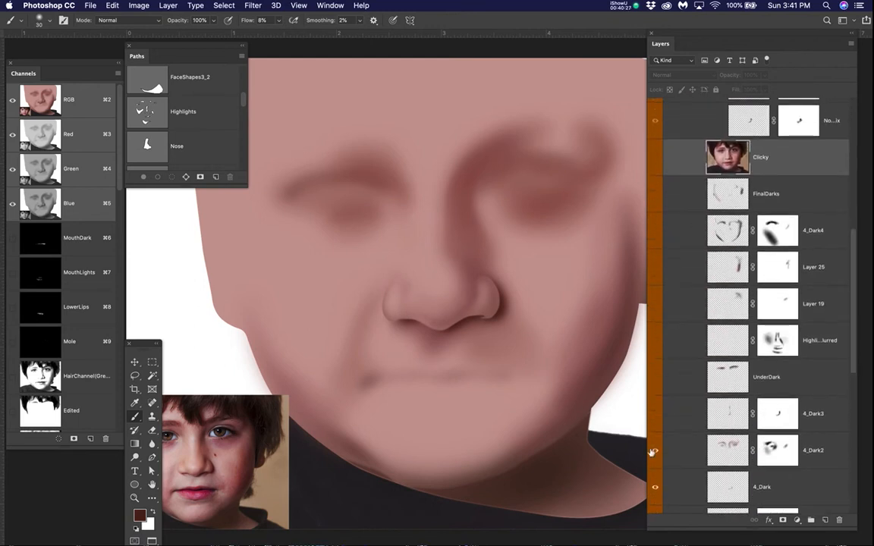
Step: Show and hide the Clicky photo twice to compare it with the eye-socket shading
{"action": "left_click", "coordinate": [655, 157]}
{"action": "left_click", "coordinate": [655, 157]}
{"action": "left_click", "coordinate": [655, 157]}
{"action": "left_click", "coordinate": [655, 157]}
Step: Show the 4_Dark3 layer, switching it off and on repeatedly to compare the shadow beside the nose bridge
{"action": "left_click", "coordinate": [656, 414]}
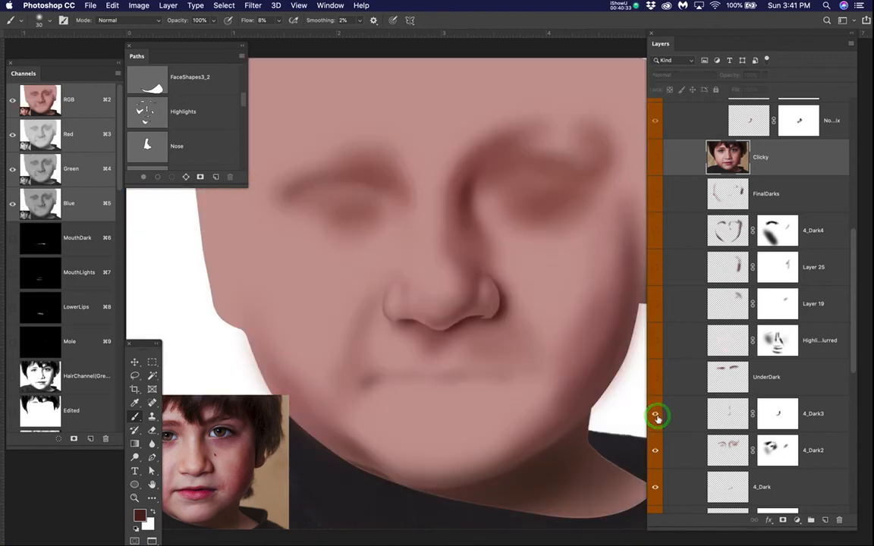
{"action": "left_click", "coordinate": [656, 414]}
{"action": "left_click", "coordinate": [656, 416]}
{"action": "left_click", "coordinate": [657, 416]}
{"action": "left_click", "coordinate": [656, 416]}
{"action": "left_click", "coordinate": [656, 416]}
{"action": "left_click", "coordinate": [657, 416]}
{"action": "left_click", "coordinate": [656, 415]}
{"action": "left_click", "coordinate": [656, 415]}
Step: Show the UnderDark layer and the blurred highlights layer, switching each off and on once to compare its effect
{"action": "left_click", "coordinate": [654, 377]}
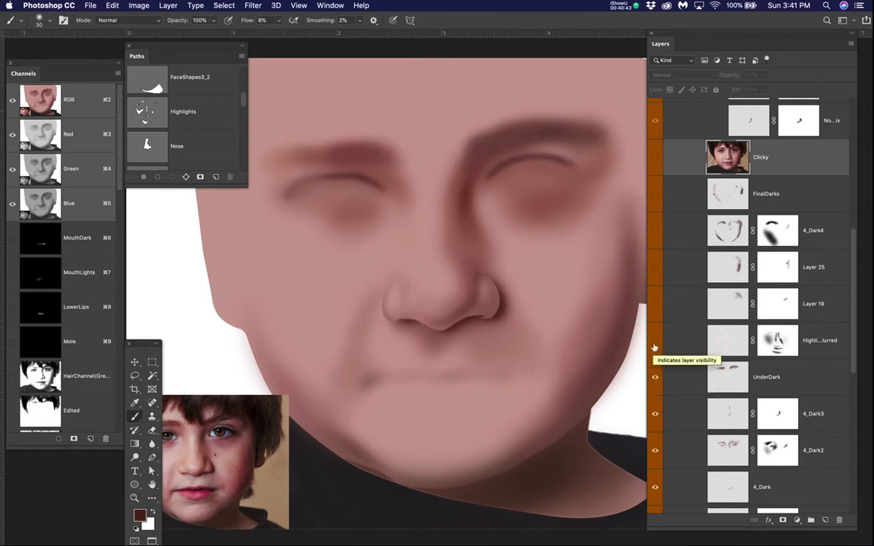
{"action": "left_click", "coordinate": [655, 376]}
{"action": "left_click", "coordinate": [654, 377]}
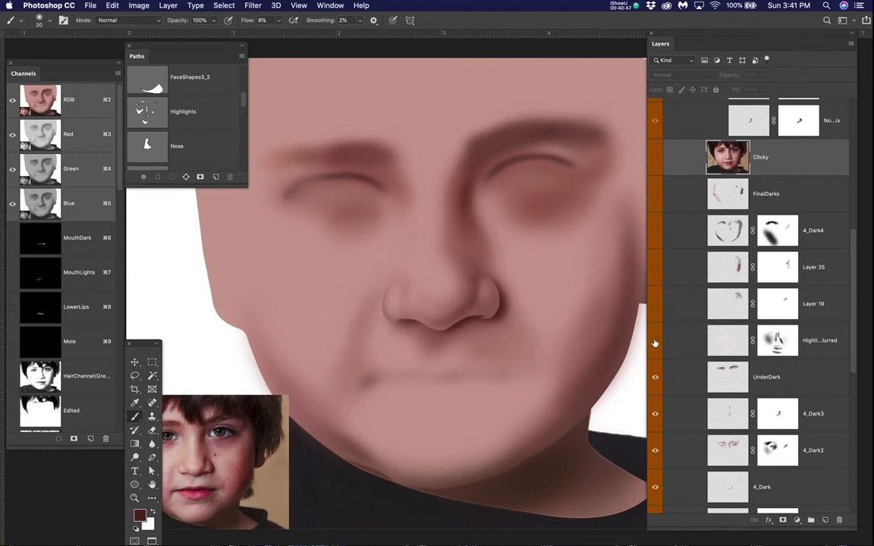
{"action": "left_click", "coordinate": [654, 342]}
{"action": "left_click", "coordinate": [654, 342]}
{"action": "left_click", "coordinate": [654, 342]}
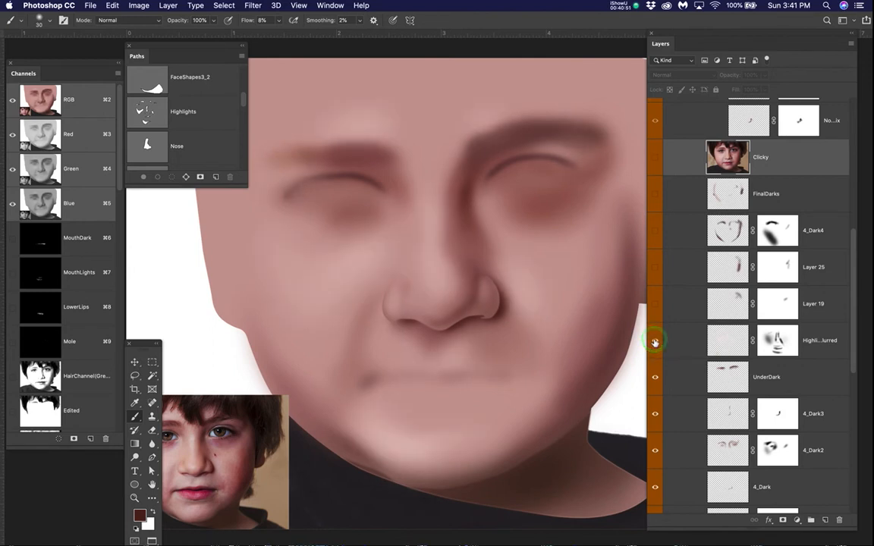
Step: Show Layer 19, Layer 25, 4_Dark4, FinalDarks and the NoseFix group in turn to build up the face shading
{"action": "left_click", "coordinate": [655, 305]}
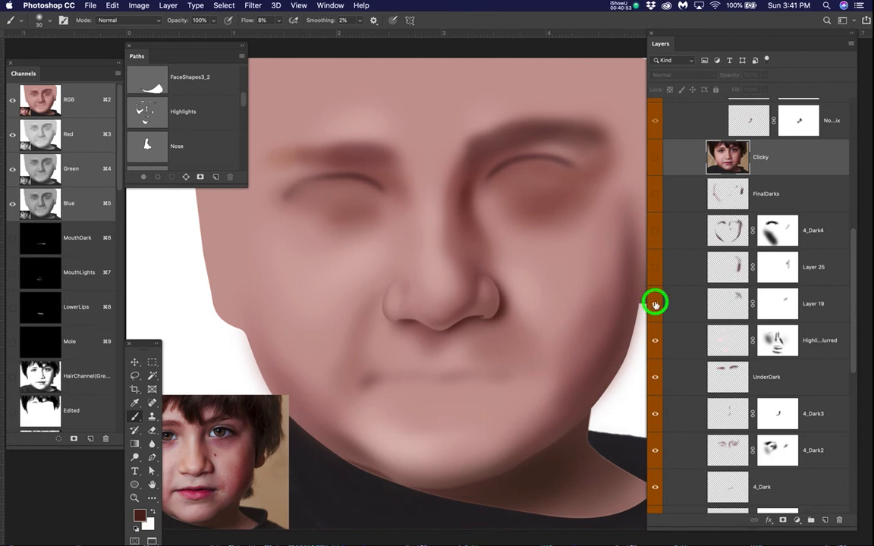
{"action": "left_click", "coordinate": [655, 304]}
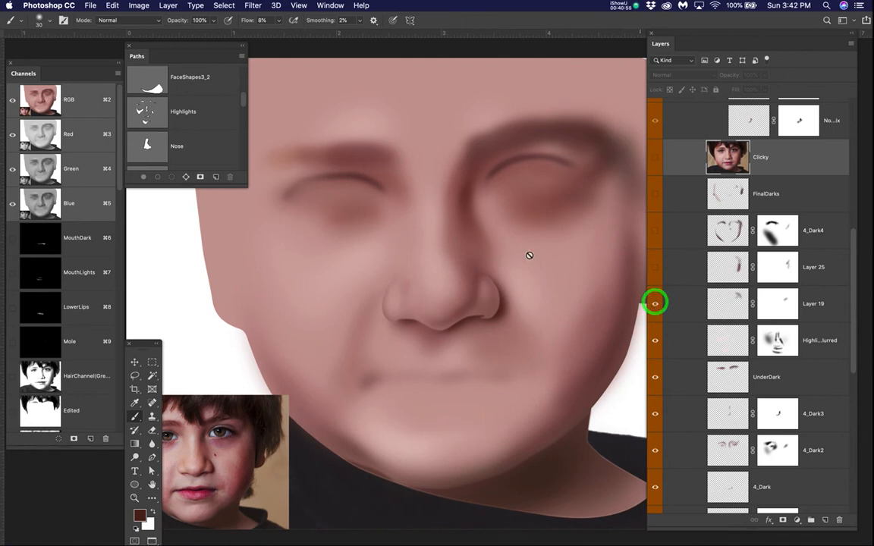
{"action": "scroll", "coordinate": [527, 250], "scroll_direction": "down", "scroll_amount": 3}
{"action": "left_click_drag", "start_coordinate": [553, 235], "coordinate": [519, 259]}
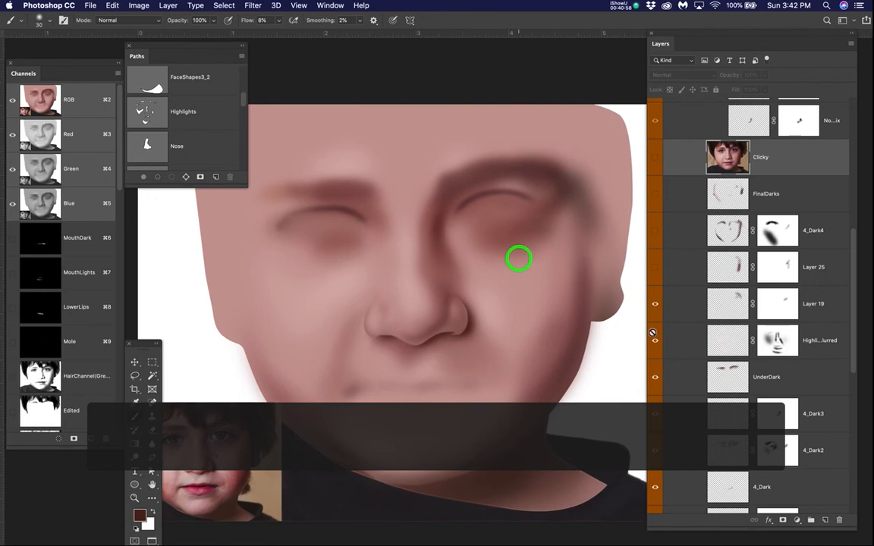
{"action": "left_click", "coordinate": [656, 267]}
{"action": "left_click", "coordinate": [655, 231]}
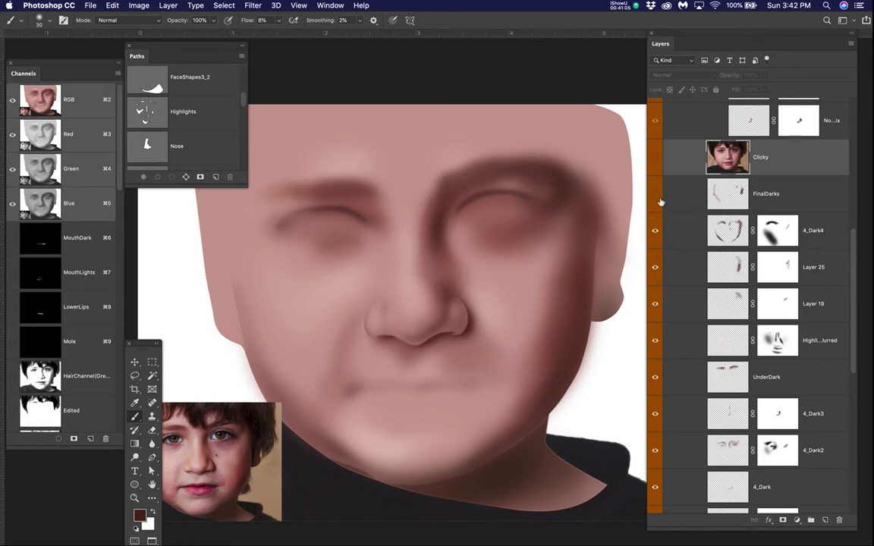
{"action": "left_click", "coordinate": [657, 196]}
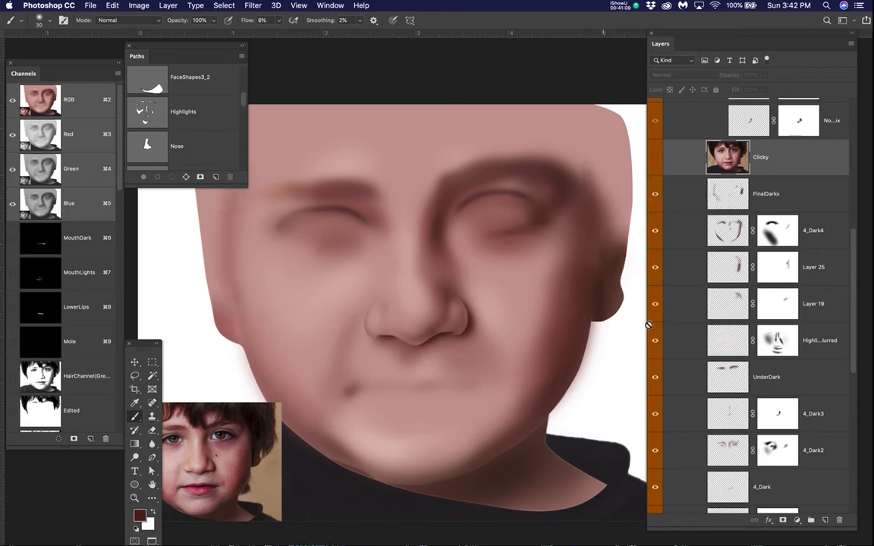
{"action": "scroll", "coordinate": [682, 312], "scroll_direction": "up", "scroll_amount": 5}
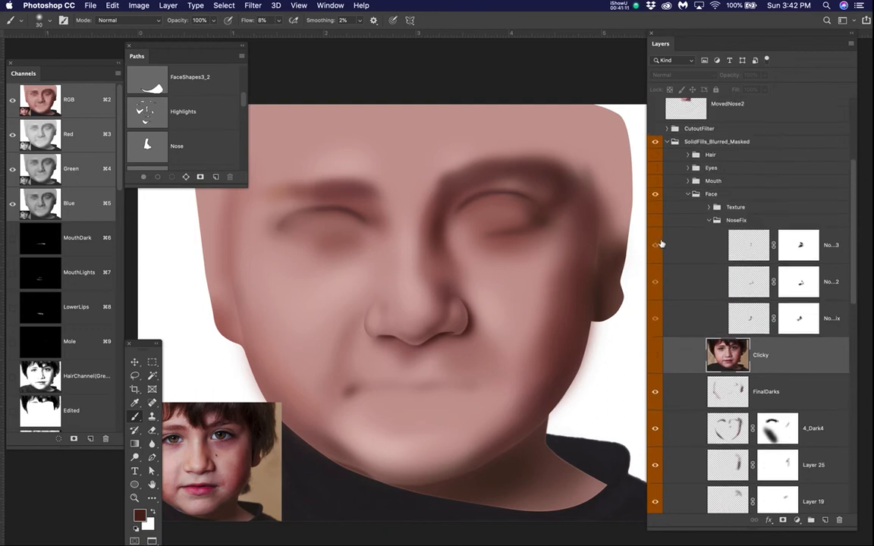
{"action": "left_click", "coordinate": [655, 220]}
Step: Show the Mouth group, examine the lip texture up close, and hide the group again
{"action": "left_click", "coordinate": [655, 181]}
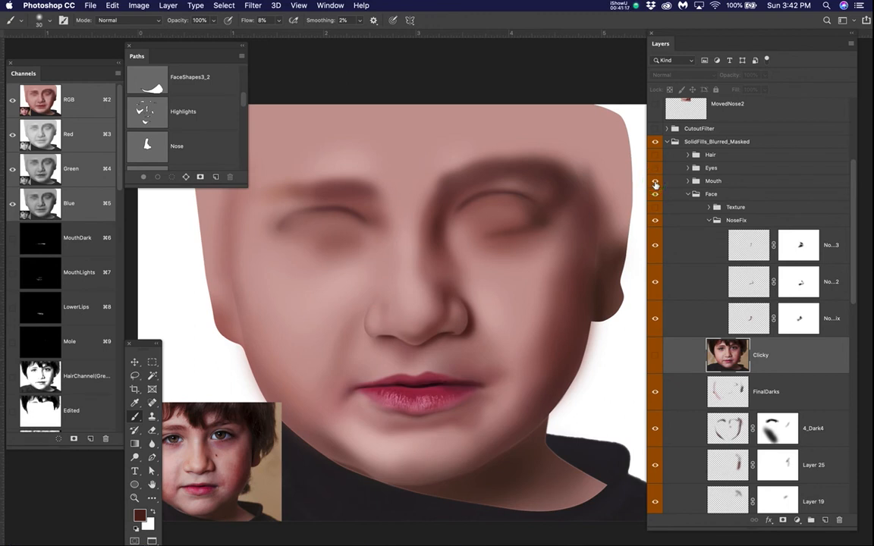
{"action": "scroll", "coordinate": [439, 402], "scroll_direction": "up", "scroll_amount": 3}
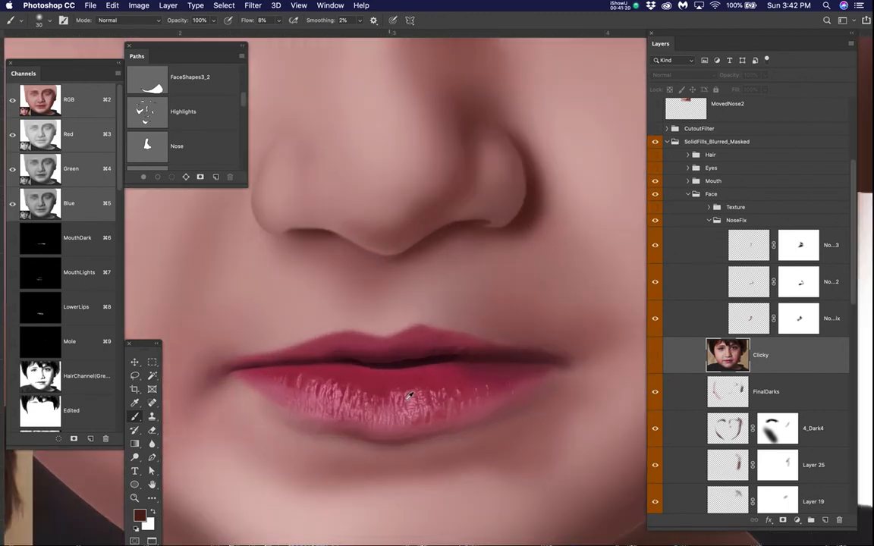
{"action": "scroll", "coordinate": [410, 395], "scroll_direction": "up", "scroll_amount": 3}
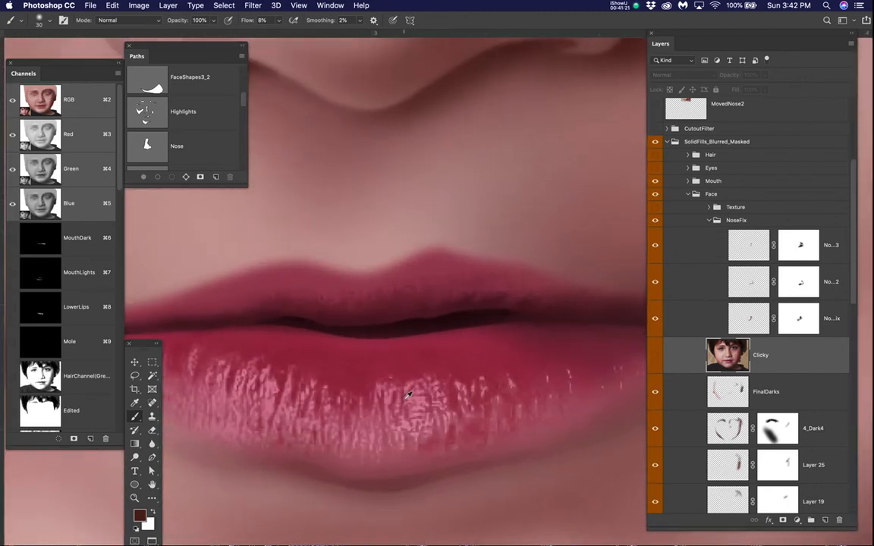
{"action": "scroll", "coordinate": [409, 394], "scroll_direction": "up", "scroll_amount": 2}
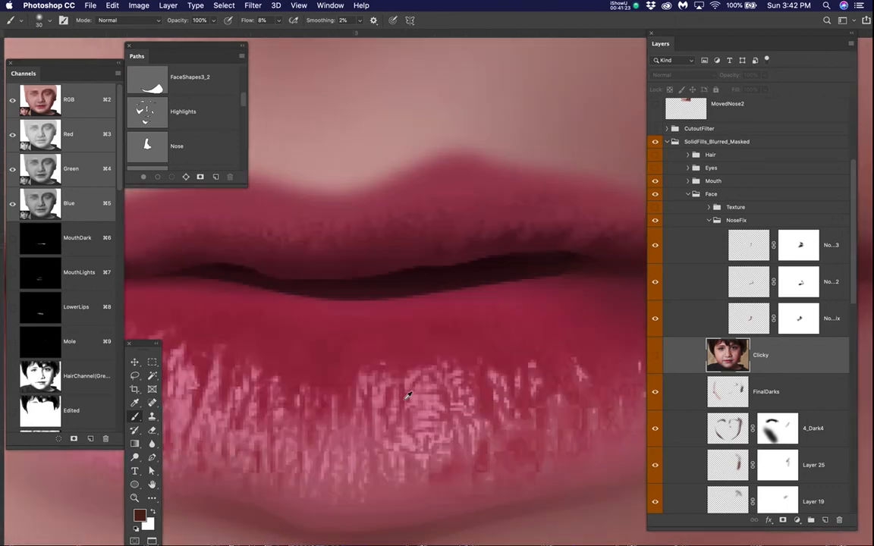
{"action": "scroll", "coordinate": [408, 394], "scroll_direction": "down", "scroll_amount": 4}
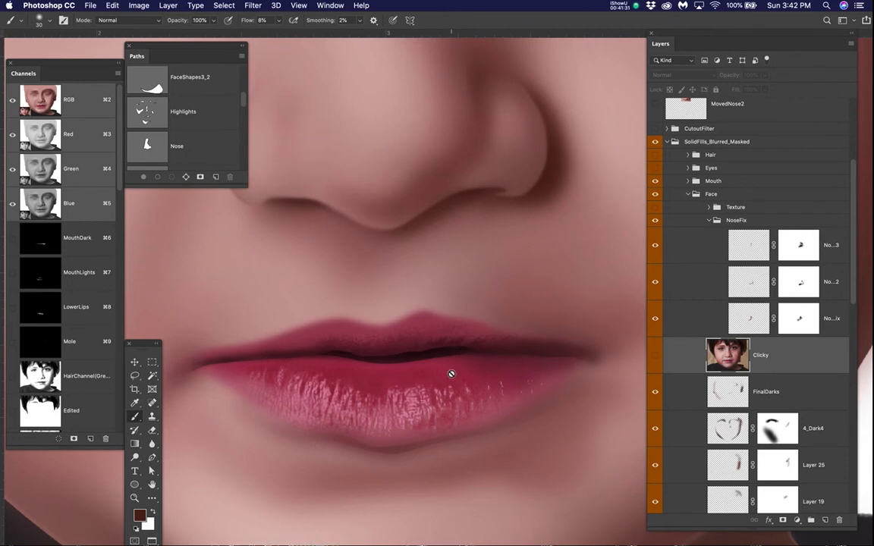
{"action": "scroll", "coordinate": [456, 369], "scroll_direction": "down", "scroll_amount": 2}
{"action": "scroll", "coordinate": [455, 369], "scroll_direction": "down", "scroll_amount": 2}
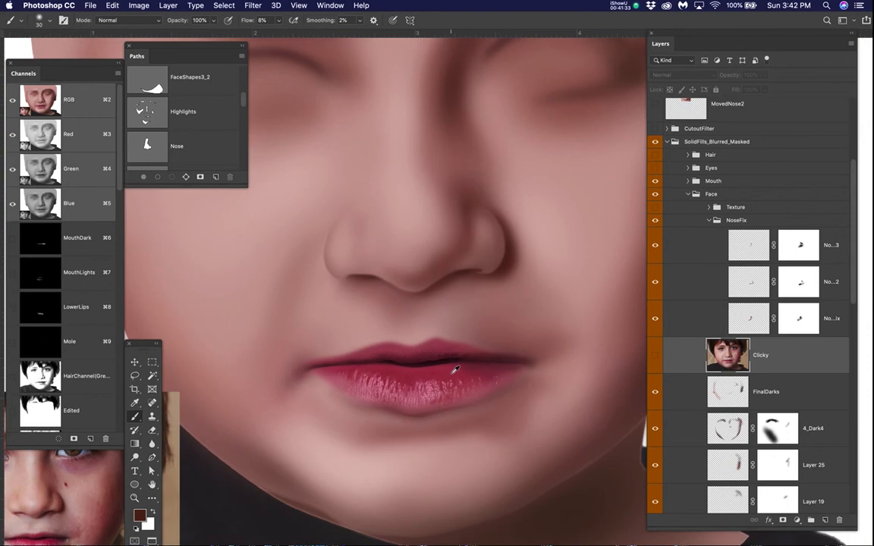
{"action": "left_click", "coordinate": [657, 182]}
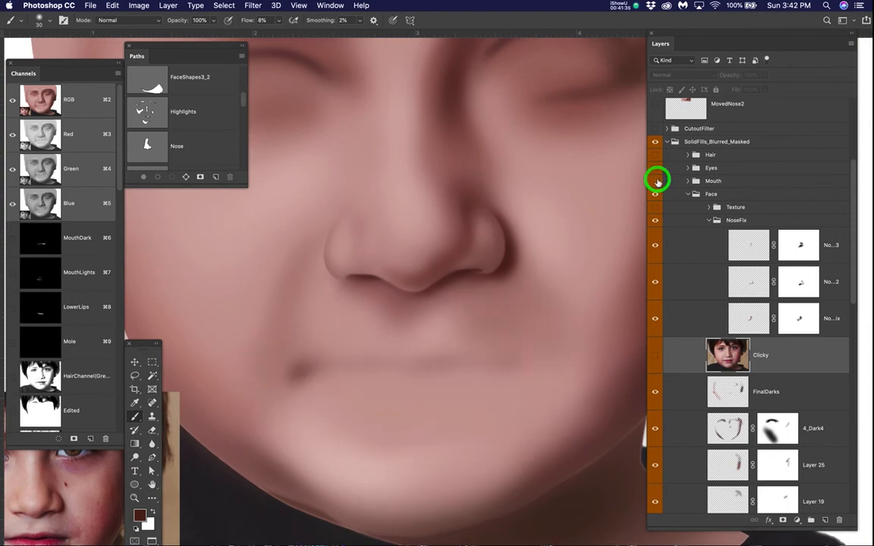
Step: Preview the Eyes group and the Hair group on the shaded face, hiding each again after viewing it
{"action": "scroll", "coordinate": [487, 228], "scroll_direction": "down", "scroll_amount": 2}
{"action": "left_click_drag", "start_coordinate": [488, 206], "coordinate": [490, 295]}
{"action": "left_click", "coordinate": [655, 169]}
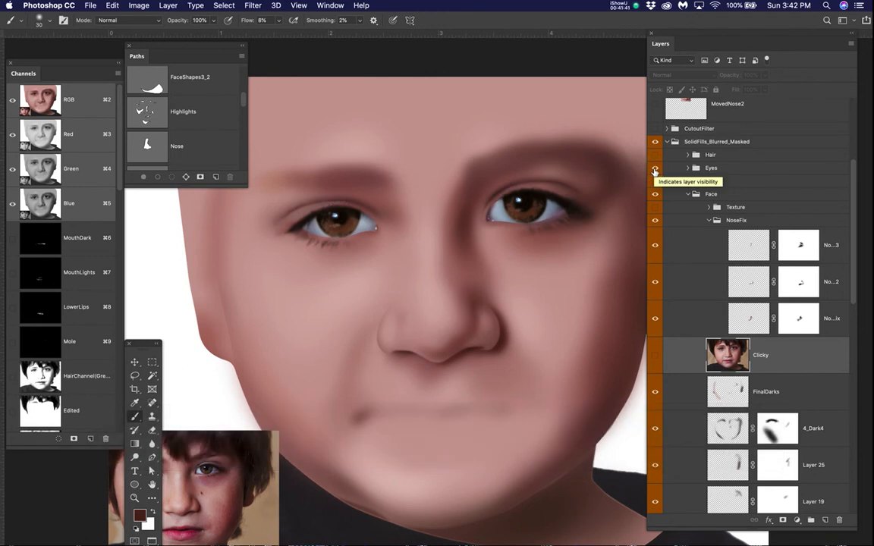
{"action": "left_click", "coordinate": [654, 170]}
{"action": "scroll", "coordinate": [502, 228], "scroll_direction": "down", "scroll_amount": 2}
{"action": "left_click", "coordinate": [655, 156]}
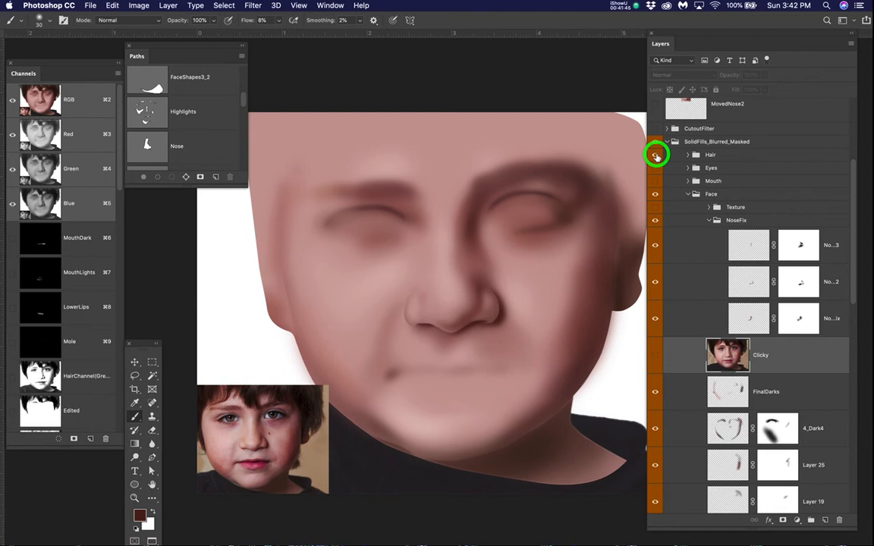
{"action": "left_click", "coordinate": [655, 156]}
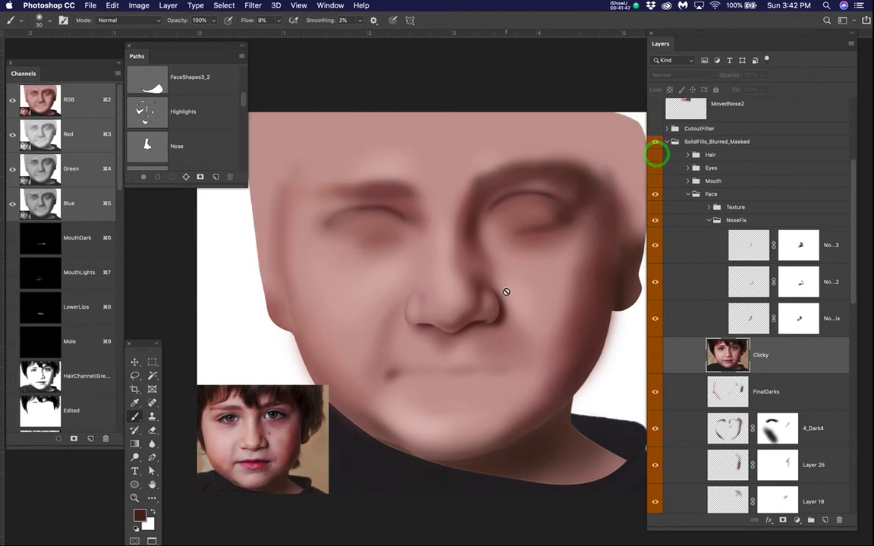
Step: Switch the Clicky photo on and off repeatedly to compare it with the complete face shading, leaving the photo shown
{"action": "scroll", "coordinate": [511, 286], "scroll_direction": "up", "scroll_amount": 2}
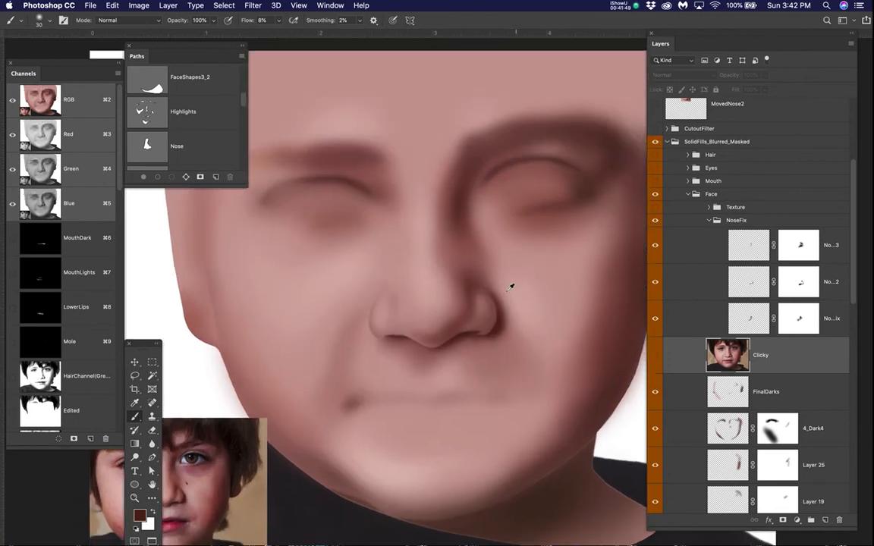
{"action": "scroll", "coordinate": [510, 288], "scroll_direction": "down", "scroll_amount": 1}
{"action": "left_click_drag", "start_coordinate": [515, 305], "coordinate": [494, 303]}
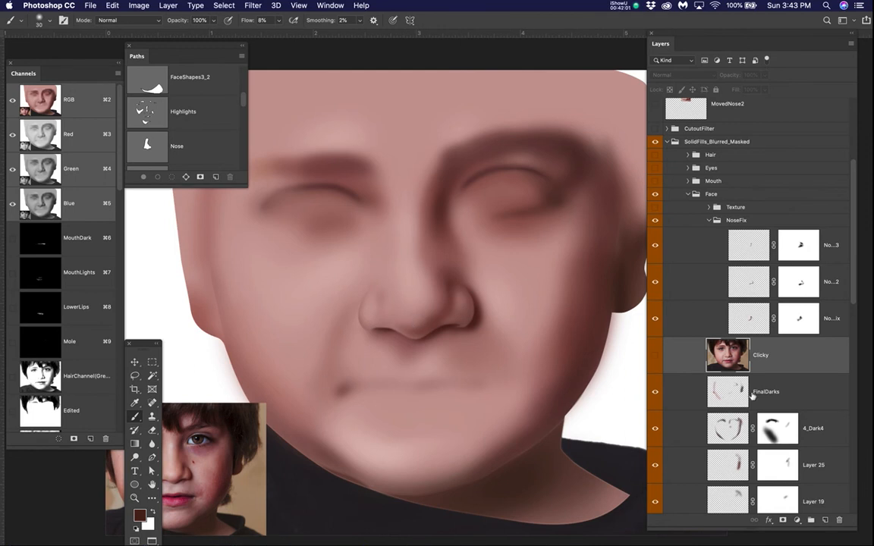
{"action": "scroll", "coordinate": [752, 396], "scroll_direction": "down", "scroll_amount": 3}
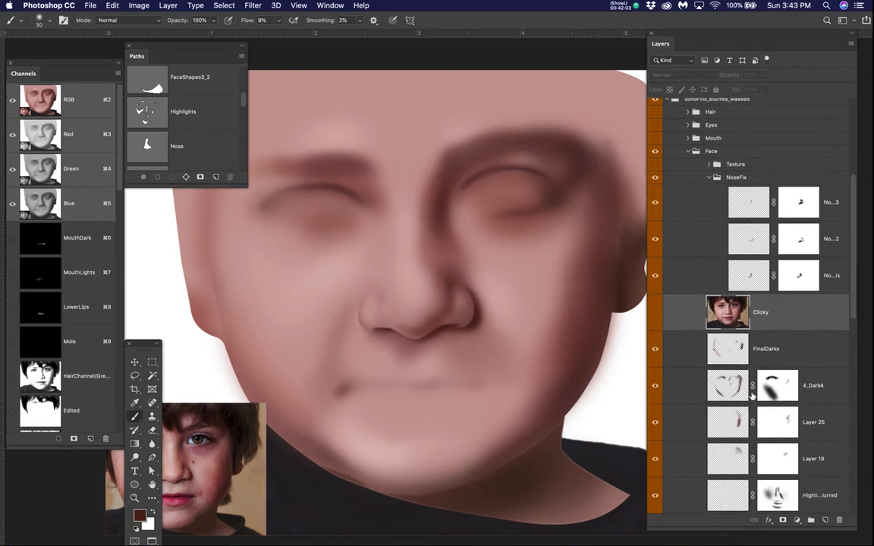
{"action": "scroll", "coordinate": [752, 396], "scroll_direction": "down", "scroll_amount": 1}
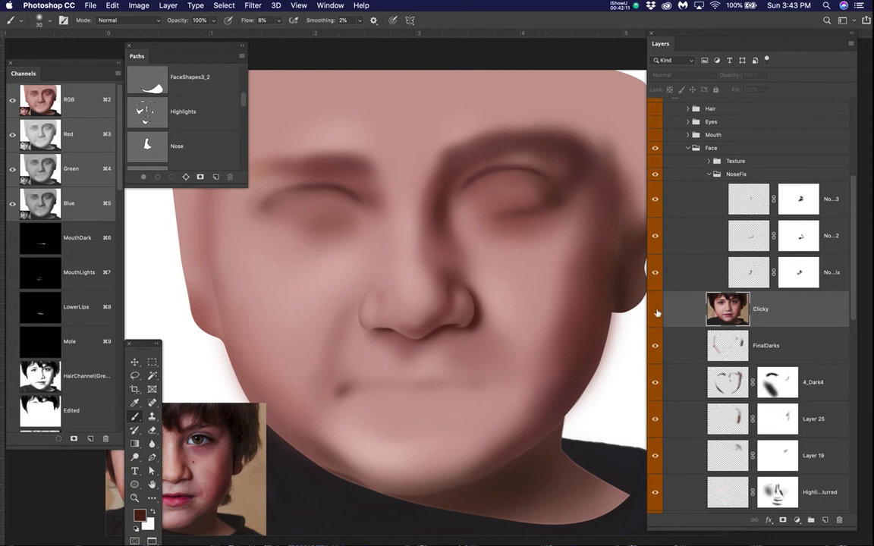
{"action": "left_click", "coordinate": [657, 311]}
{"action": "left_click", "coordinate": [657, 311]}
{"action": "left_click", "coordinate": [657, 311]}
{"action": "left_click", "coordinate": [658, 311]}
{"action": "left_click", "coordinate": [657, 311]}
{"action": "left_click", "coordinate": [657, 311]}
{"action": "left_click", "coordinate": [657, 312]}
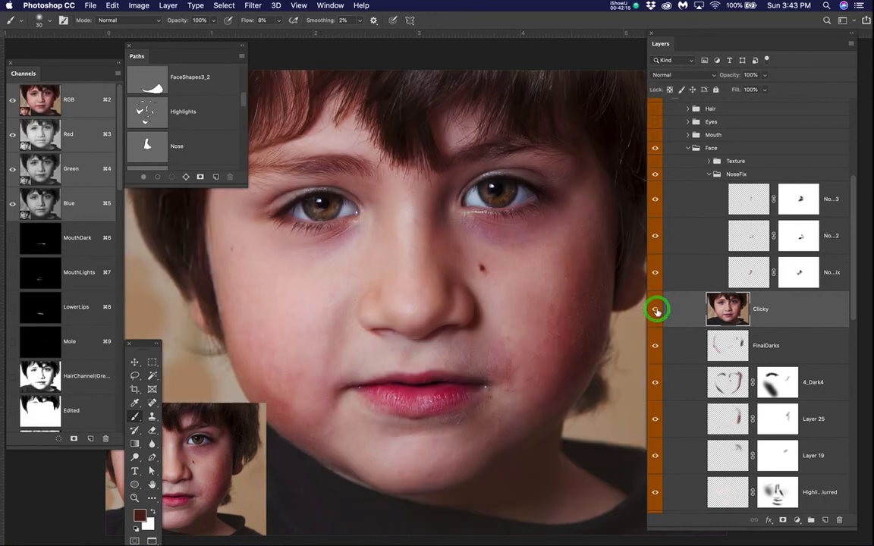
{"action": "key", "text": "super+minus"}
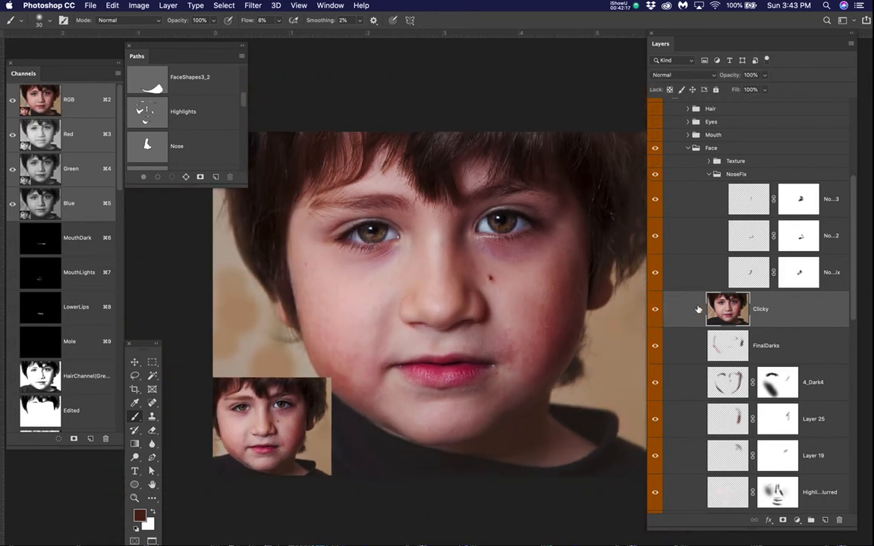
Step: Show the Hair, Eyes and Mouth groups over the shaded face and hide the Clicky photo layer
{"action": "scroll", "coordinate": [707, 302], "scroll_direction": "up", "scroll_amount": 3}
{"action": "scroll", "coordinate": [707, 303], "scroll_direction": "up", "scroll_amount": 1}
{"action": "left_click_drag", "start_coordinate": [655, 202], "coordinate": [655, 180]}
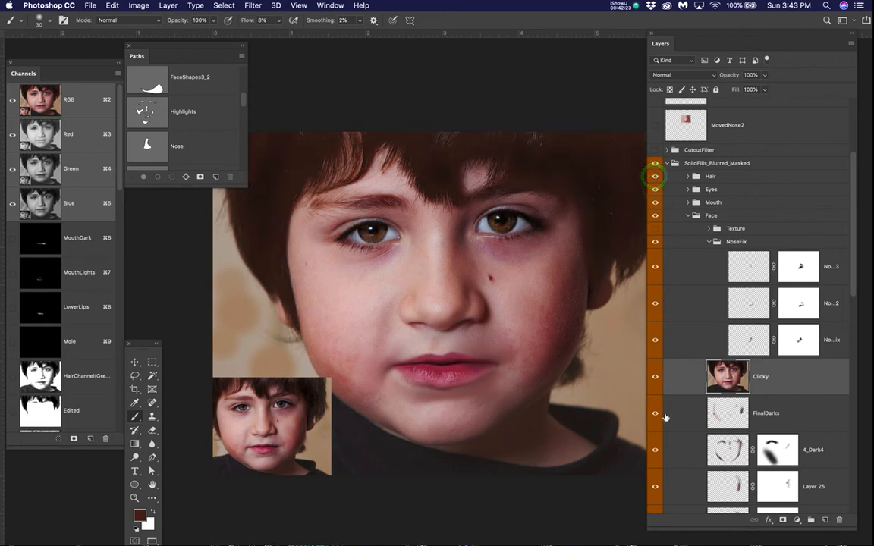
{"action": "left_click", "coordinate": [655, 379]}
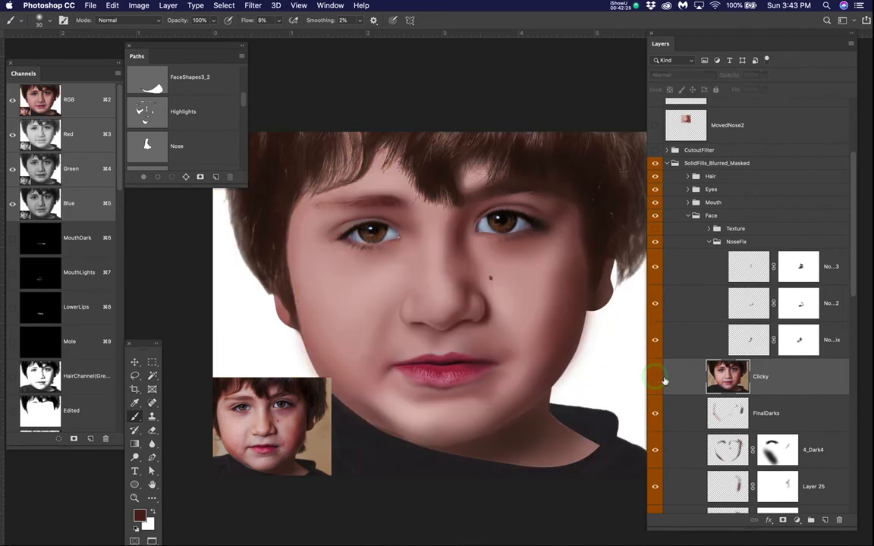
Step: Hide the Hair, Eyes and Mouth groups, keep Face shown, and move the Clicky layer out of Face to above CutoutFilter
{"action": "left_click_drag", "start_coordinate": [657, 177], "coordinate": [655, 222]}
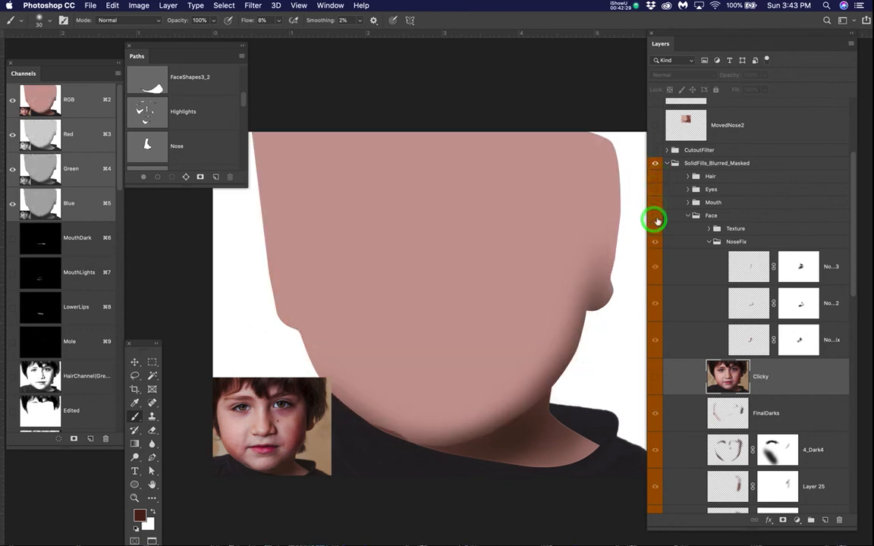
{"action": "left_click", "coordinate": [654, 216]}
{"action": "left_click", "coordinate": [799, 378]}
{"action": "left_click_drag", "start_coordinate": [798, 378], "coordinate": [788, 143]}
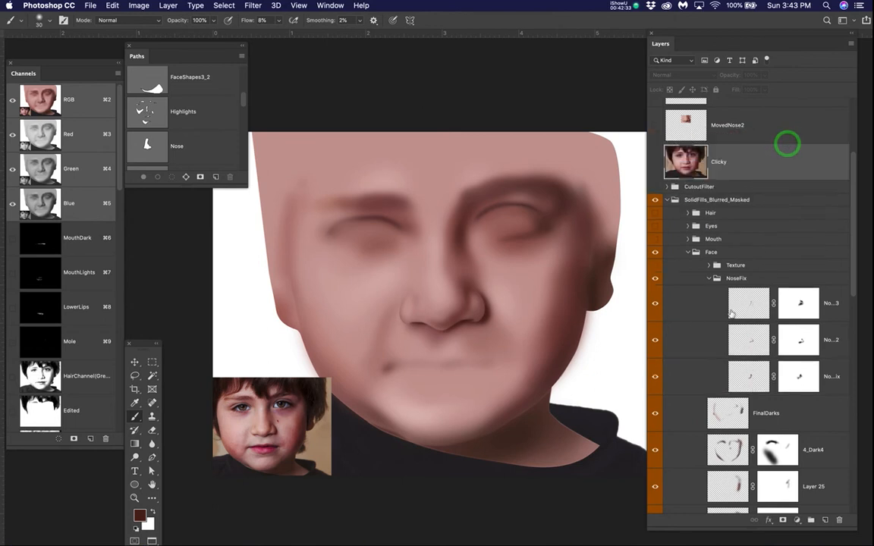
Step: Show the Hair, Eyes and Mouth groups again and turn on the Texture group inside Face
{"action": "left_click", "coordinate": [655, 212]}
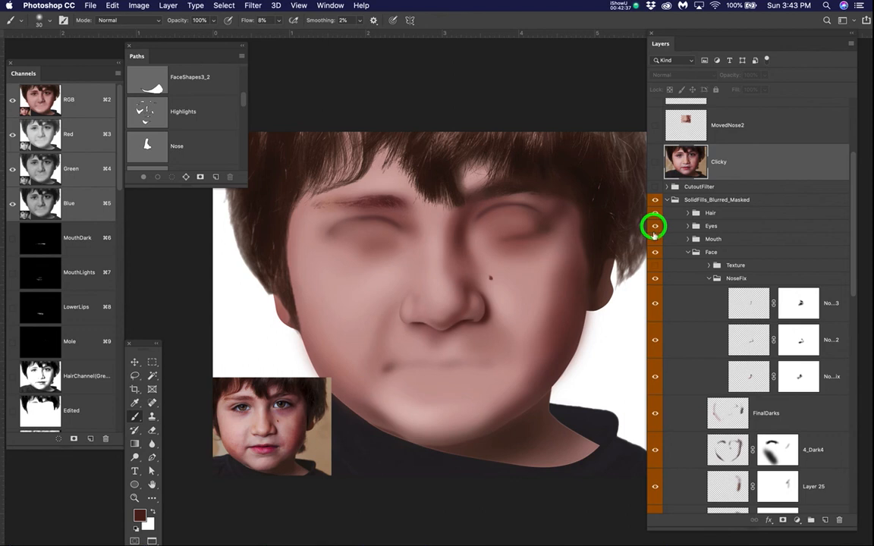
{"action": "left_click", "coordinate": [655, 226]}
{"action": "left_click", "coordinate": [655, 239]}
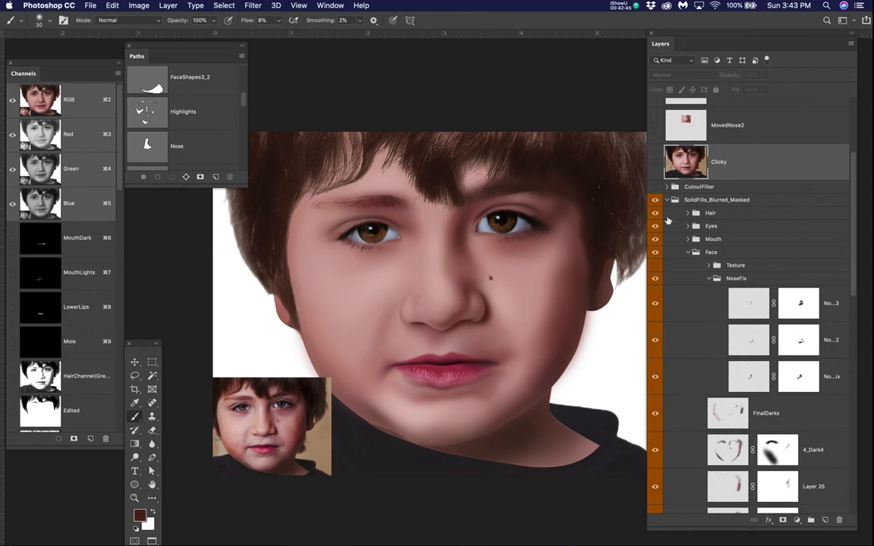
{"action": "left_click", "coordinate": [656, 265]}
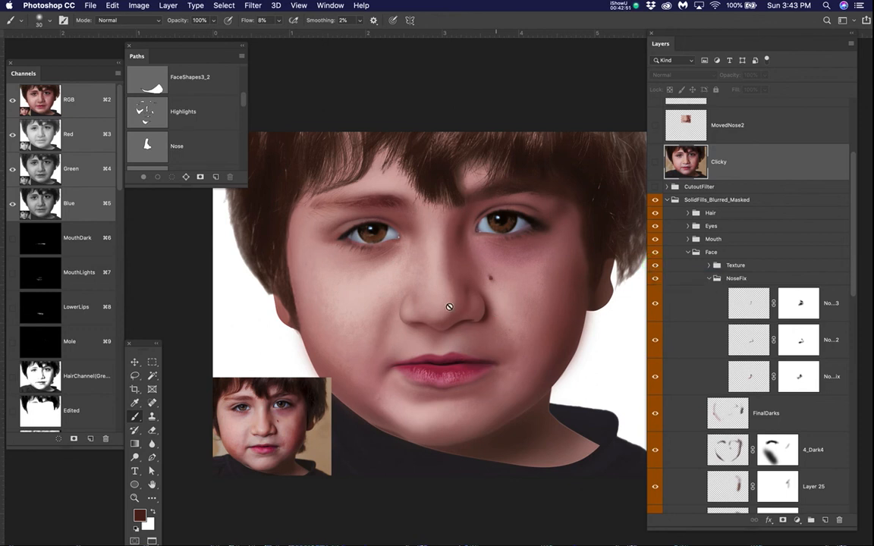
Step: Switch the Texture group off and on repeatedly to compare the skin with and without texture, leaving it shown
{"action": "scroll", "coordinate": [447, 302], "scroll_direction": "up", "scroll_amount": 3}
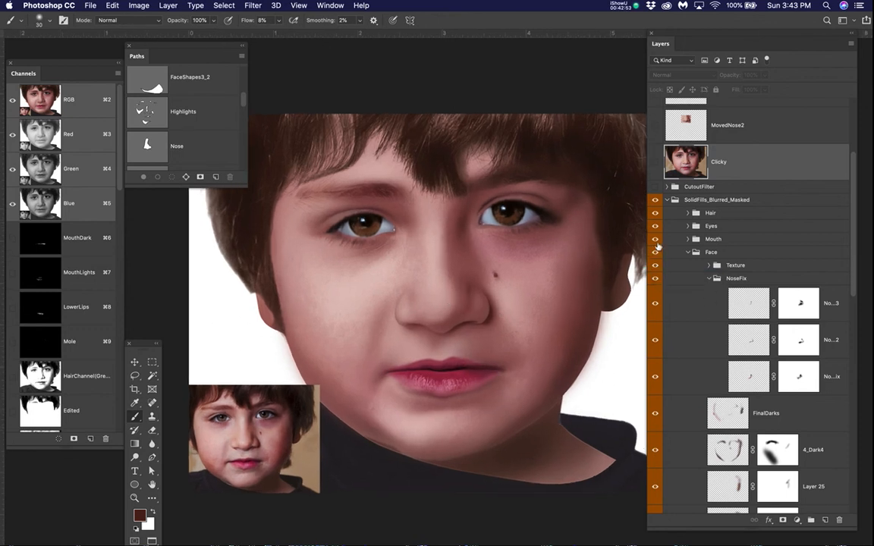
{"action": "left_click", "coordinate": [656, 265]}
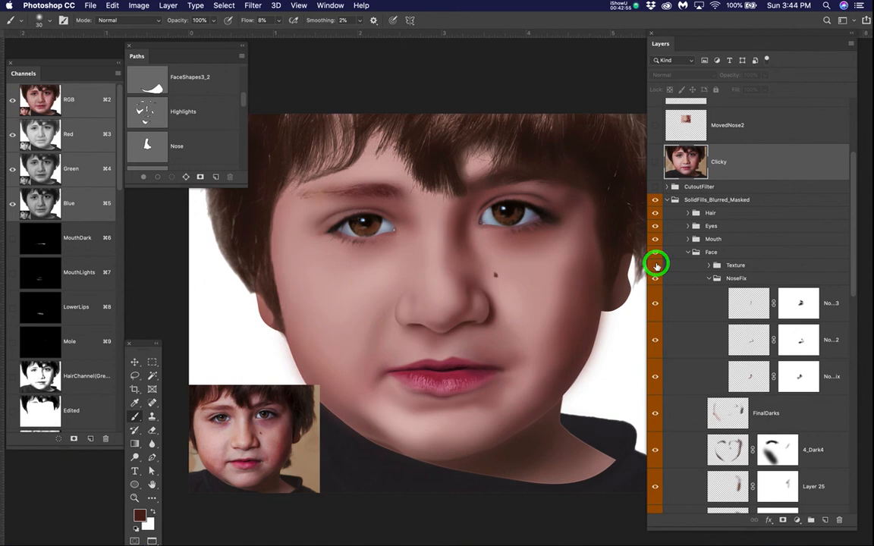
{"action": "left_click", "coordinate": [656, 265]}
{"action": "left_click", "coordinate": [656, 265]}
{"action": "left_click", "coordinate": [655, 265]}
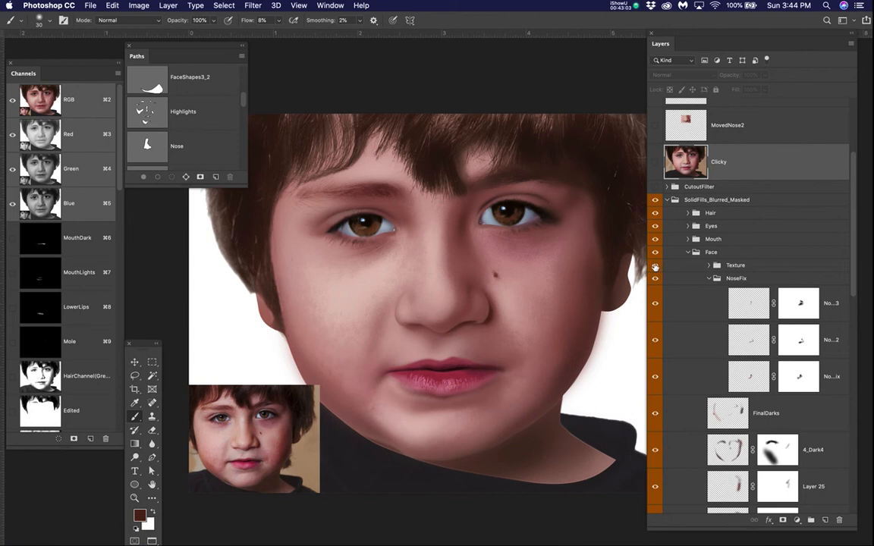
Step: Hide the Hair, Eyes, Mouth and Texture groups so only the smooth shading of the Face group is shown
{"action": "left_click", "coordinate": [656, 213]}
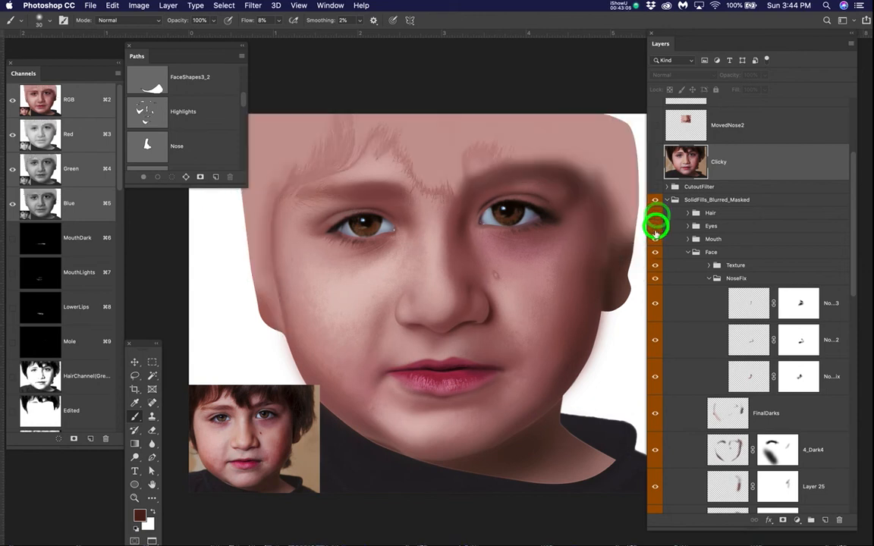
{"action": "left_click", "coordinate": [655, 225]}
{"action": "left_click", "coordinate": [655, 239]}
{"action": "left_click", "coordinate": [656, 252]}
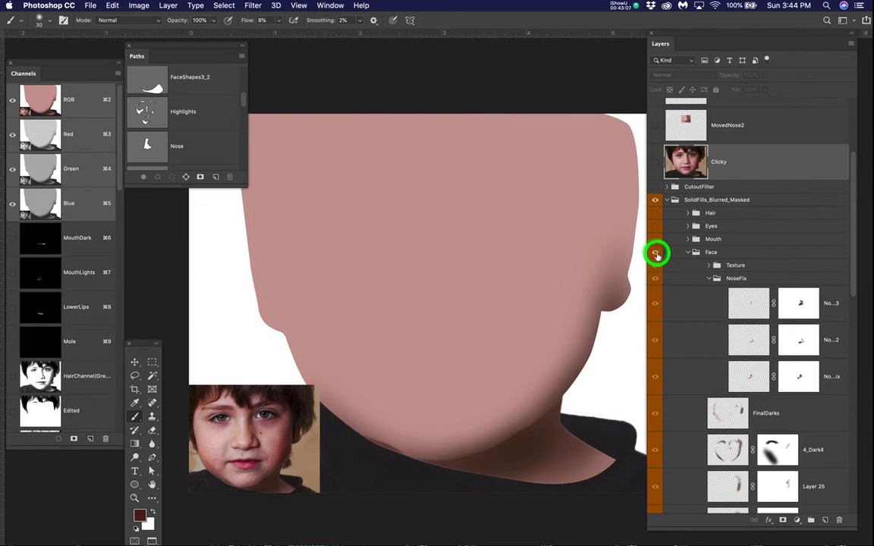
{"action": "left_click", "coordinate": [655, 252]}
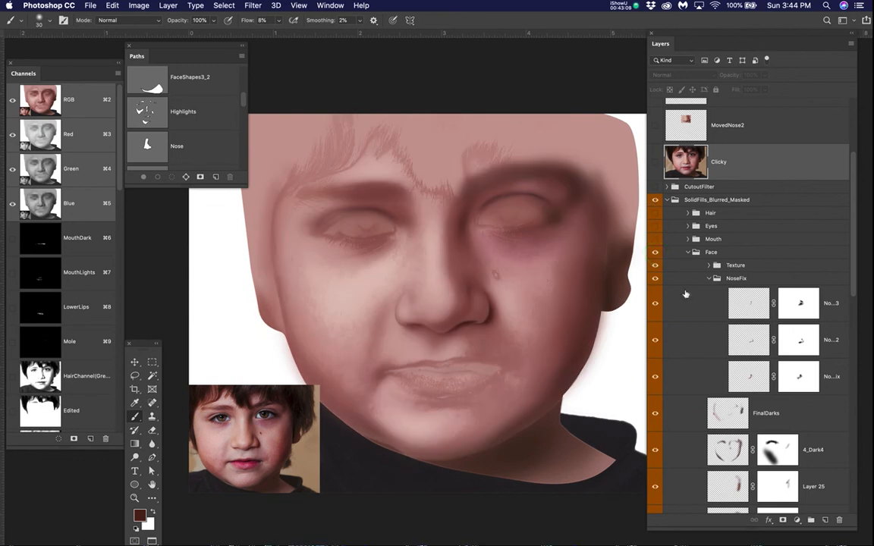
{"action": "left_click", "coordinate": [656, 265]}
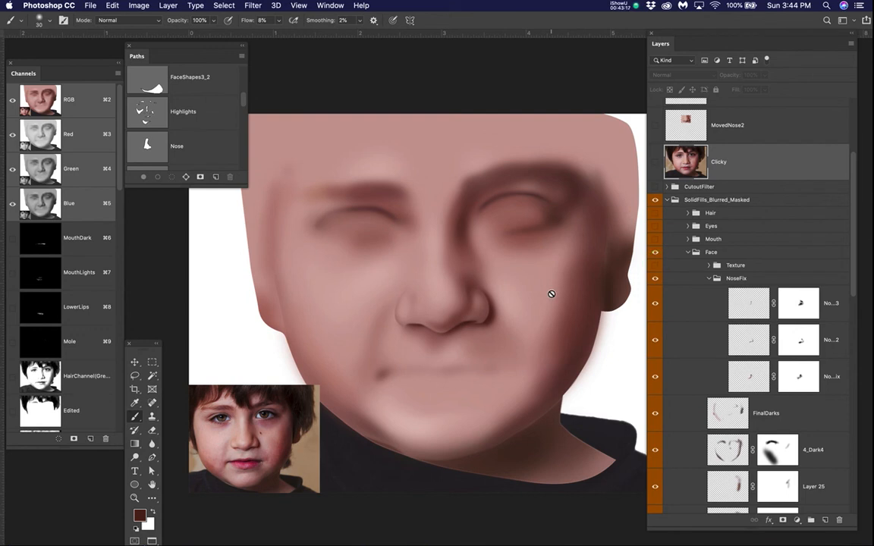
Step: Review the face shading layers, then hide and collapse the SolidFills_Blurred_Masked group
{"action": "scroll", "coordinate": [710, 403], "scroll_direction": "down", "scroll_amount": 3}
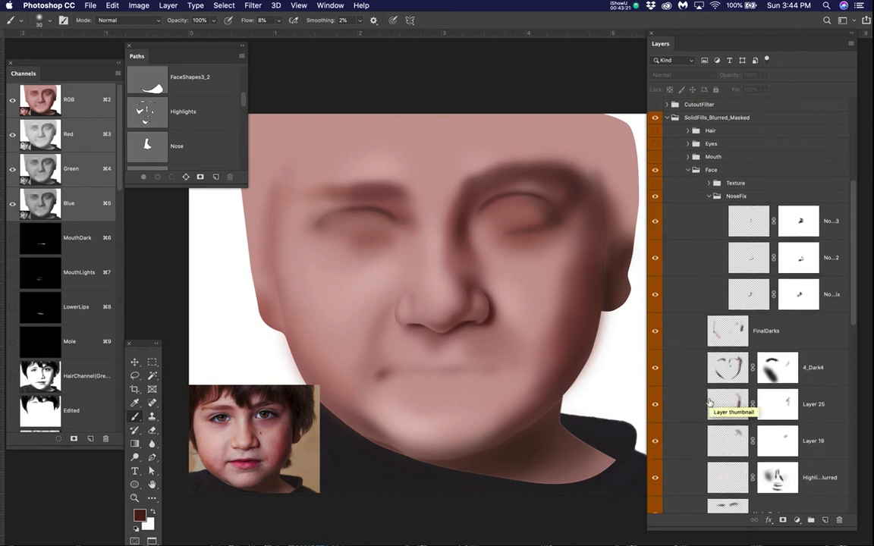
{"action": "scroll", "coordinate": [711, 406], "scroll_direction": "down", "scroll_amount": 1}
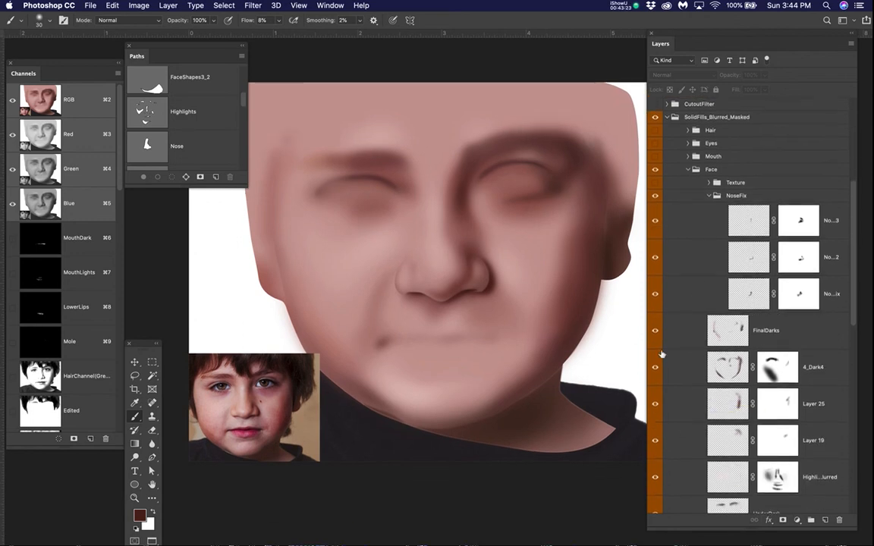
{"action": "scroll", "coordinate": [689, 379], "scroll_direction": "down", "scroll_amount": 1}
{"action": "scroll", "coordinate": [689, 379], "scroll_direction": "down", "scroll_amount": 1}
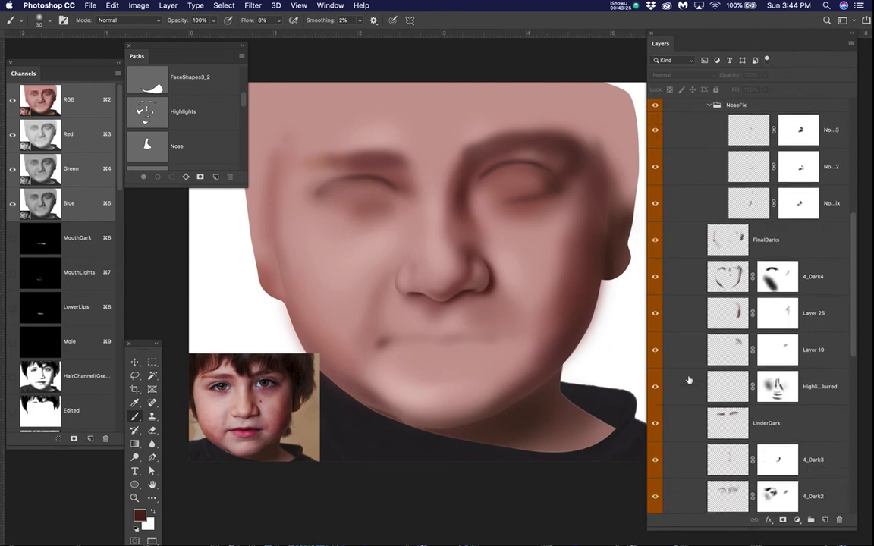
{"action": "scroll", "coordinate": [689, 379], "scroll_direction": "down", "scroll_amount": 9}
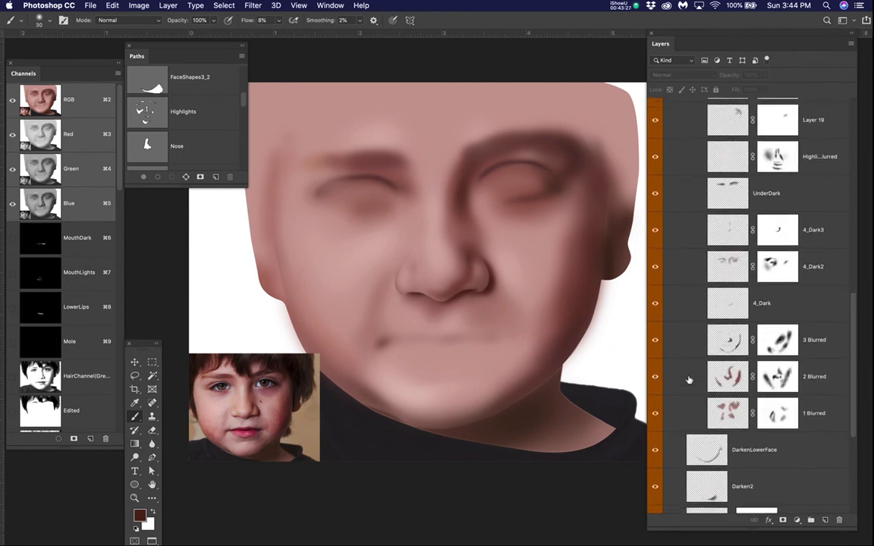
{"action": "scroll", "coordinate": [671, 281], "scroll_direction": "up", "scroll_amount": 10}
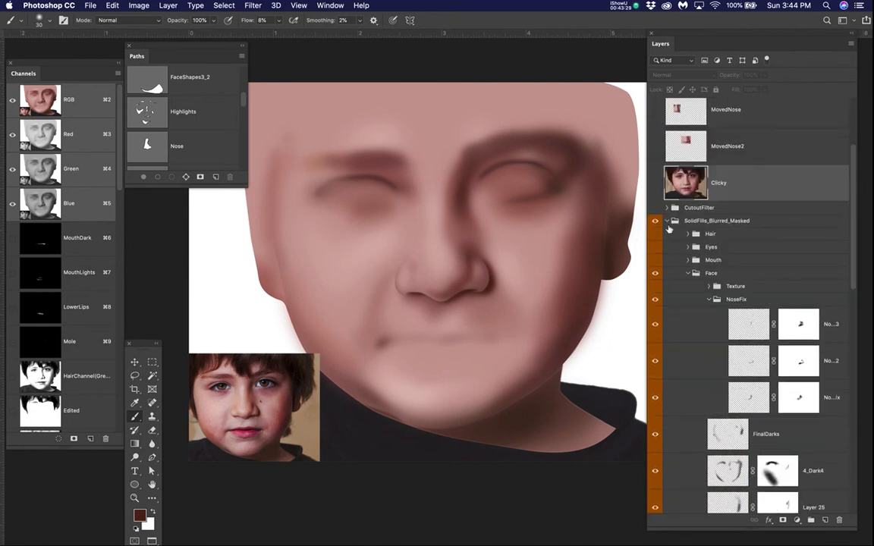
{"action": "left_click", "coordinate": [655, 221]}
{"action": "scroll", "coordinate": [736, 335], "scroll_direction": "down", "scroll_amount": 15}
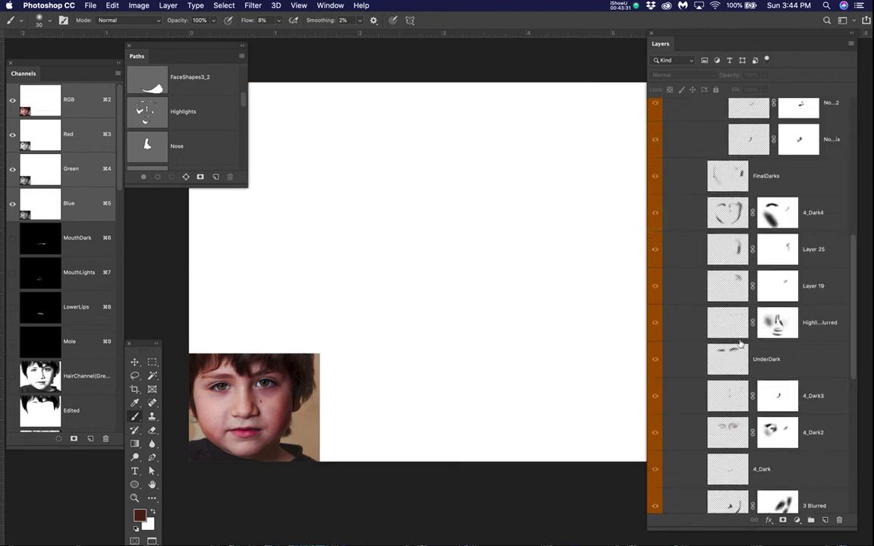
{"action": "scroll", "coordinate": [740, 344], "scroll_direction": "up", "scroll_amount": 5}
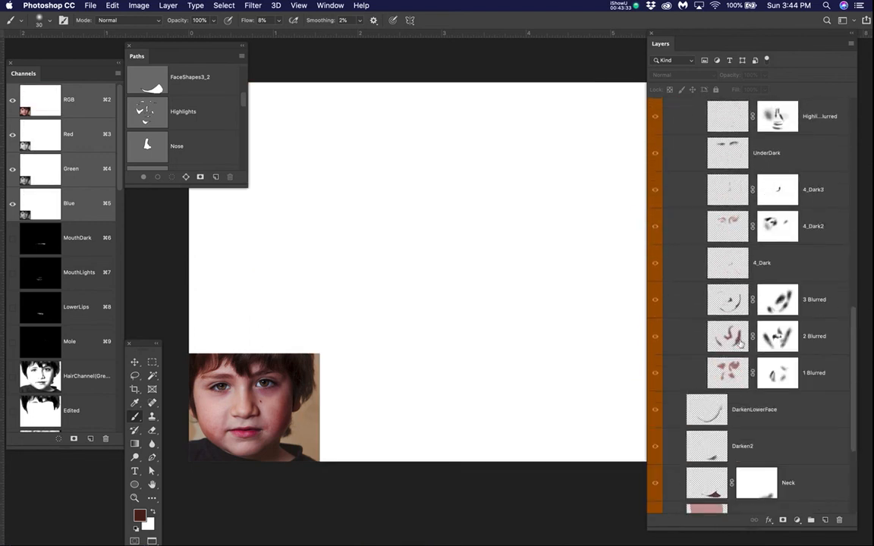
{"action": "scroll", "coordinate": [740, 344], "scroll_direction": "up", "scroll_amount": 6}
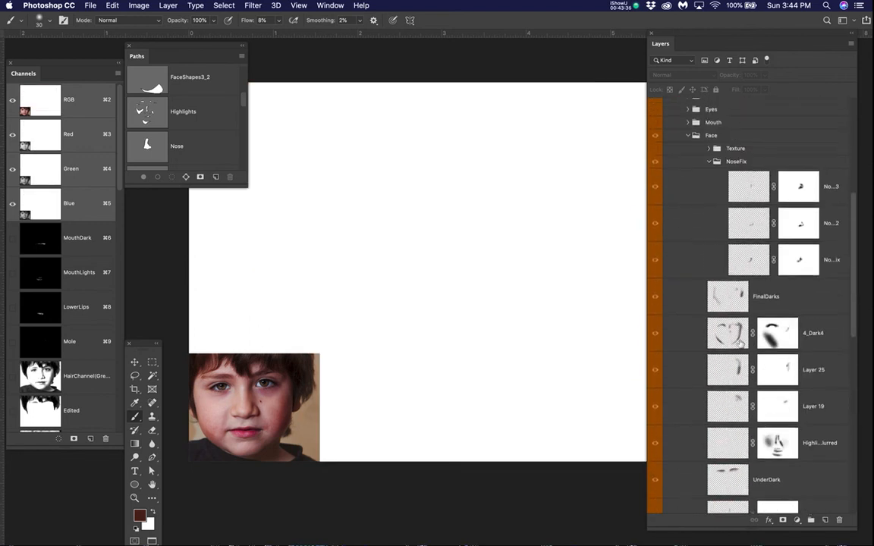
{"action": "scroll", "coordinate": [674, 209], "scroll_direction": "down", "scroll_amount": 3}
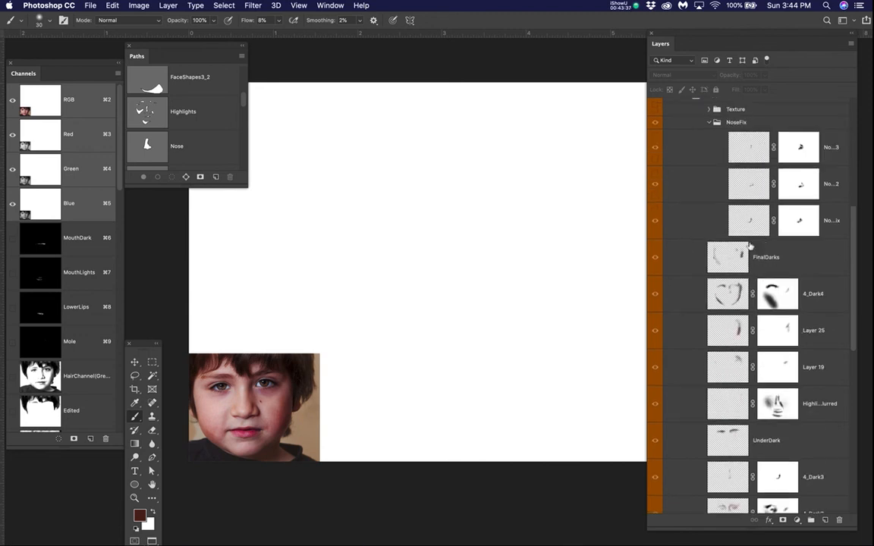
{"action": "scroll", "coordinate": [688, 182], "scroll_direction": "up", "scroll_amount": 4}
{"action": "left_click", "coordinate": [668, 173]}
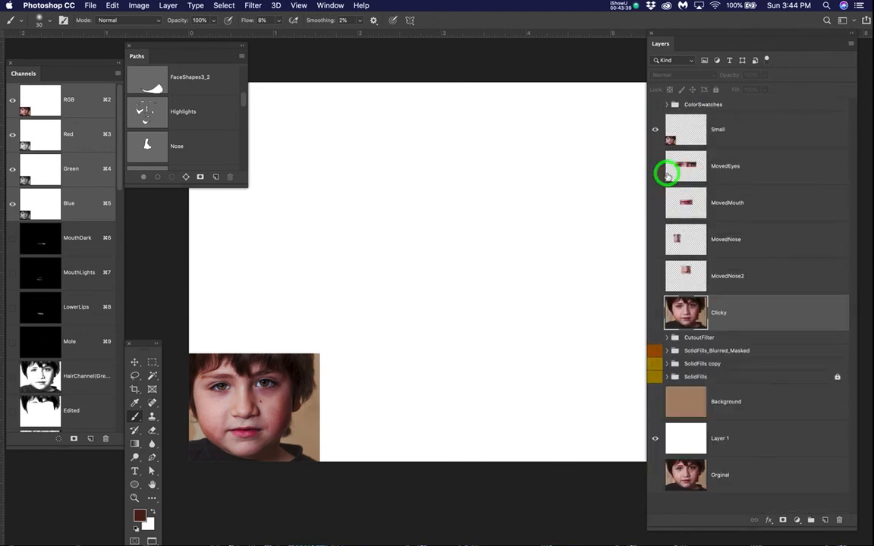
Step: Show and expand the SolidFills copy group and reveal the Face group inside it
{"action": "left_click", "coordinate": [654, 364]}
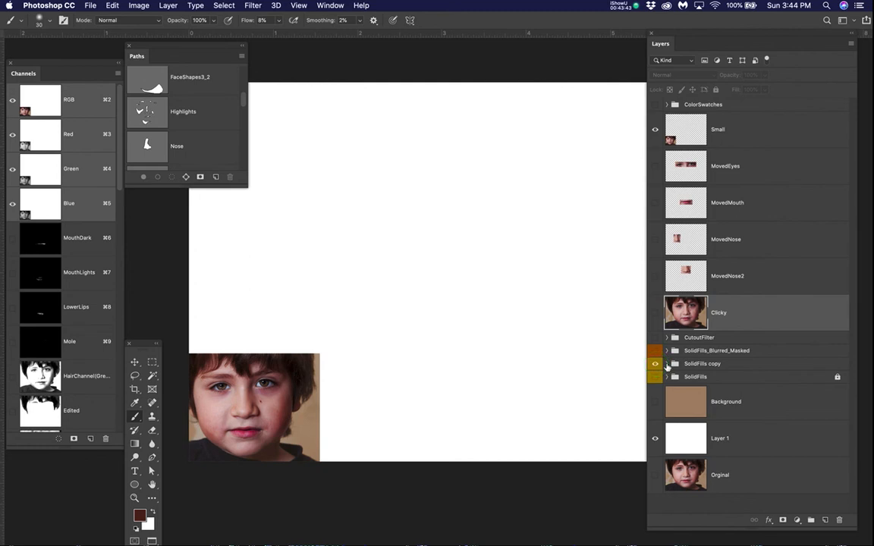
{"action": "left_click", "coordinate": [667, 364]}
{"action": "scroll", "coordinate": [694, 366], "scroll_direction": "down", "scroll_amount": 5}
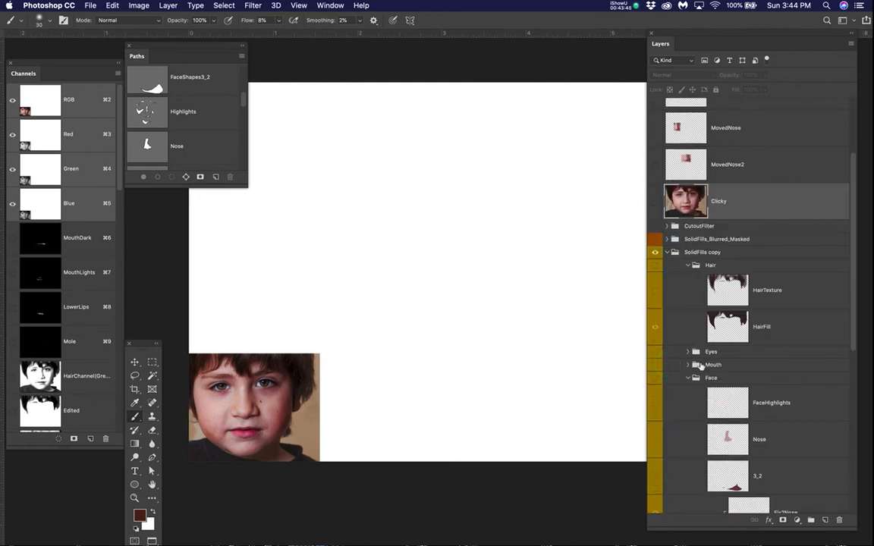
{"action": "scroll", "coordinate": [701, 367], "scroll_direction": "down", "scroll_amount": 5}
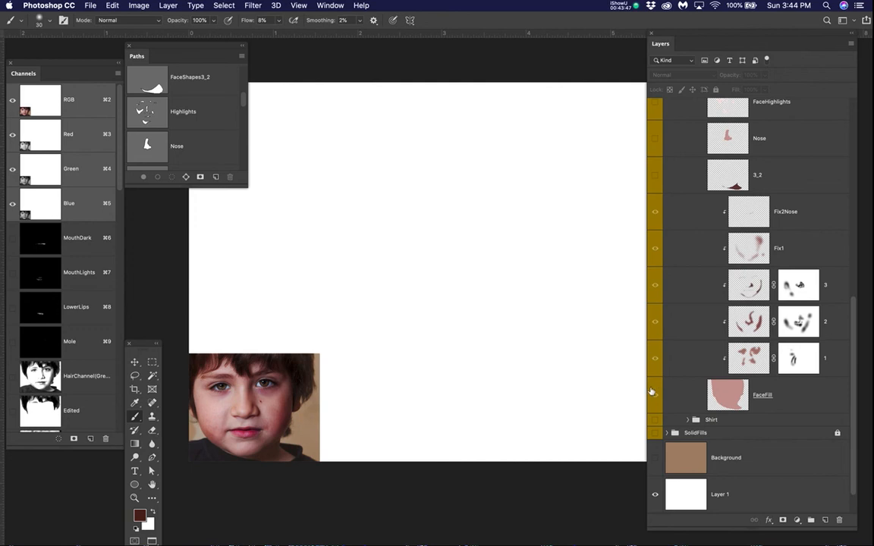
{"action": "scroll", "coordinate": [692, 273], "scroll_direction": "up", "scroll_amount": 6}
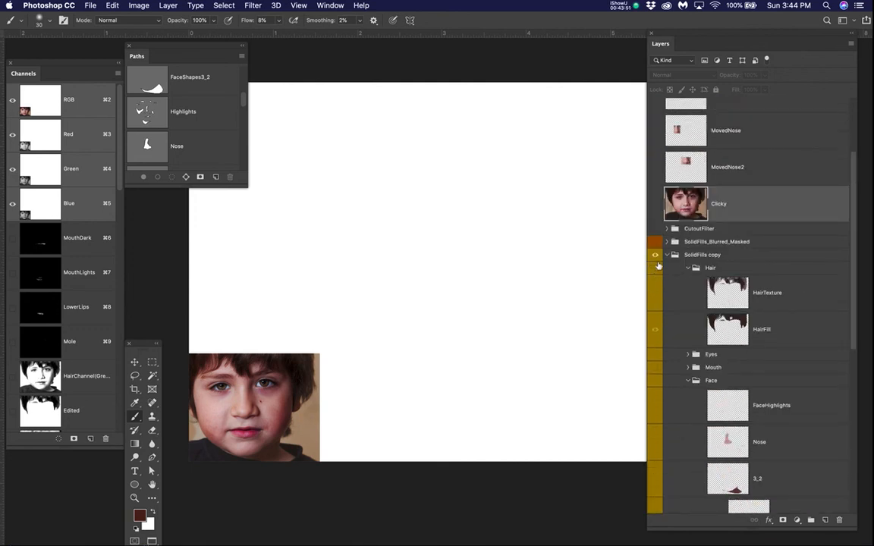
{"action": "left_click", "coordinate": [655, 255]}
{"action": "scroll", "coordinate": [711, 302], "scroll_direction": "down", "scroll_amount": 3}
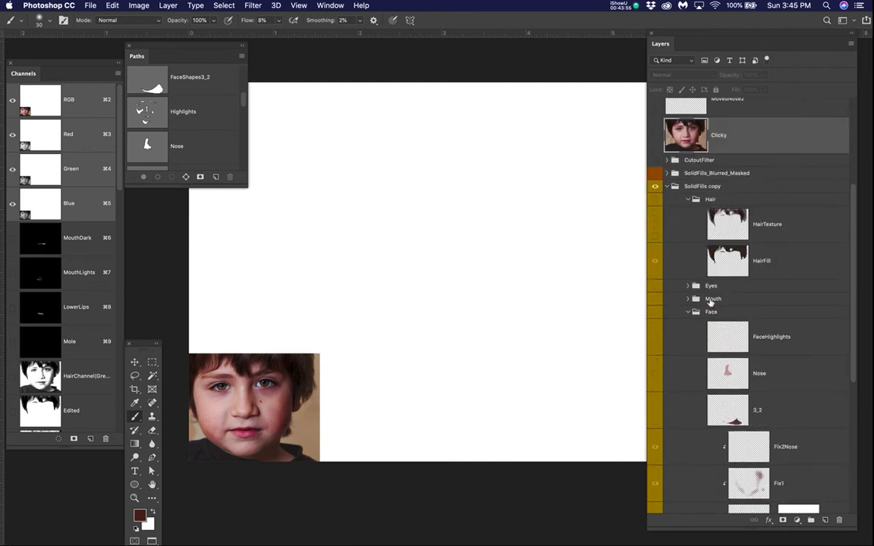
{"action": "scroll", "coordinate": [698, 304], "scroll_direction": "down", "scroll_amount": 1}
{"action": "left_click", "coordinate": [655, 295]}
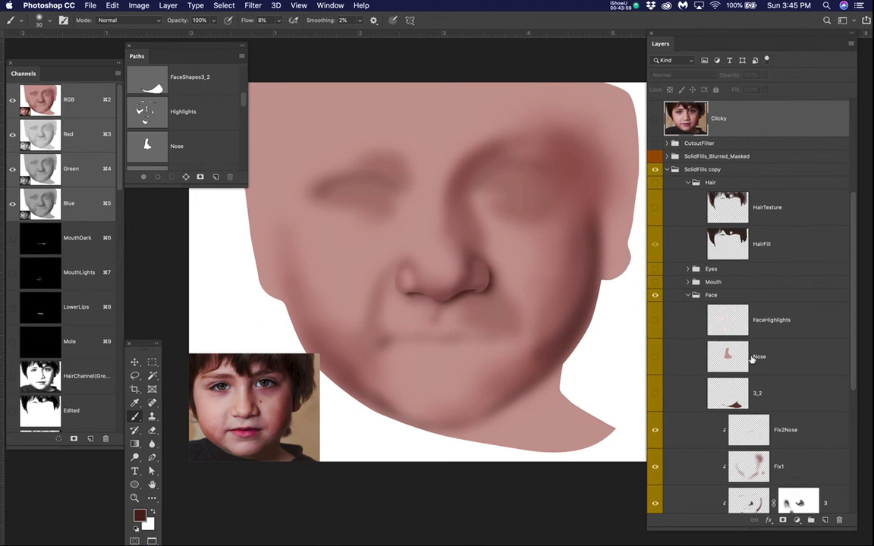
Step: Switch the Fix2Nose layer off and back on to compare the nose shading up close, and save the document
{"action": "scroll", "coordinate": [743, 357], "scroll_direction": "down", "scroll_amount": 2}
{"action": "scroll", "coordinate": [751, 360], "scroll_direction": "down", "scroll_amount": 4}
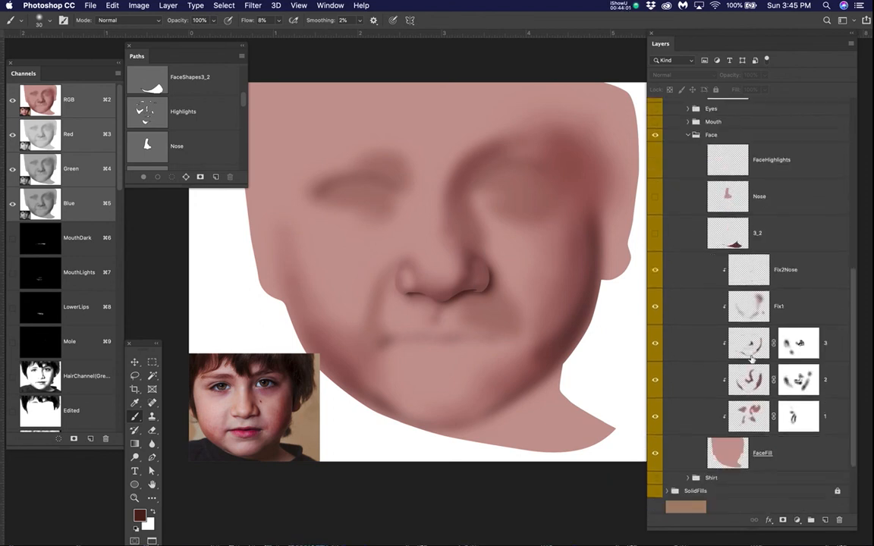
{"action": "scroll", "coordinate": [751, 360], "scroll_direction": "up", "scroll_amount": 2}
{"action": "left_click", "coordinate": [656, 313]}
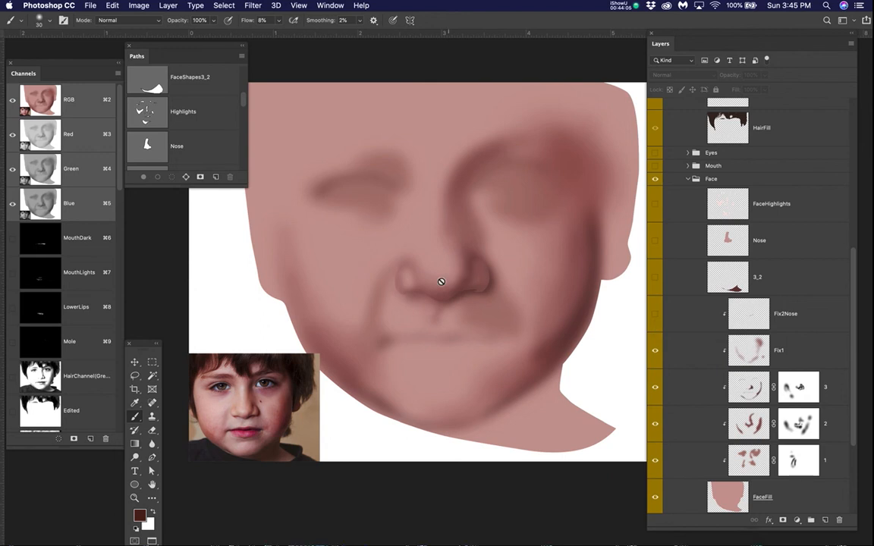
{"action": "scroll", "coordinate": [441, 282], "scroll_direction": "up", "scroll_amount": 3}
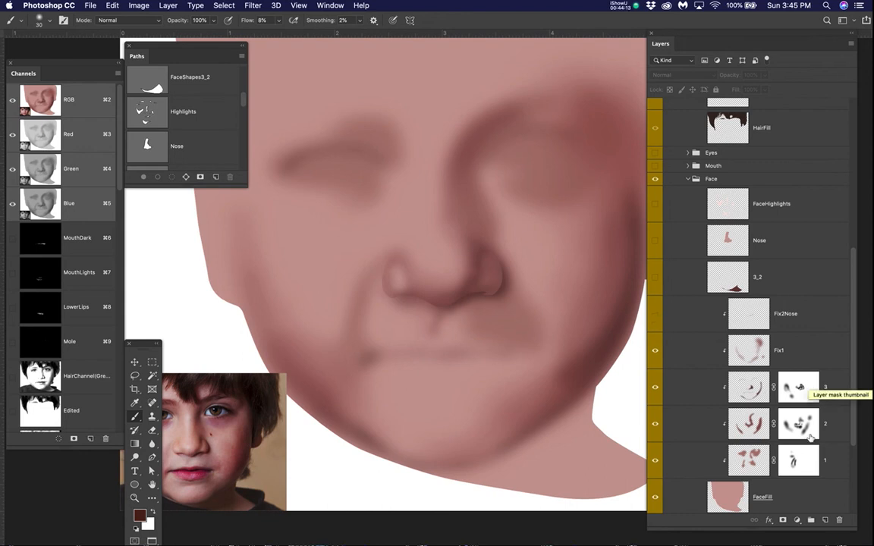
{"action": "left_click", "coordinate": [654, 312]}
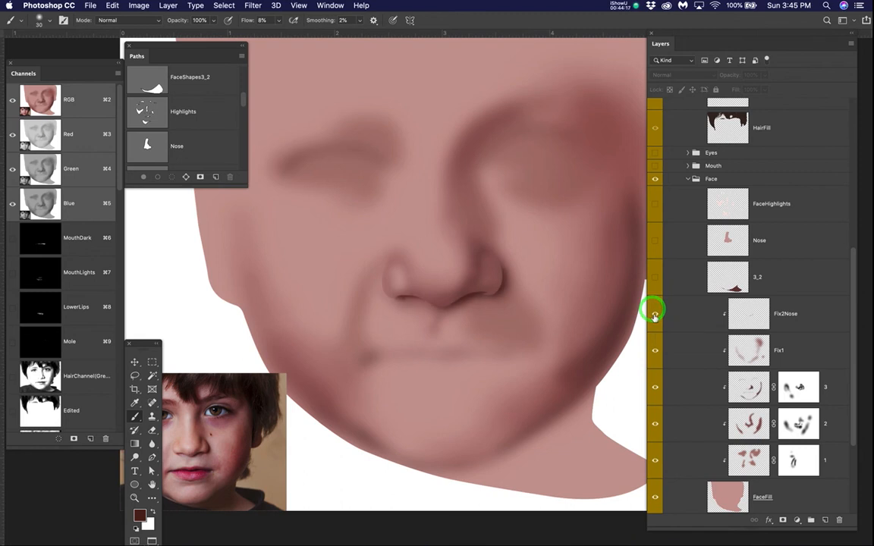
{"action": "key", "text": "super+s"}
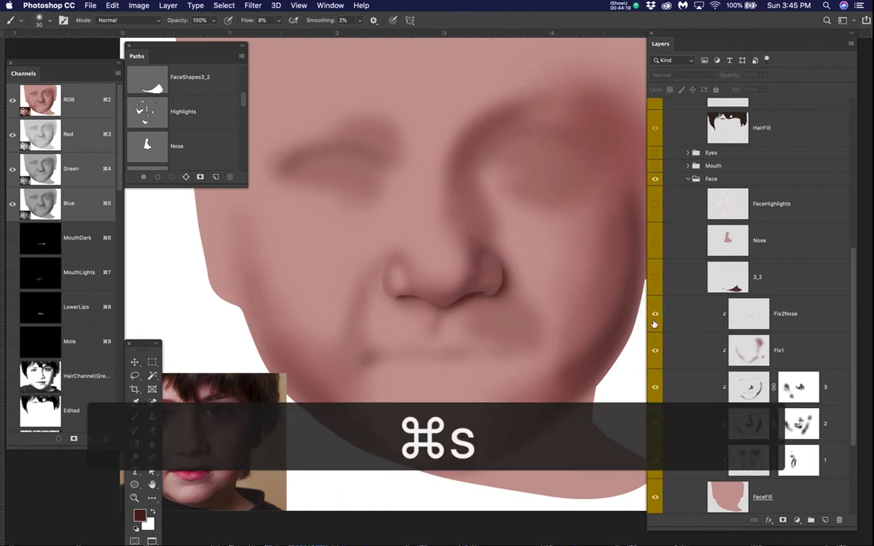
Step: Disable the layer masks on face layers 3, 2 and 1 and hide the Fix2Nose layer to show the unmasked blurred shading
{"action": "right_click", "coordinate": [777, 387]}
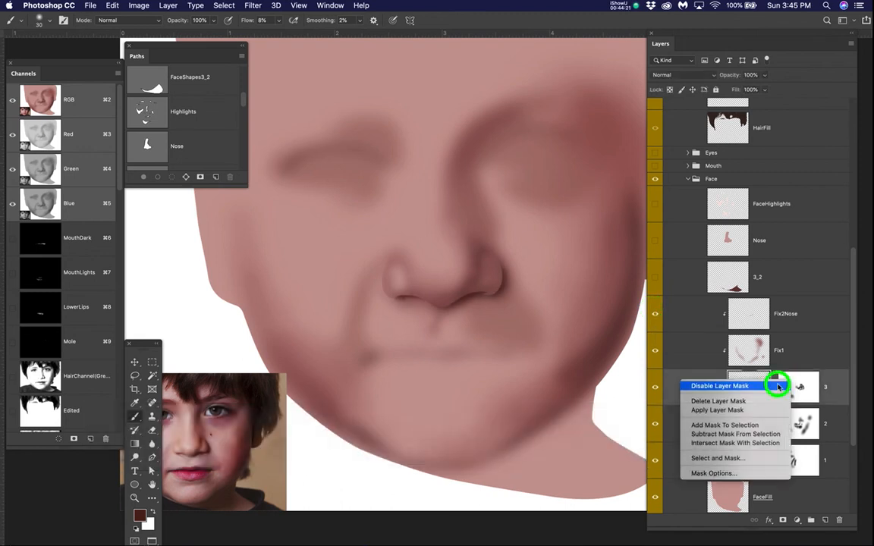
{"action": "left_click", "coordinate": [778, 387]}
{"action": "right_click", "coordinate": [775, 427]}
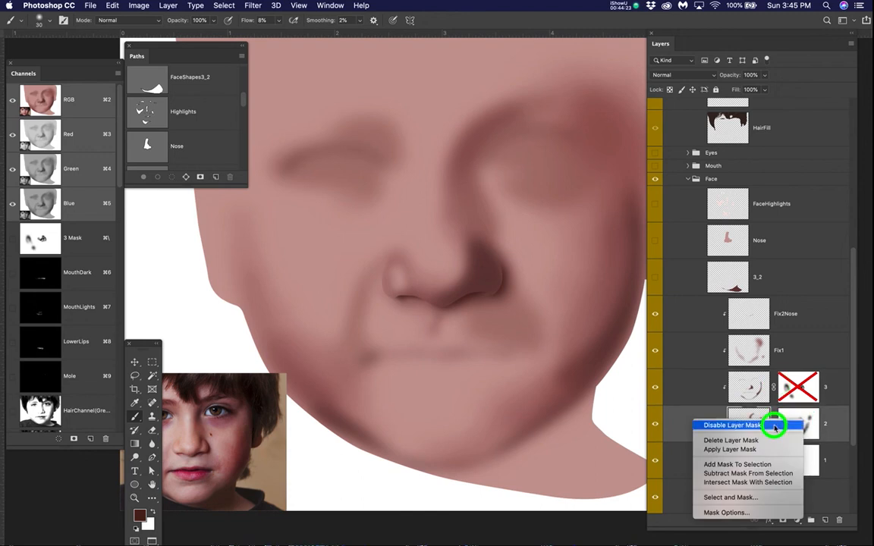
{"action": "left_click", "coordinate": [775, 425]}
{"action": "right_click", "coordinate": [775, 453]}
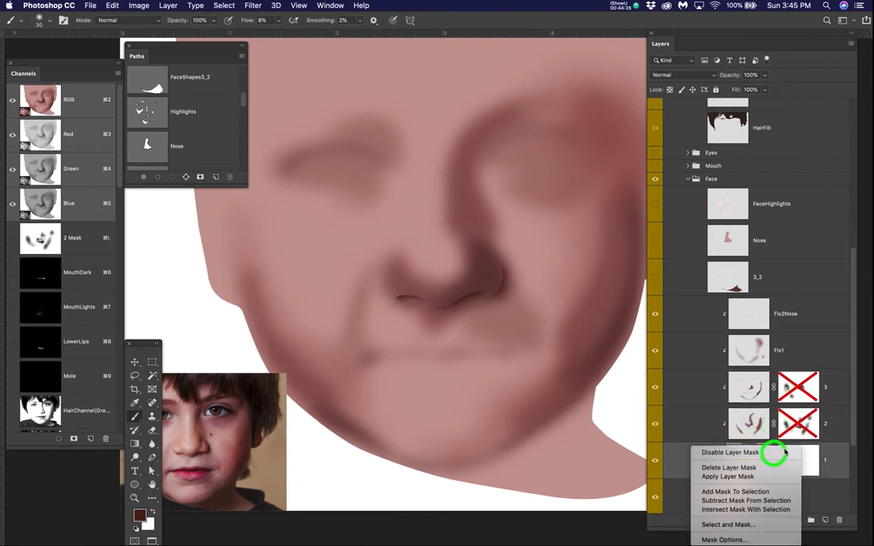
{"action": "left_click", "coordinate": [775, 453]}
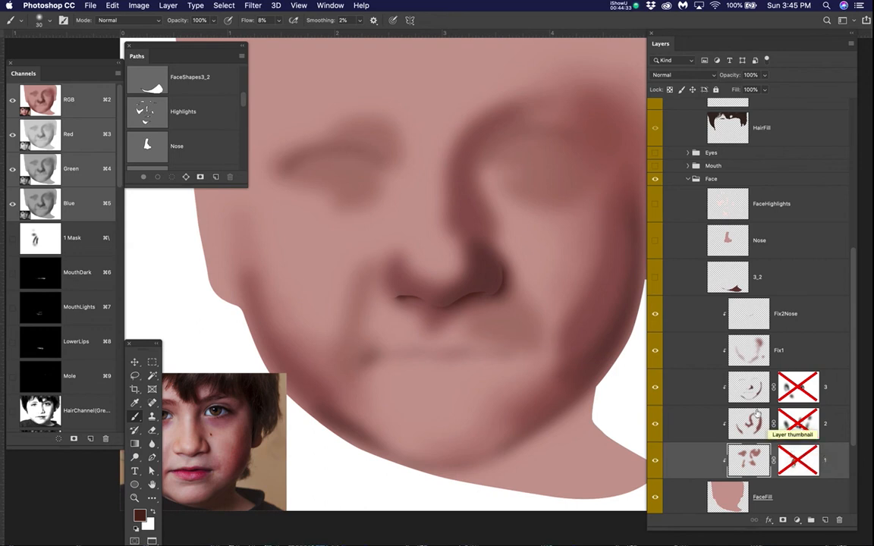
{"action": "left_click", "coordinate": [655, 313]}
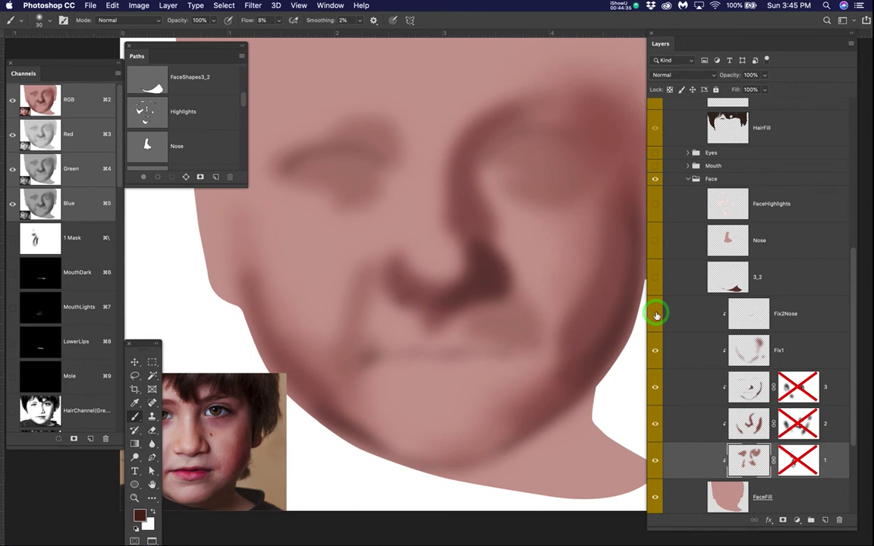
Step: Re-enable the layer masks on face layers 1, 2 and 3 and show the Fix2Nose layer again
{"action": "right_click", "coordinate": [795, 456]}
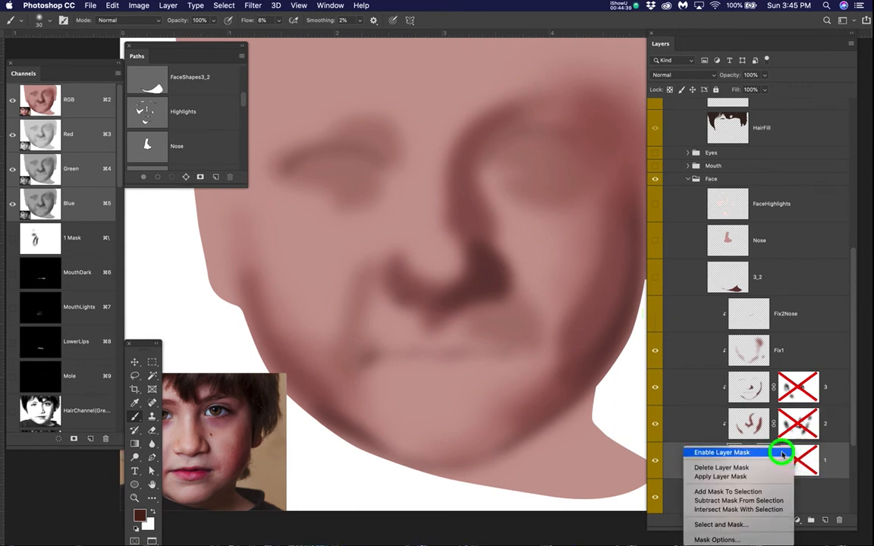
{"action": "left_click", "coordinate": [781, 452]}
{"action": "right_click", "coordinate": [797, 425]}
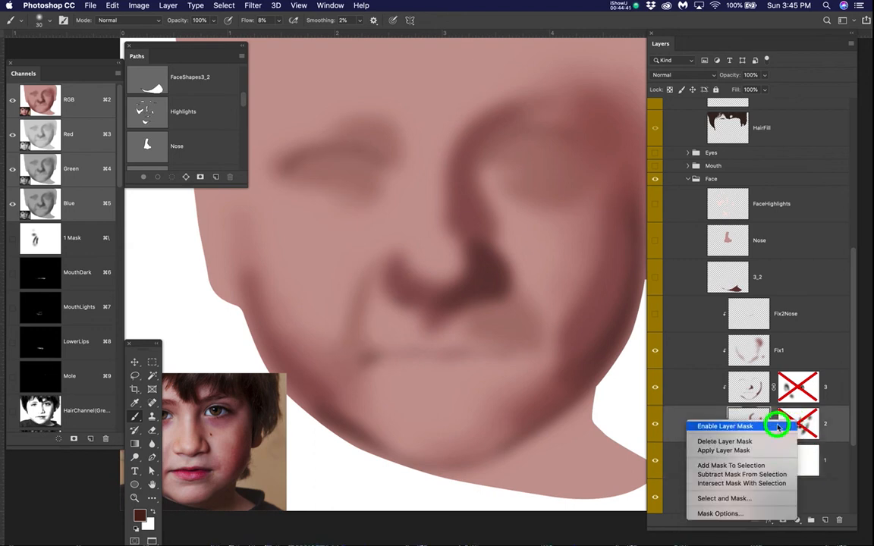
{"action": "left_click", "coordinate": [780, 424]}
{"action": "right_click", "coordinate": [799, 385]}
{"action": "left_click", "coordinate": [769, 397]}
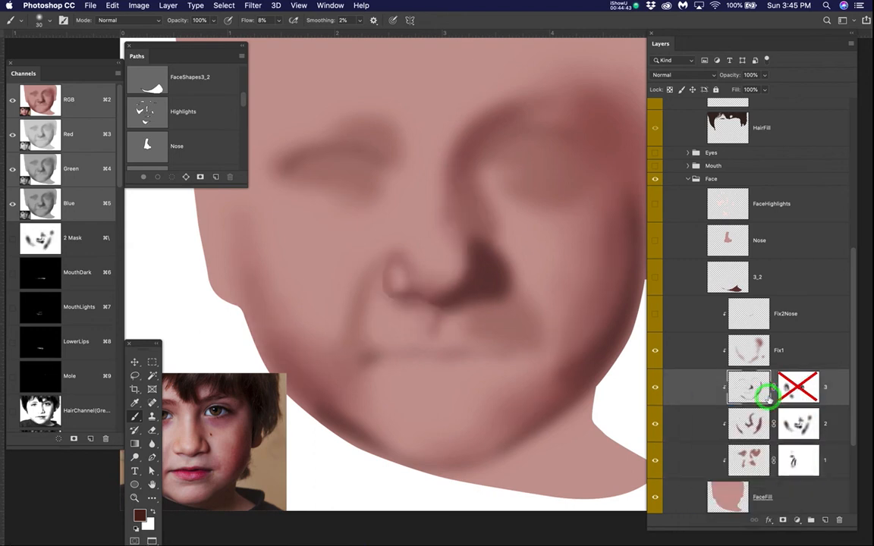
{"action": "left_click", "coordinate": [654, 317]}
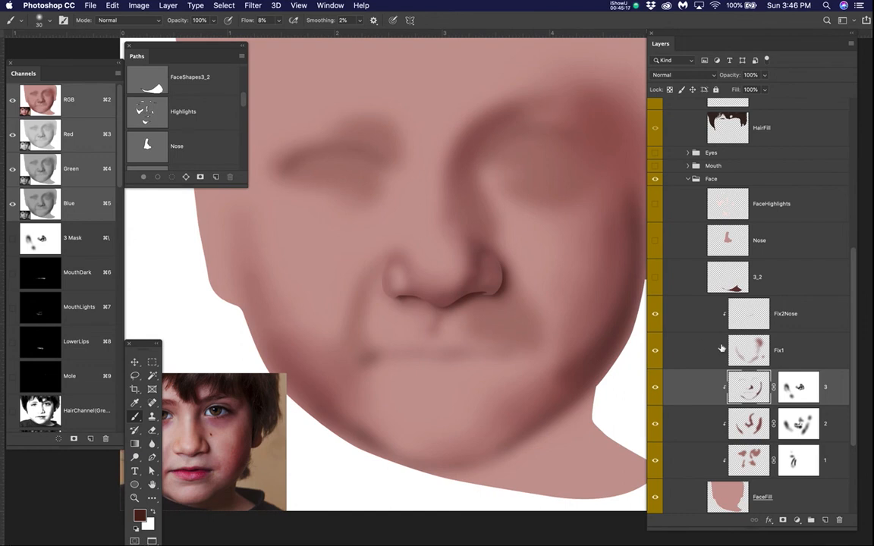
Step: Switch the Clicky photo layer on and off repeatedly to compare the shaded face with the original portrait
{"action": "scroll", "coordinate": [720, 323], "scroll_direction": "up", "scroll_amount": 1}
{"action": "scroll", "coordinate": [720, 323], "scroll_direction": "up", "scroll_amount": 2}
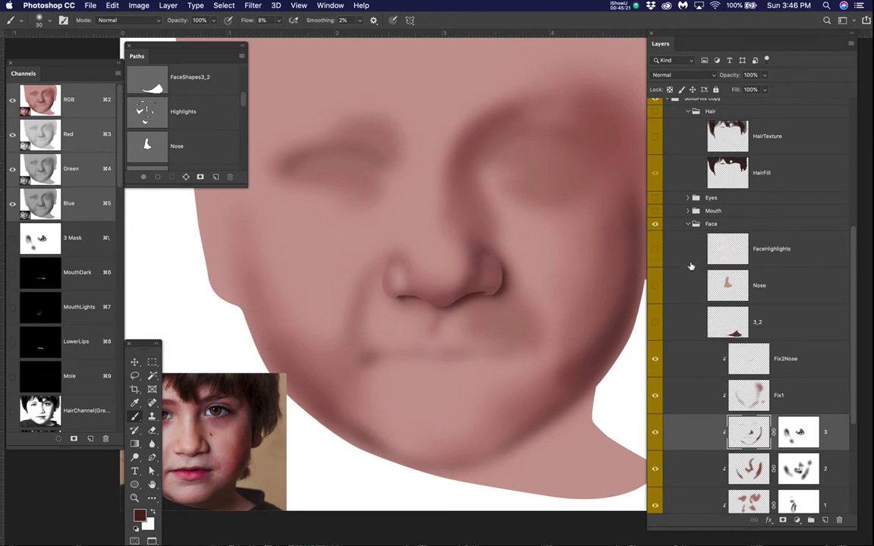
{"action": "scroll", "coordinate": [656, 281], "scroll_direction": "up", "scroll_amount": 5}
{"action": "left_click", "coordinate": [655, 236]}
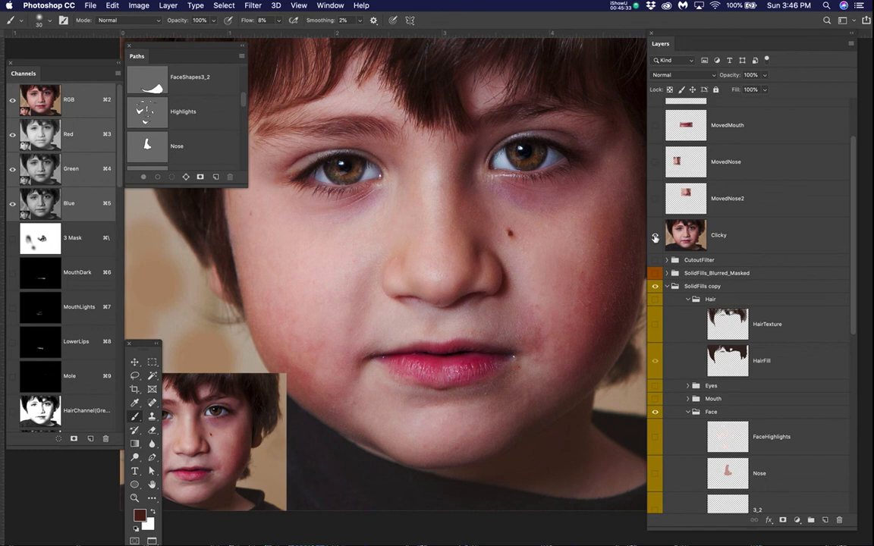
{"action": "left_click", "coordinate": [655, 237]}
{"action": "left_click", "coordinate": [655, 238]}
{"action": "left_click", "coordinate": [655, 238]}
{"action": "left_click", "coordinate": [655, 238]}
{"action": "left_click", "coordinate": [655, 238]}
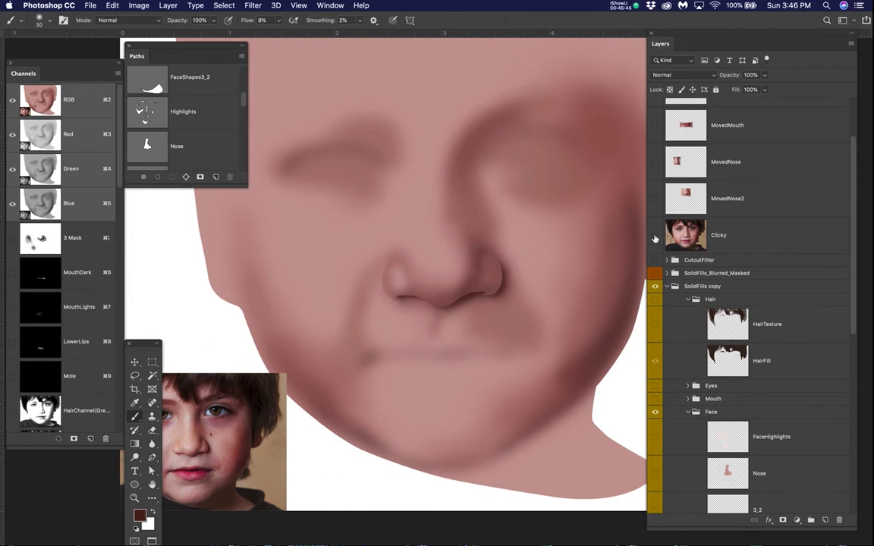
{"action": "left_click", "coordinate": [655, 237]}
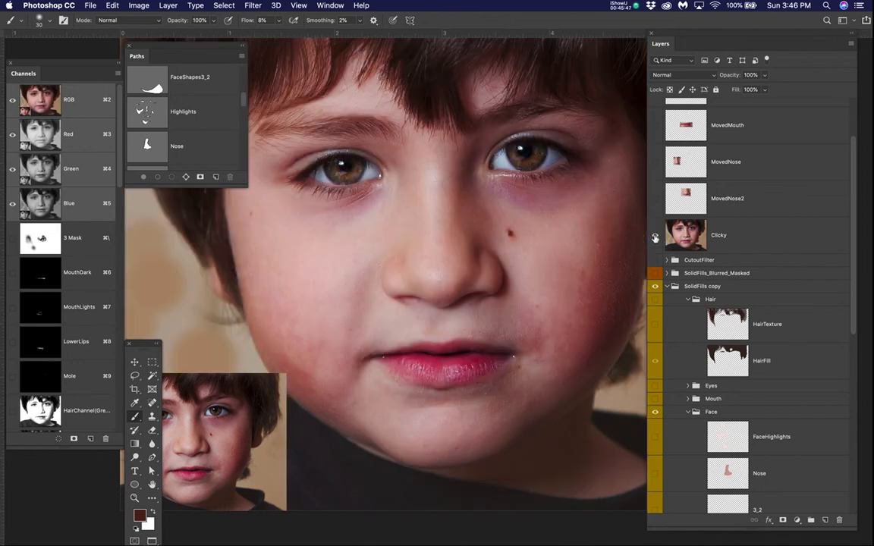